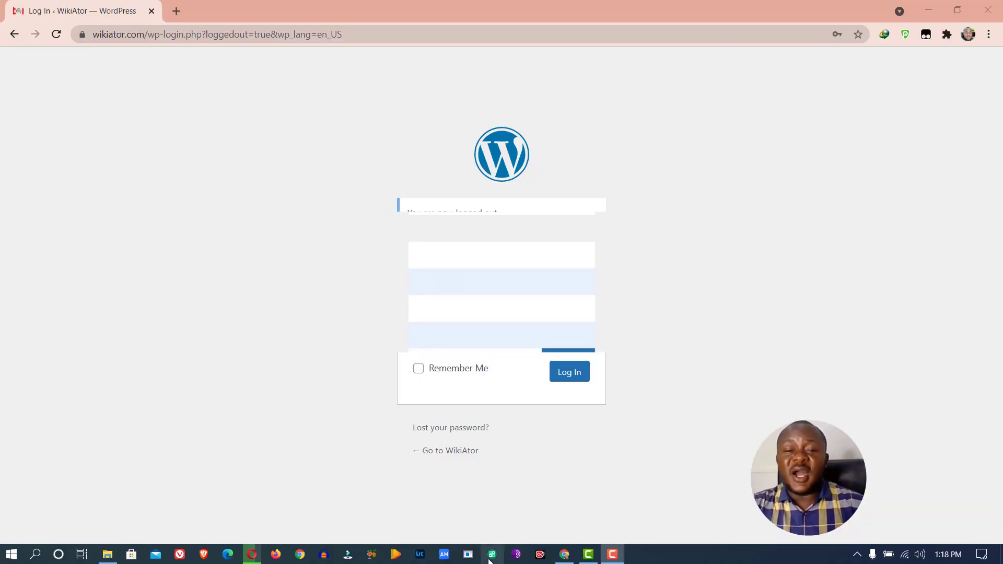
Log in to the site admin and postpone the admin email verification for 3 days
left_click(570, 372)
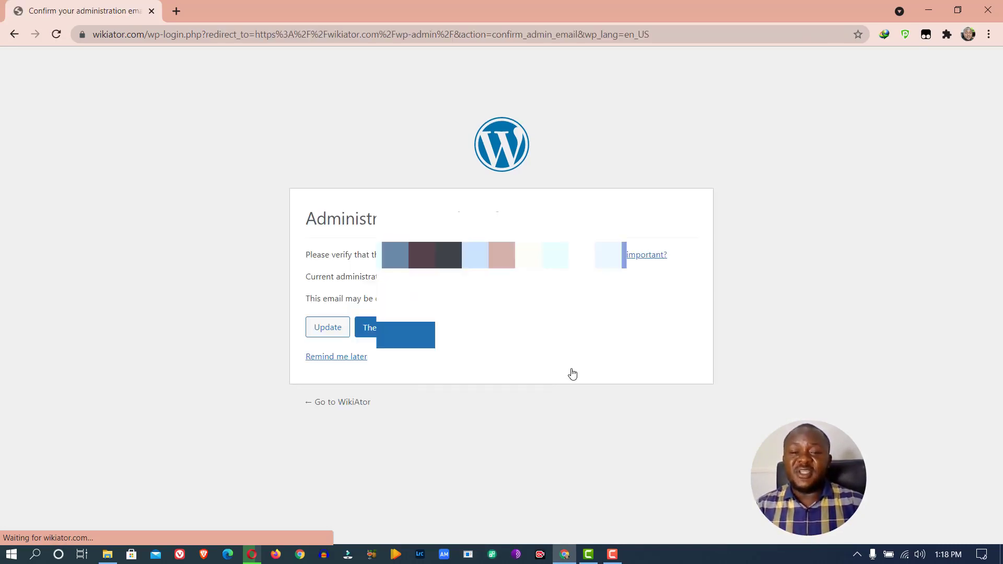
left_click(316, 358)
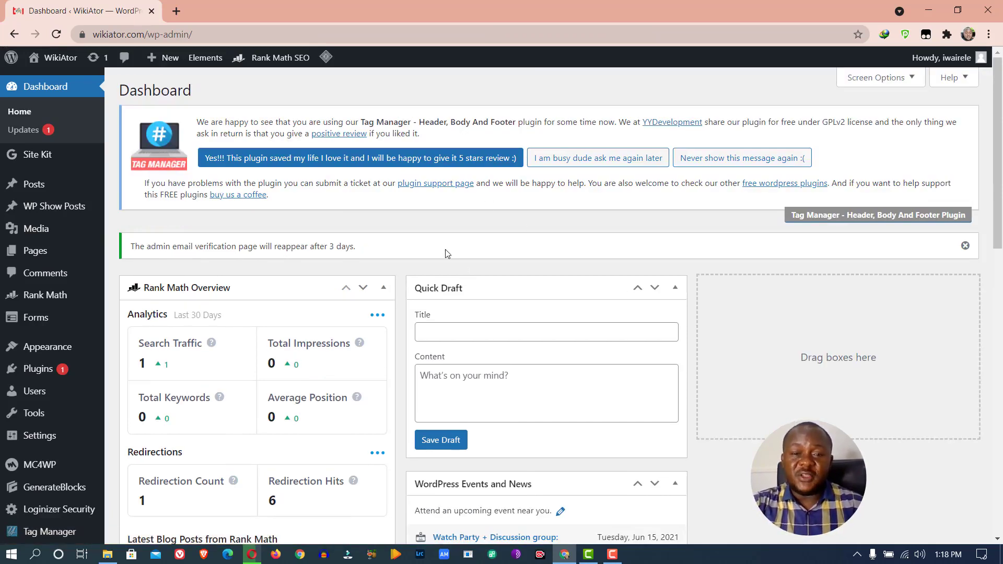
scroll(439, 229, "down", 5)
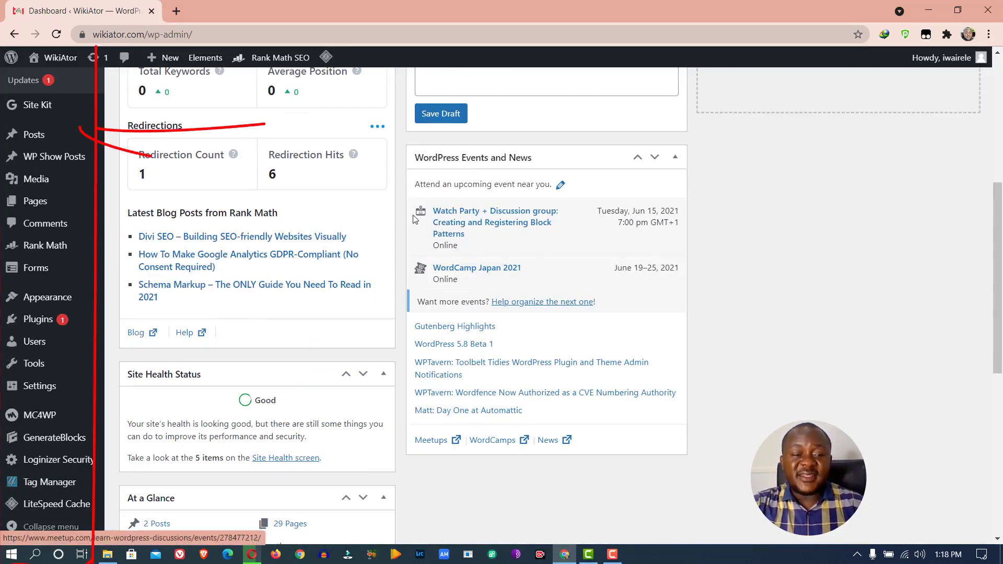
scroll(111, 292, "up", 5)
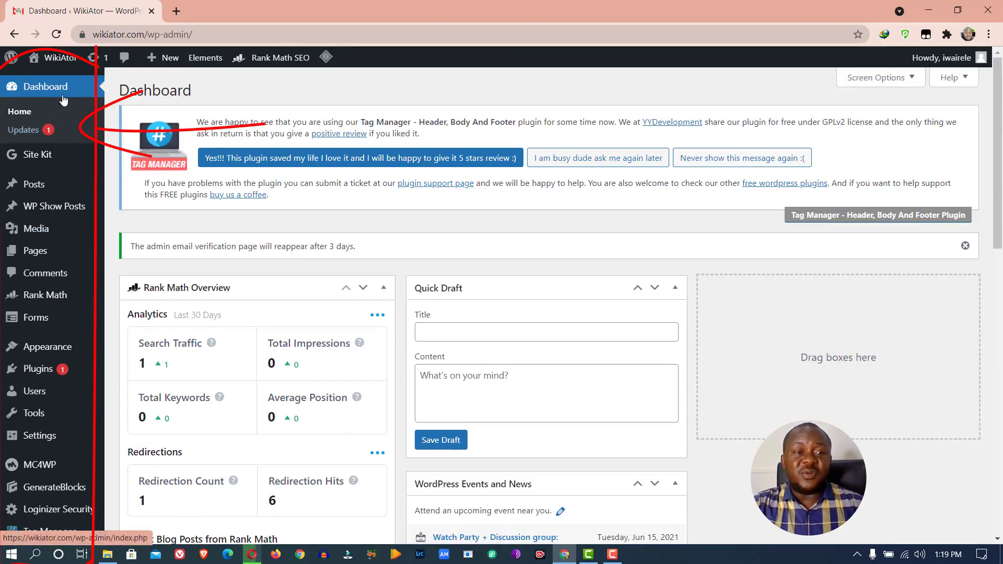
scroll(47, 149, "down", 8)
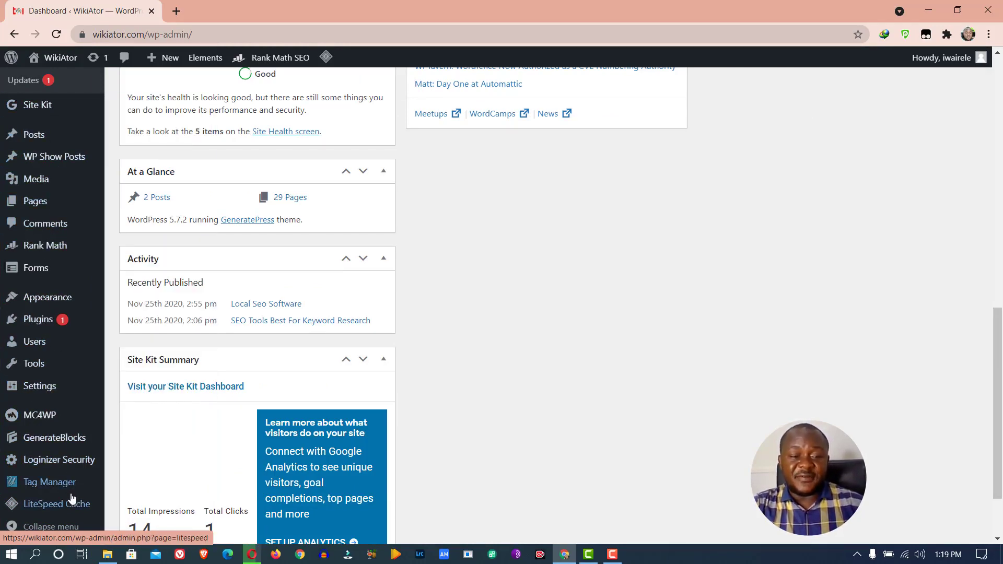
Go to the Add Plugins page under Plugins
mouse_move(74, 503)
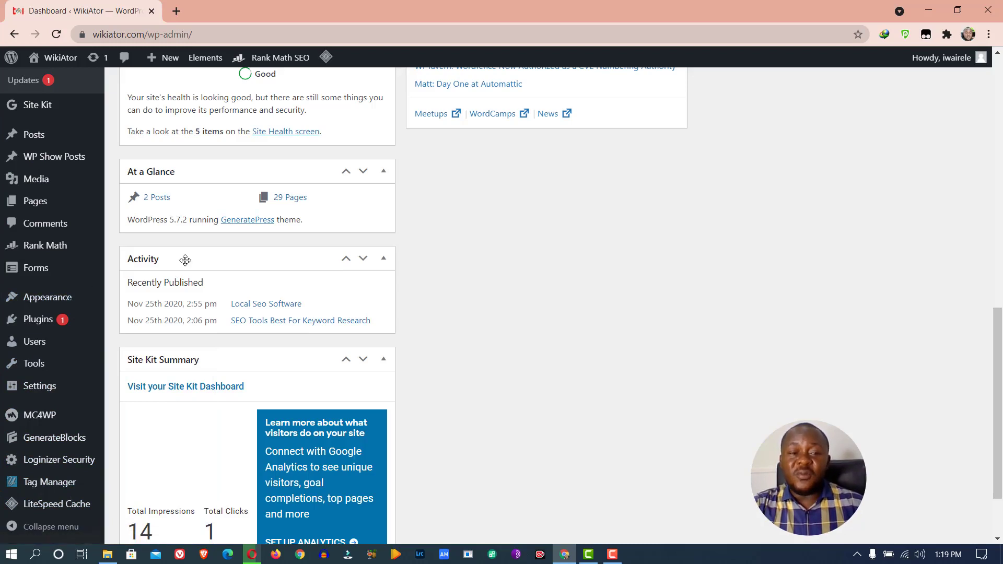
mouse_move(41, 322)
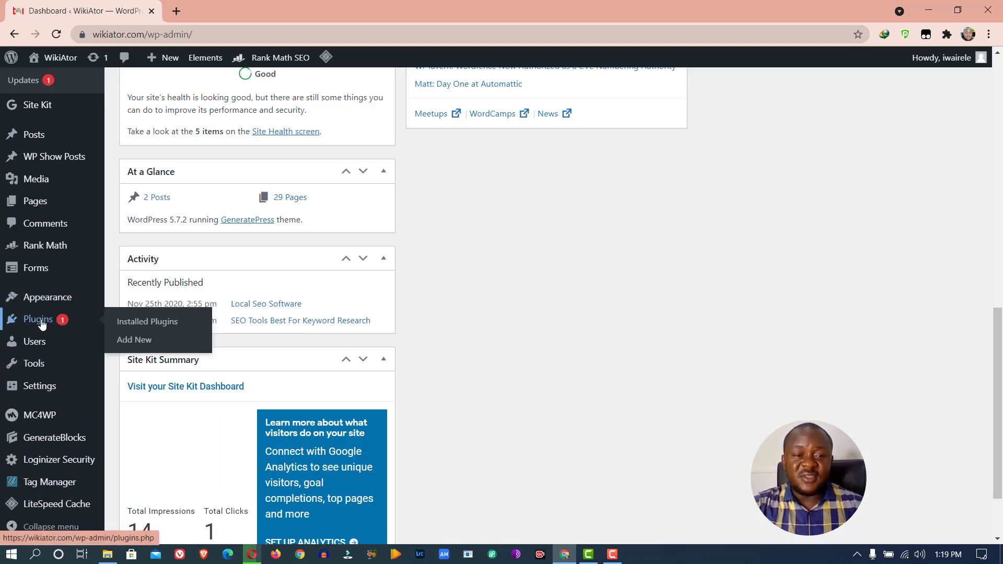
left_click(140, 340)
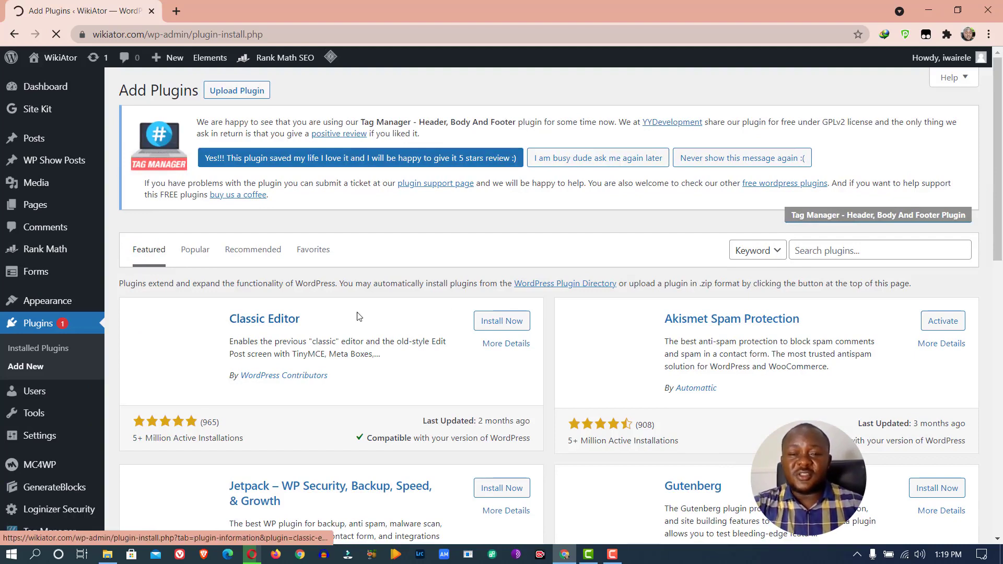
Search the plugin directory for 'woocommerce'
left_click(824, 249)
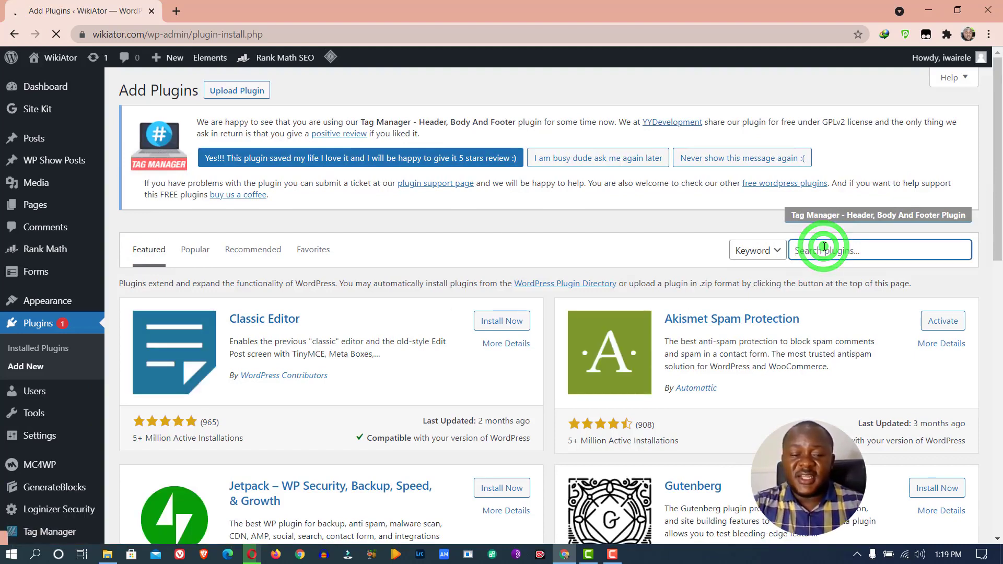
type("woocommerce")
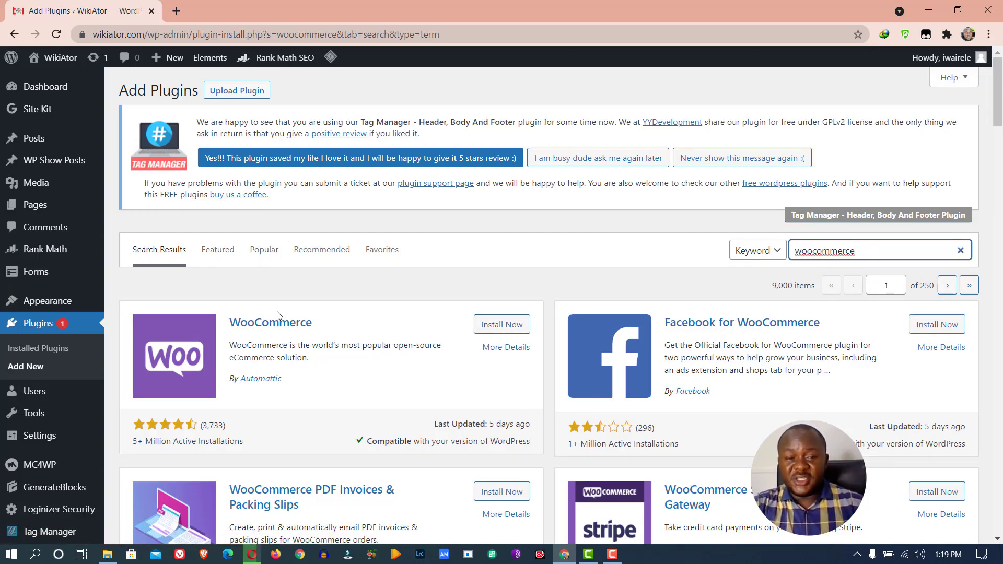
Install and activate the WooCommerce plugin by Automattic
left_click(502, 324)
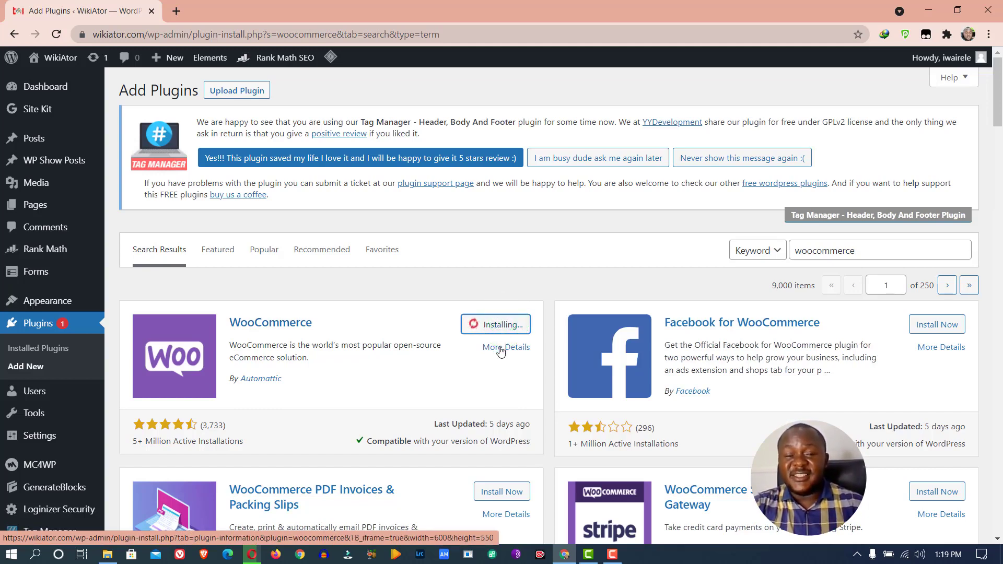
left_click(504, 325)
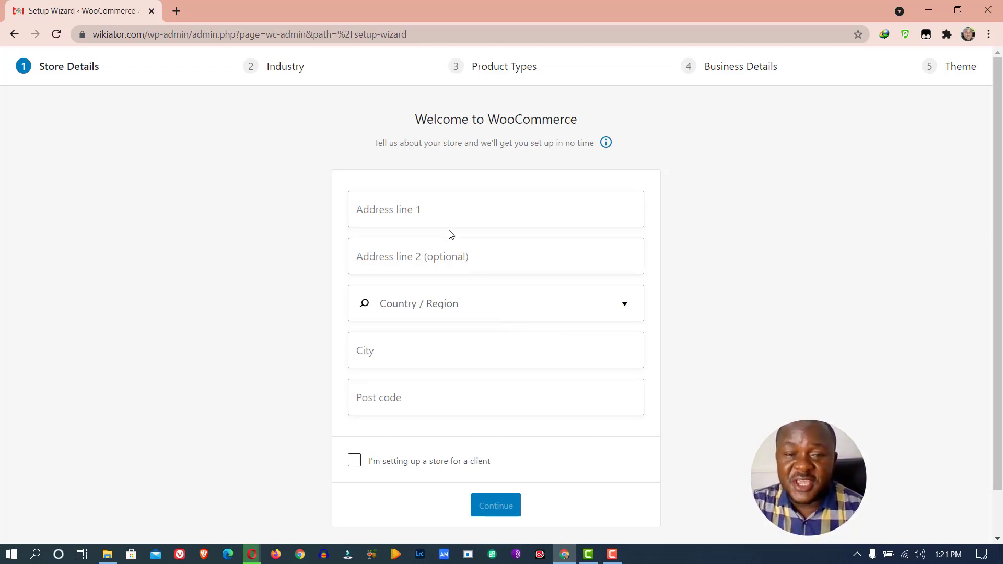
Enter the store's street address in Address line 1
left_click(449, 214)
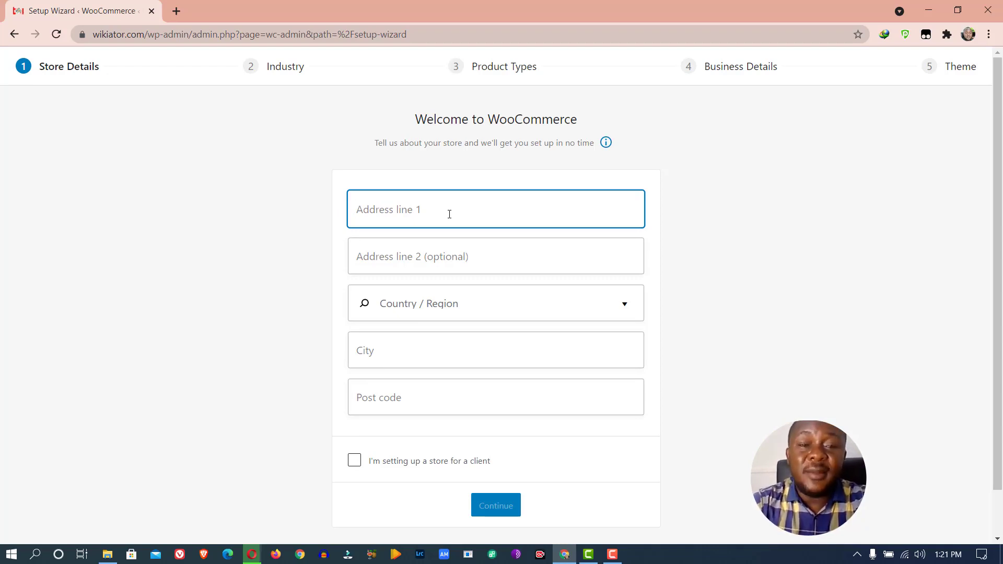
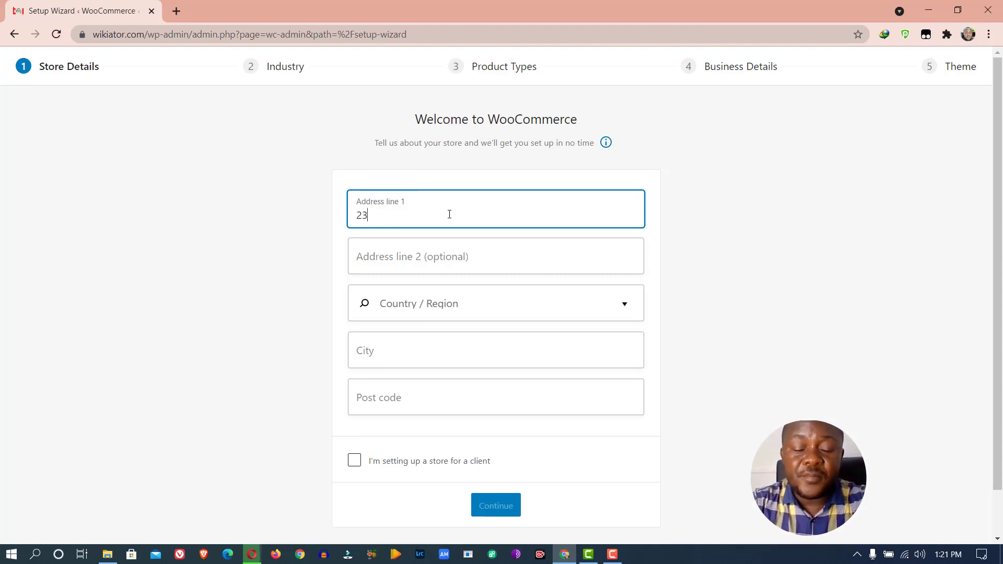
key("BackSpace")
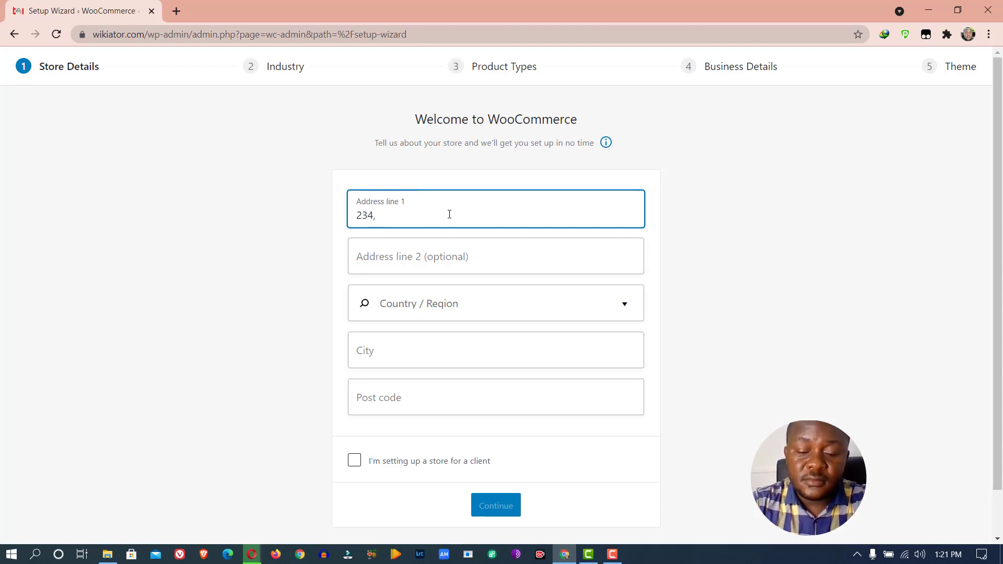
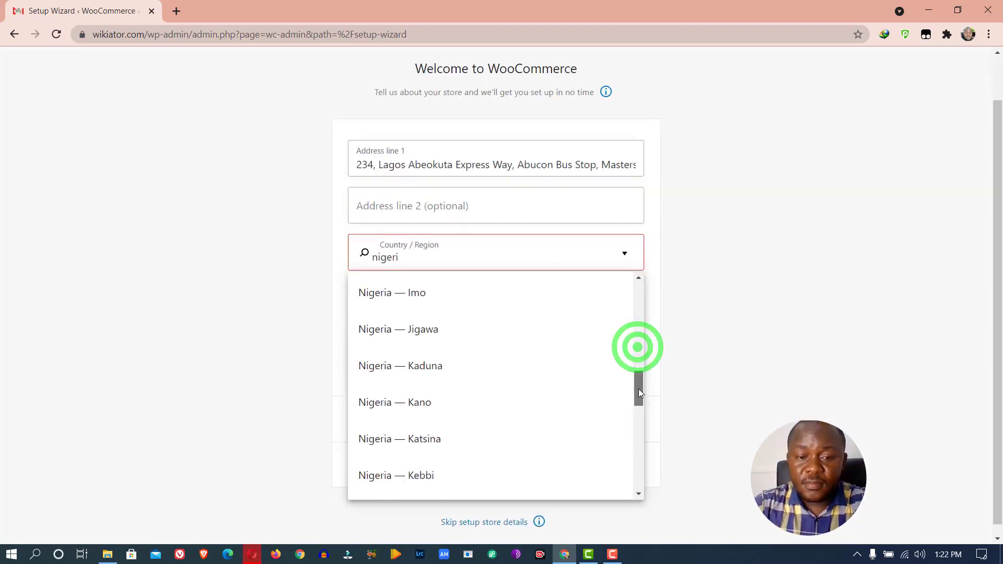
Set Country / Region to Nigeria — Lagos and City to Lagos, then open a new tab
left_click_drag(638, 389, 638, 419)
left_click(447, 384)
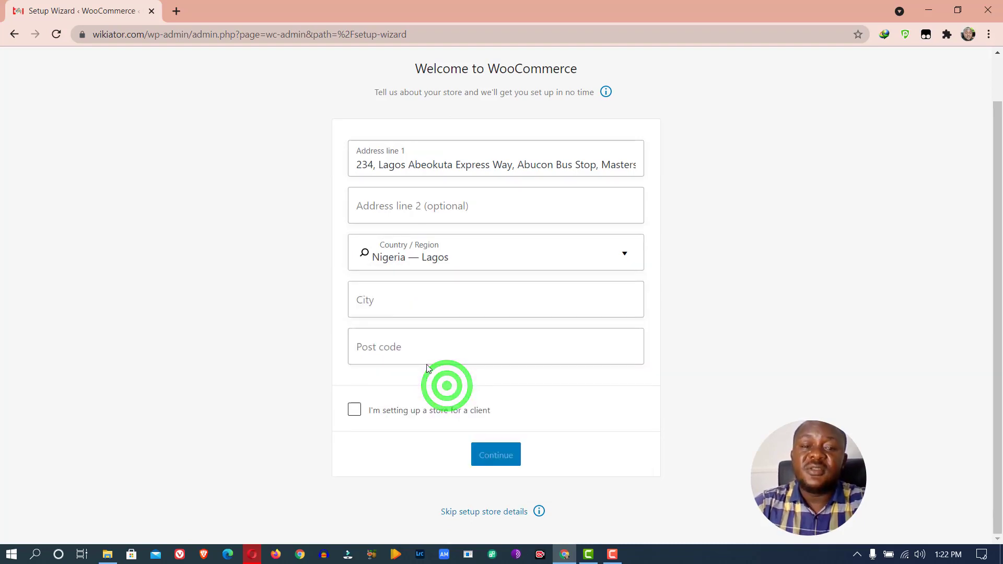
left_click(385, 314)
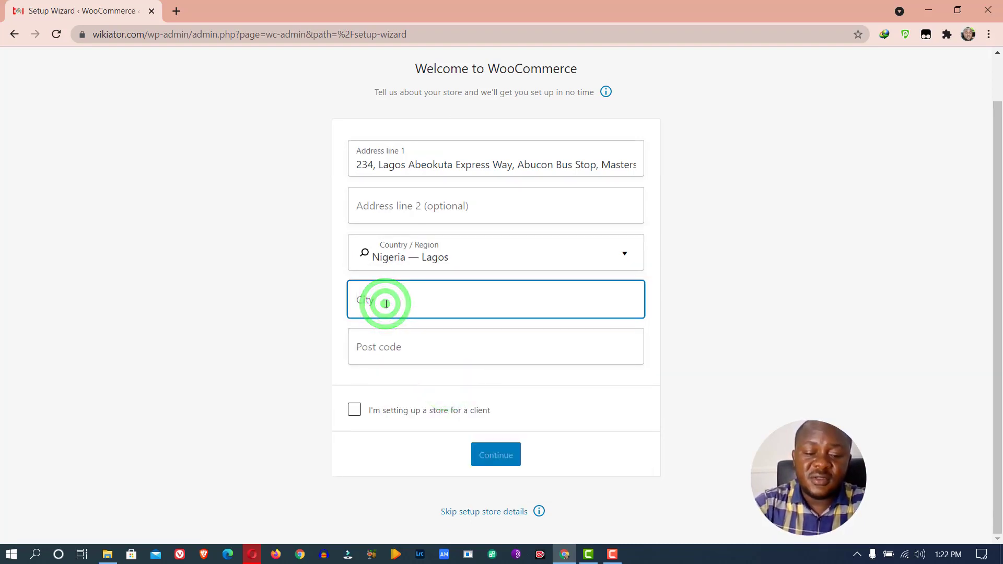
type("Lagos")
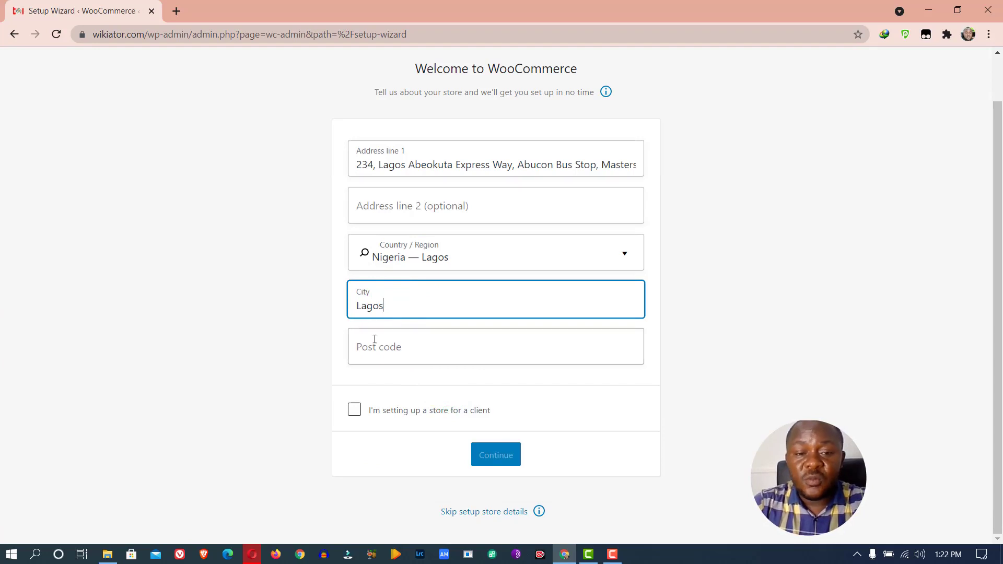
left_click(377, 346)
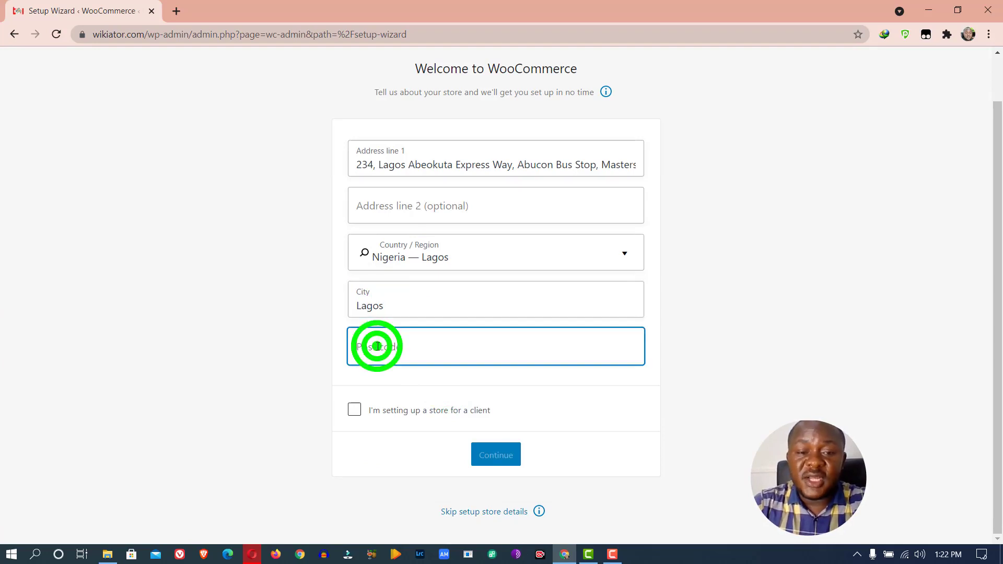
left_click(183, 11)
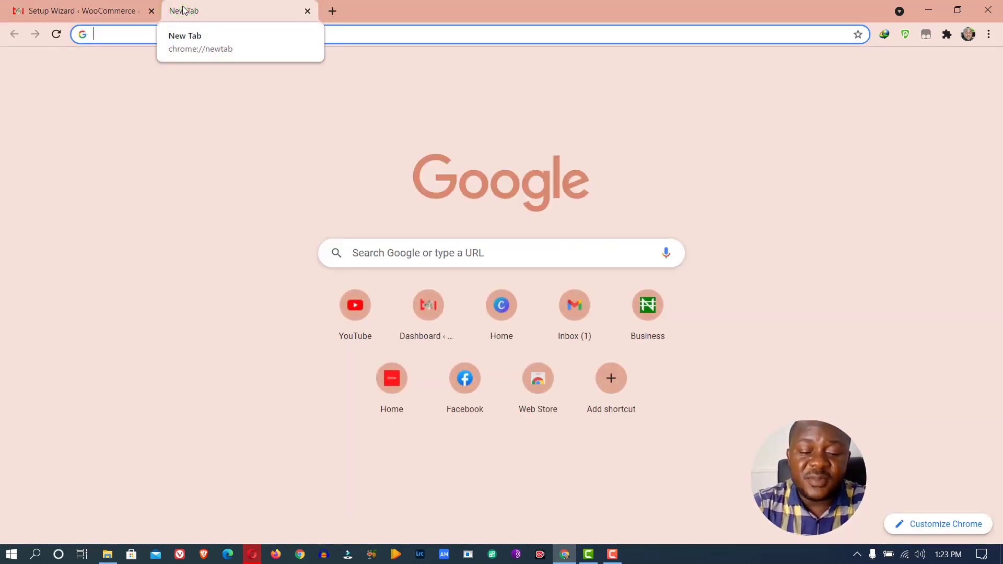
Search Google for the Lagos postal code, note 100011, and return to the setup tab
type("lagos ")
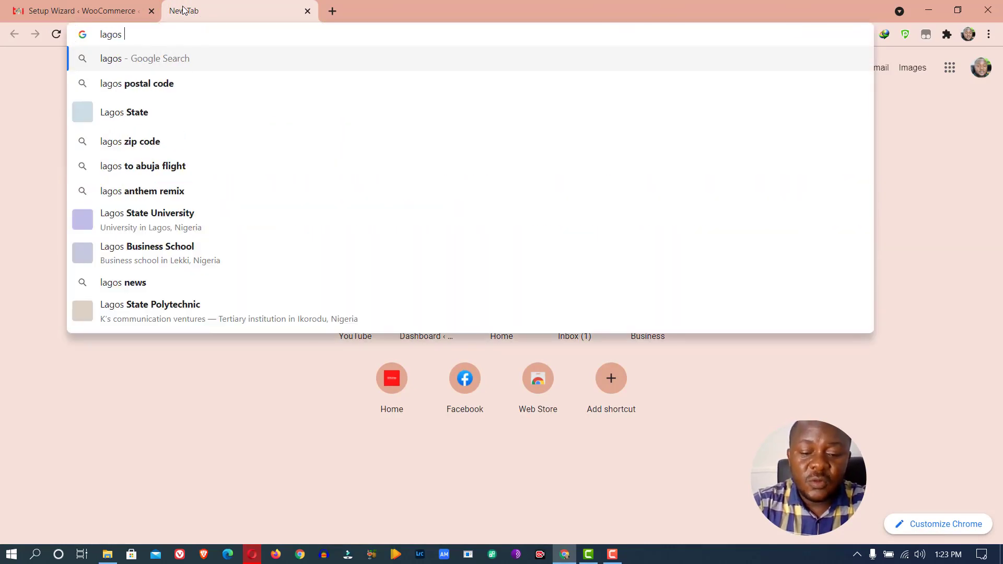
type("poste")
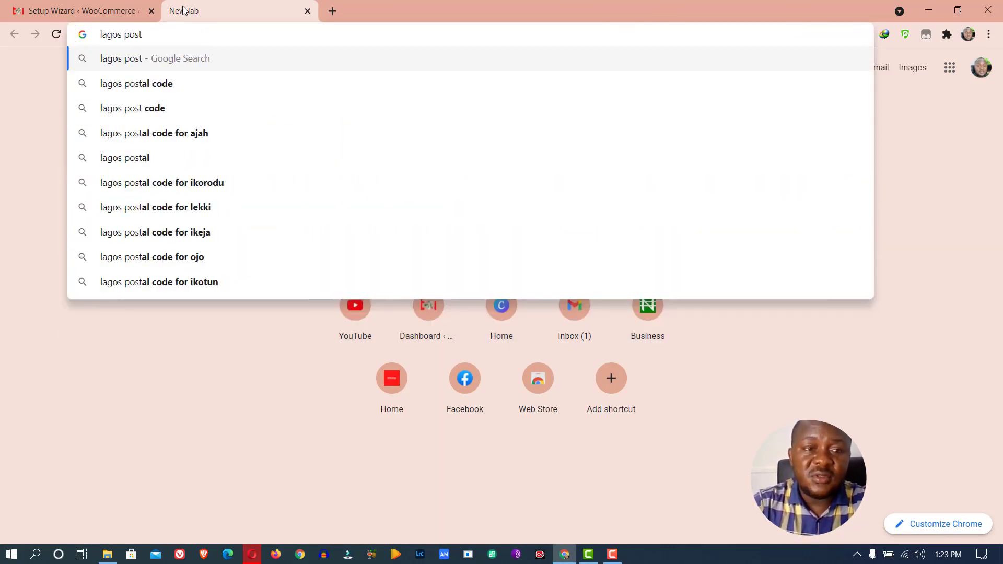
key("Down")
key("Return")
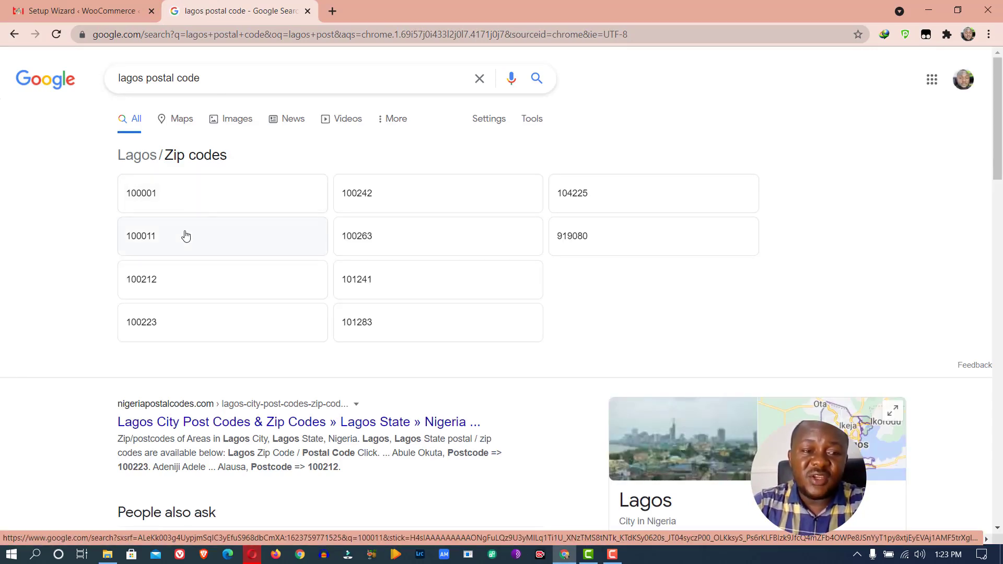
left_click(185, 236)
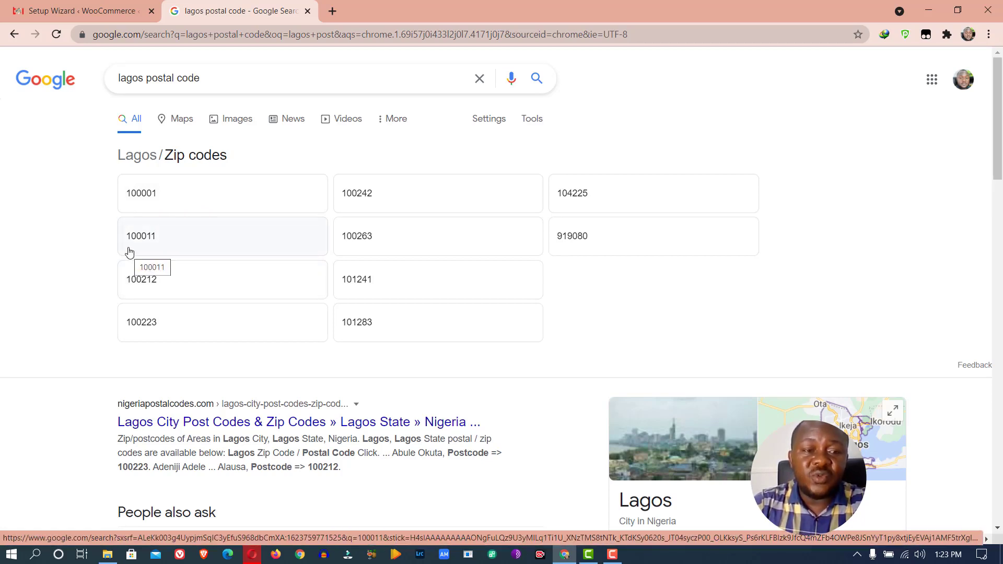
left_click(87, 12)
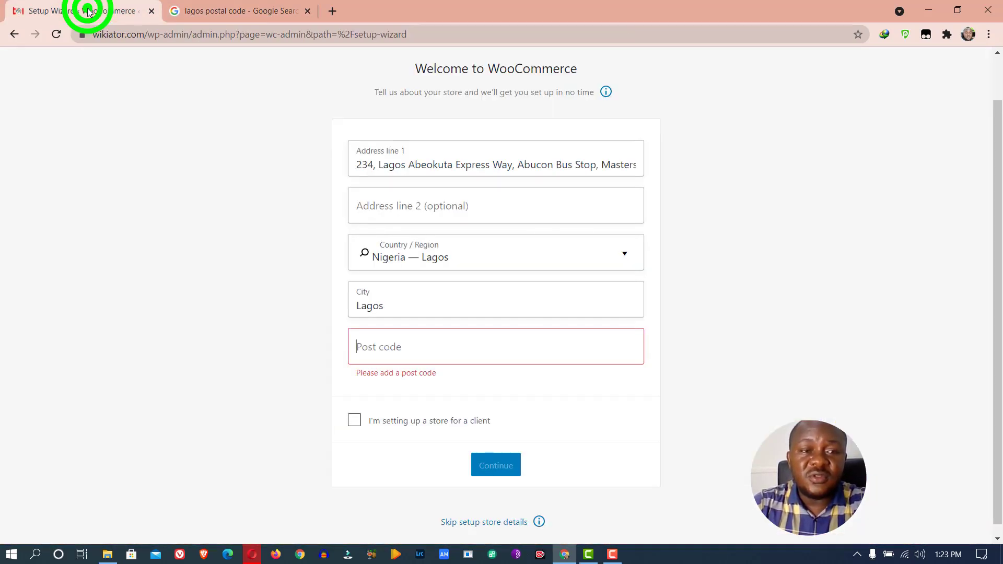
Enter post code 100011, leave the client-store option unticked, submit, and decline usage tracking
left_click(352, 329)
type("100011")
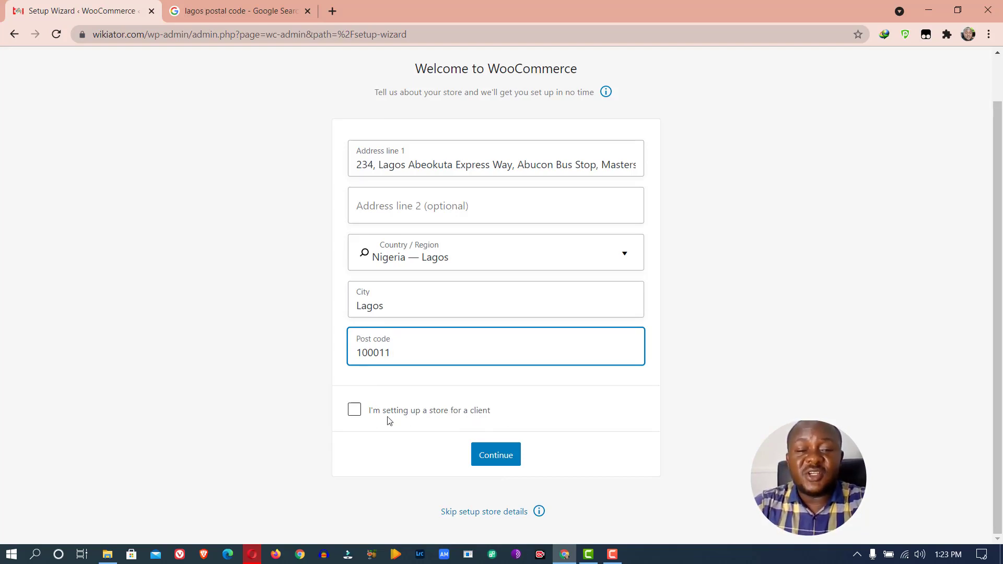
left_click(370, 417)
left_click(369, 409)
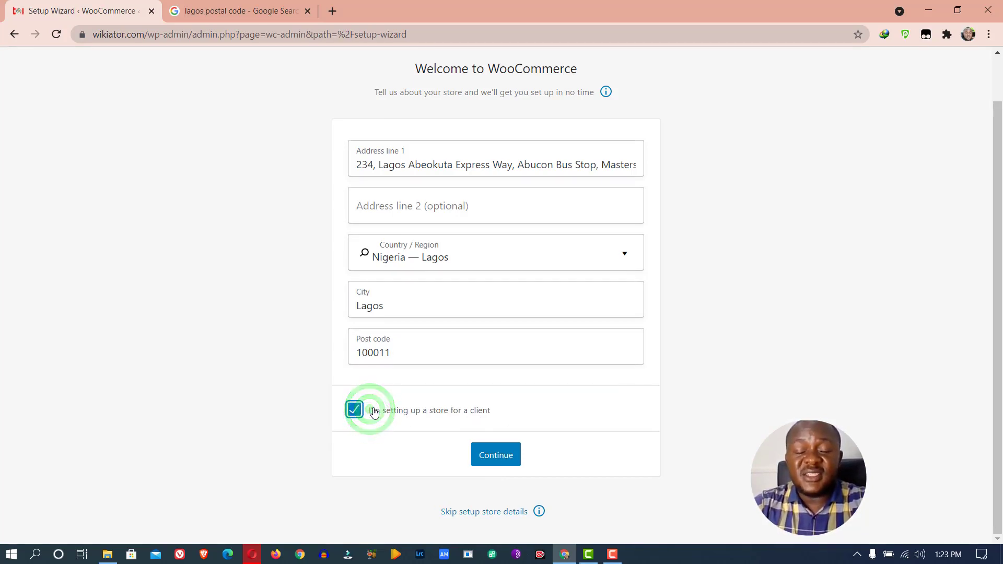
left_click(373, 411)
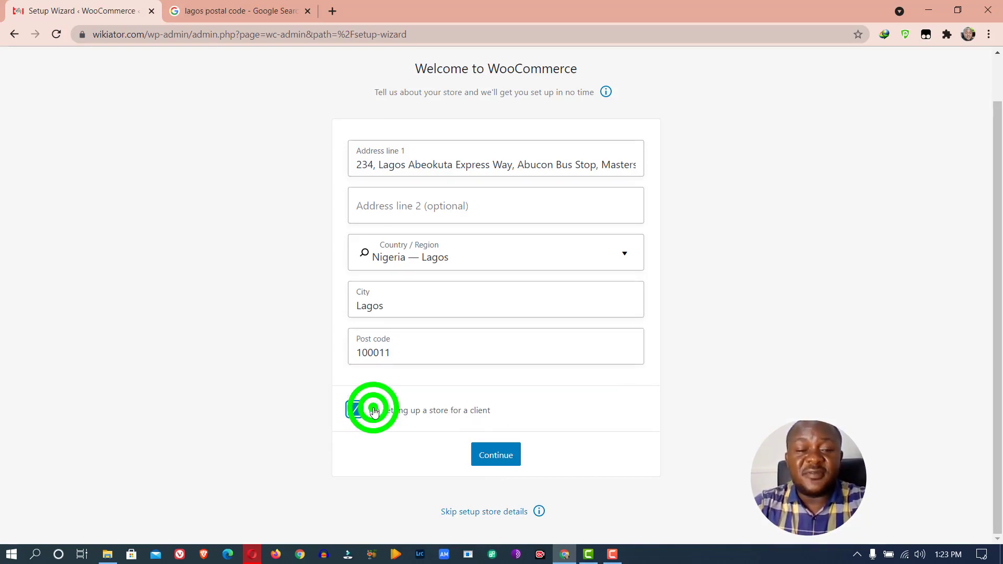
left_click(500, 462)
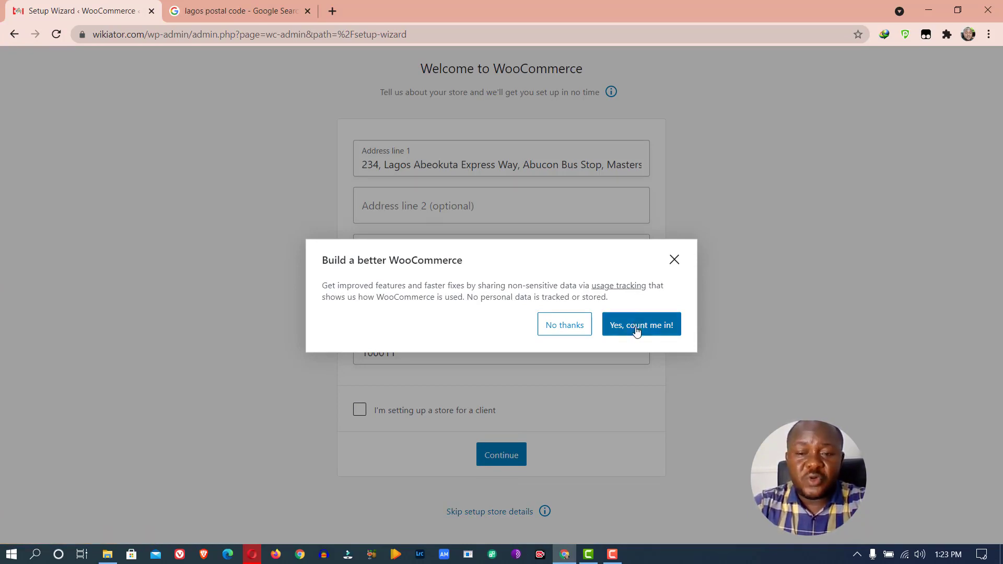
left_click(567, 329)
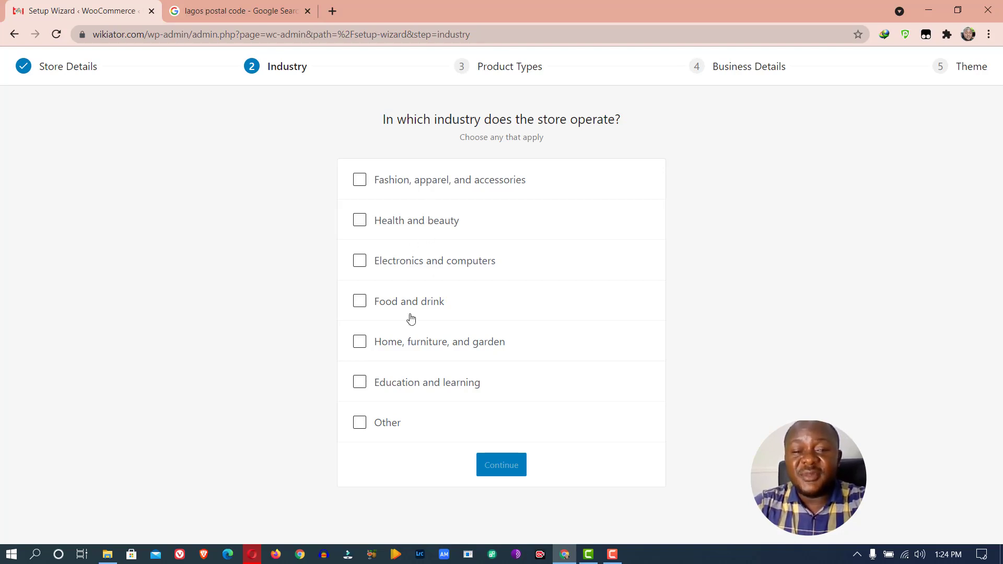
Leave only Education and learning ticked as the store's industry and continue
left_click(395, 387)
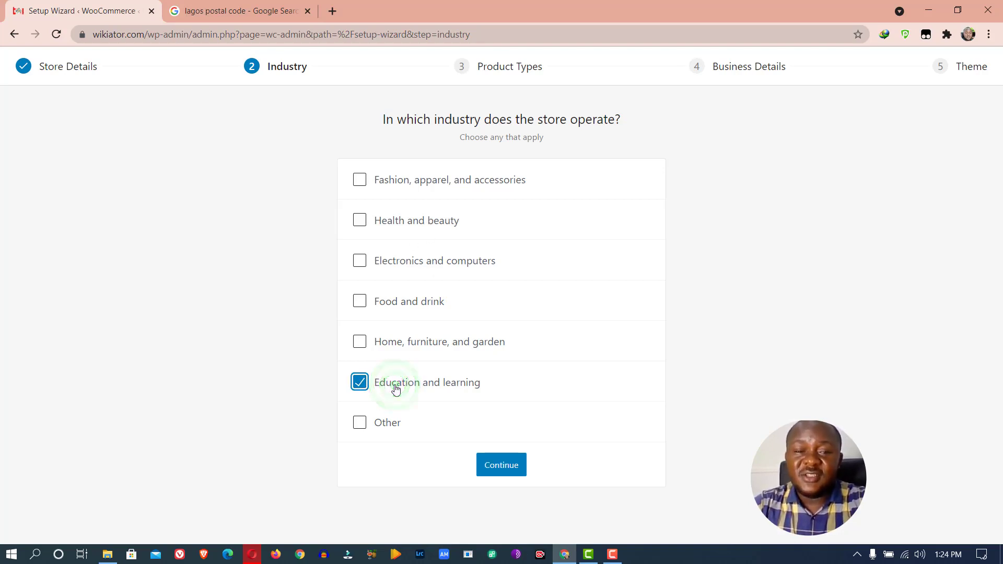
left_click(360, 219)
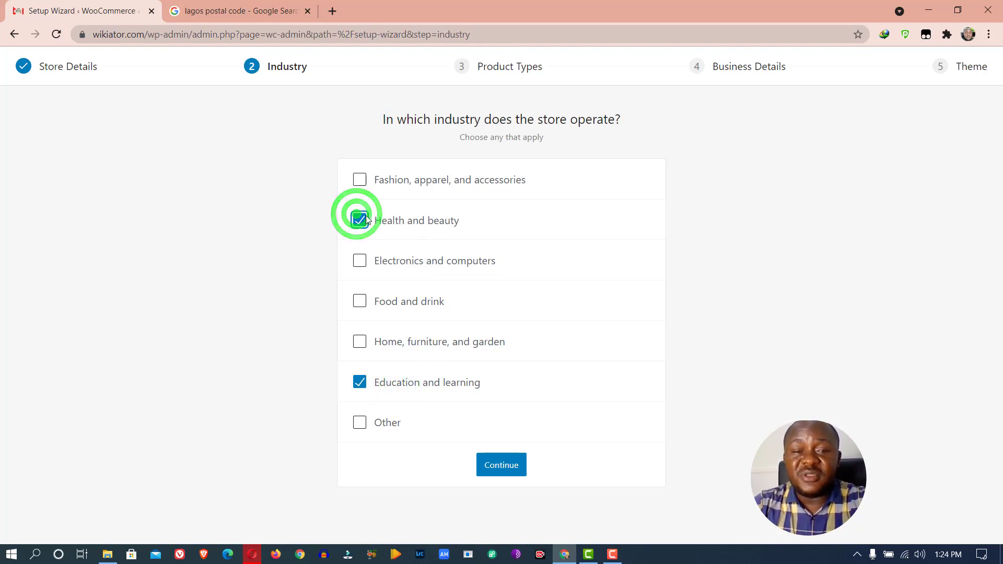
left_click(360, 179)
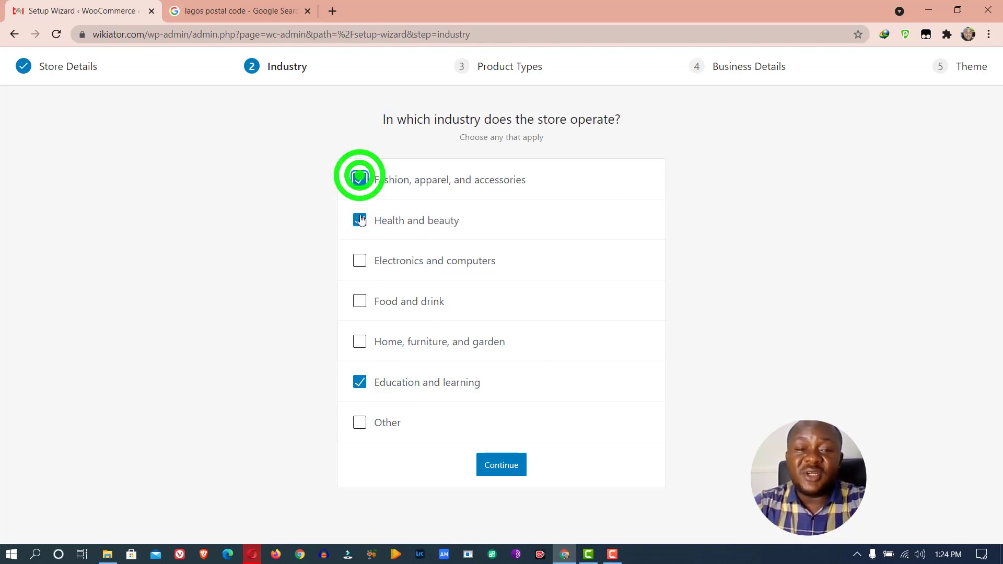
left_click(360, 260)
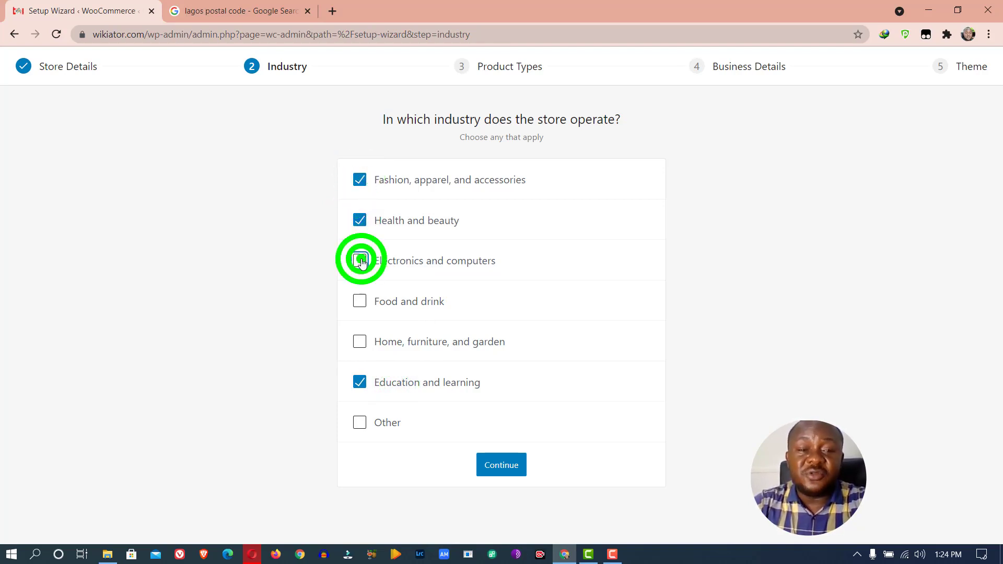
left_click(360, 301)
left_click(361, 340)
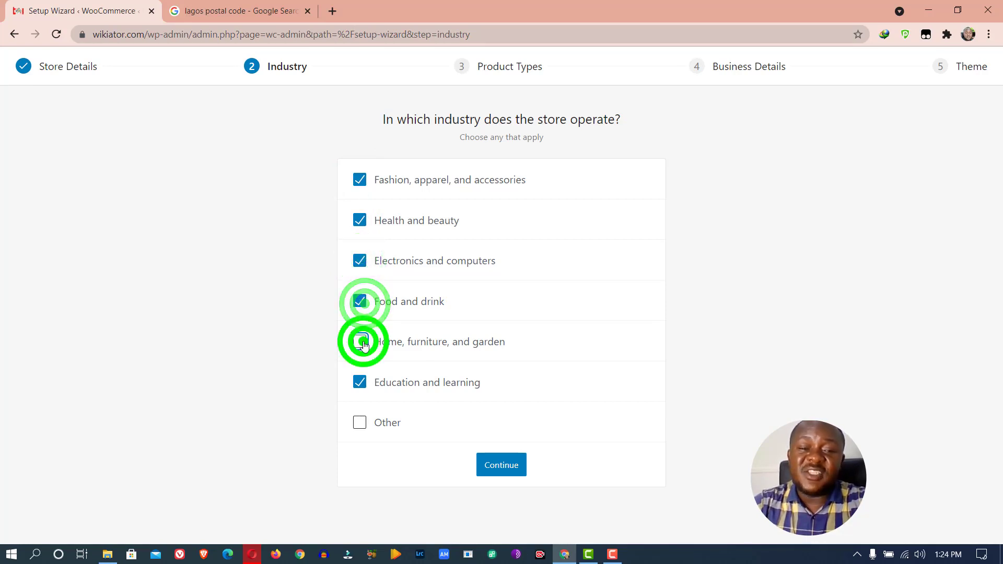
left_click(360, 301)
left_click(361, 340)
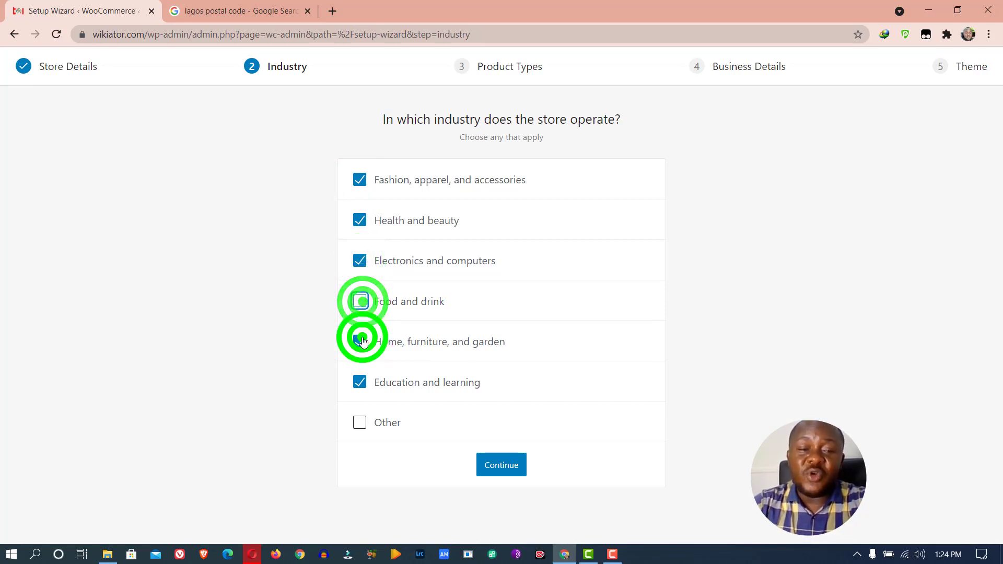
left_click(361, 262)
left_click(359, 221)
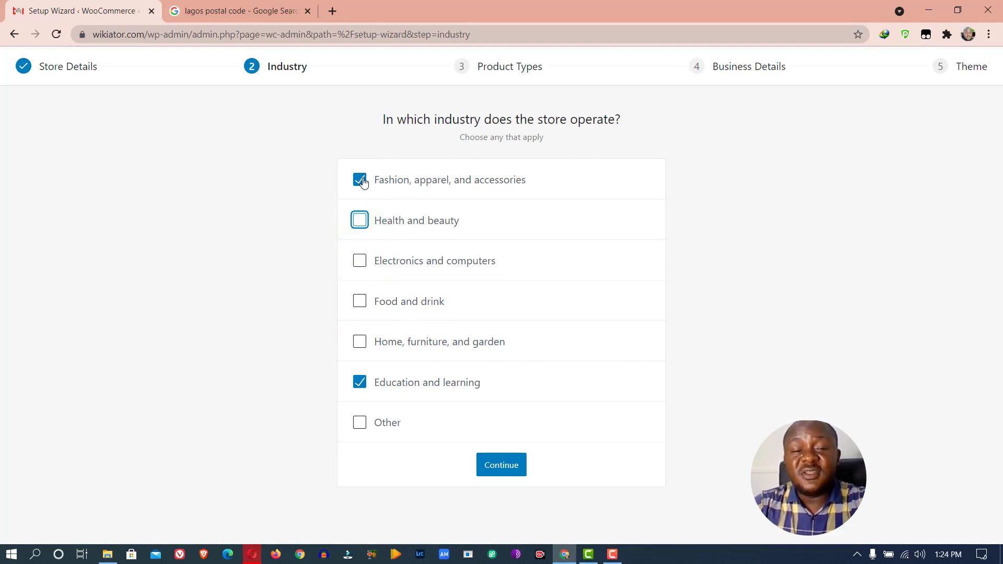
left_click(359, 221)
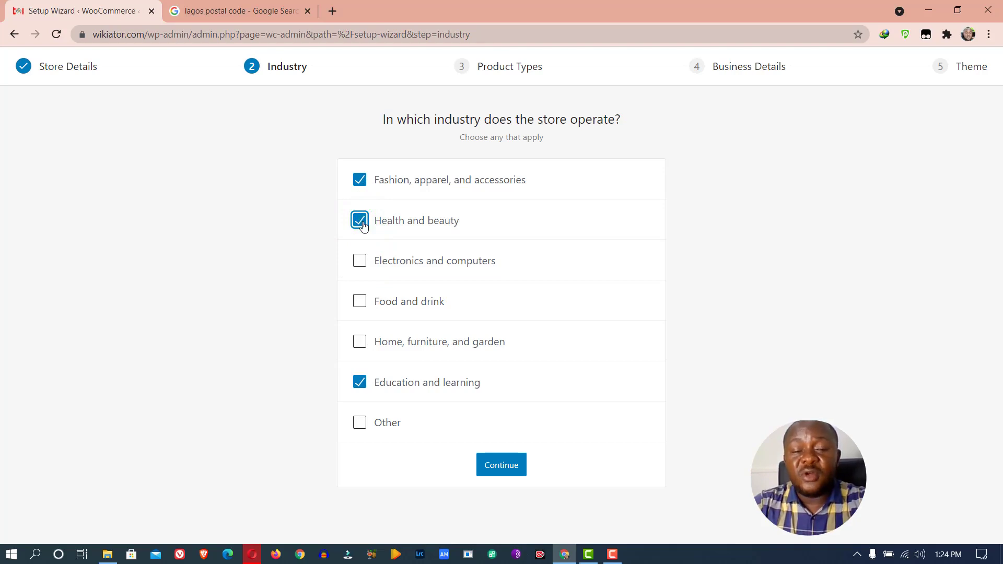
left_click(360, 222)
left_click(359, 179)
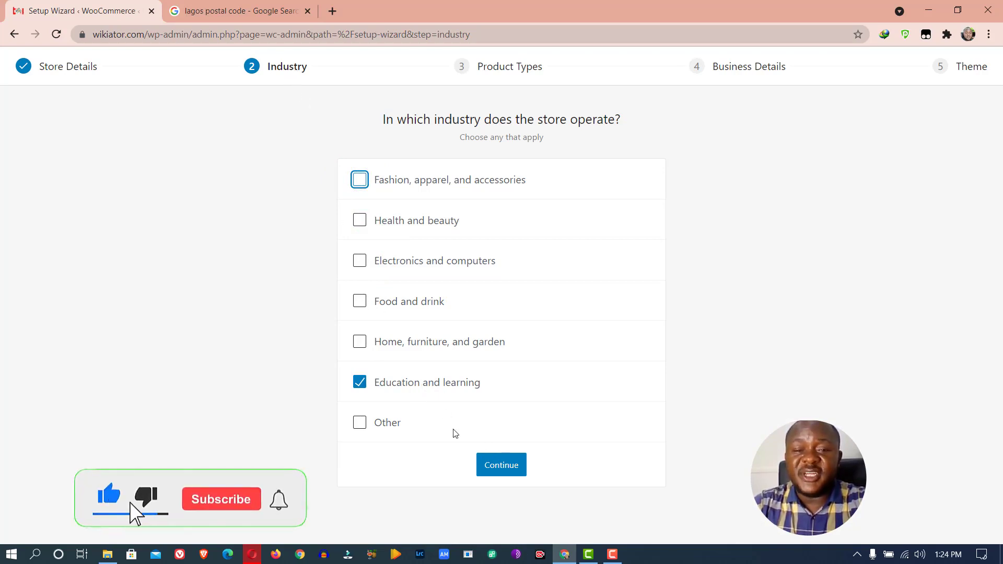
left_click(497, 464)
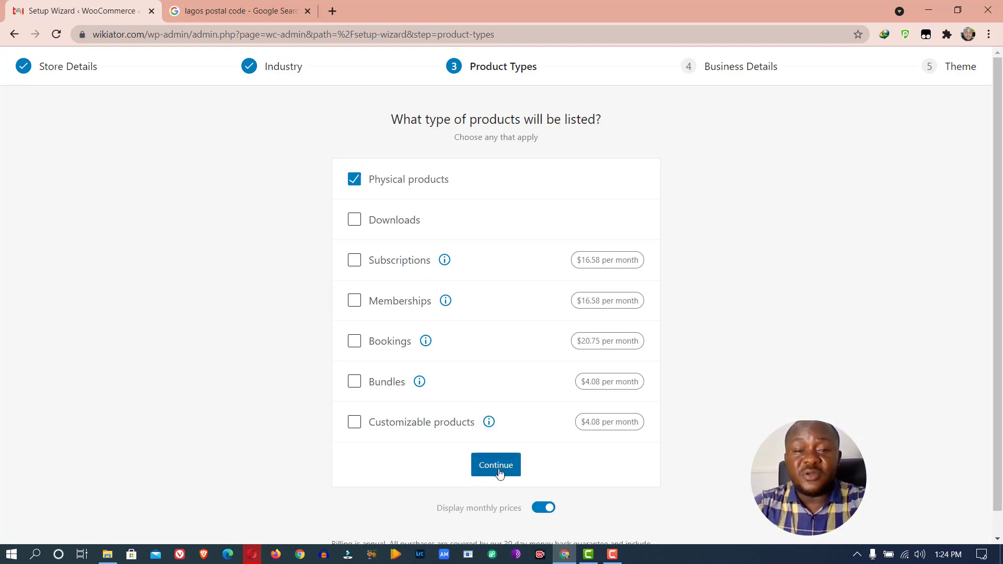
Add Downloads alongside Physical products as product types and continue
left_click(392, 221)
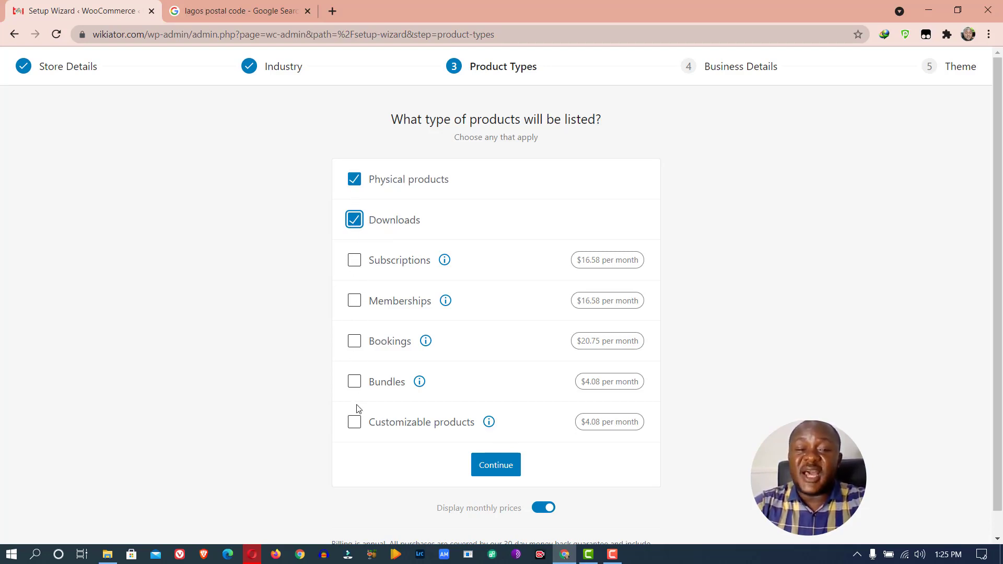
left_click(499, 468)
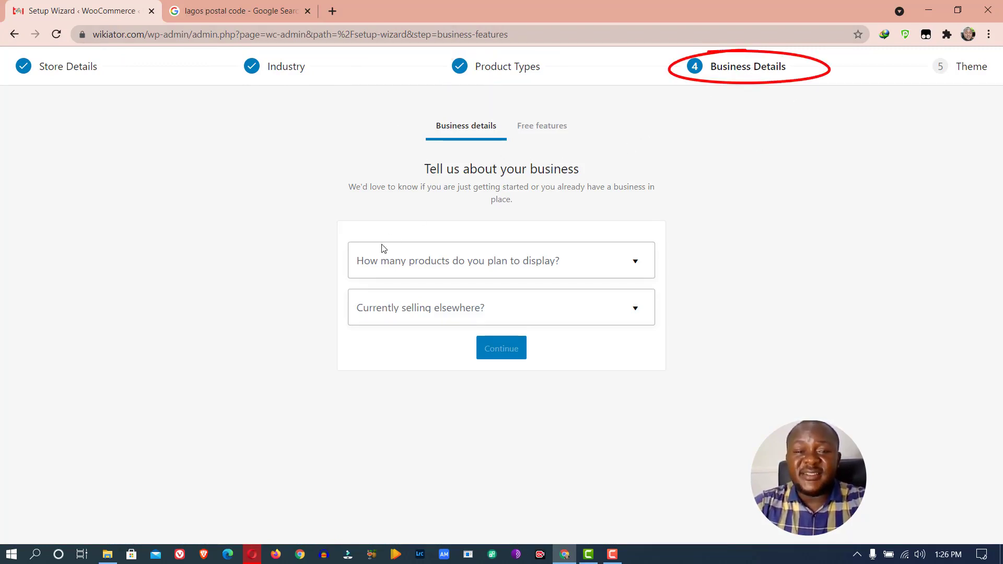
Answer '1 - 10' planned products and 'No' to selling elsewhere, then continue
left_click(487, 265)
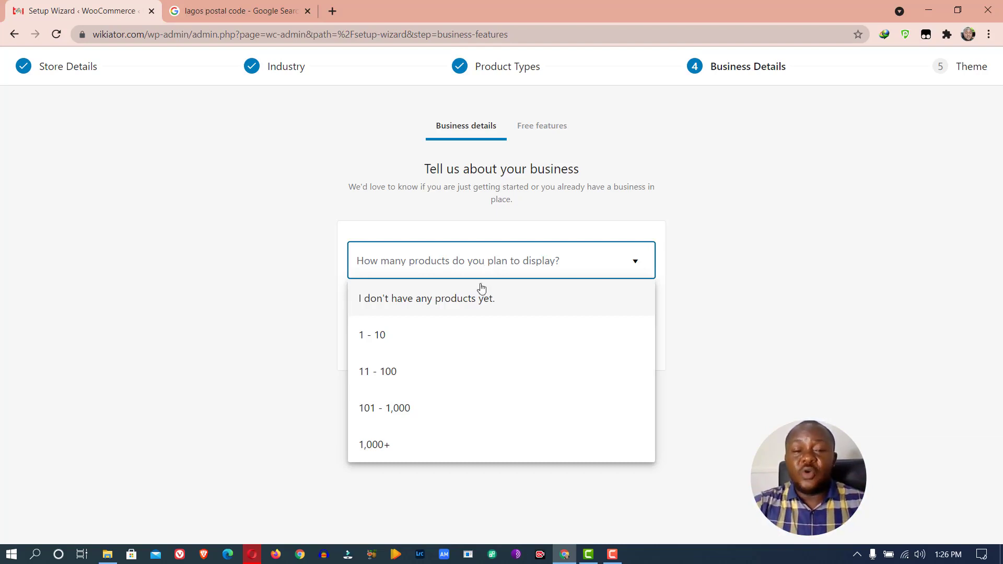
left_click(437, 333)
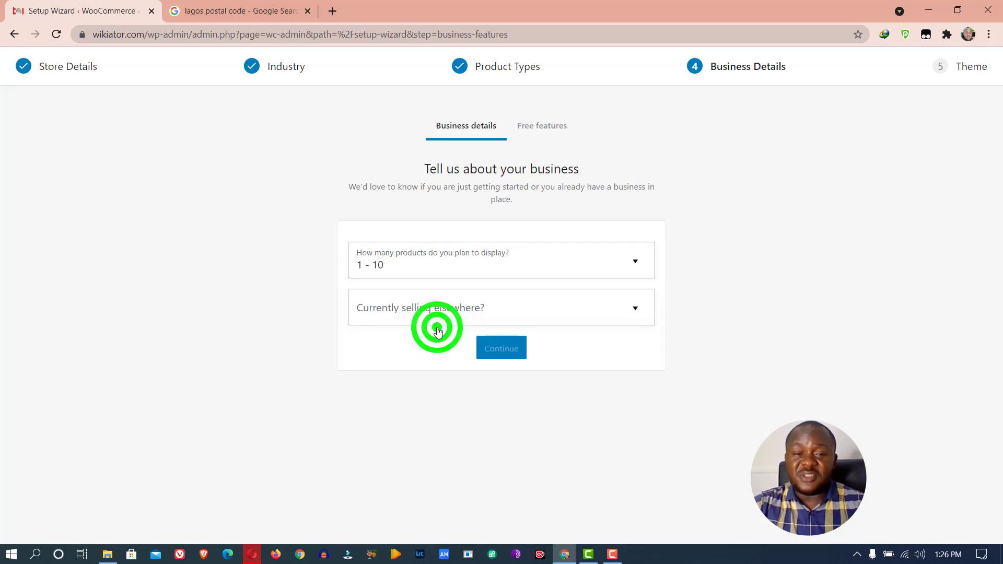
left_click(391, 315)
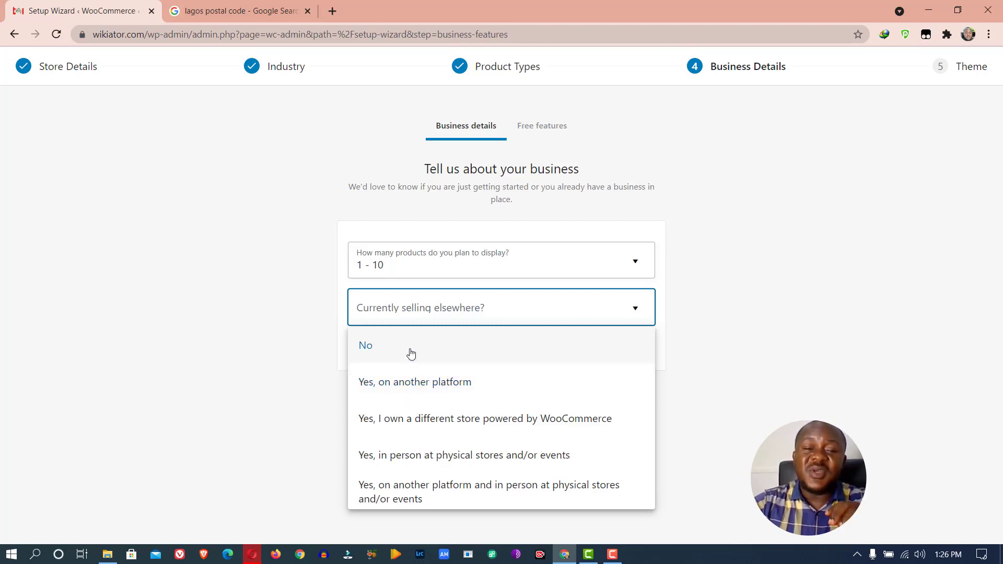
left_click(410, 353)
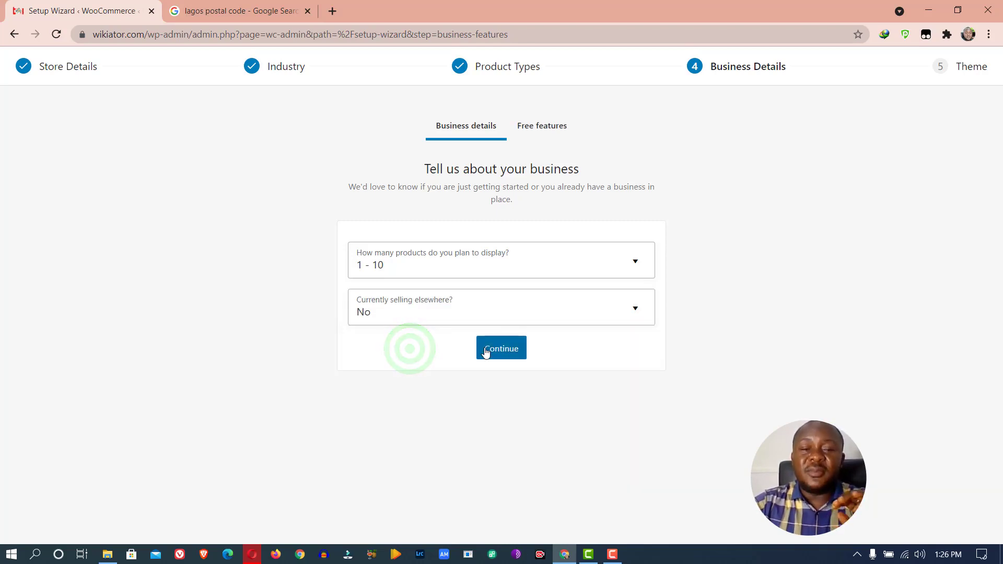
left_click(491, 351)
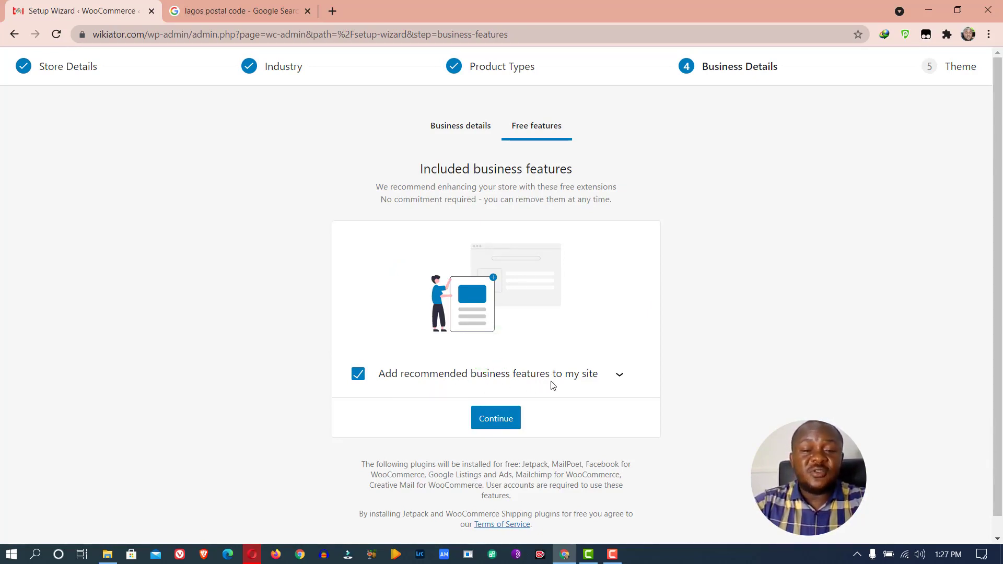
Expand the recommended features and review Jetpack, MailPoet, Facebook, Google Listings and Ads, Mailchimp, Creative Mail
left_click(623, 373)
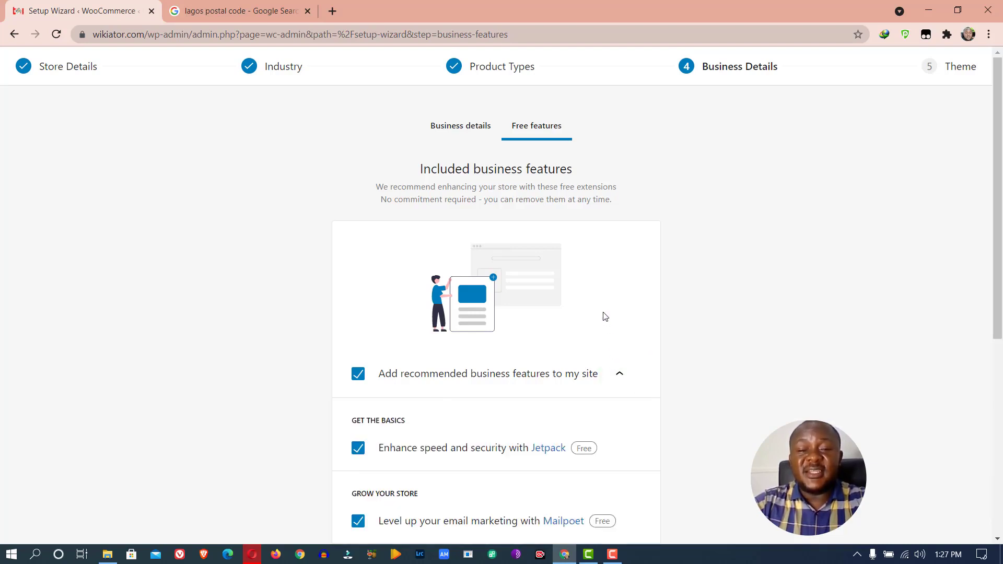
scroll(605, 316, "down", 5)
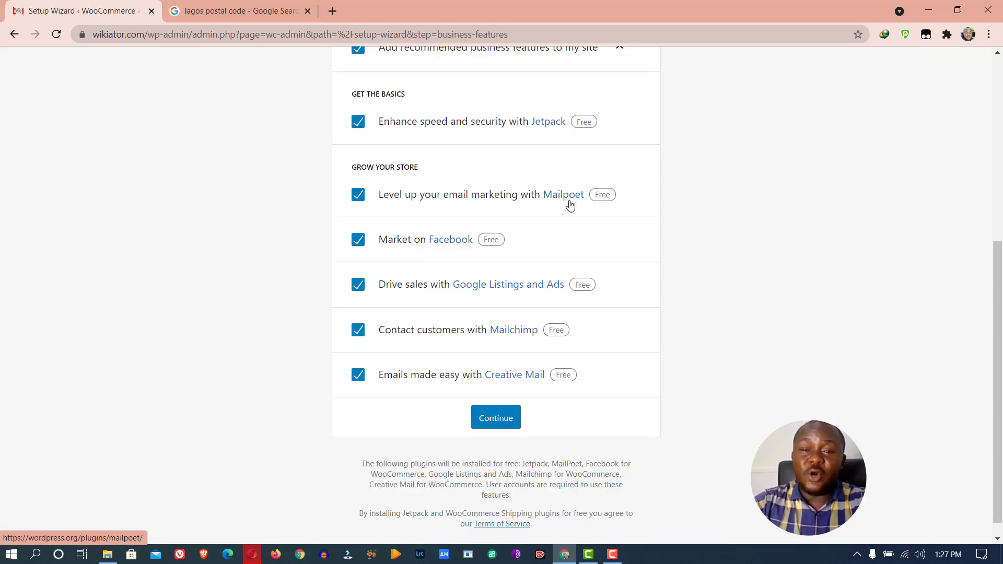
scroll(553, 360, "up", 6)
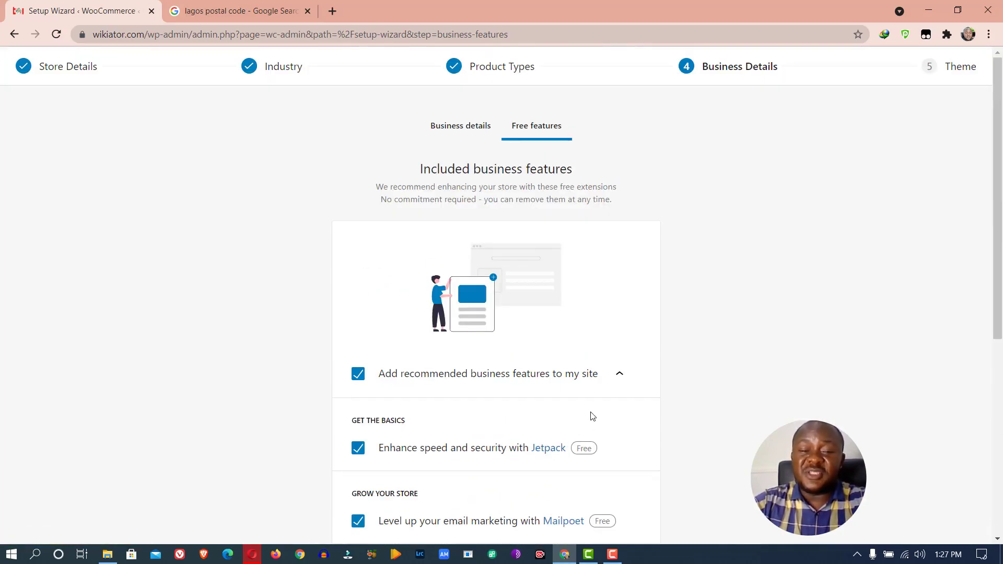
scroll(597, 409, "down", 6)
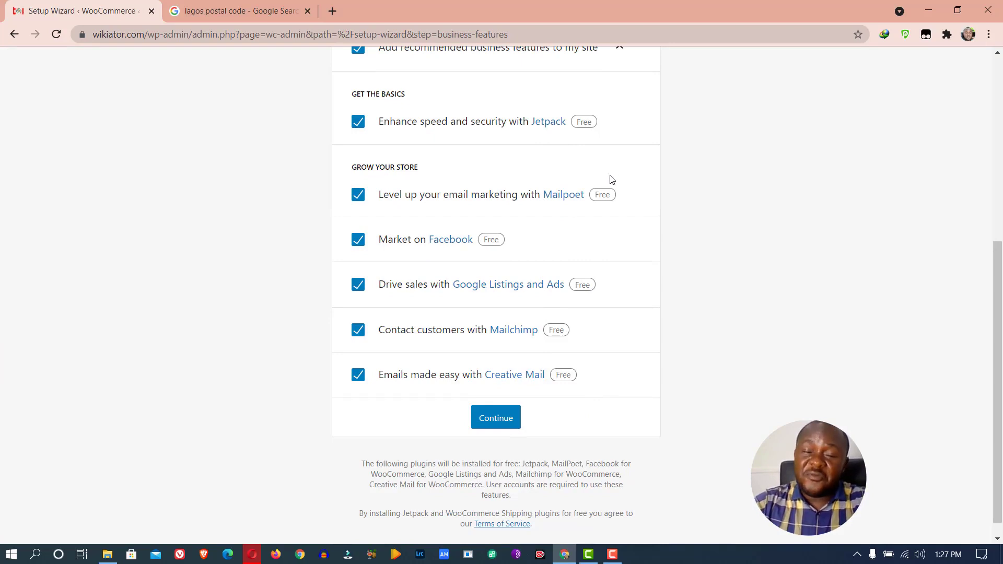
scroll(619, 140, "up", 6)
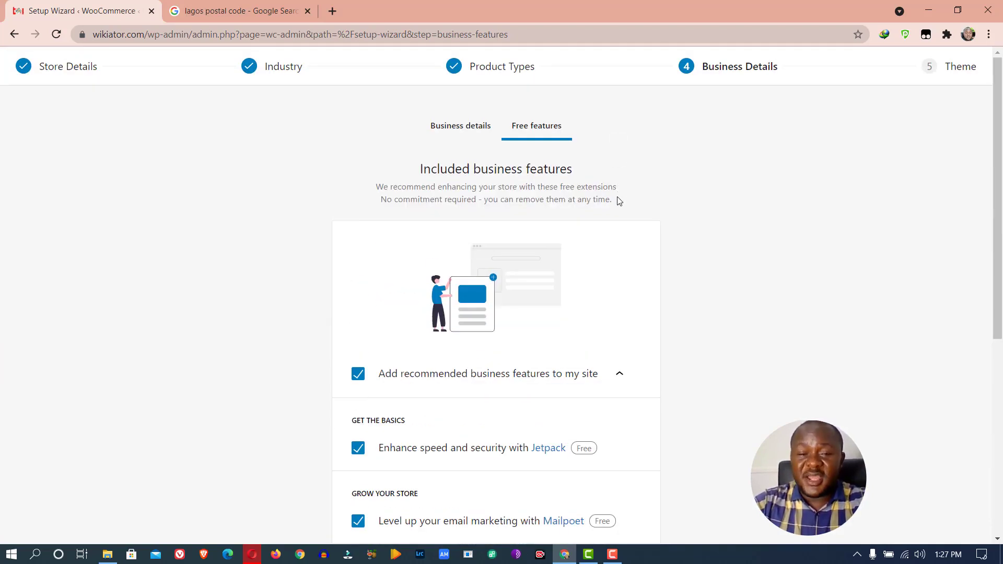
scroll(586, 192, "down", 6)
scroll(586, 192, "up", 6)
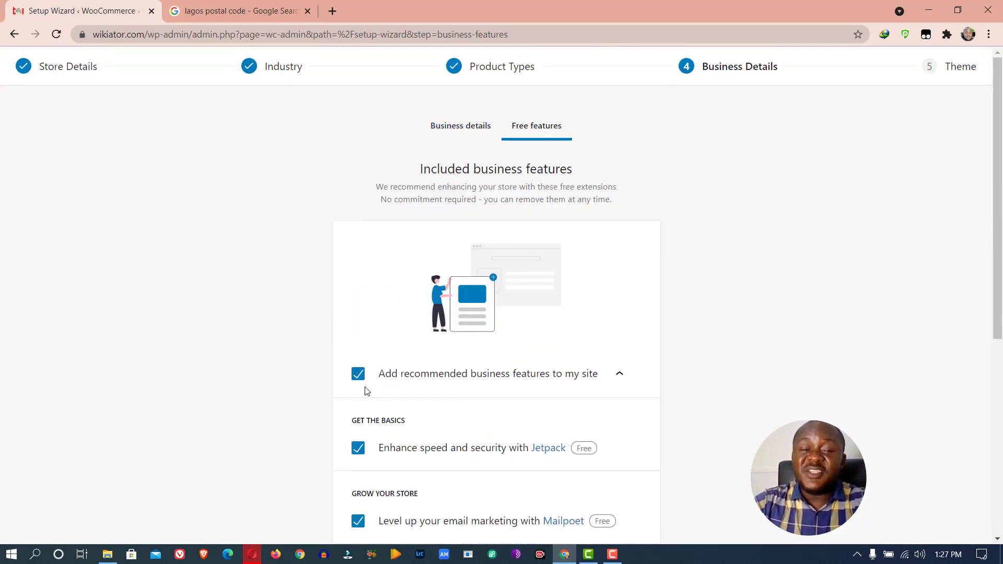
scroll(458, 232, "down", 6)
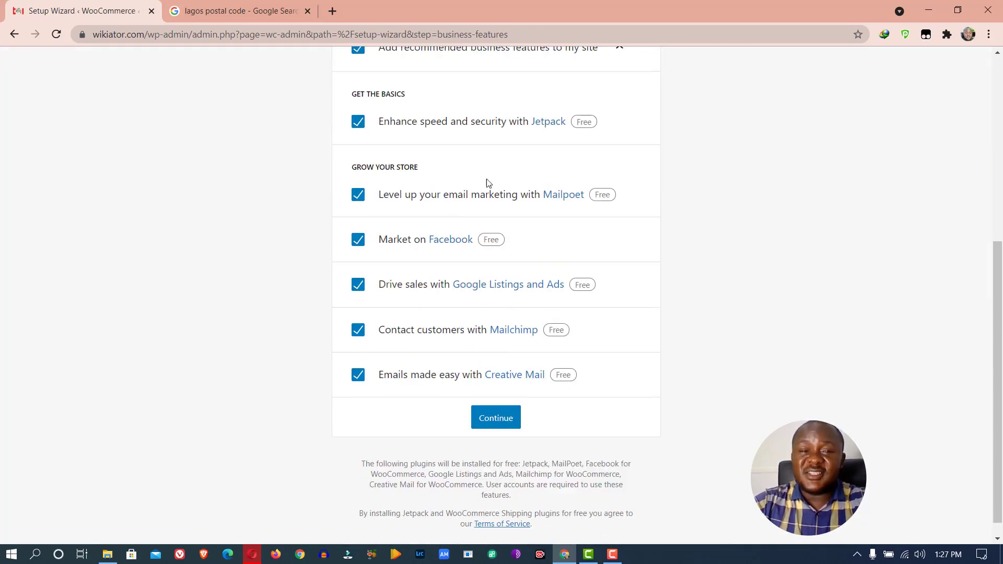
scroll(489, 185, "up", 6)
scroll(523, 371, "down", 6)
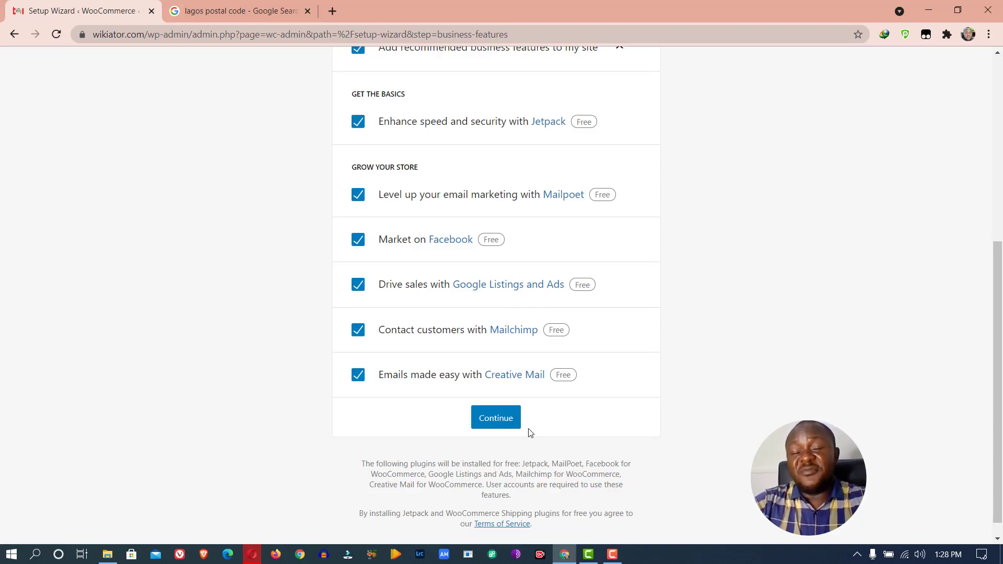
scroll(525, 340, "up", 6)
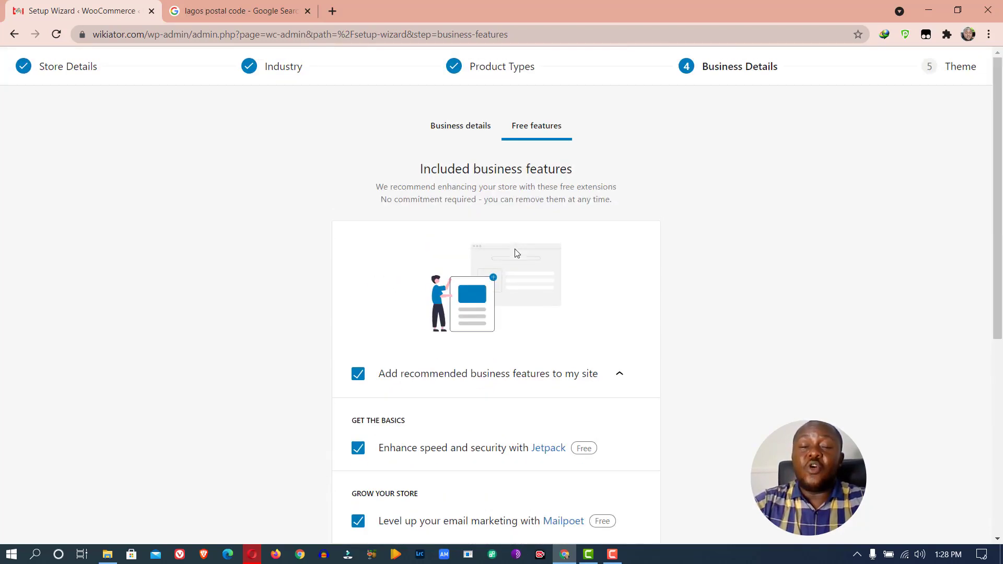
scroll(532, 349, "down", 6)
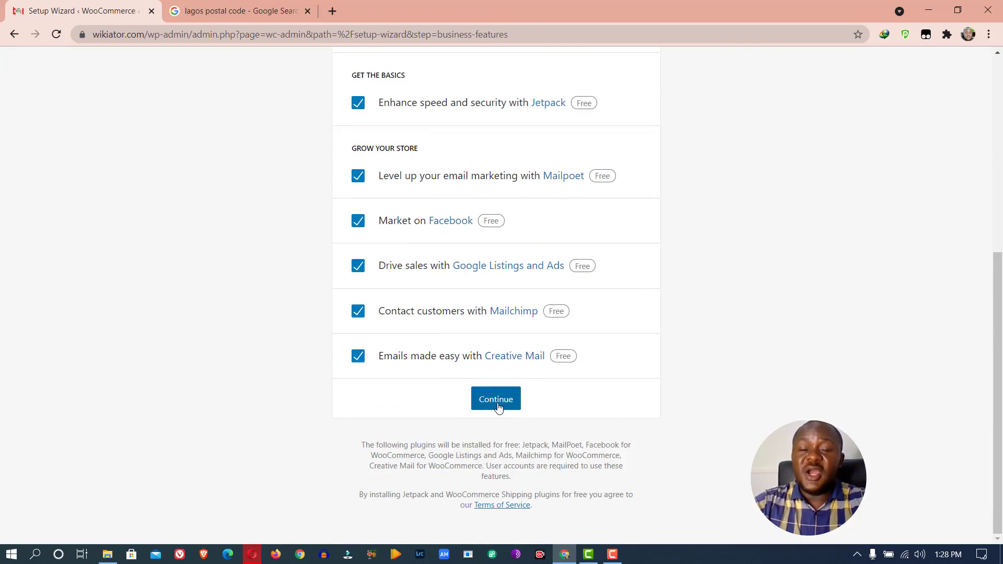
scroll(595, 337, "up", 6)
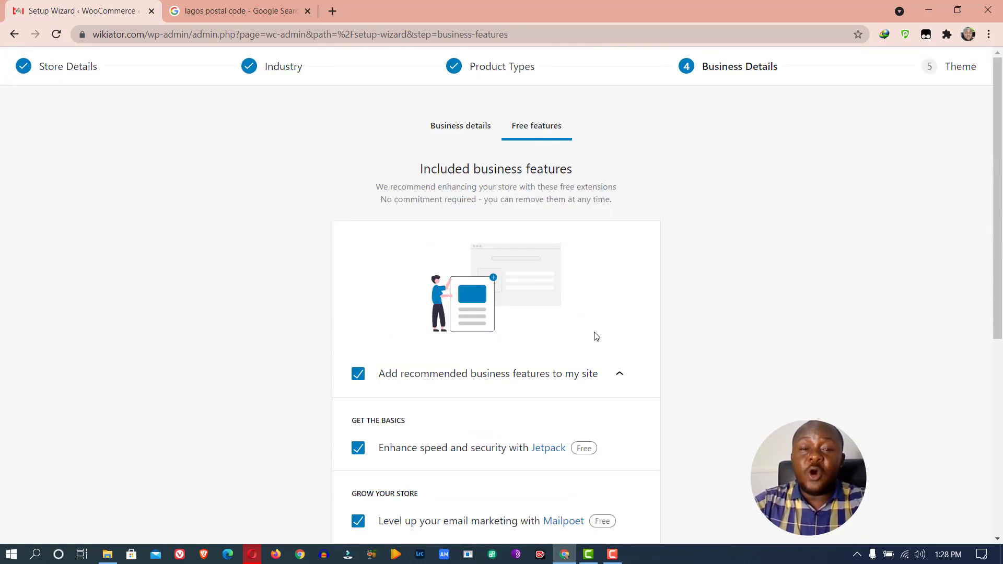
scroll(371, 373, "down", 6)
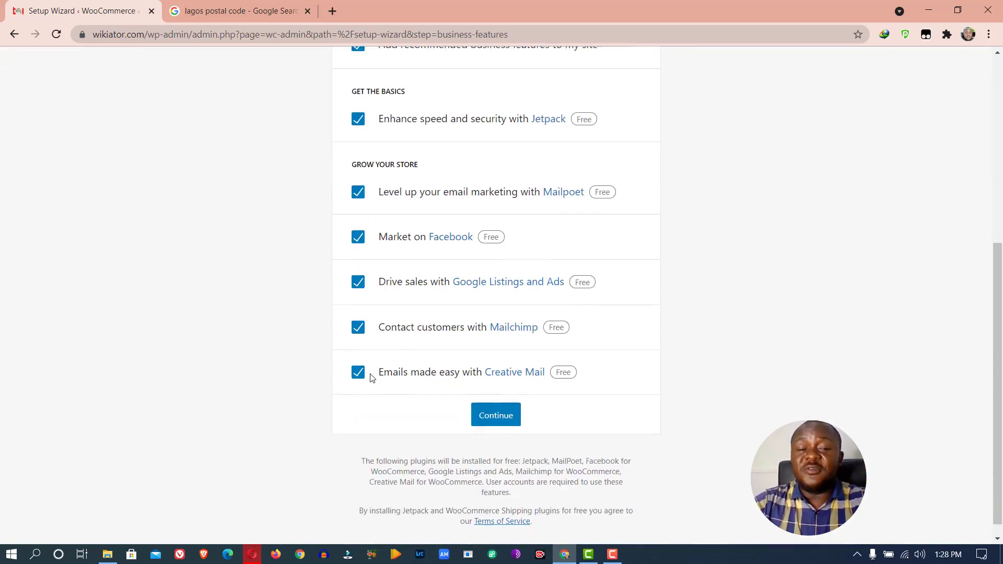
scroll(371, 329, "up", 6)
scroll(369, 358, "down", 5)
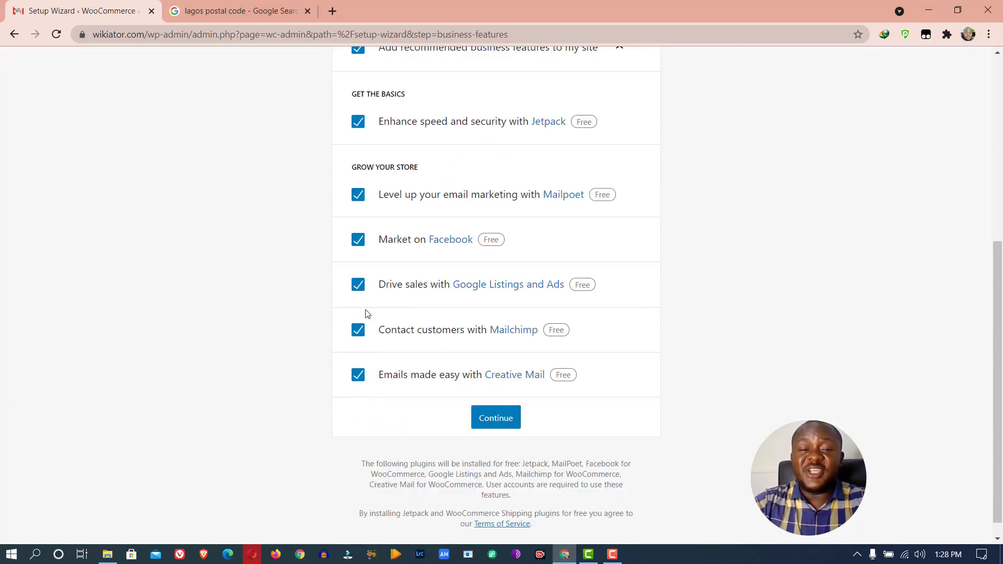
Untick Creative Mail, Mailchimp, Google Listings and Ads, Market on Facebook and MailPoet
left_click(359, 384)
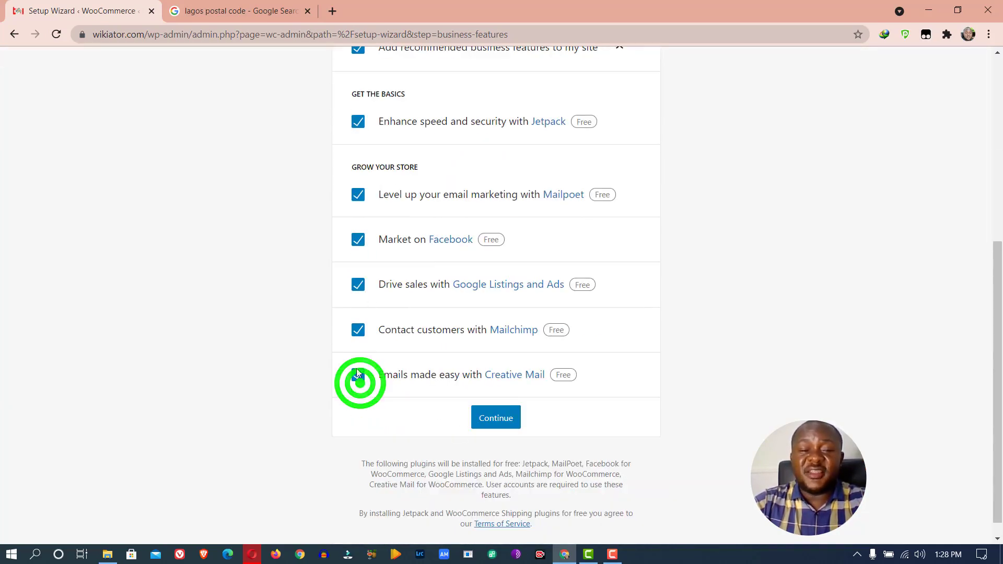
left_click(359, 331)
left_click(357, 295)
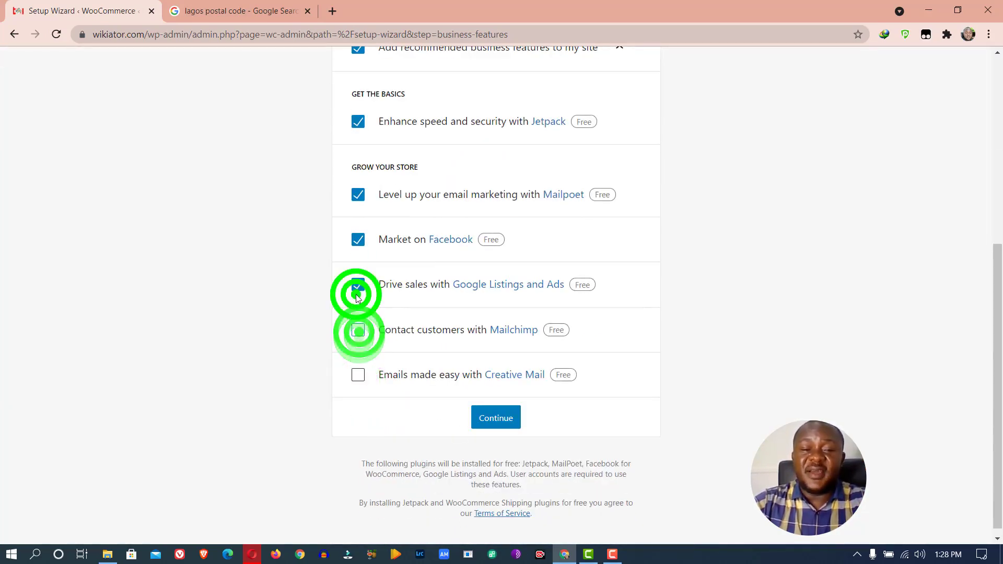
double_click(359, 240)
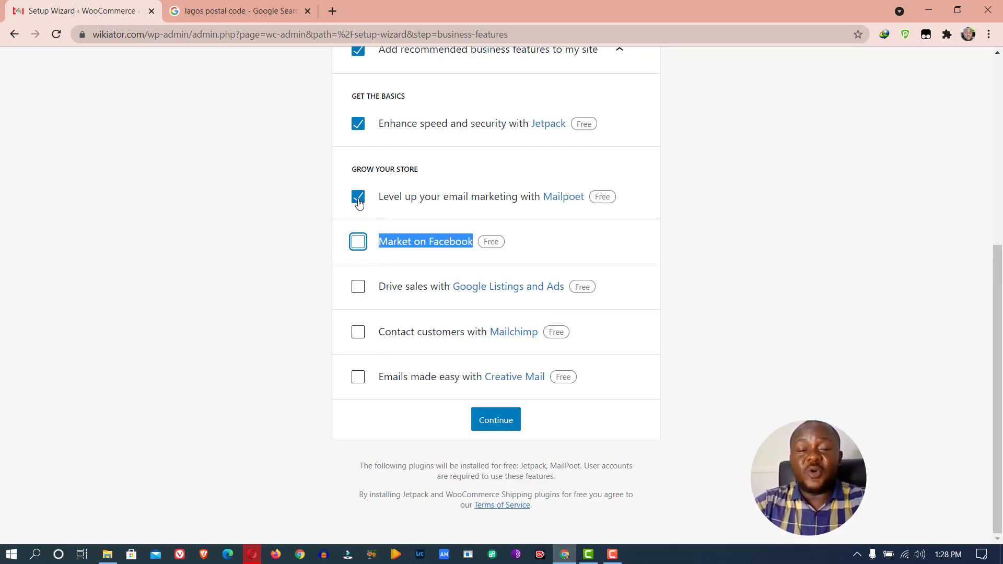
left_click(358, 203)
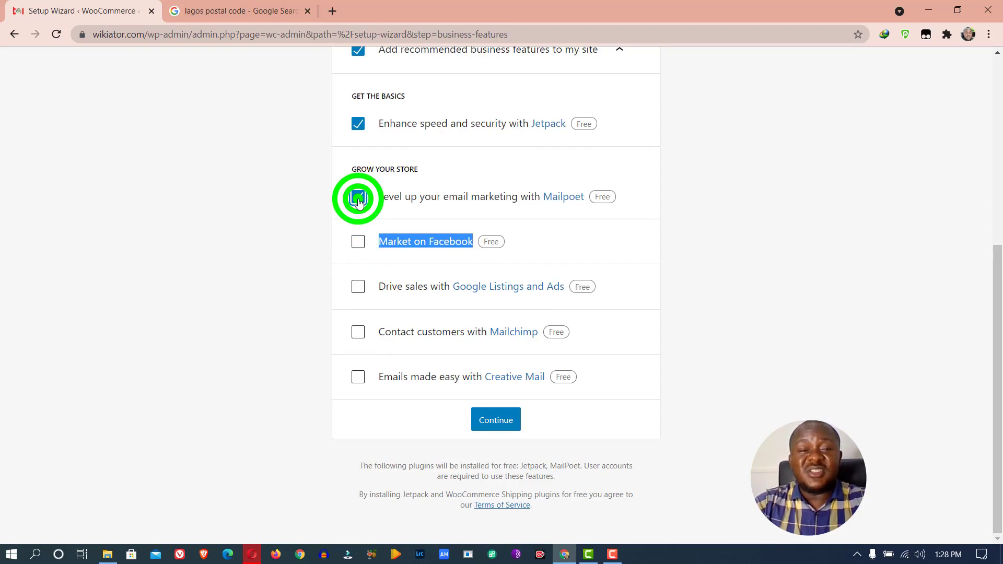
Re-tick all five free extensions and confirm the Free features selection
left_click(361, 245)
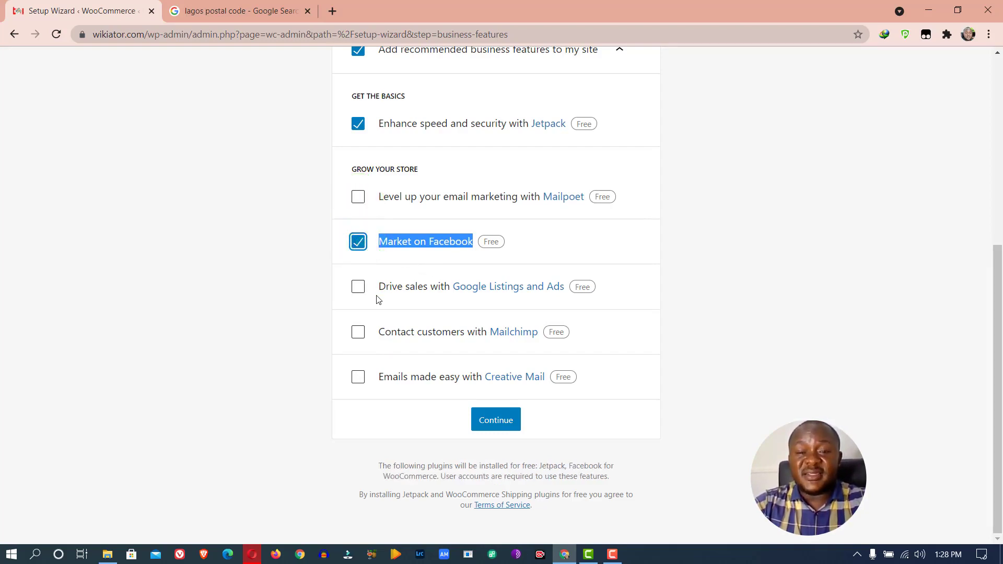
left_click(359, 286)
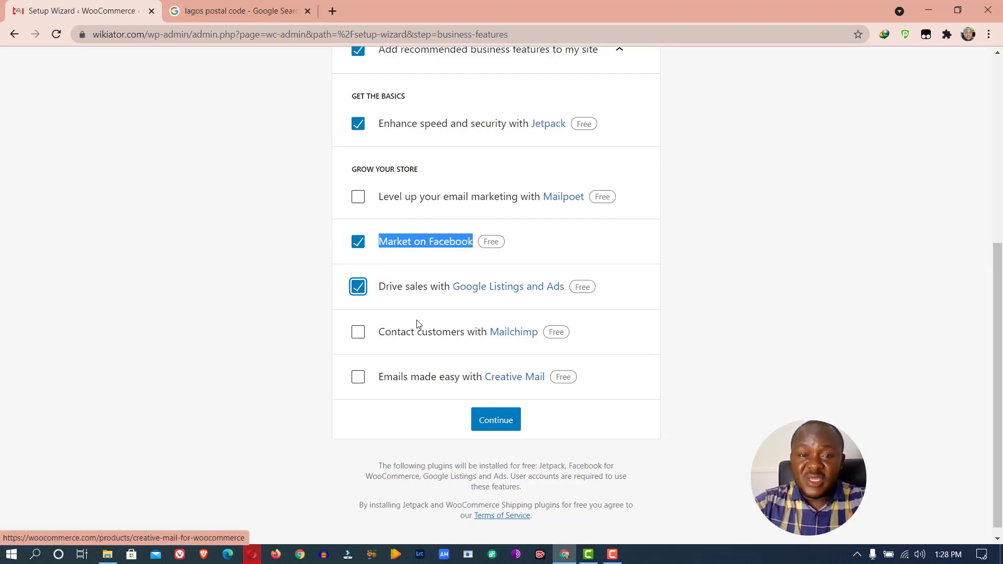
left_click(358, 201)
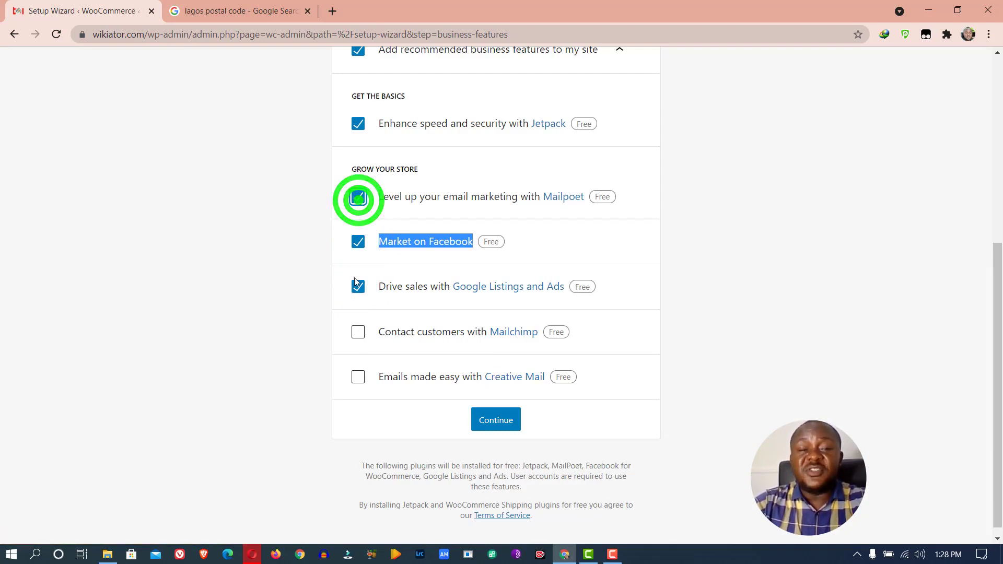
left_click(358, 332)
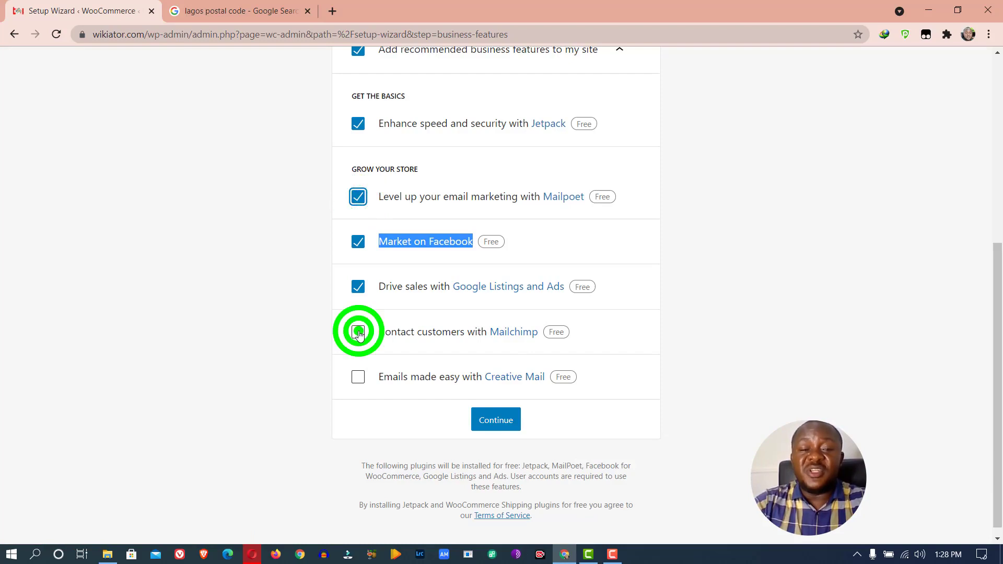
left_click(358, 377)
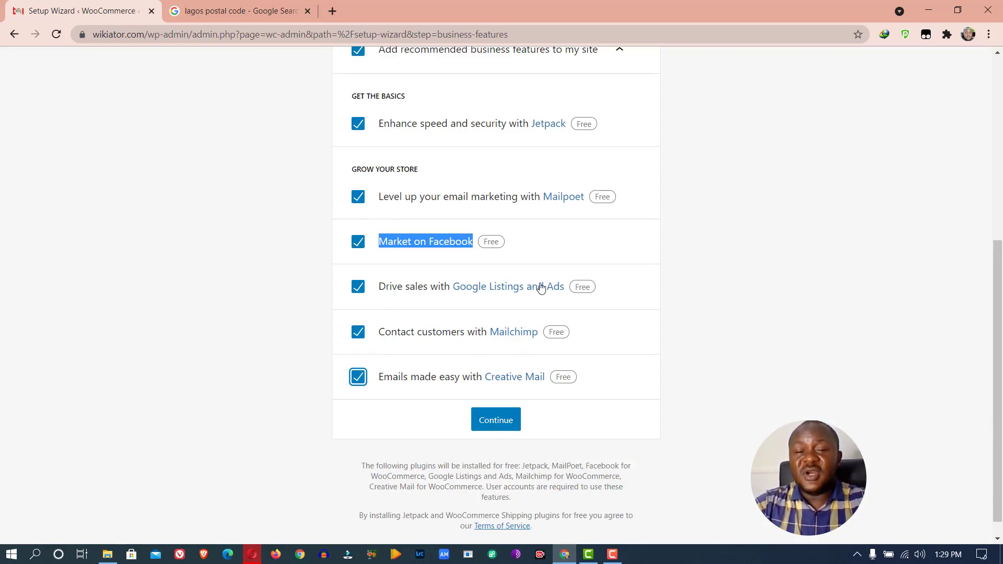
left_click(504, 425)
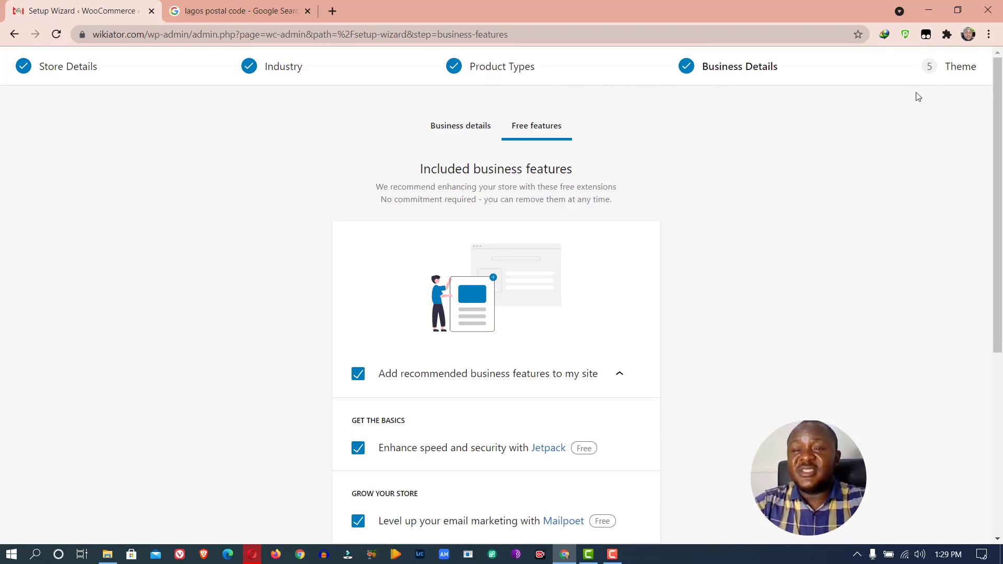
Wait for the plugins to activate and reach the Theme step with GeneratePress and Storefront
scroll(724, 188, "down", 6)
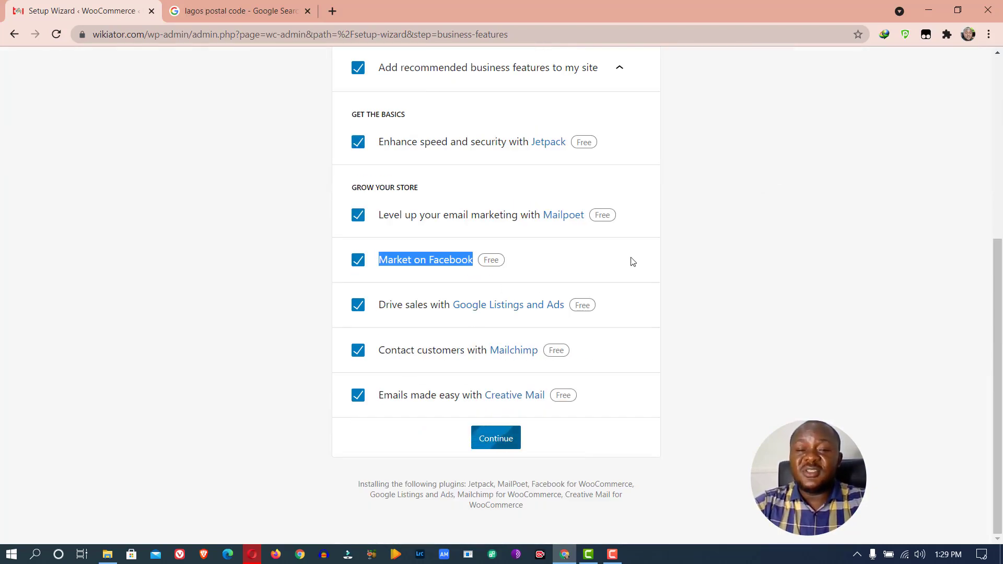
left_click(709, 257)
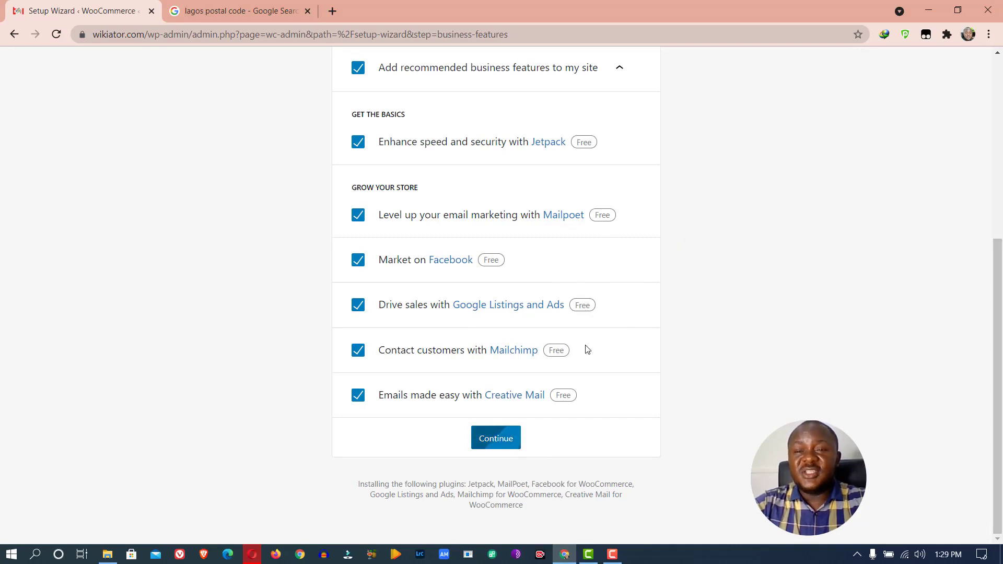
scroll(611, 335, "up", 6)
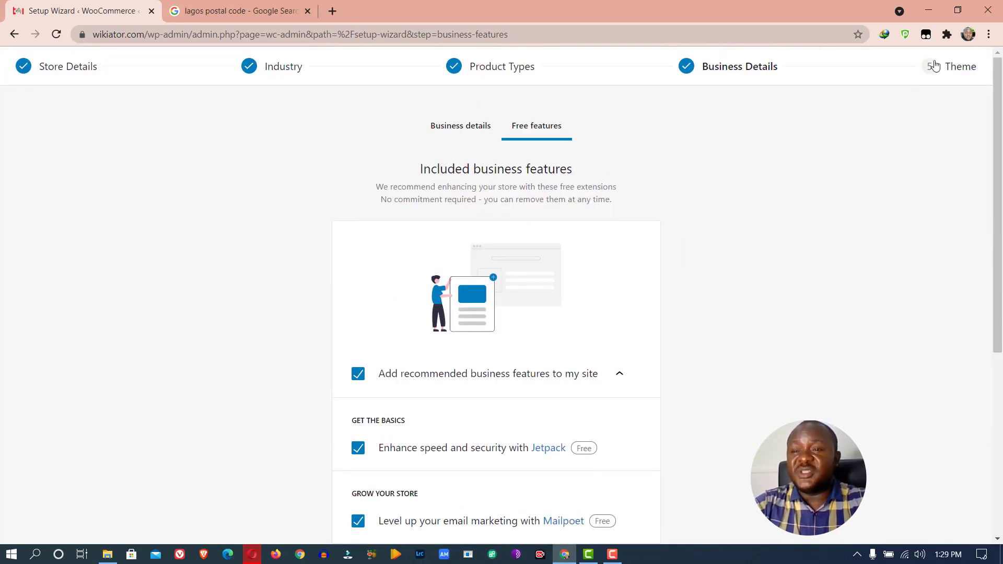
mouse_move(945, 51)
left_mouse_down()
mouse_move(929, 77)
mouse_move(950, 55)
mouse_move(977, 50)
left_mouse_up()
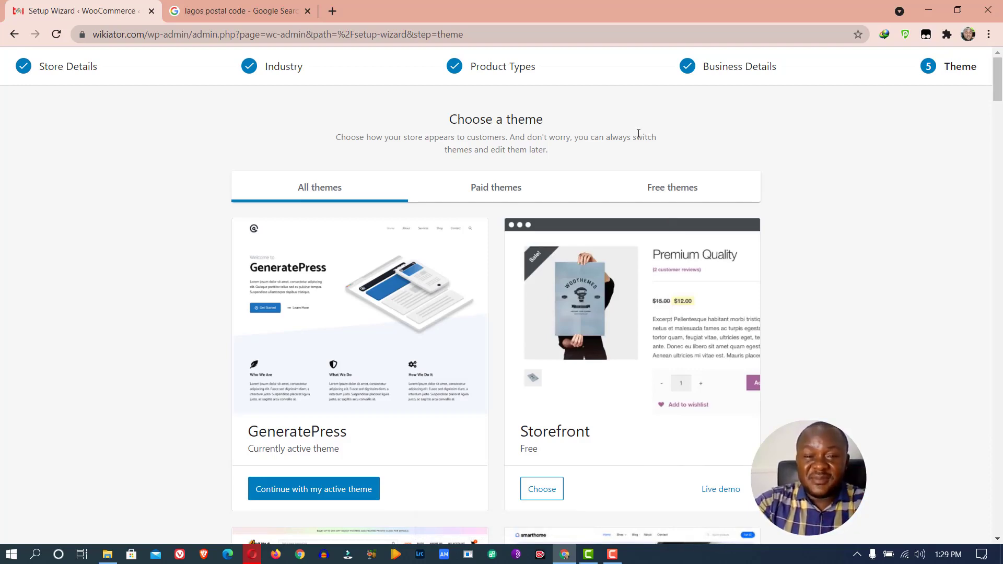
Browse the theme cards, then continue with the active GeneratePress theme
scroll(638, 134, "down", 6)
scroll(627, 155, "up", 6)
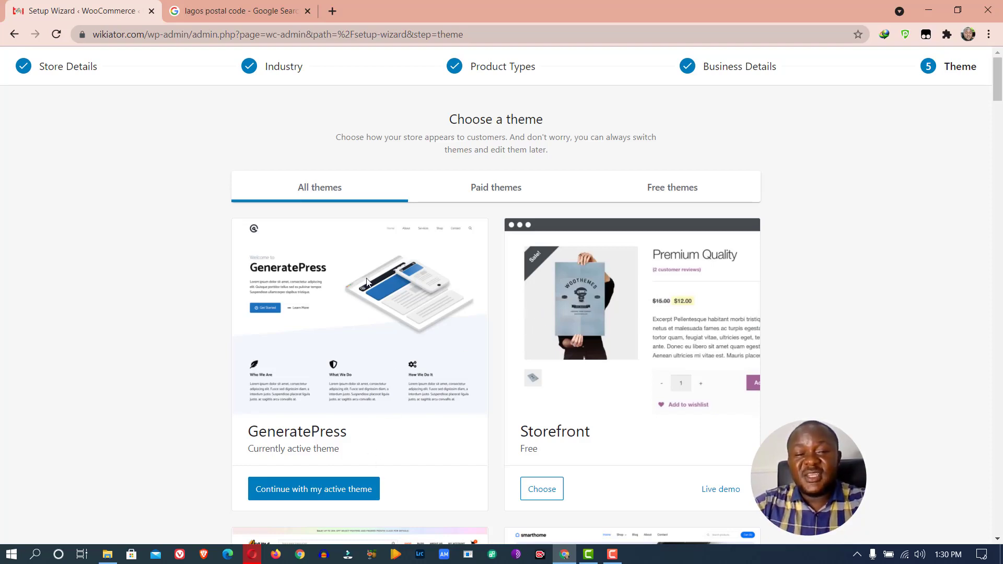
scroll(366, 282, "down", 6)
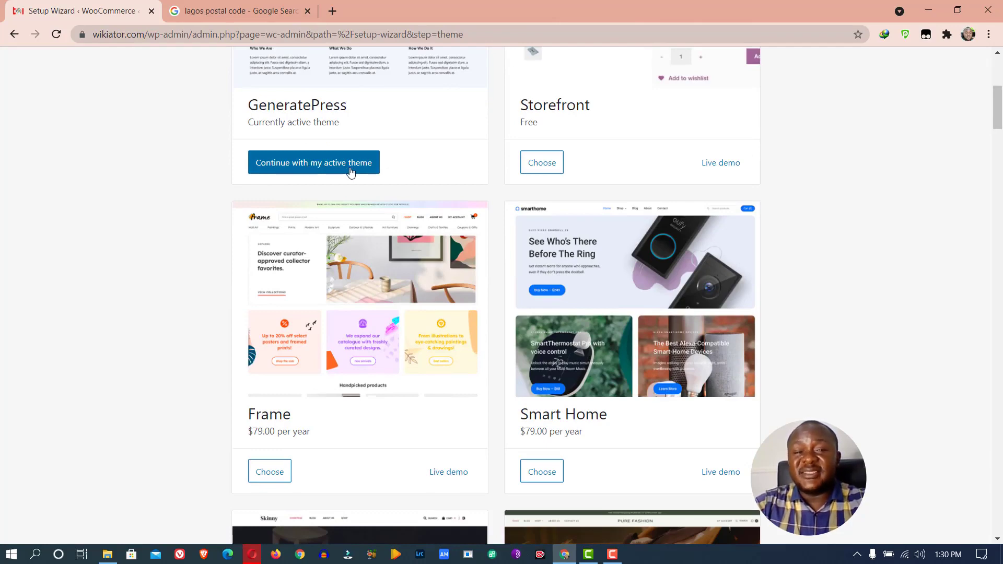
scroll(601, 282, "down", 6)
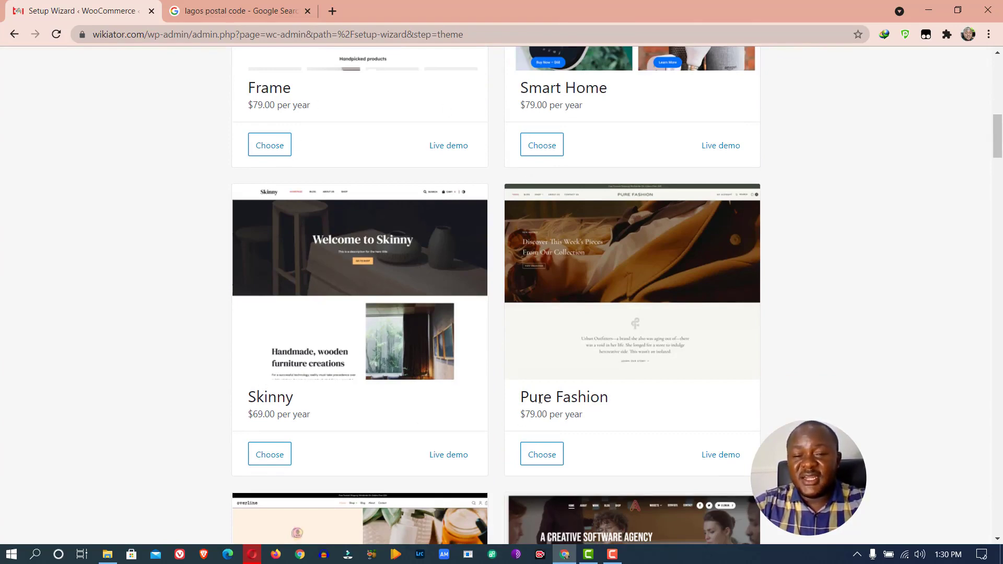
scroll(530, 413, "down", 12)
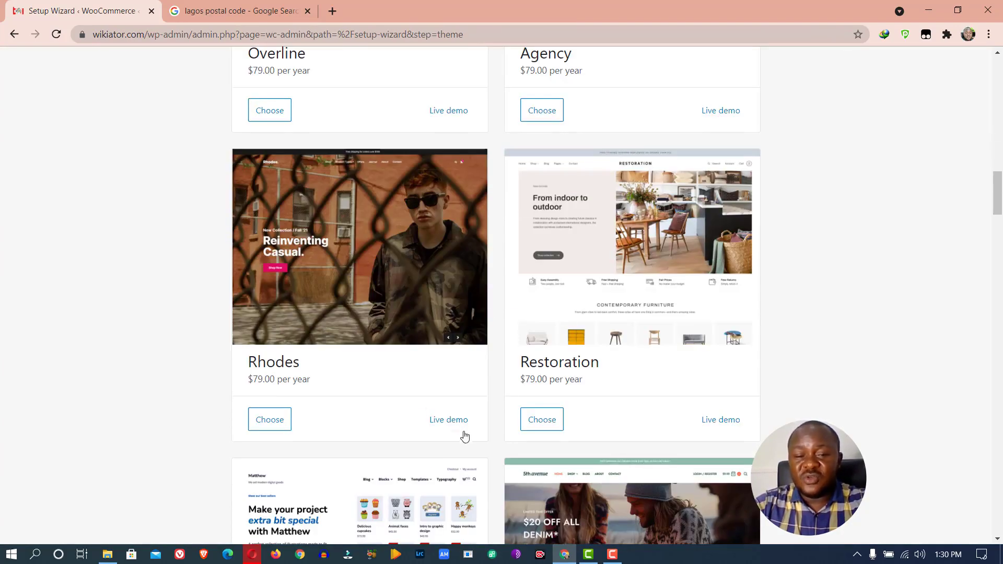
scroll(497, 420, "down", 6)
scroll(520, 299, "up", 20)
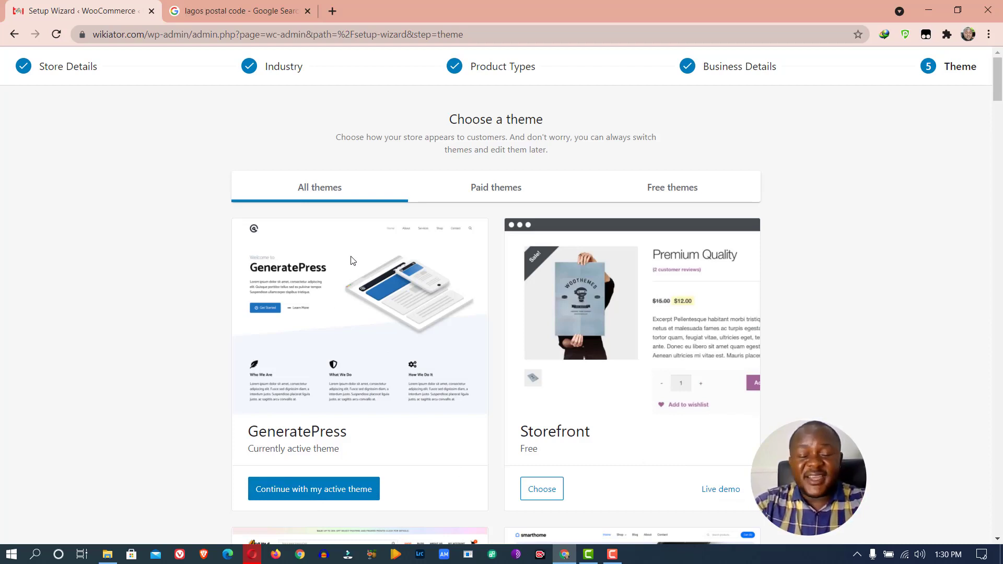
left_click(330, 493)
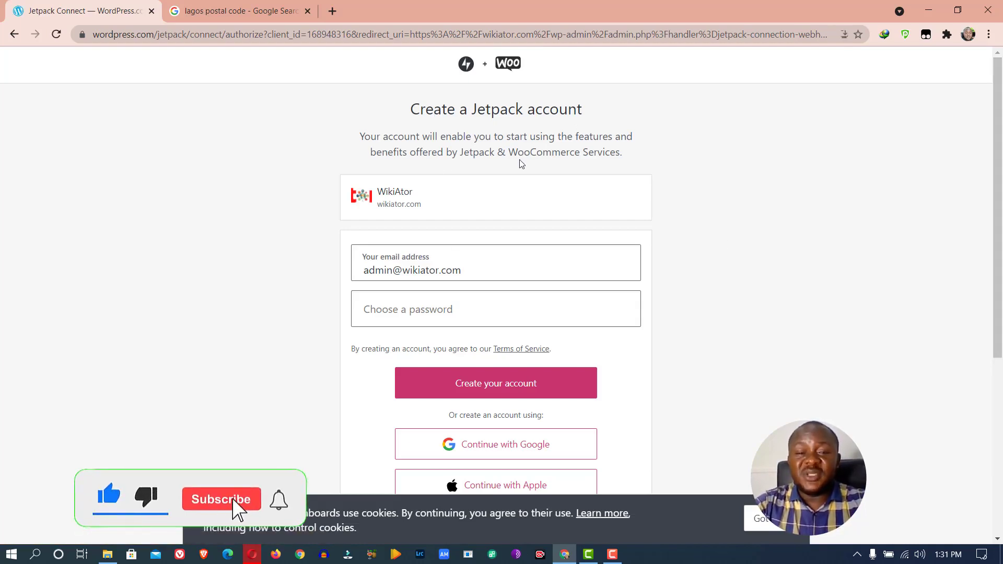
Skip creating a Jetpack account by continuing without a user account
scroll(519, 161, "down", 5)
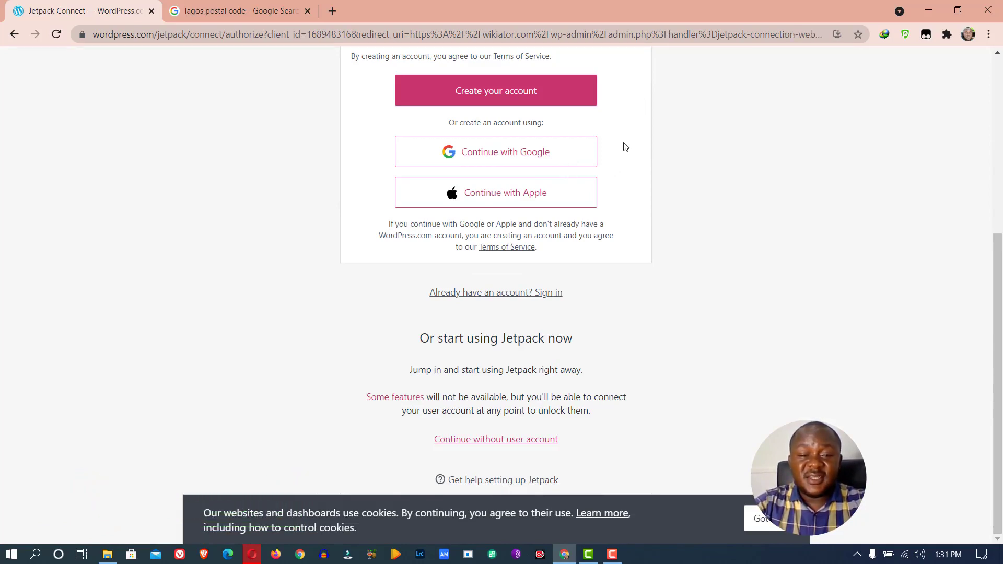
scroll(621, 136, "up", 5)
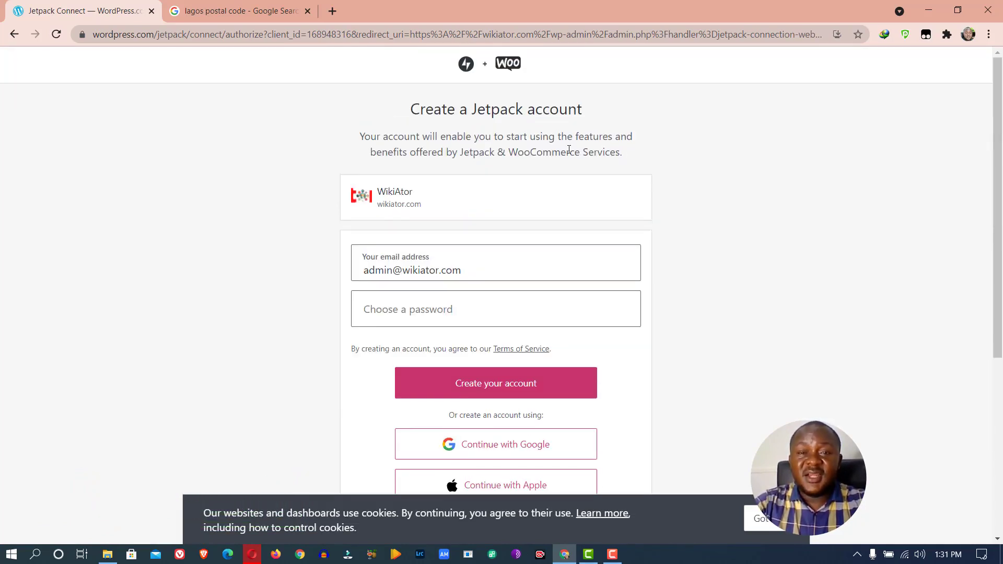
scroll(568, 150, "down", 5)
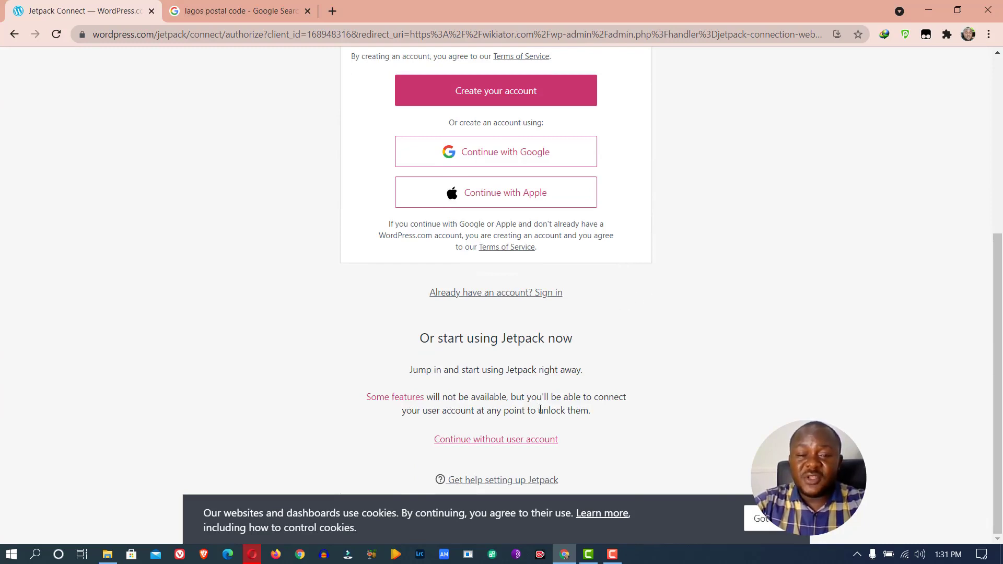
left_click(531, 440)
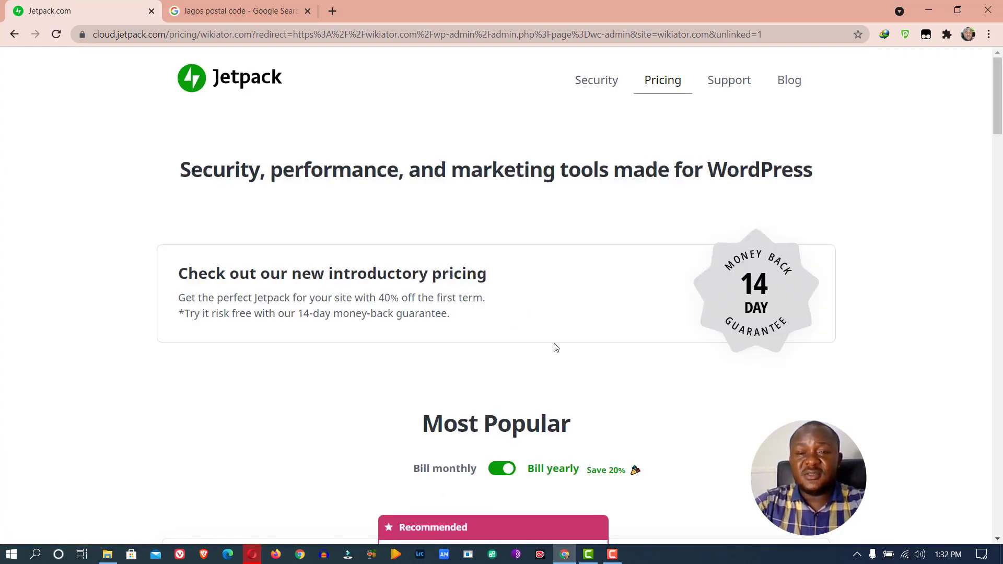
Pick the Jetpack Free plan with 'Start for free' on the pricing page
scroll(556, 345, "down", 10)
scroll(558, 340, "up", 5)
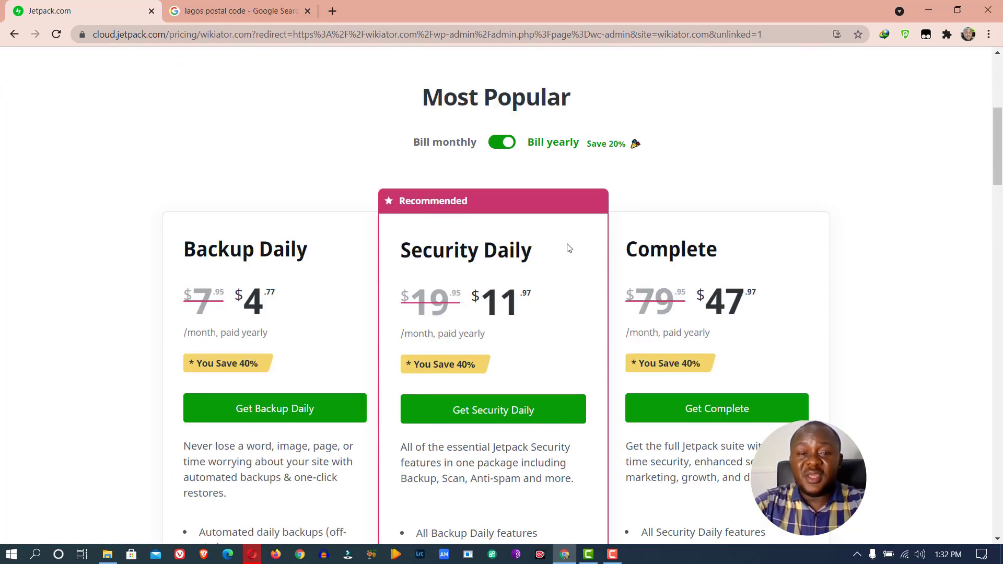
scroll(572, 249, "down", 6)
scroll(599, 261, "up", 8)
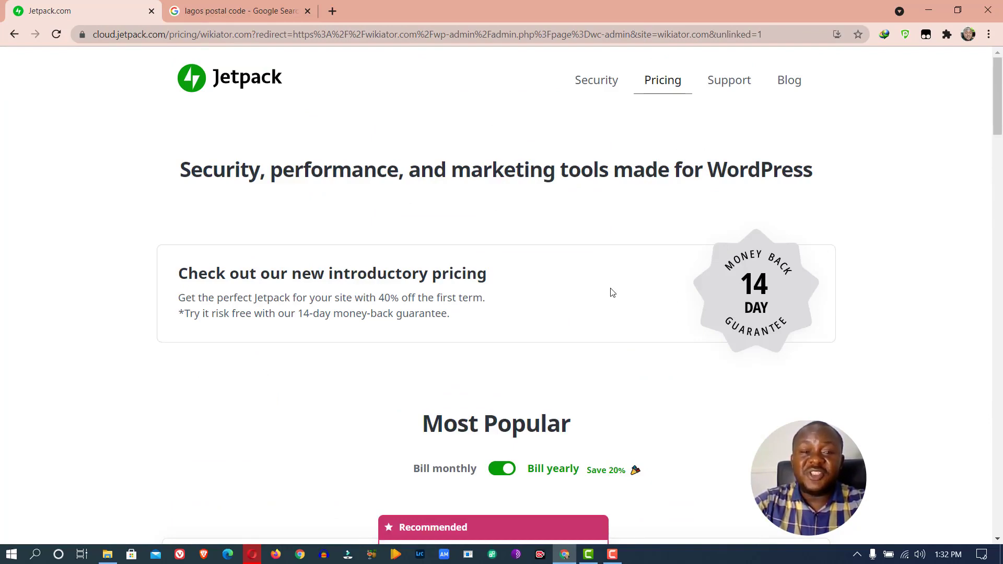
scroll(612, 292, "down", 12)
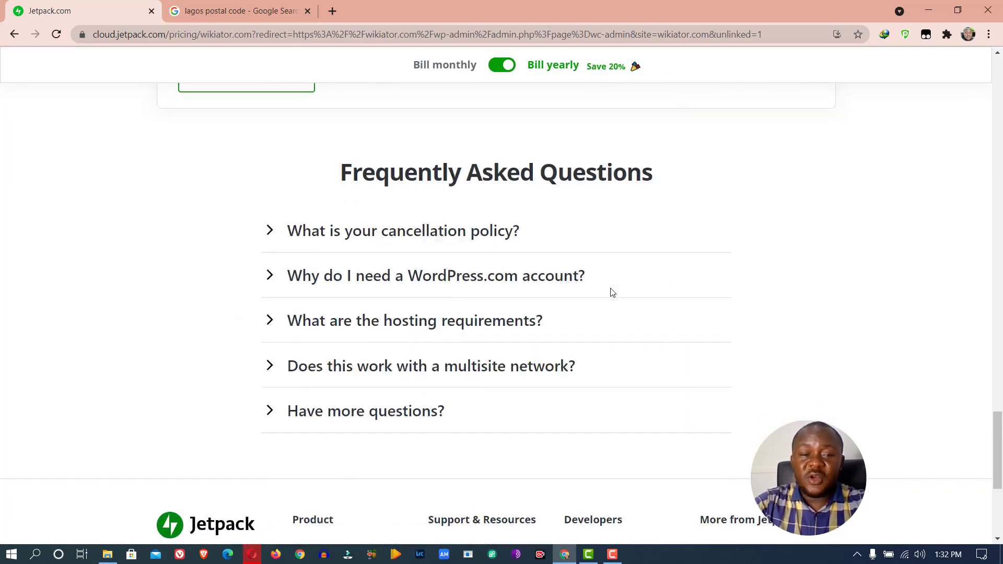
scroll(612, 292, "up", 5)
scroll(594, 249, "up", 10)
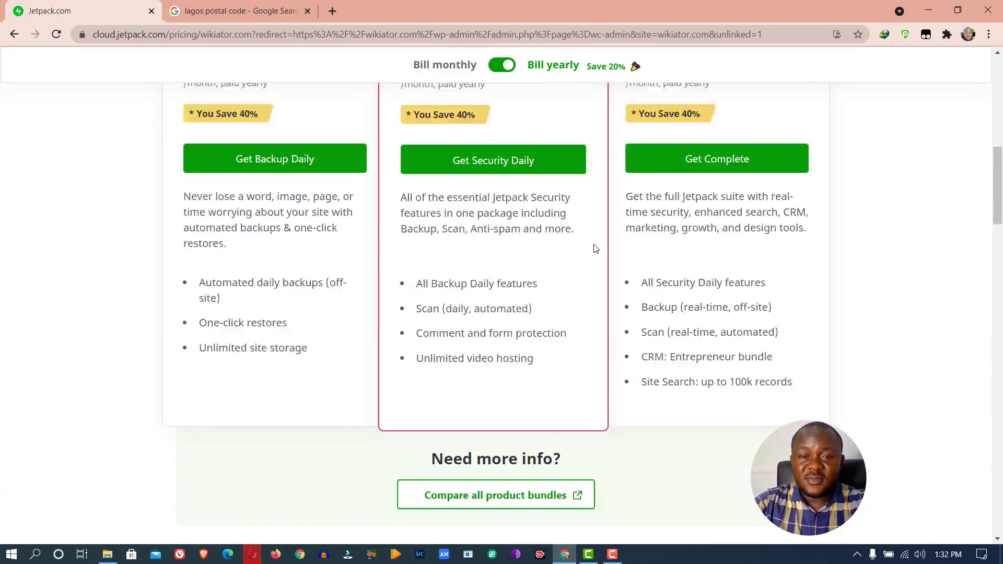
scroll(593, 249, "up", 2)
scroll(594, 248, "down", 13)
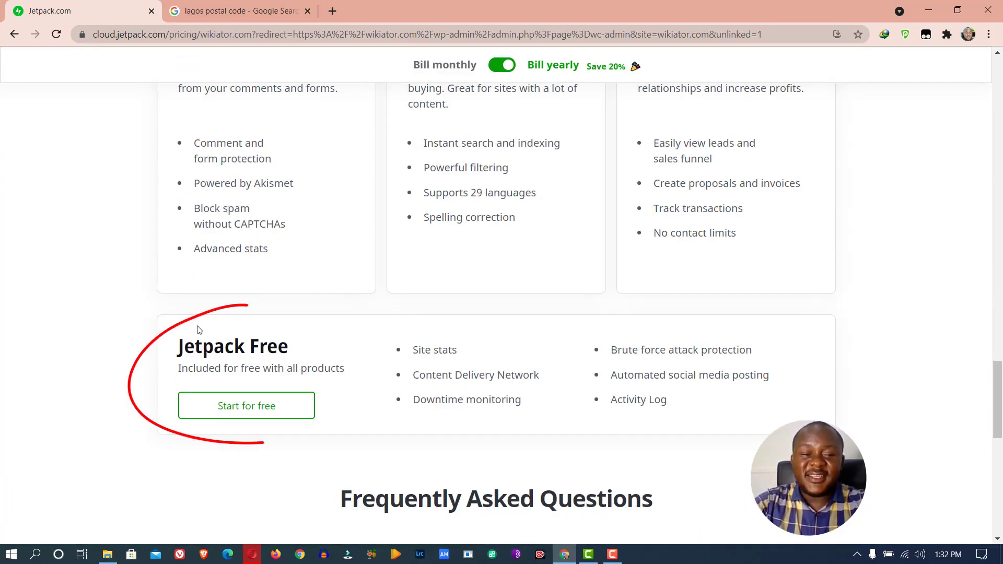
left_click(238, 407)
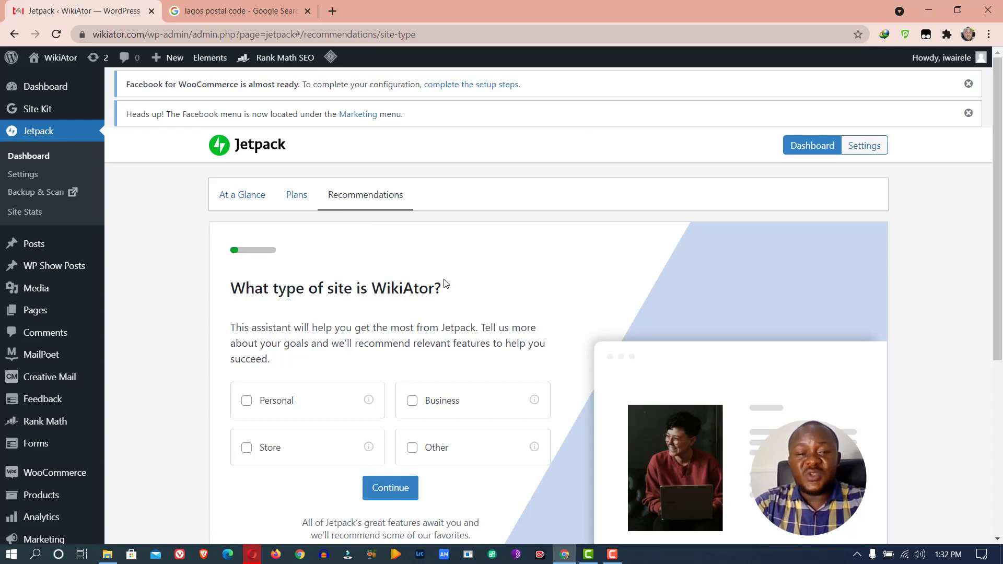
Mark the site as a Business site in Jetpack Recommendations and continue
scroll(469, 286, "down", 5)
scroll(475, 273, "up", 5)
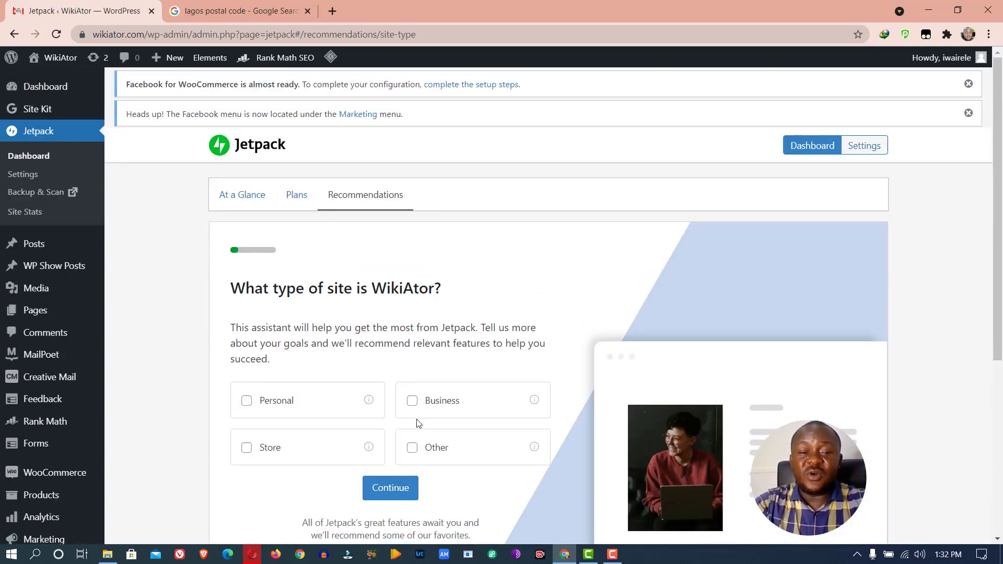
left_click(414, 401)
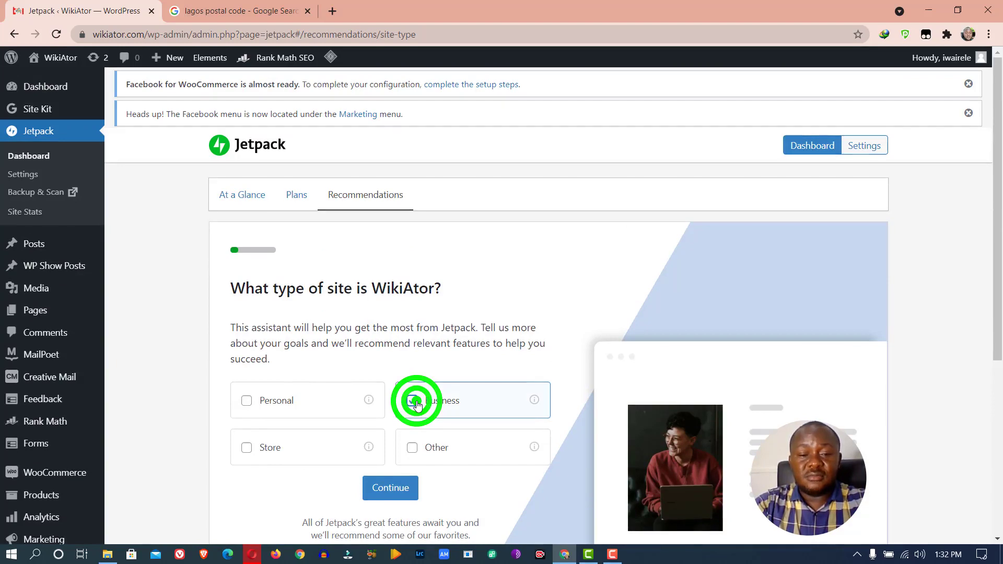
left_click(405, 488)
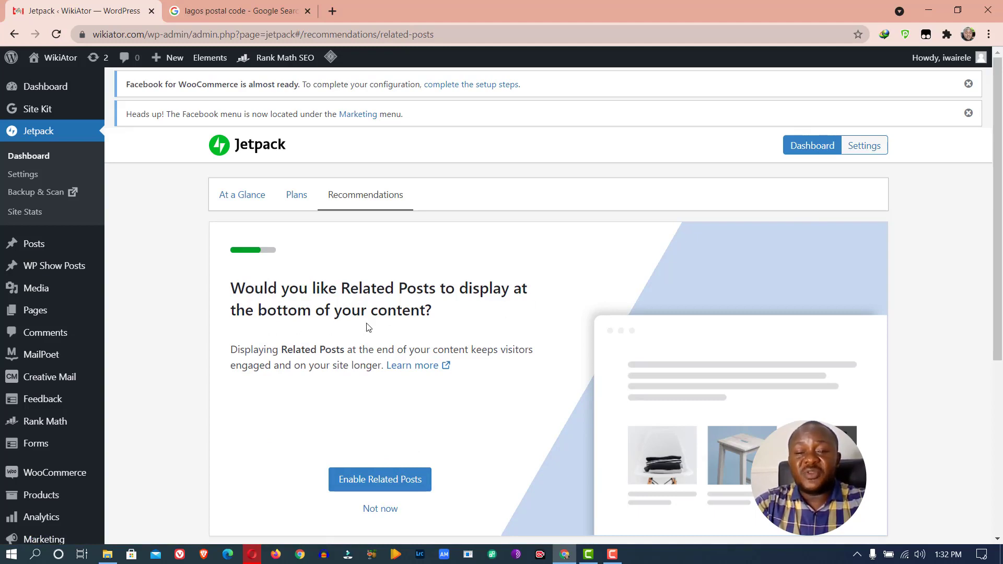
Enable Related Posts and Site Accelerator for the site
scroll(368, 327, "down", 5)
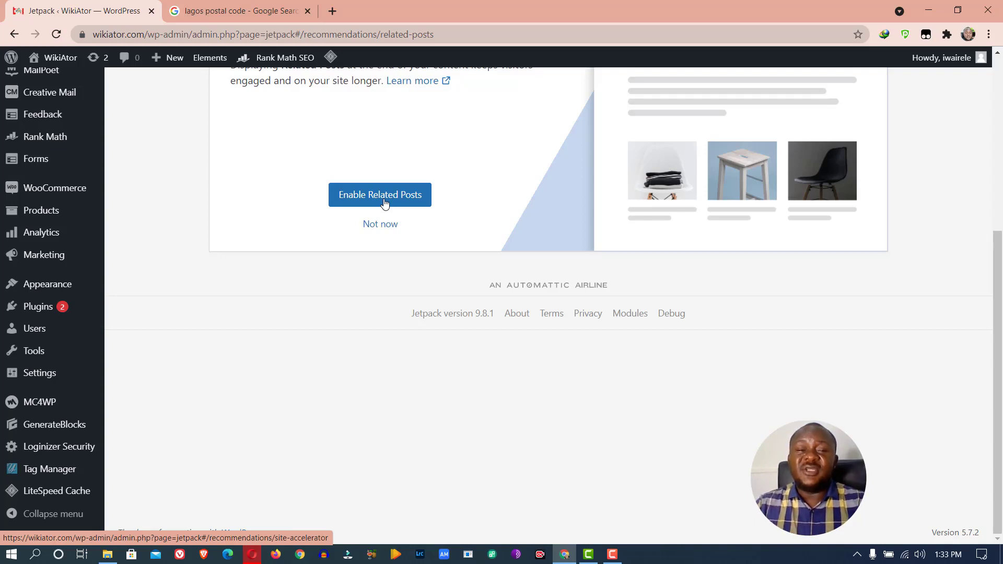
left_click(384, 198)
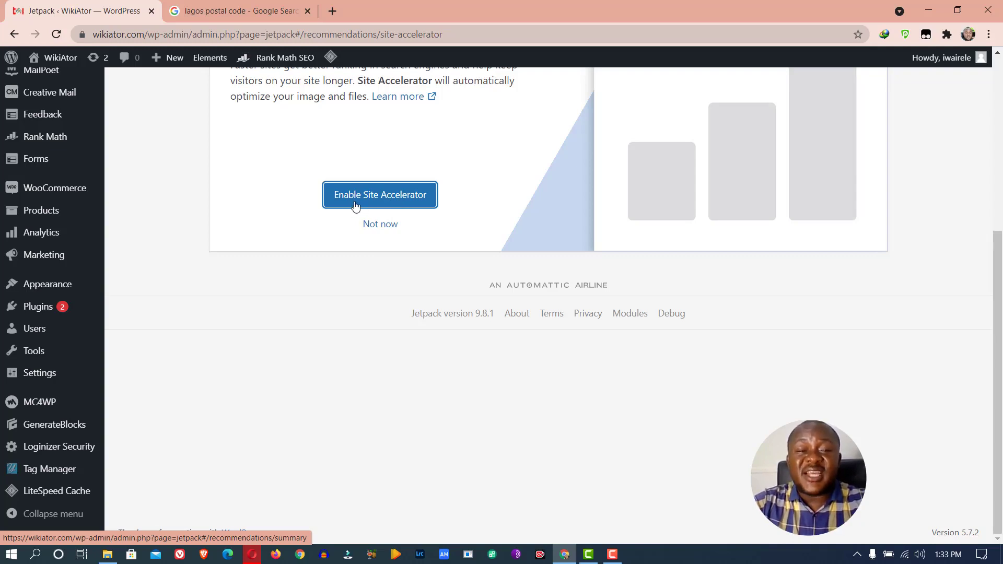
left_click(389, 196)
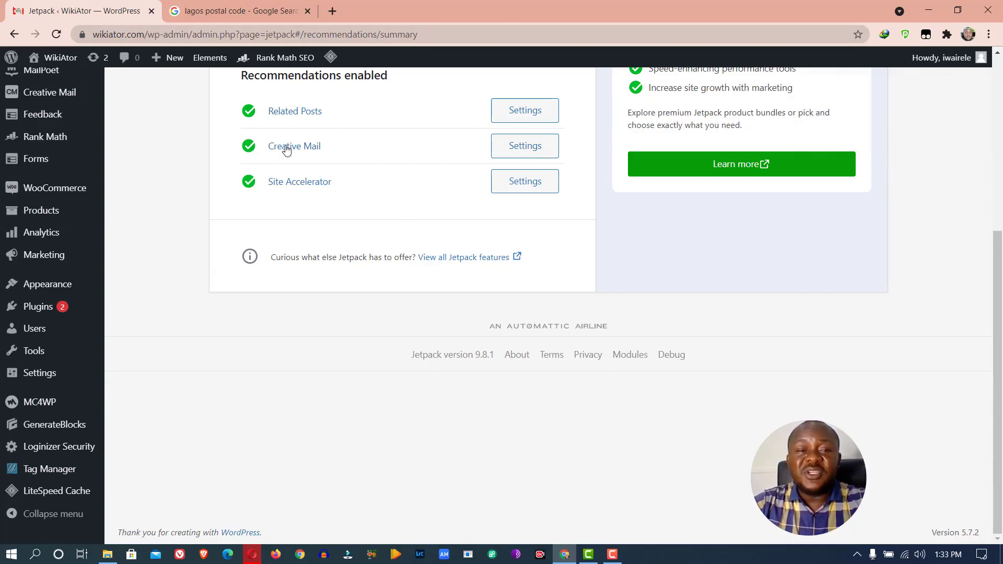
Look over the Jetpack recommendations summary before heading to the Products admin menu
scroll(584, 186, "up", 5)
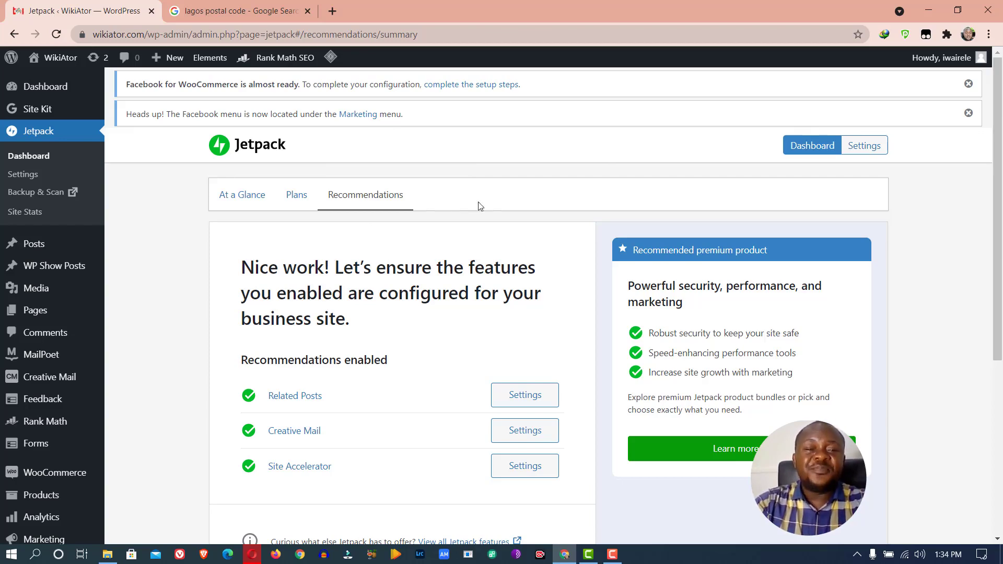
scroll(488, 205, "down", 5)
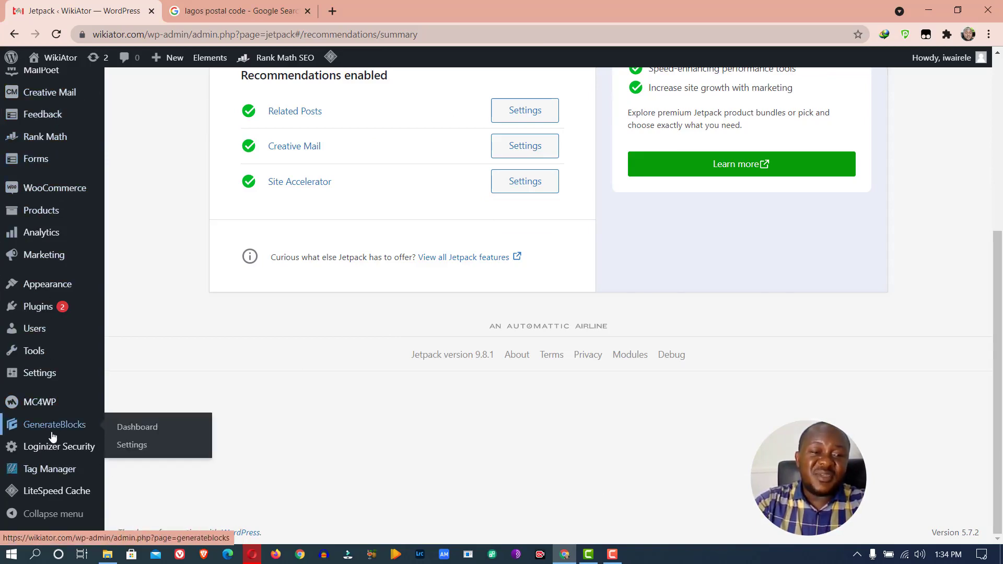
scroll(52, 437, "up", 5)
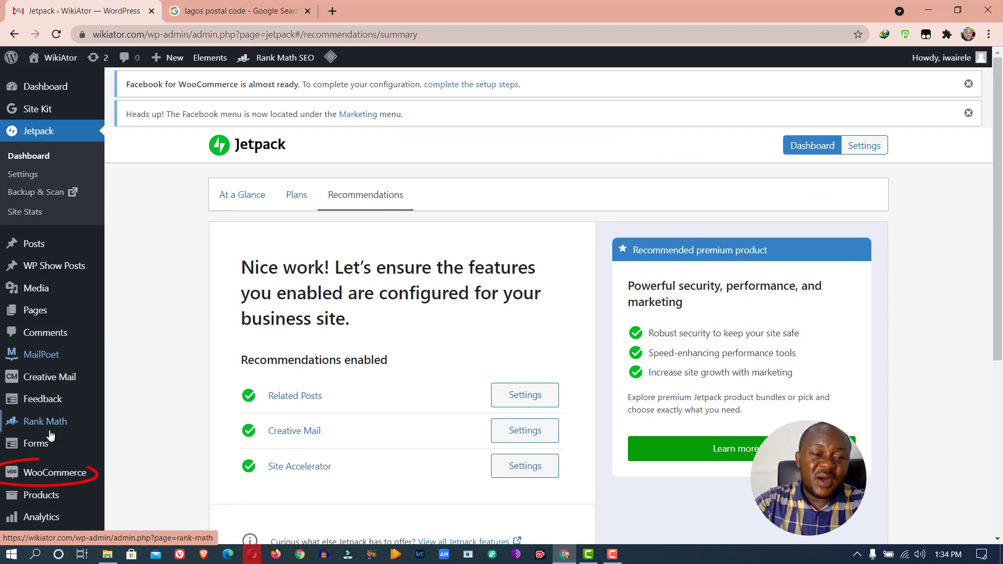
mouse_move(52, 474)
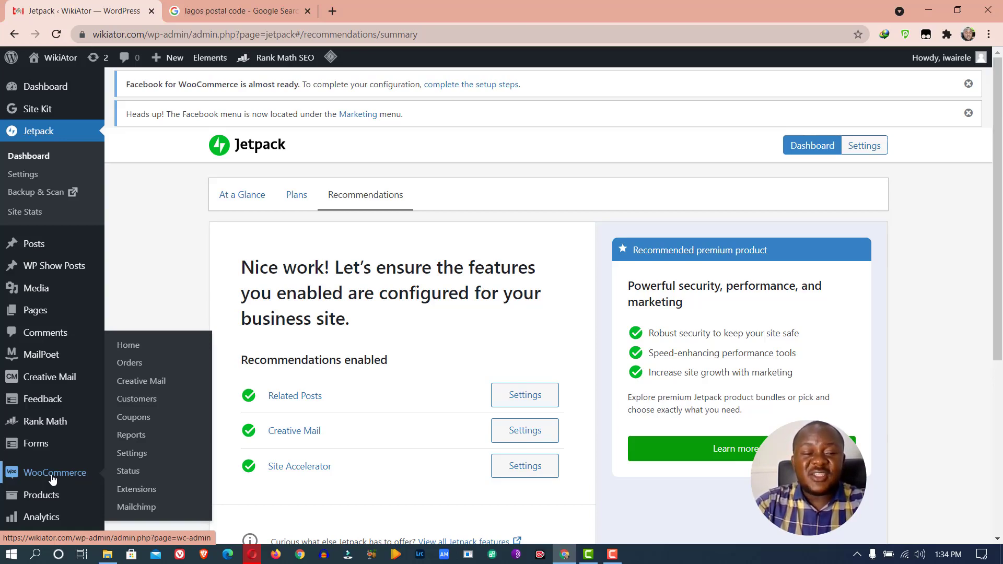
scroll(52, 478, "down", 5)
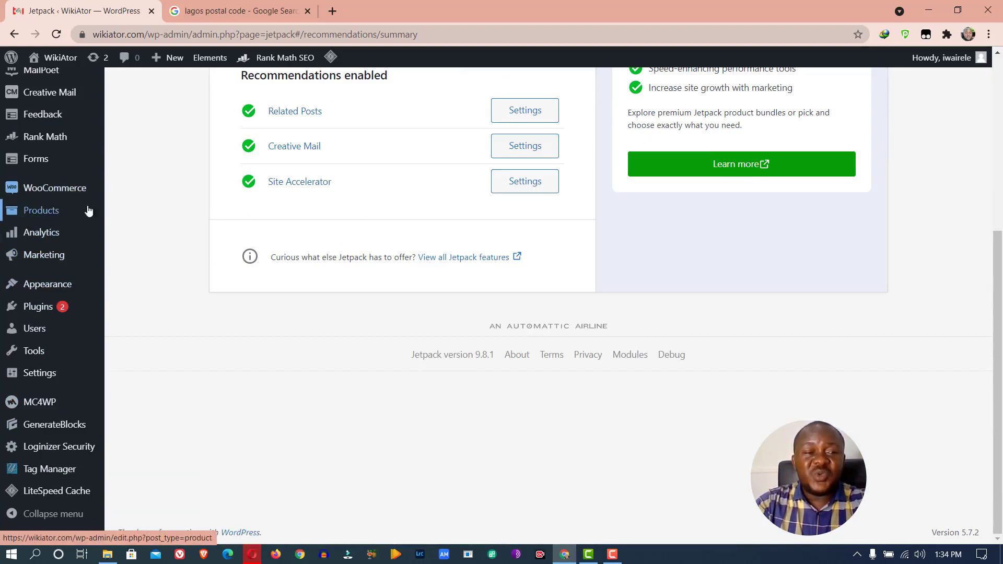
mouse_move(49, 211)
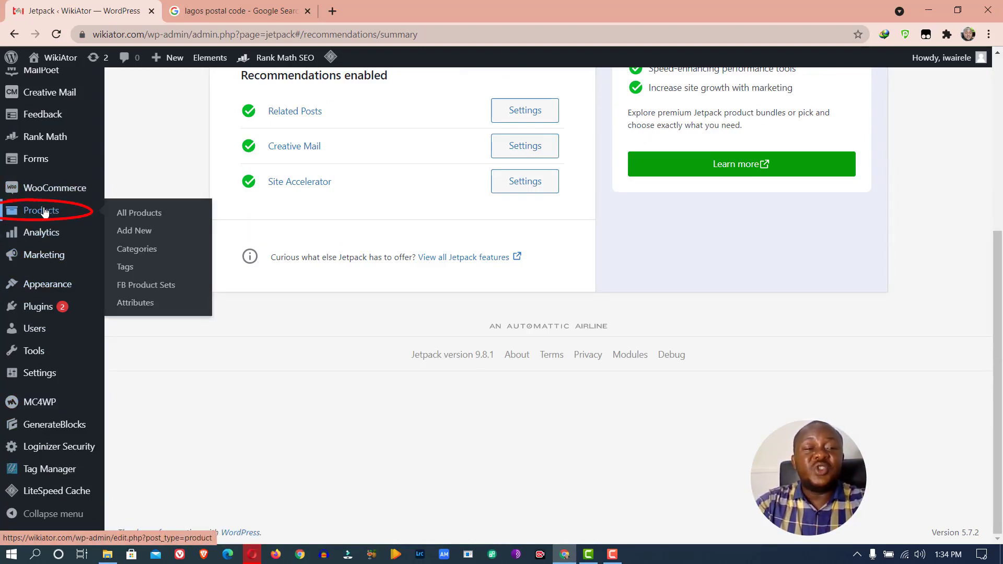
mouse_move(39, 193)
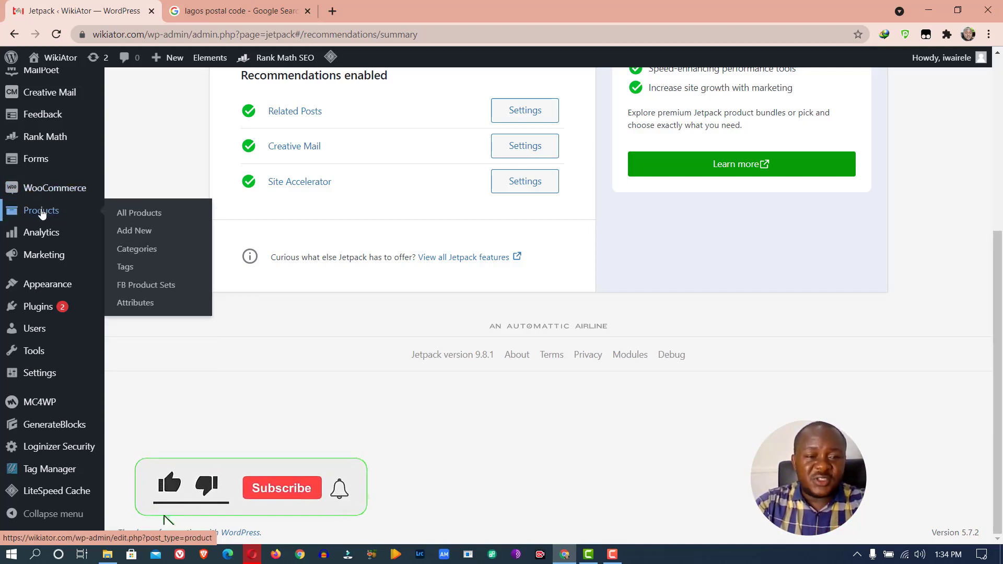
Go to Product categories and open the Uncategorized category for editing
left_click(112, 230)
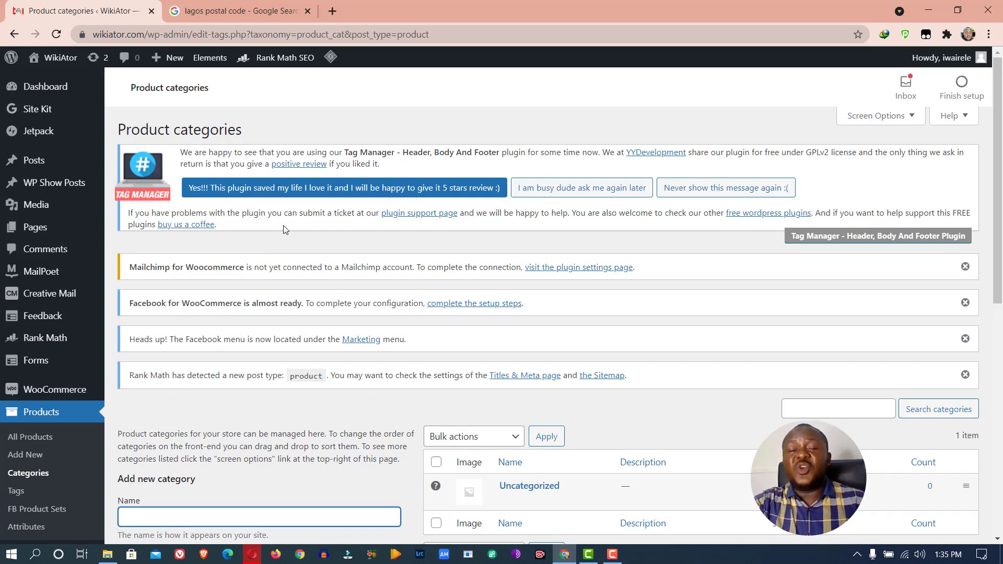
scroll(340, 172, "down", 6)
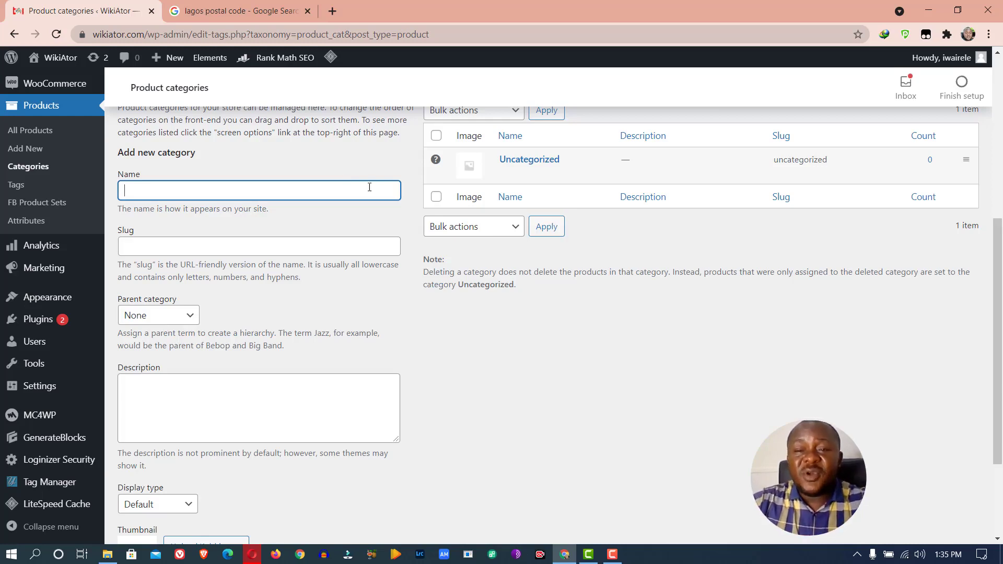
left_click(514, 160)
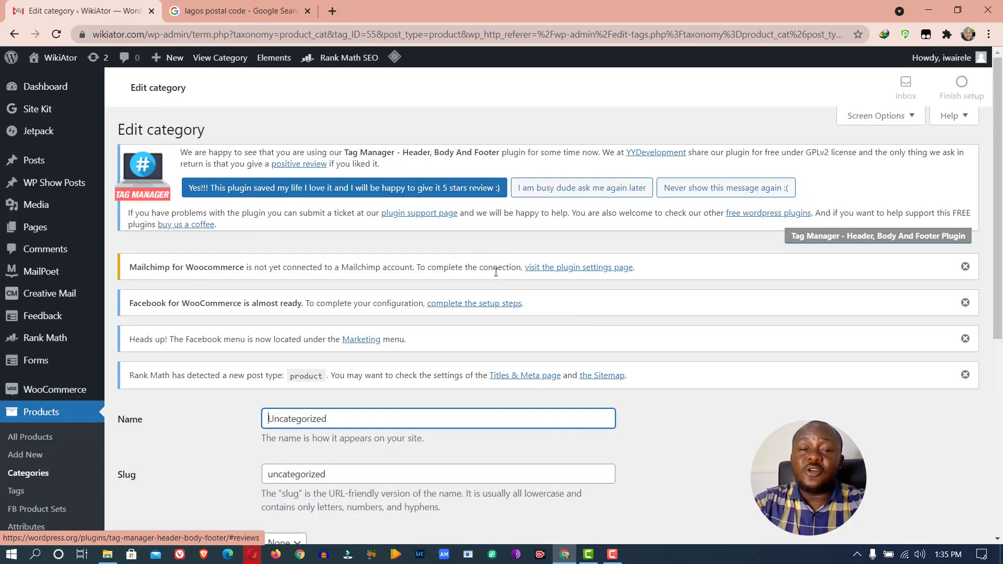
Rename the category to 'Physical Products' and set its slug to match
scroll(635, 132, "down", 6)
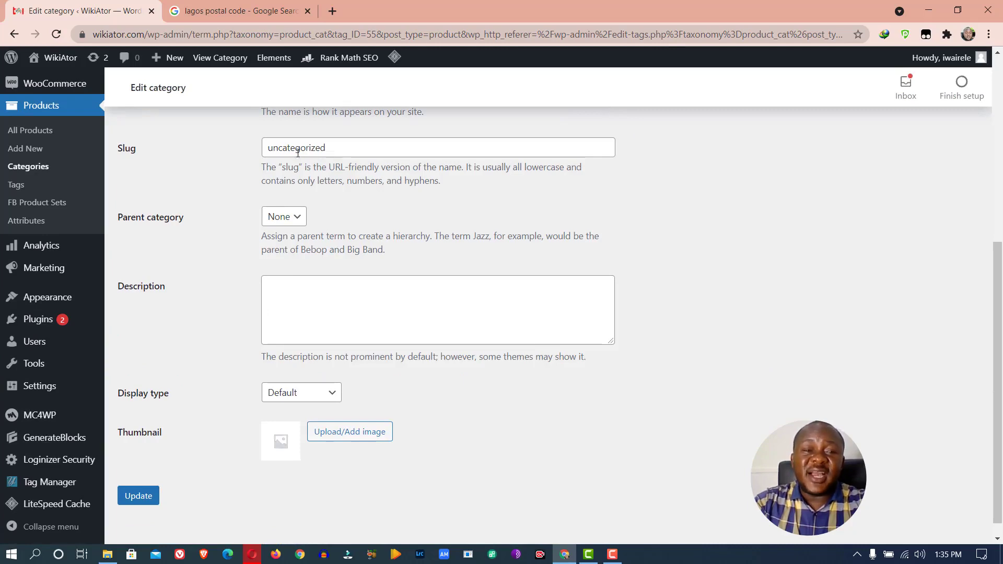
double_click(334, 148)
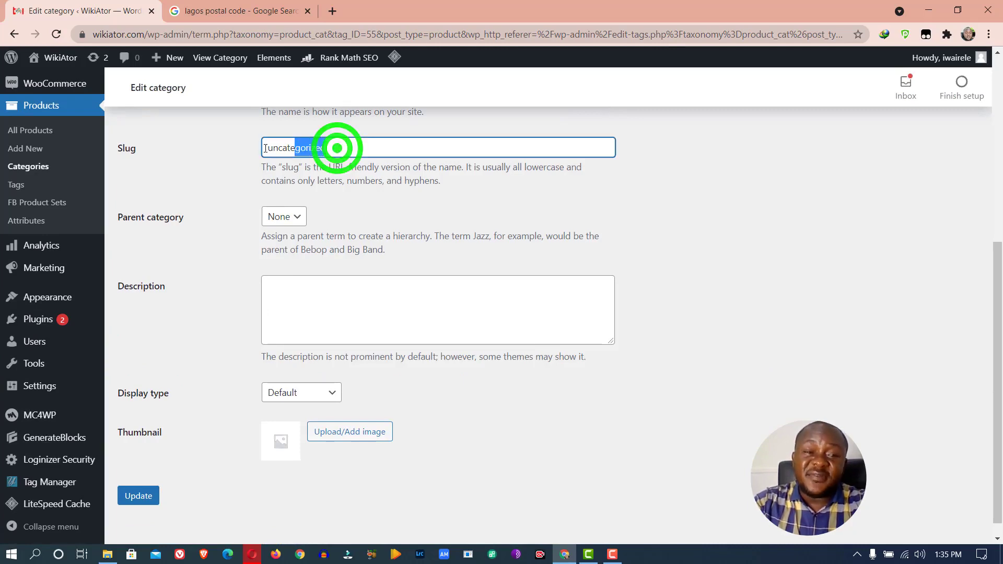
scroll(384, 162, "up", 5)
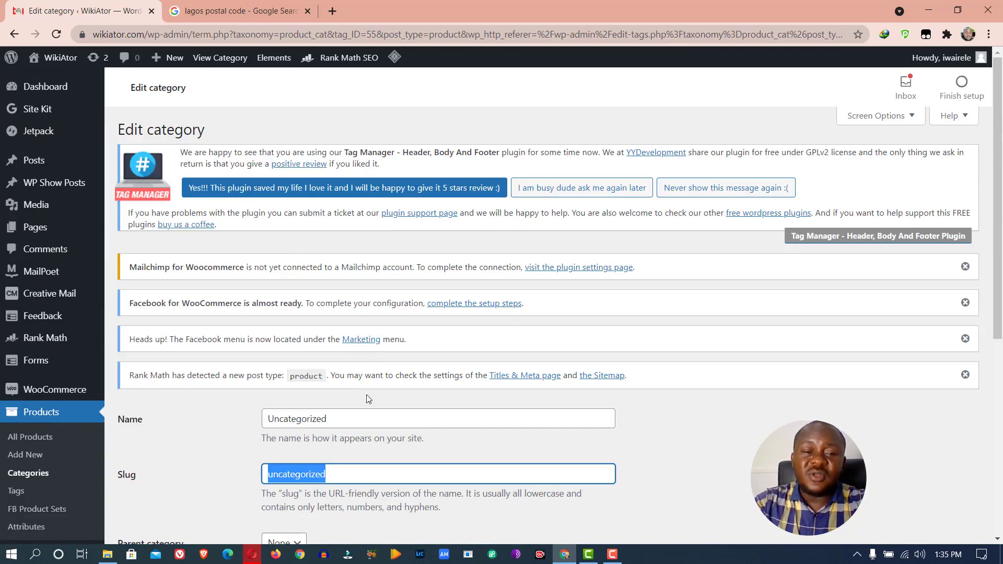
left_click(356, 420)
double_click(356, 420)
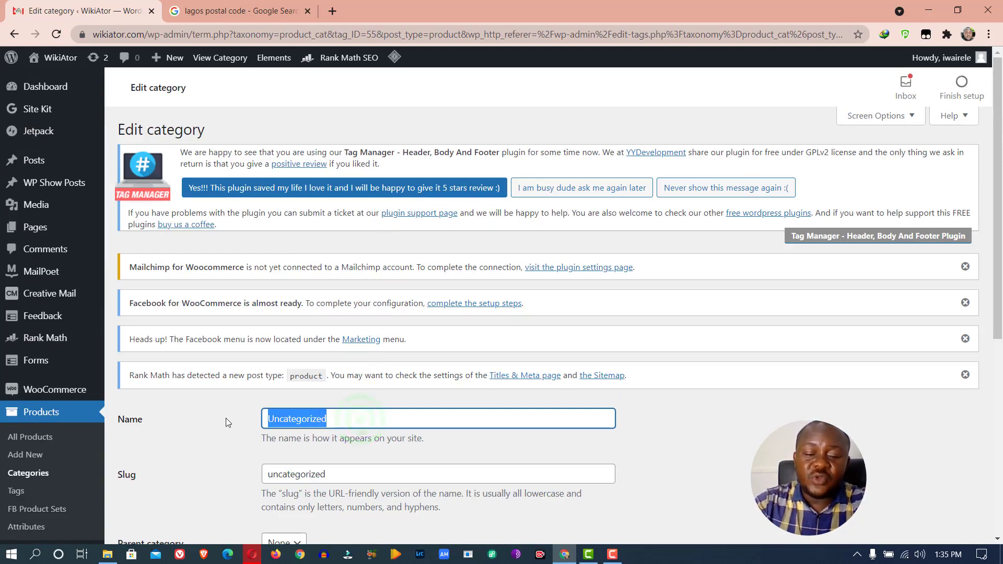
type("Physica")
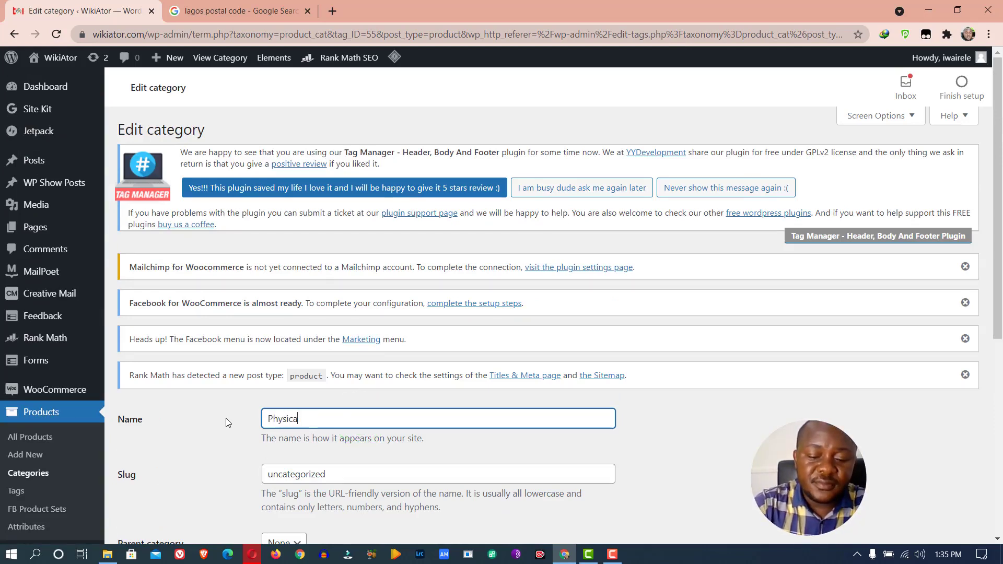
type("l Products")
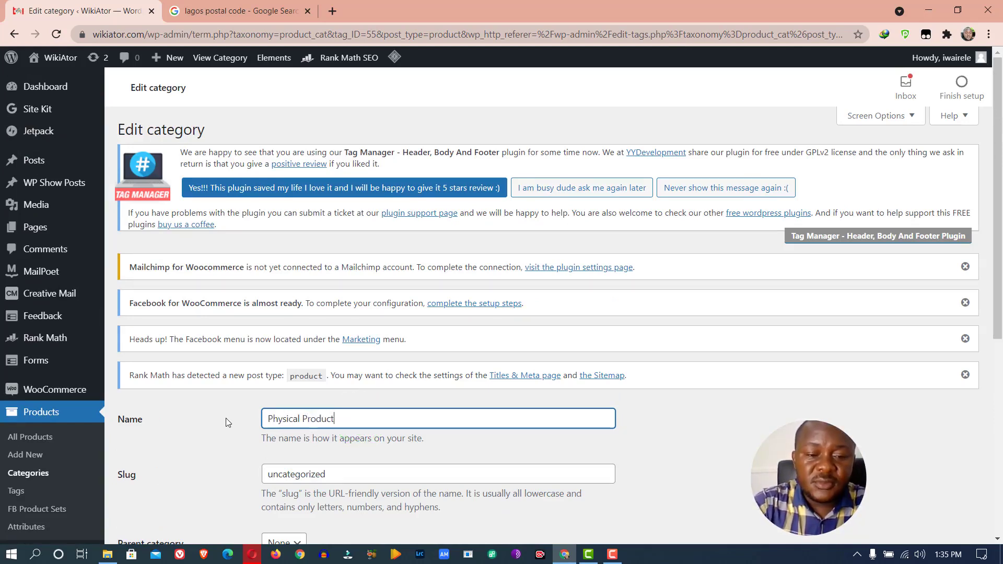
triple_click(357, 416)
key("ctrl+c")
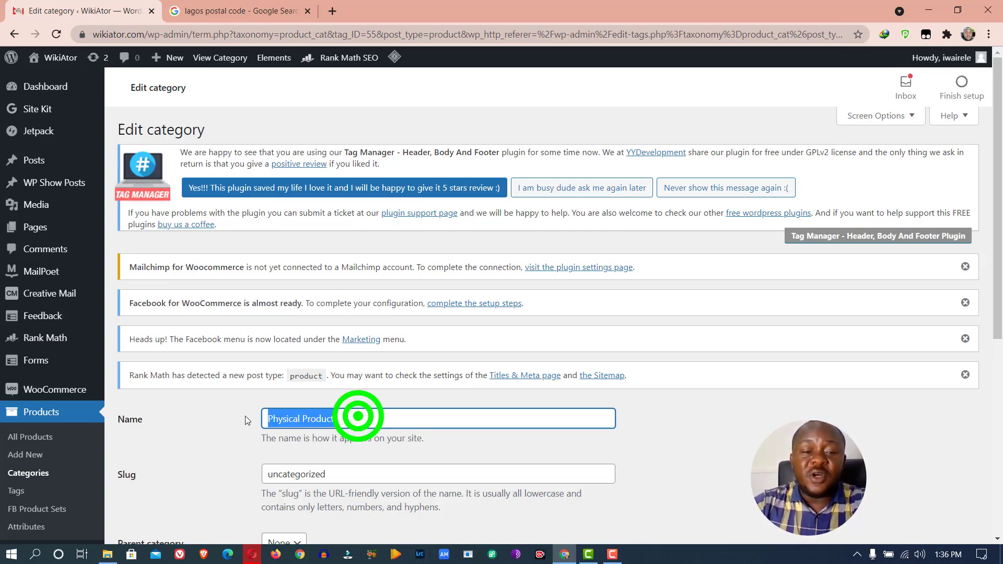
left_click(339, 473)
double_click(340, 473)
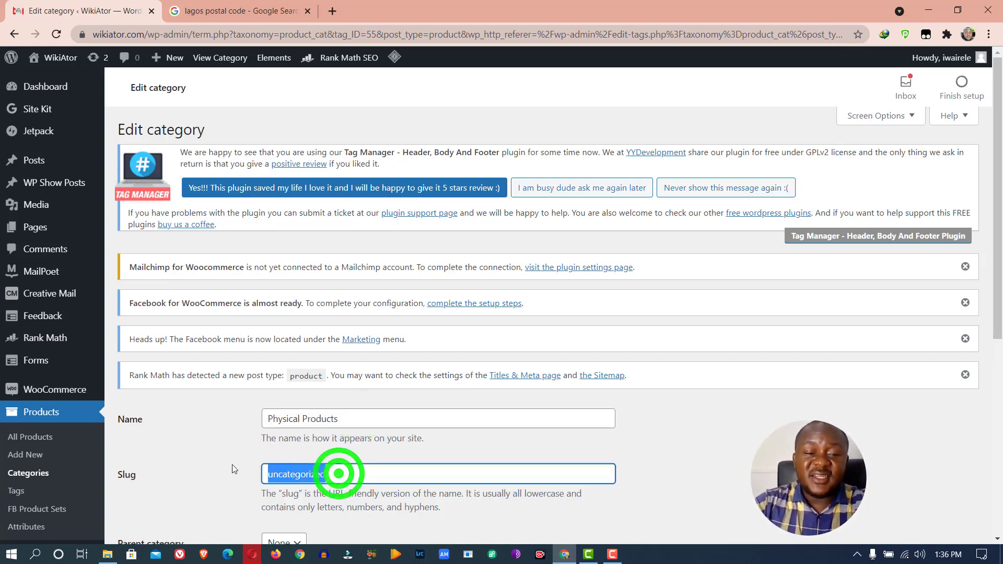
key("ctrl+v")
Add the description 'This contains physical products' and update the category
scroll(365, 444, "down", 6)
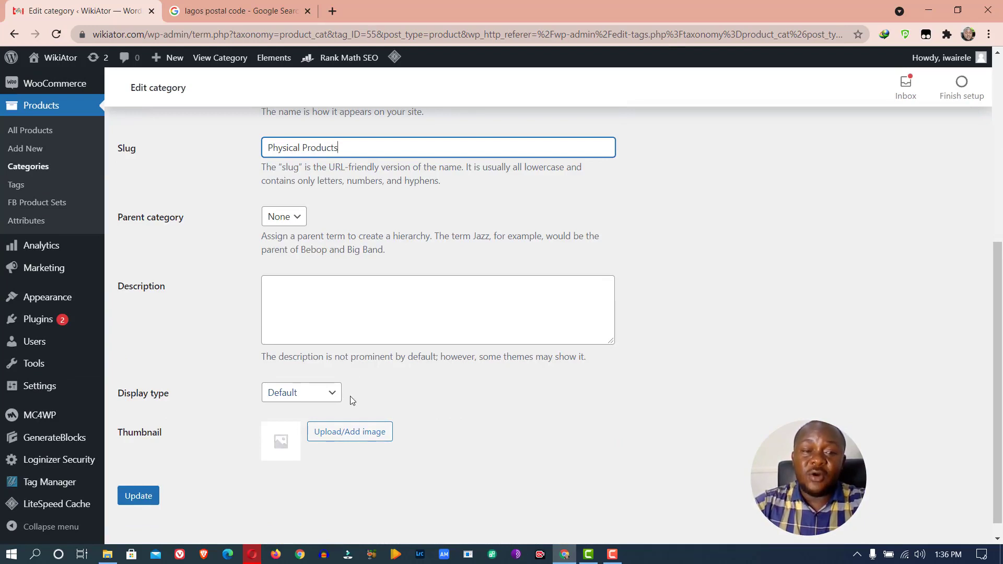
left_click(298, 305)
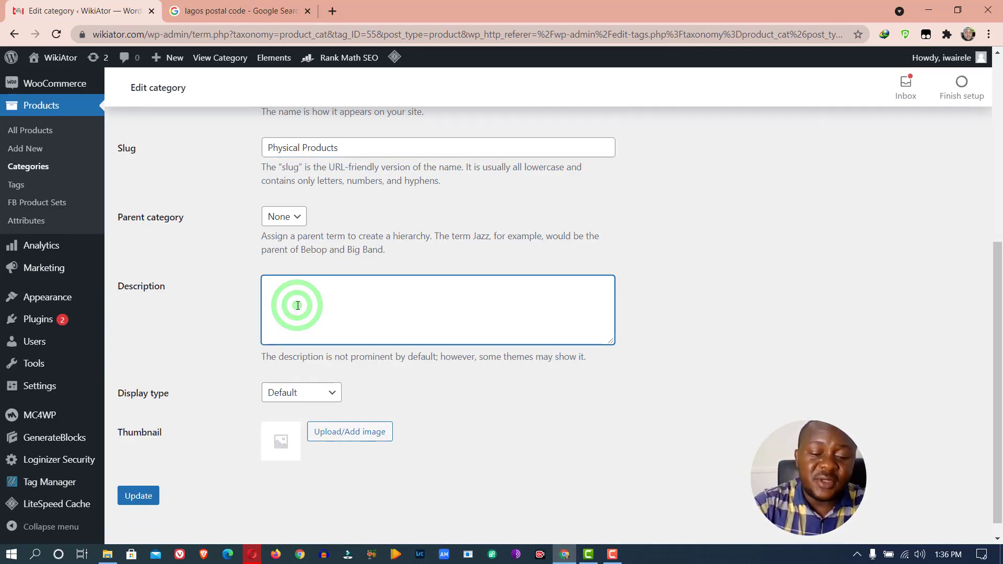
type("This co")
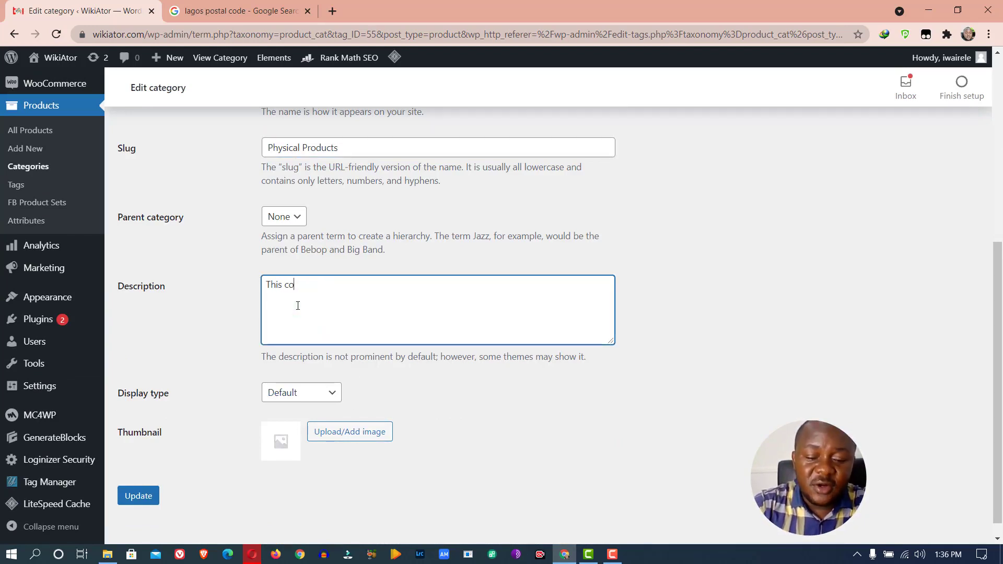
type("ntains p")
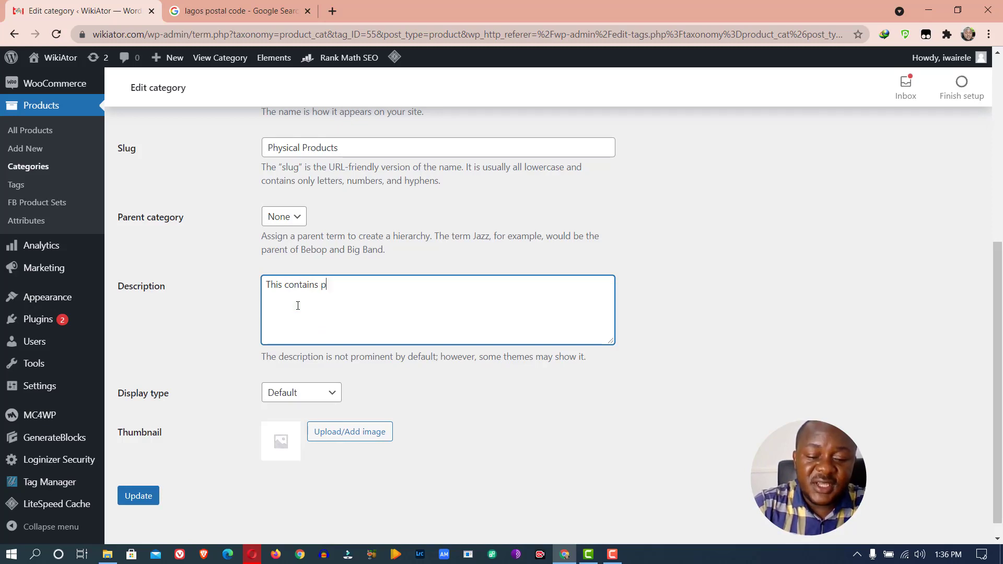
type("hysi")
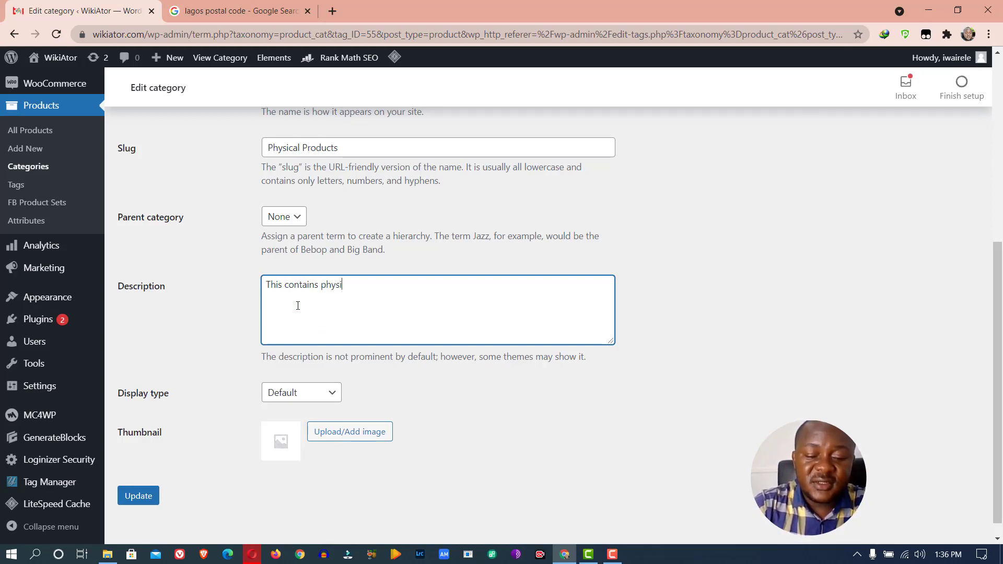
type("cal products")
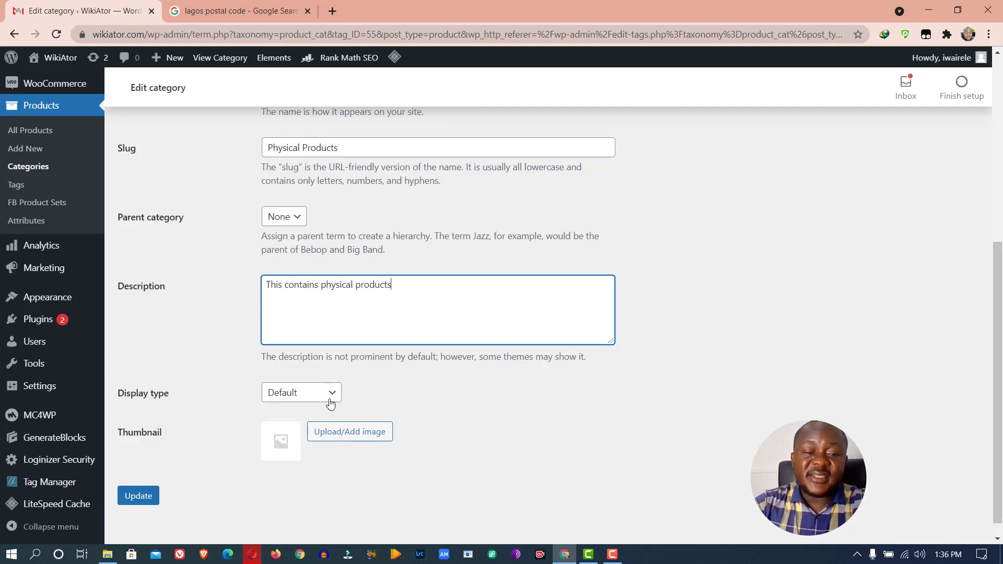
scroll(399, 290, "down", 1)
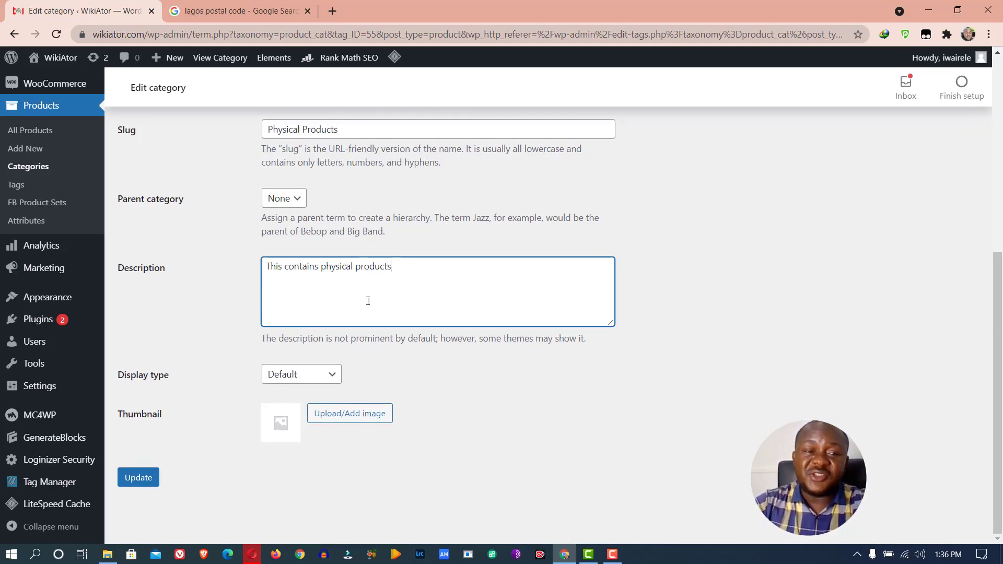
left_click(152, 480)
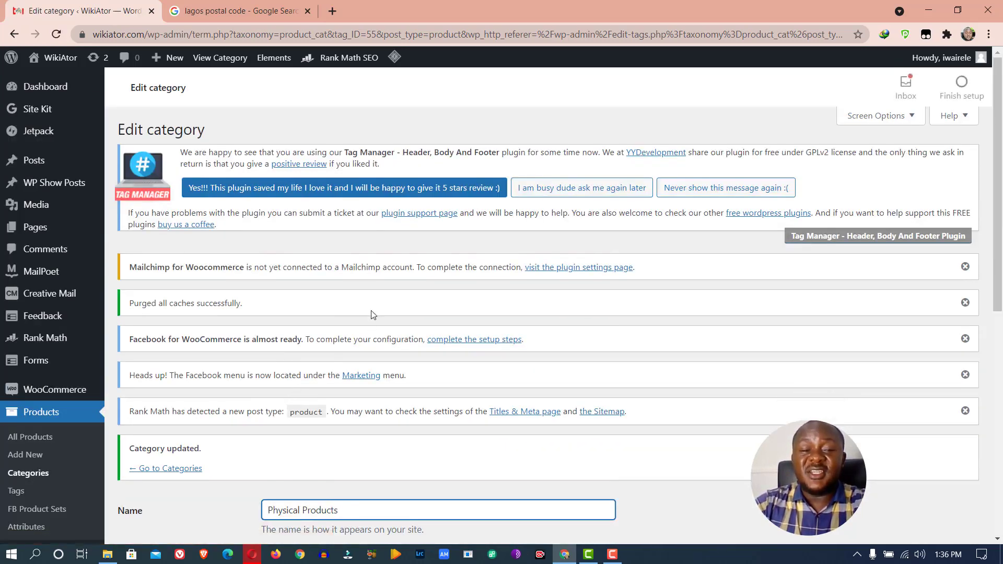
scroll(370, 310, "down", 5)
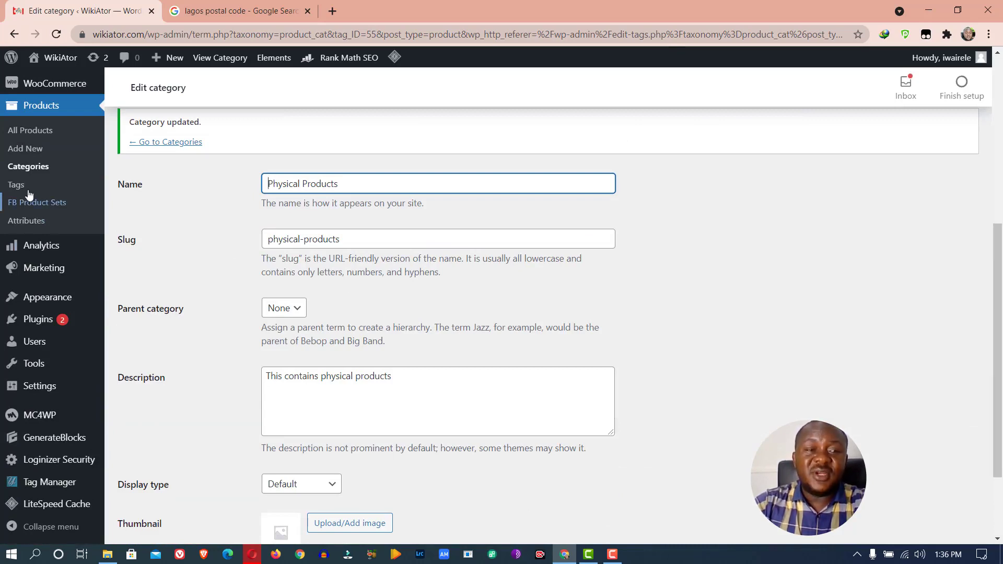
Return to the Product categories list and start a new category in the Add form
left_click(30, 167)
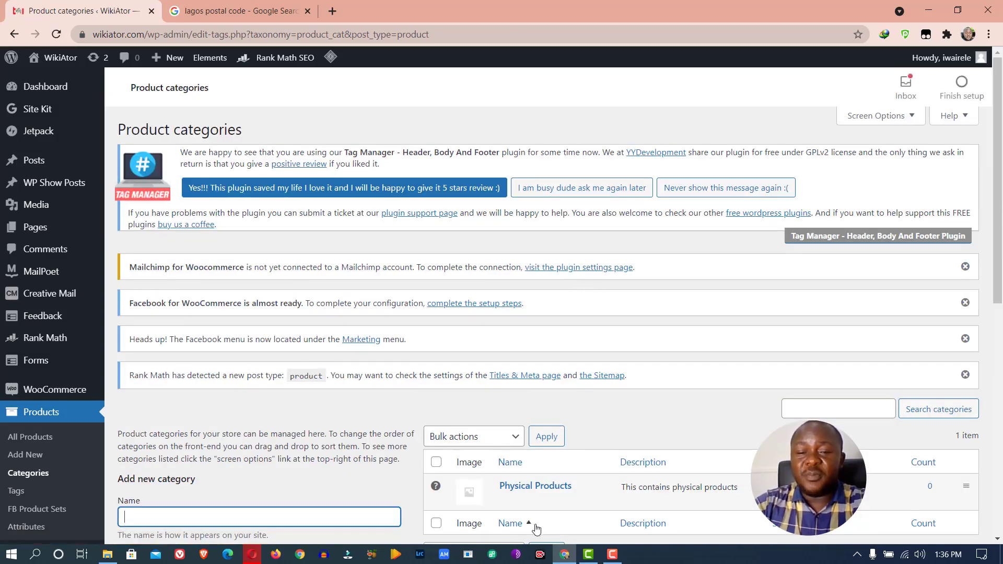
scroll(603, 412, "down", 6)
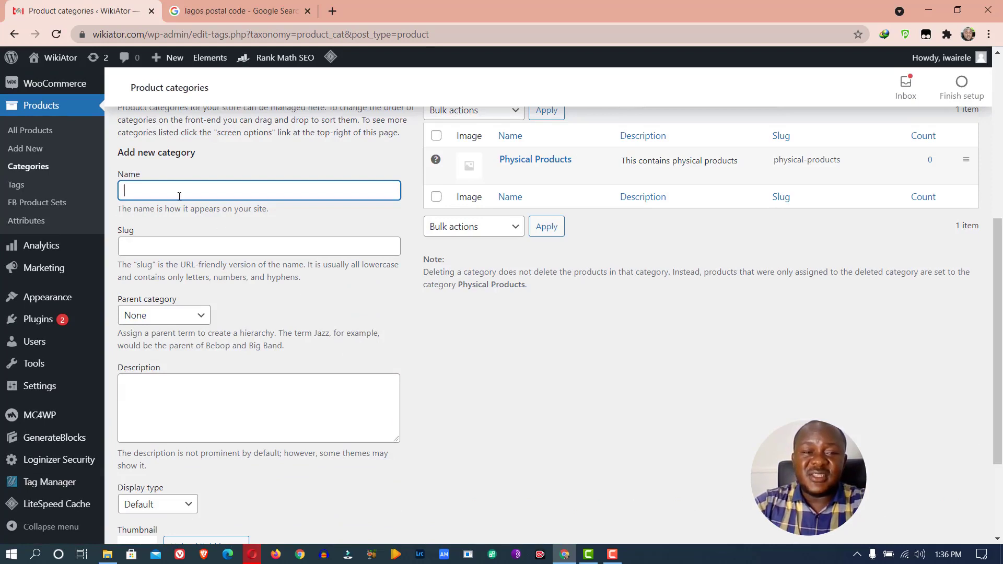
left_click(179, 196)
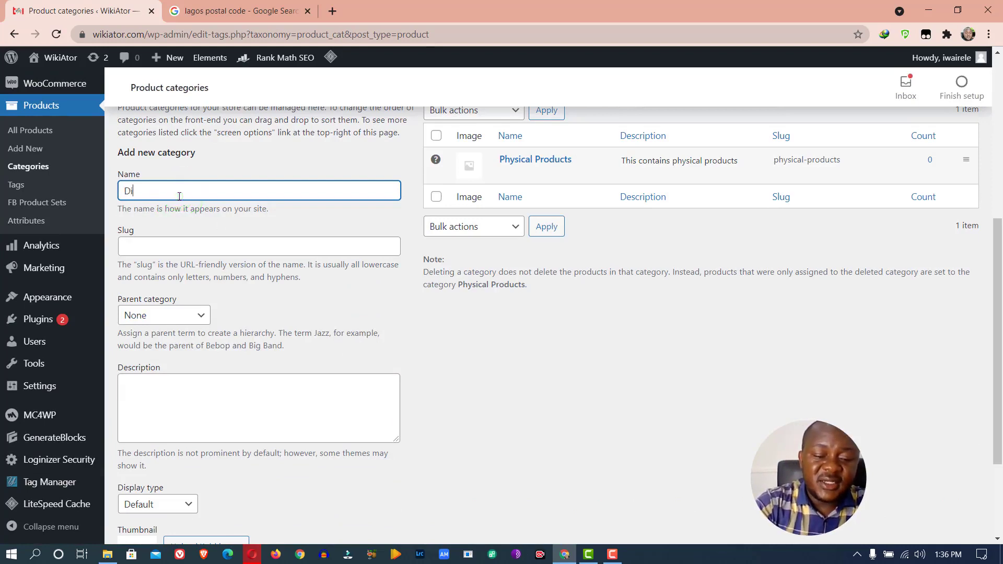
Enter 'Digital Products' as the new category's name and copy it into the slug field
type("t")
type("gital")
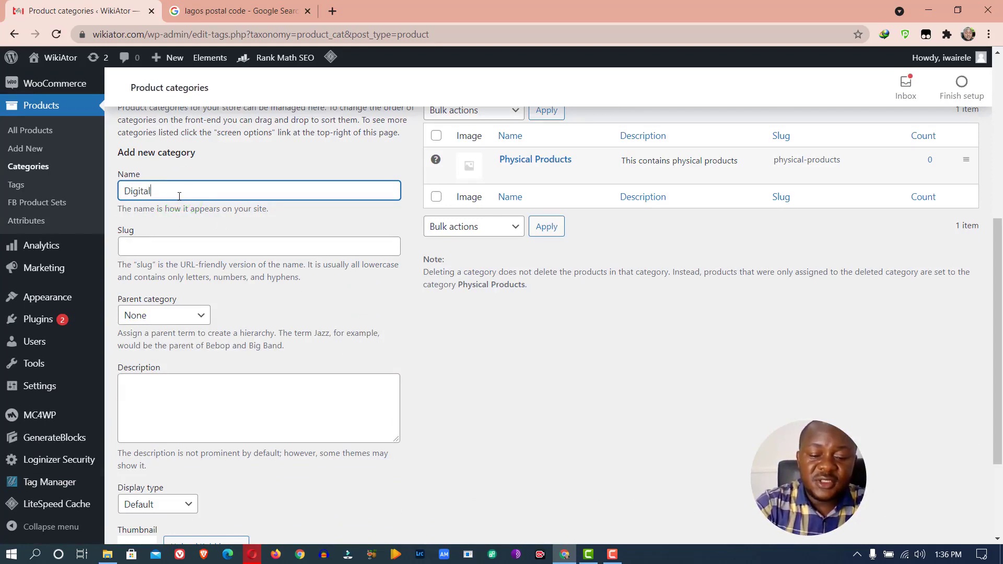
type(" Products")
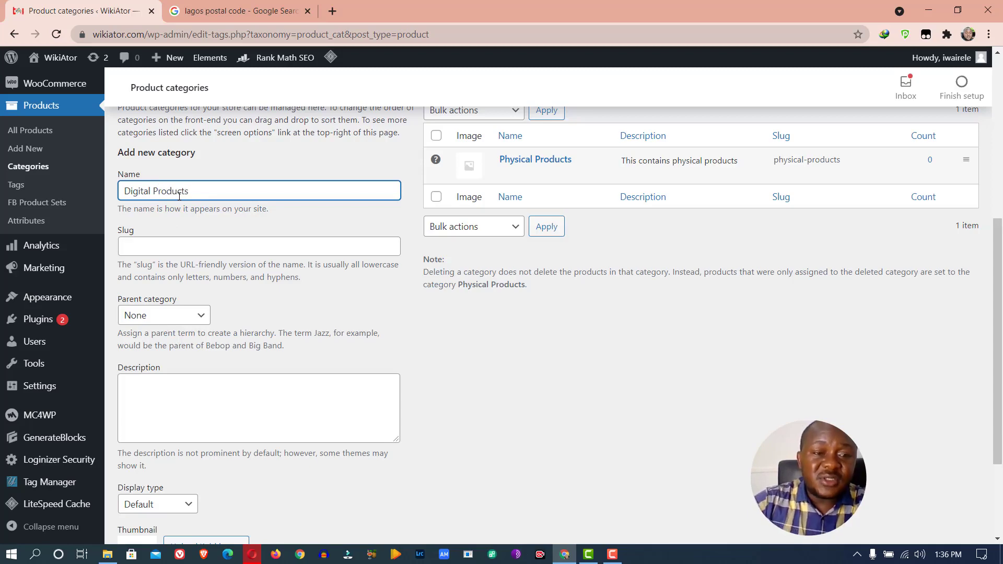
left_click(175, 244)
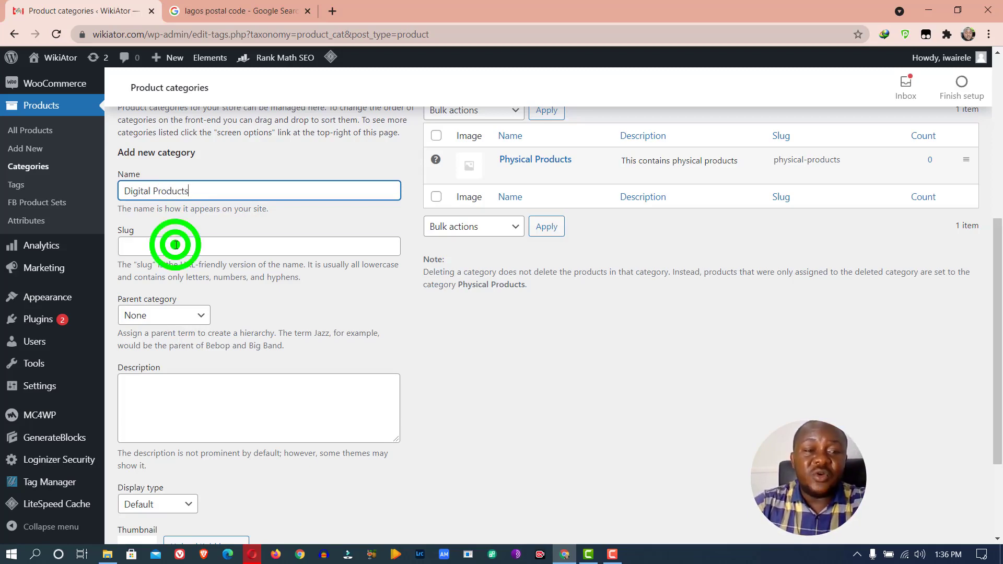
left_click(210, 190)
left_click_drag(211, 190, 97, 187)
key("ctrl+c")
scroll(88, 186, "up", 1)
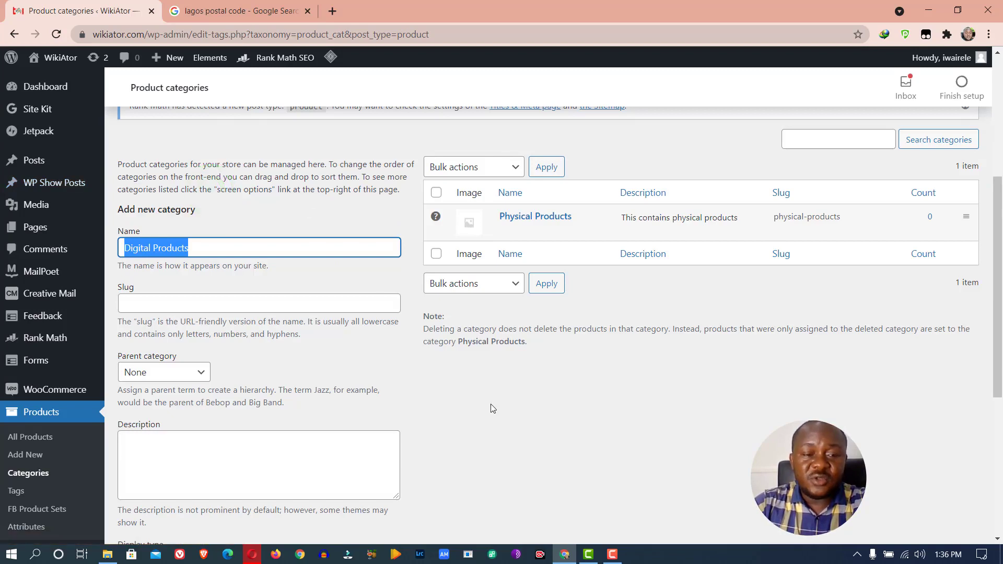
left_click(320, 311)
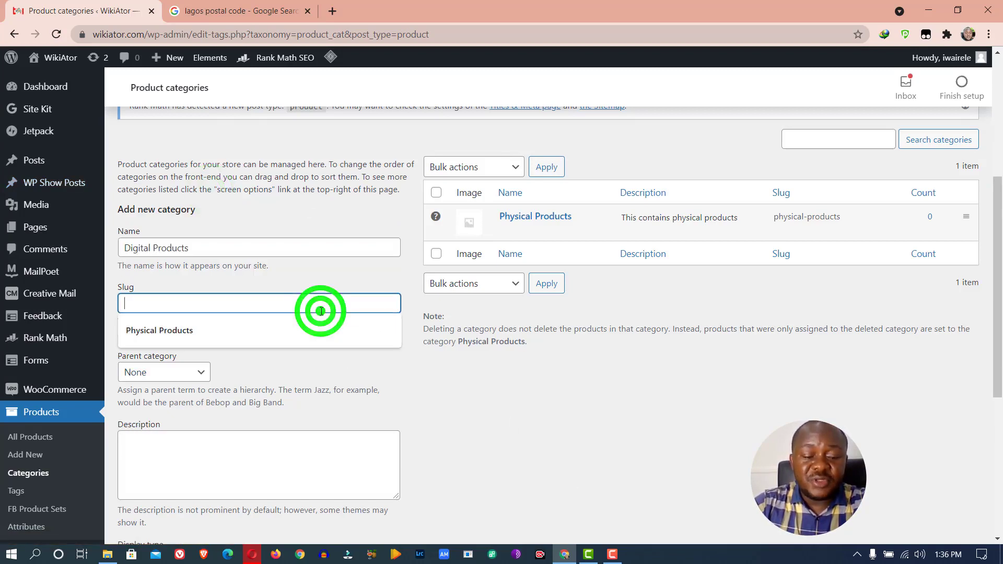
key("ctrl+v")
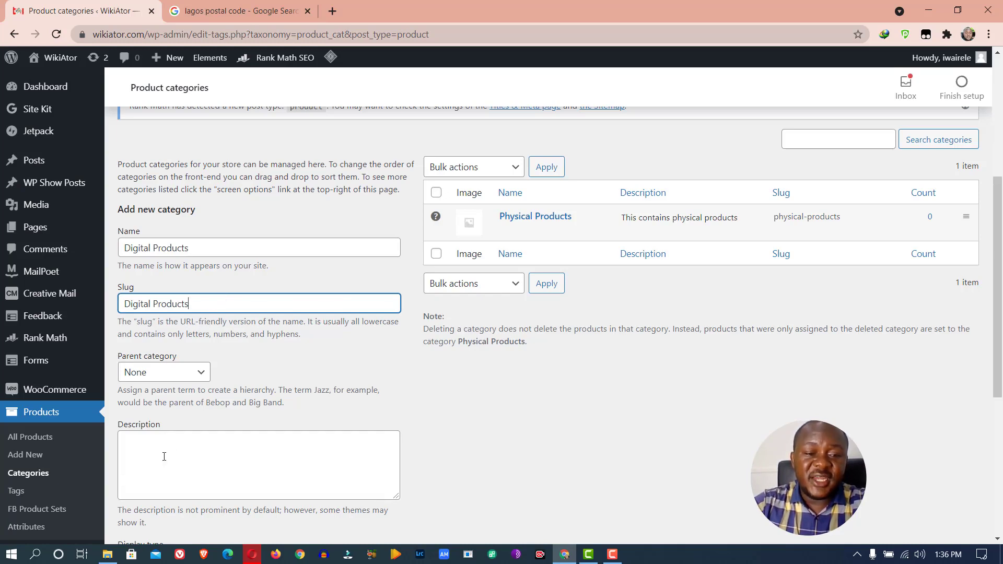
Add the description 'This contains the digital products' and create the category
left_click(150, 448)
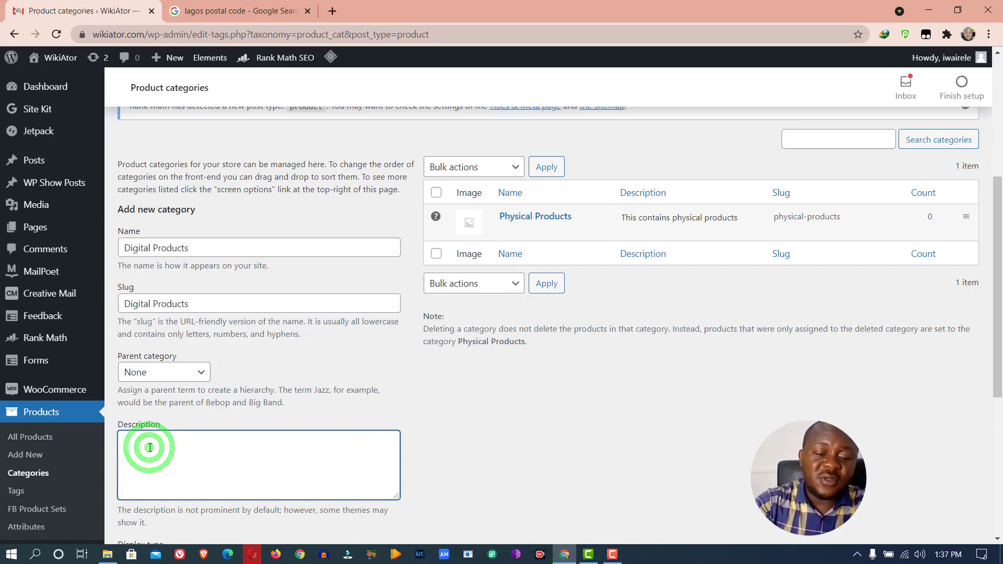
type("This conta")
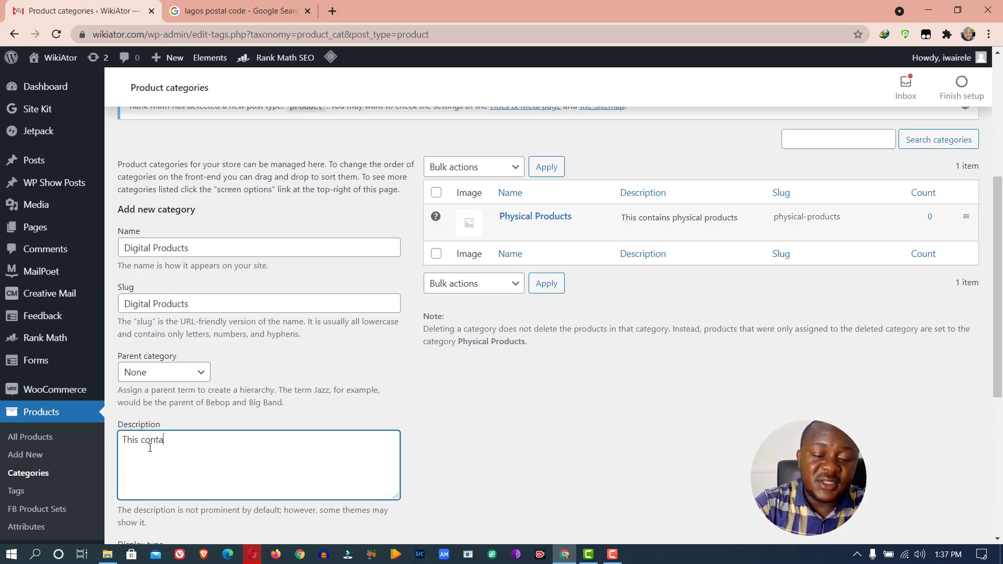
type("ins th")
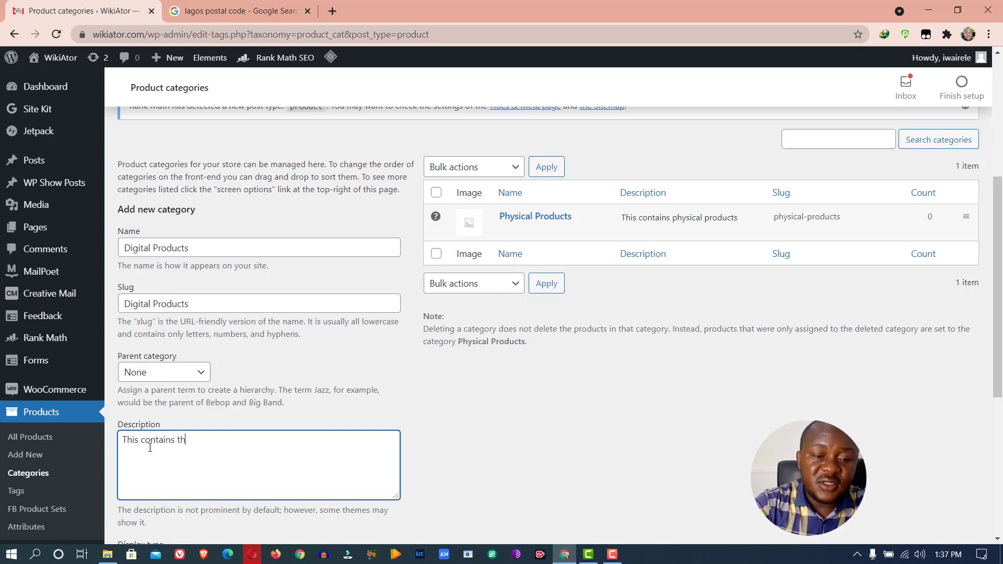
type("e digit")
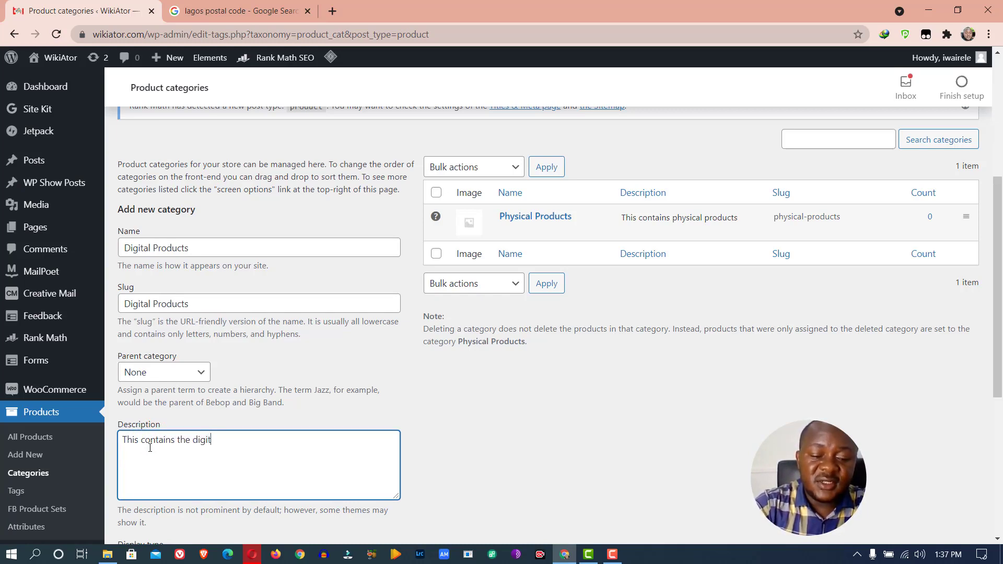
type("al products")
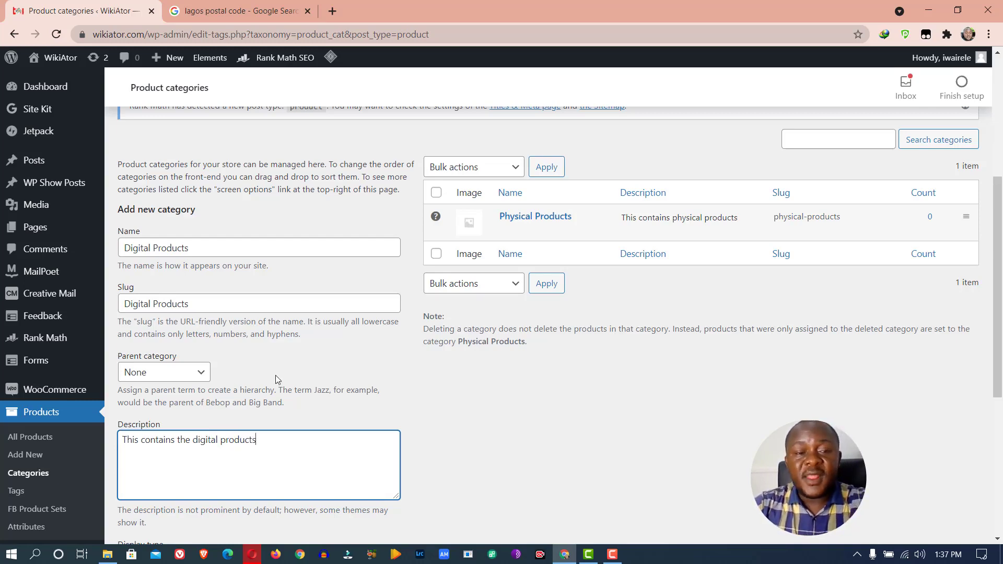
scroll(275, 375, "down", 5)
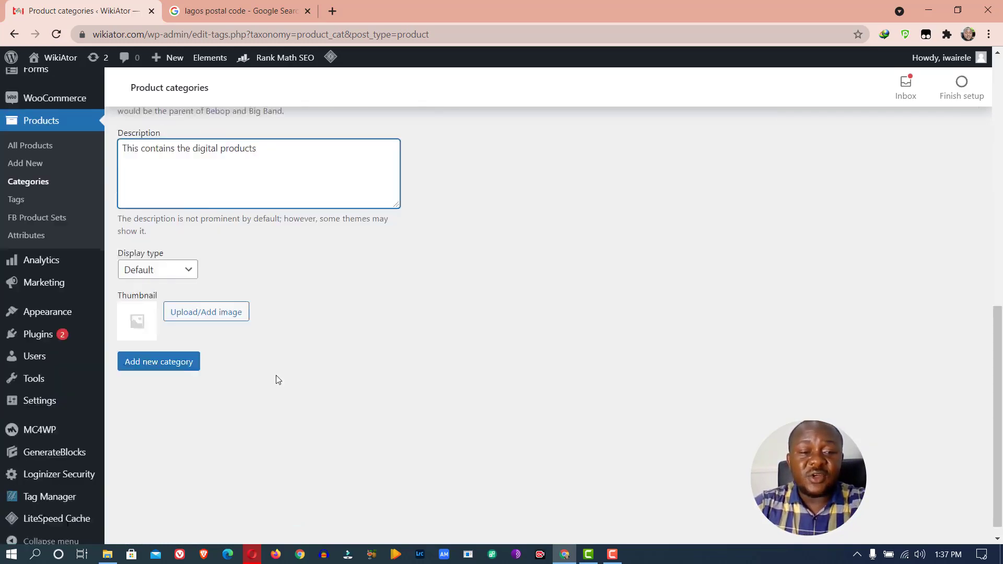
scroll(204, 360, "up", 2)
left_click(175, 463)
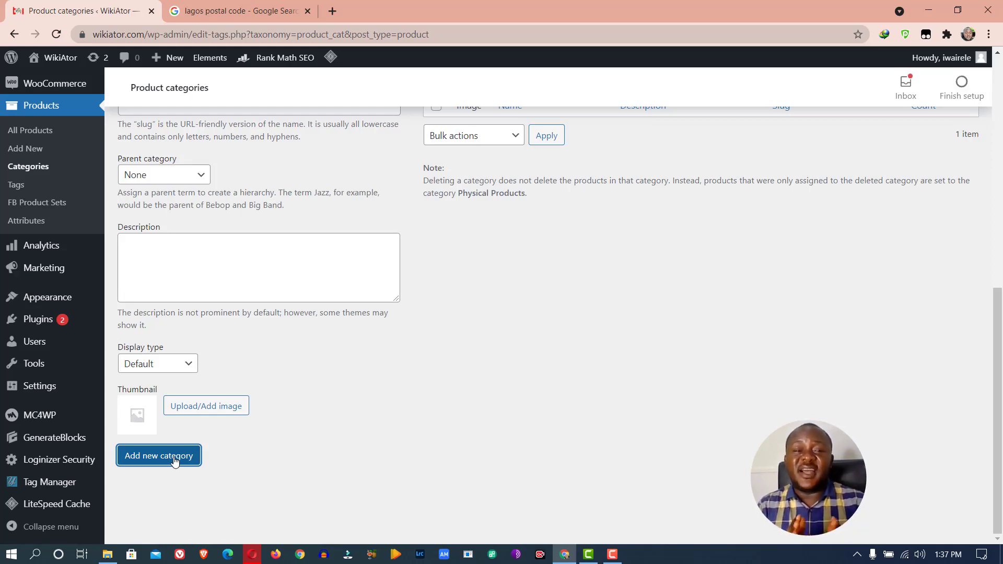
left_click(174, 460)
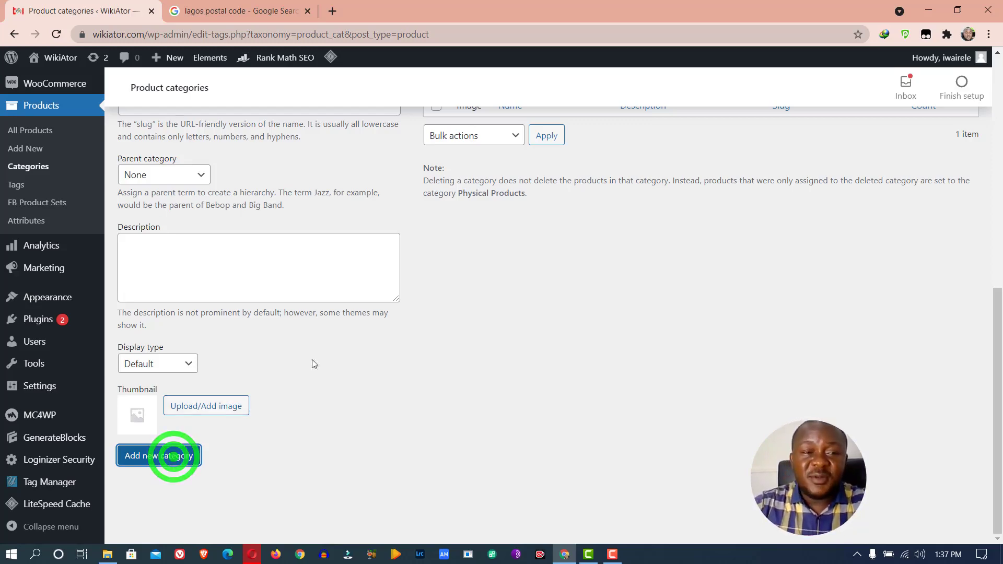
scroll(477, 356, "down", 5)
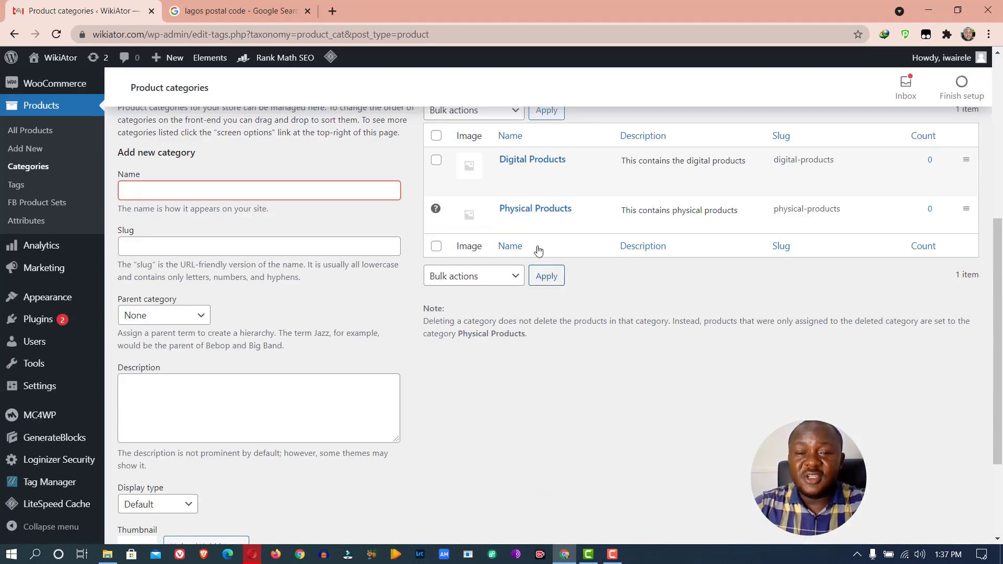
Go to Products > All Products from the sidebar
mouse_move(527, 172)
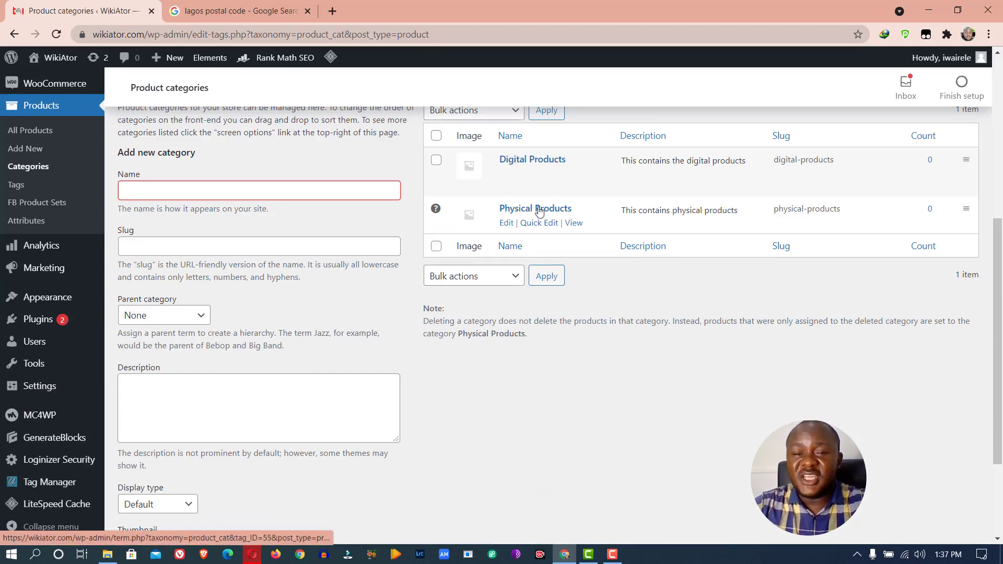
scroll(541, 209, "up", 1)
scroll(541, 209, "up", 5)
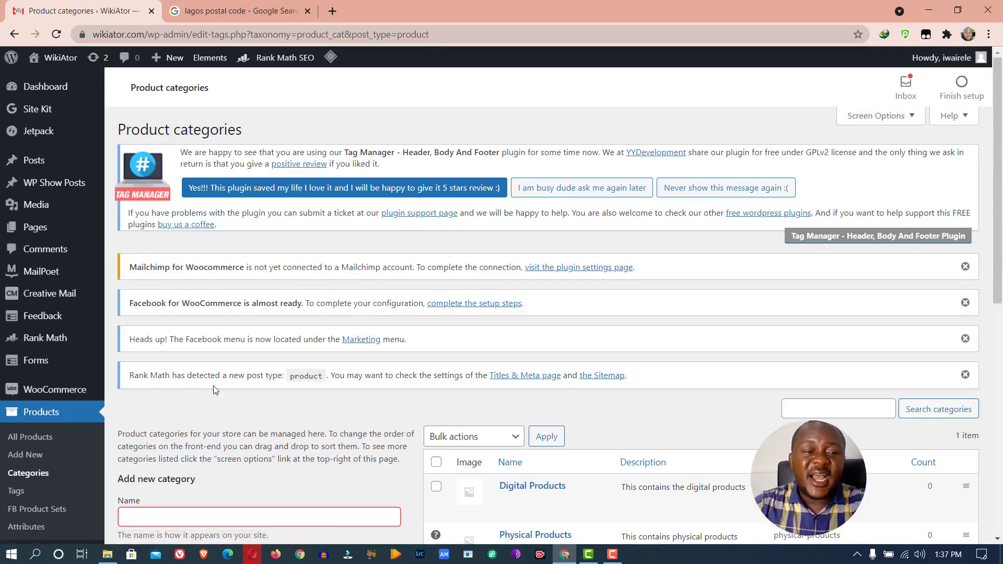
scroll(166, 330, "down", 5)
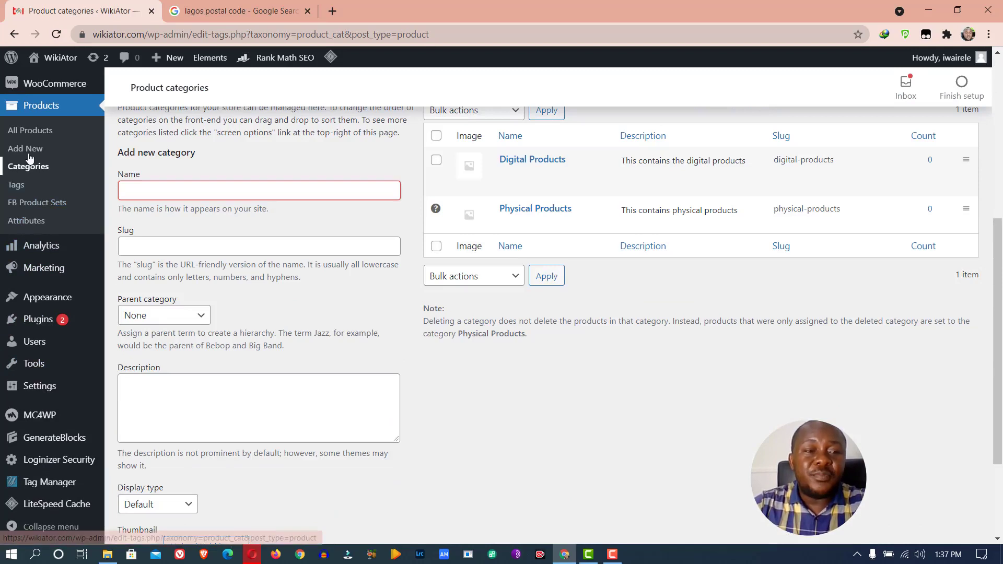
left_click(31, 134)
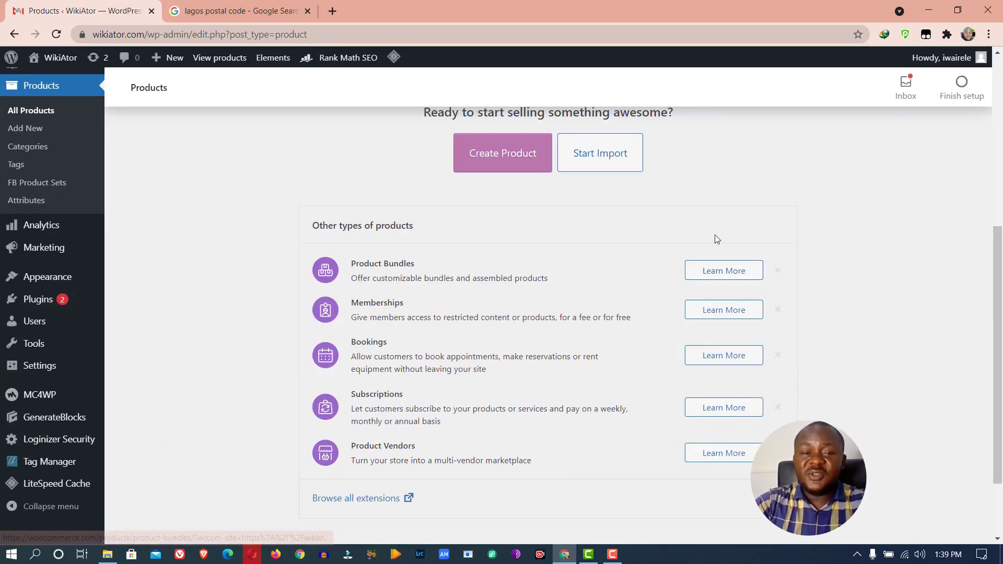
Scroll through the empty Products page and start a new product with Create Product
scroll(718, 227, "up", 6)
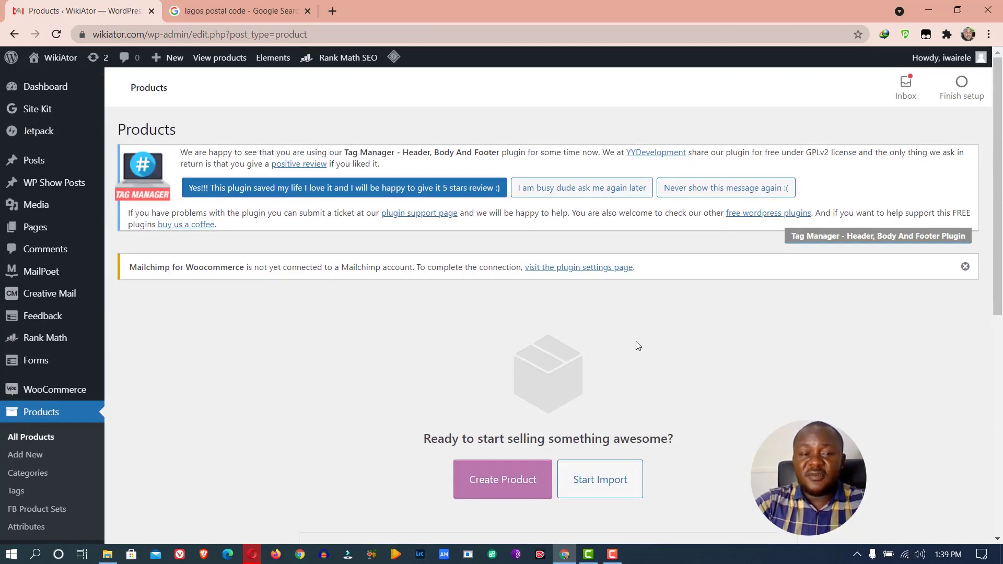
scroll(601, 328, "down", 1)
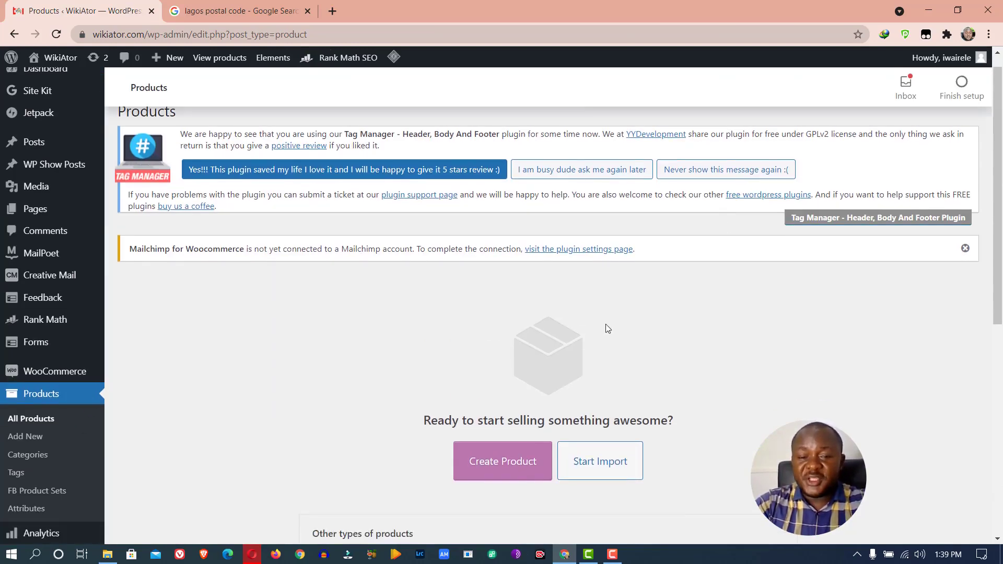
scroll(605, 328, "down", 6)
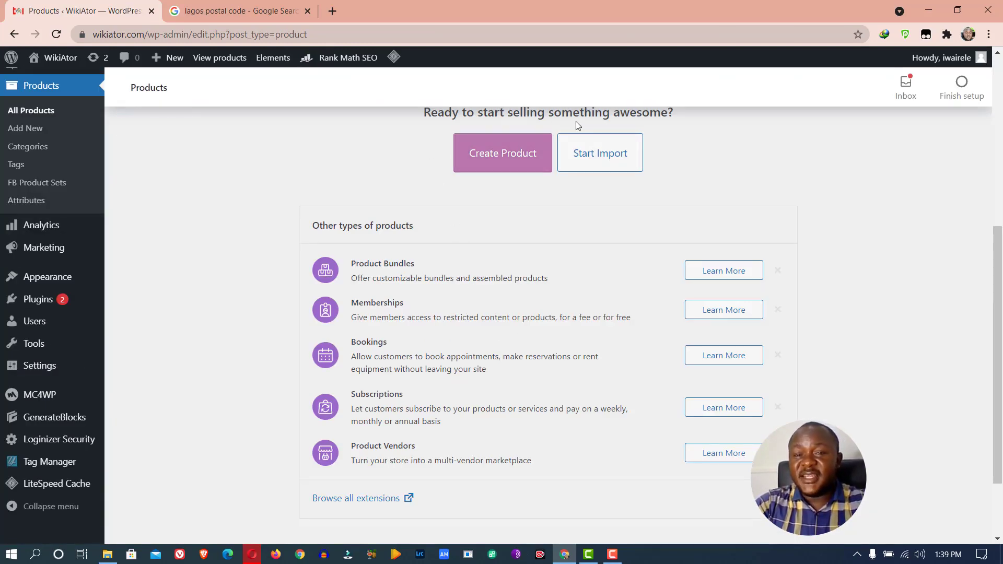
left_click_drag(1000, 315, 999, 337)
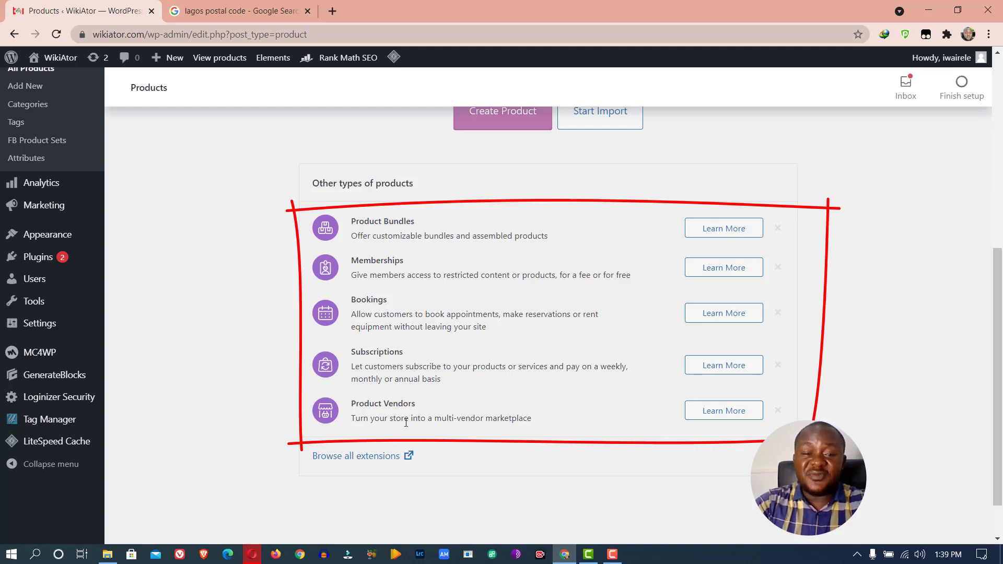
left_click_drag(999, 378, 998, 407)
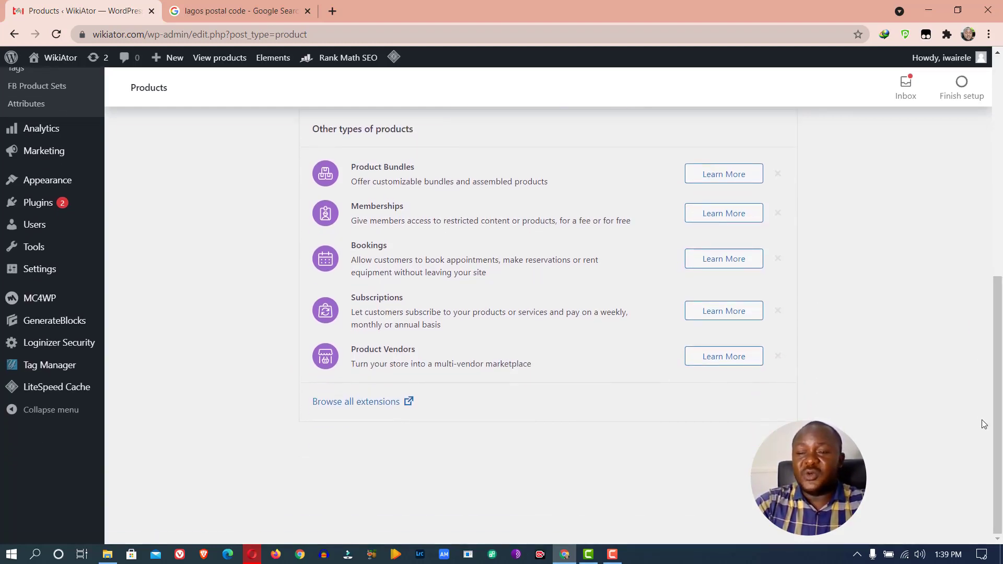
left_click(990, 421)
left_click_drag(999, 422, 998, 276)
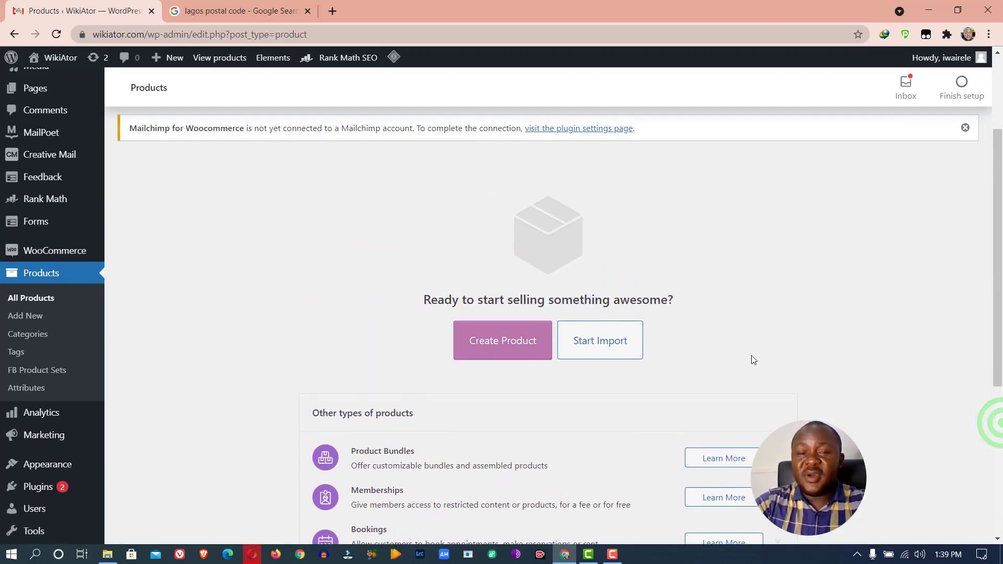
left_click(502, 353)
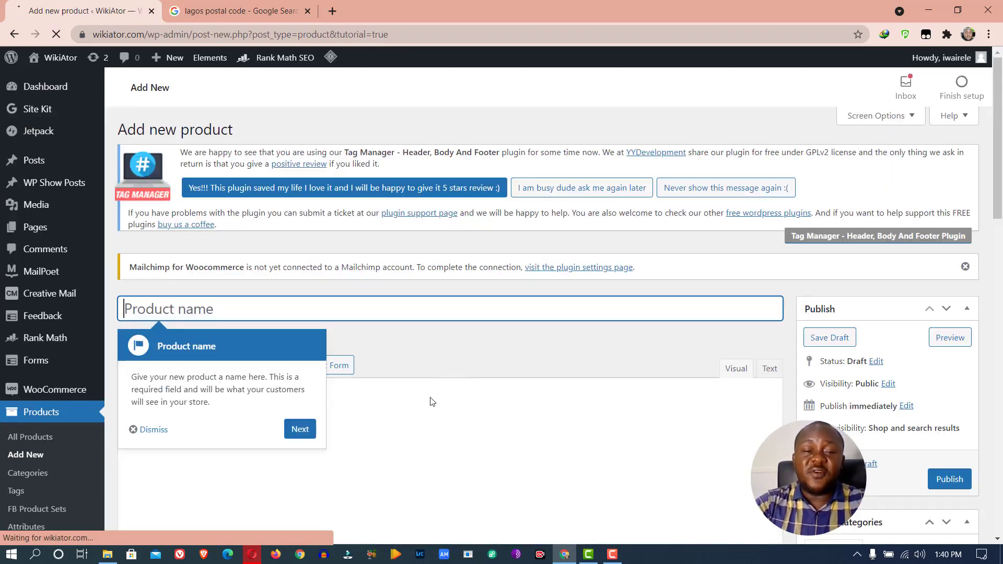
Dismiss the tutorial tip and enter 'Gucci Bag' as the product name
left_click(156, 432)
left_click(157, 309)
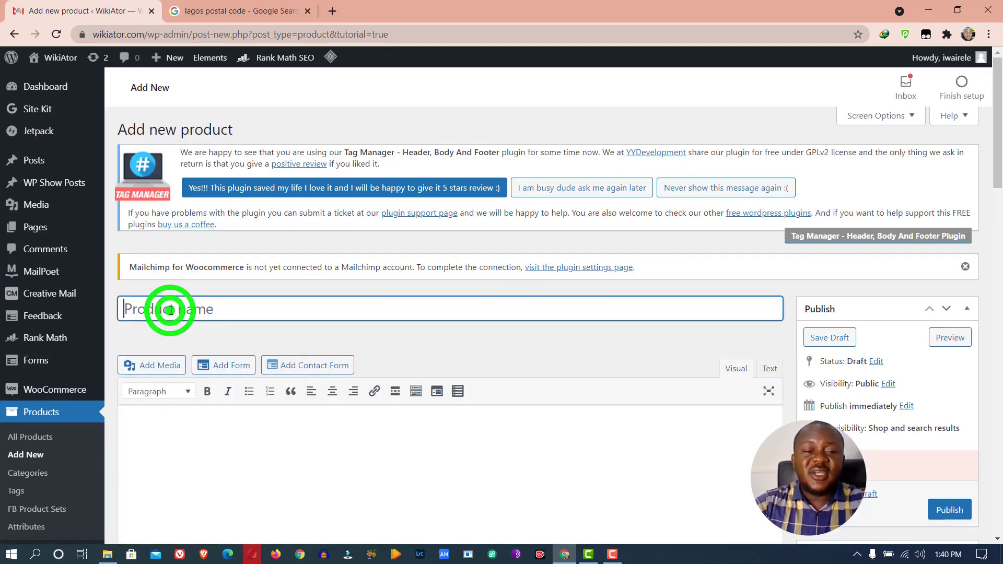
type("Gu")
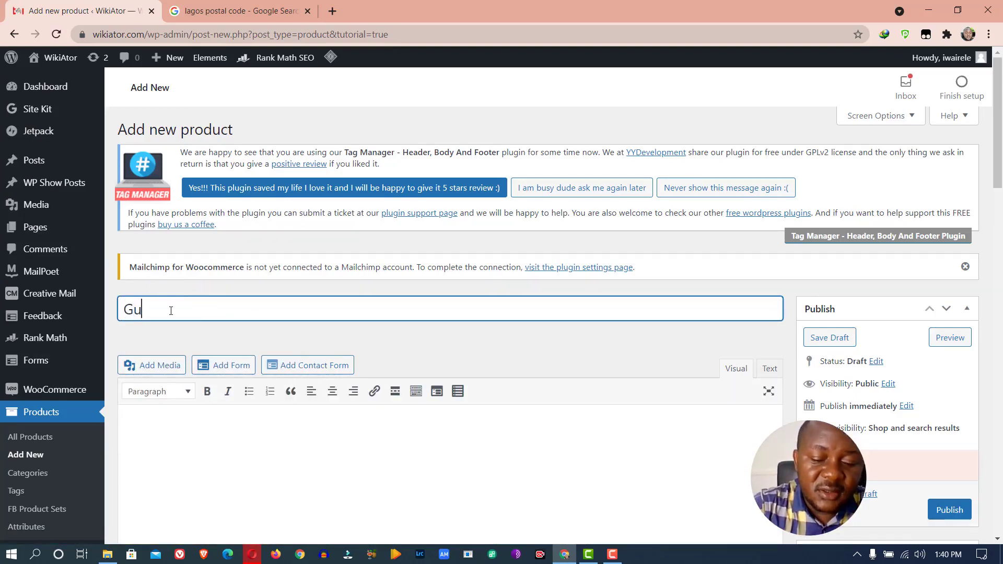
type("cci Ba")
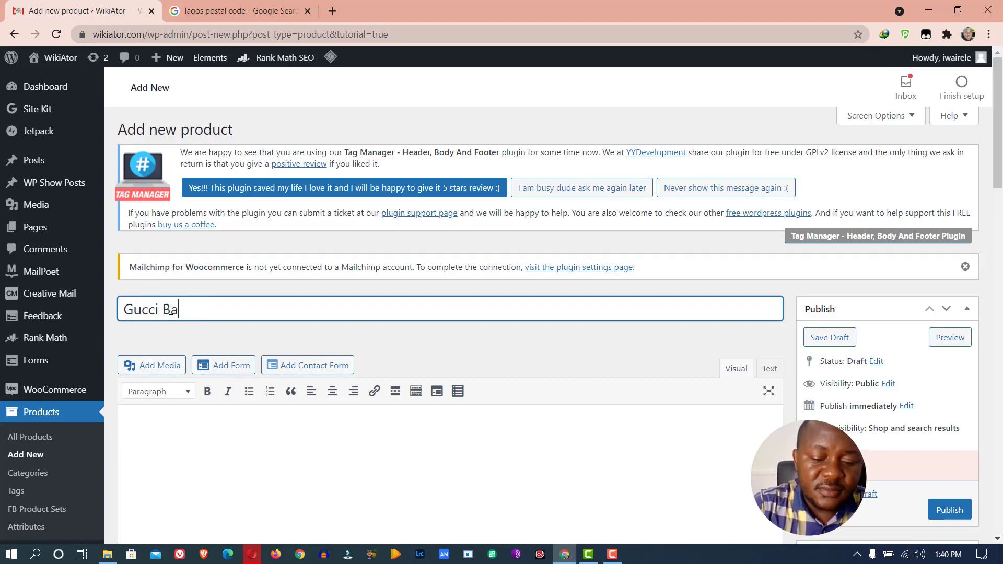
type("g")
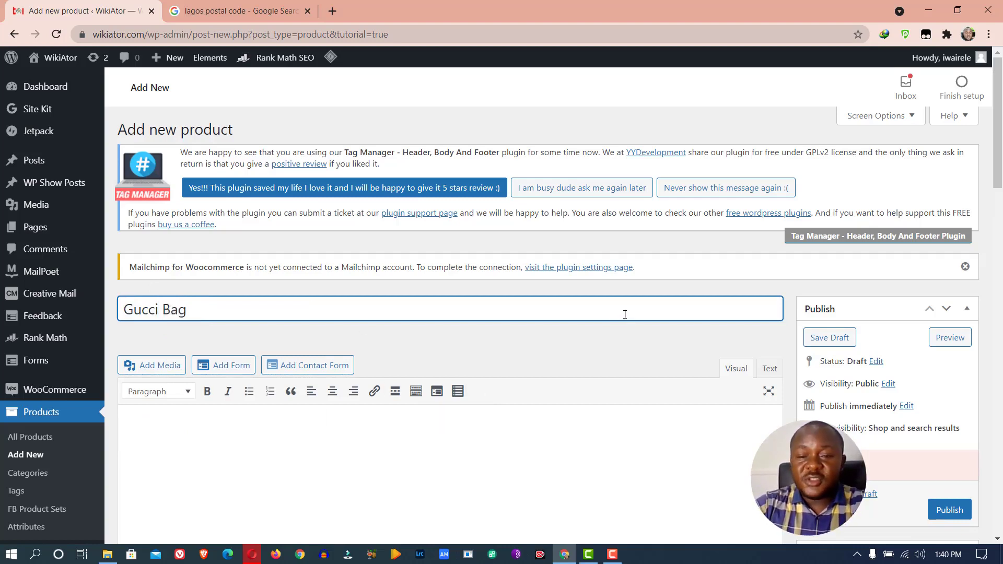
scroll(733, 259, "down", 5)
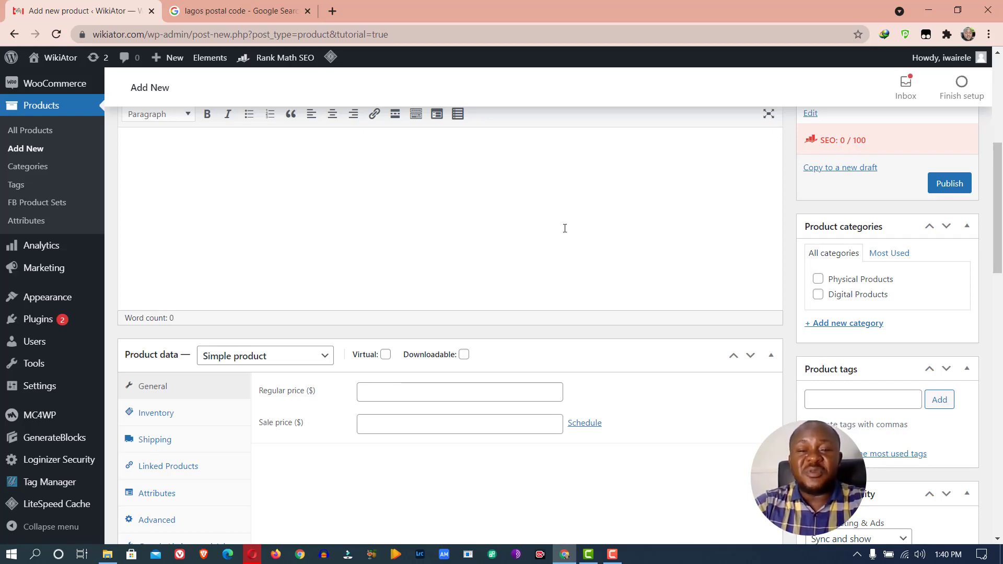
scroll(591, 270, "up", 5)
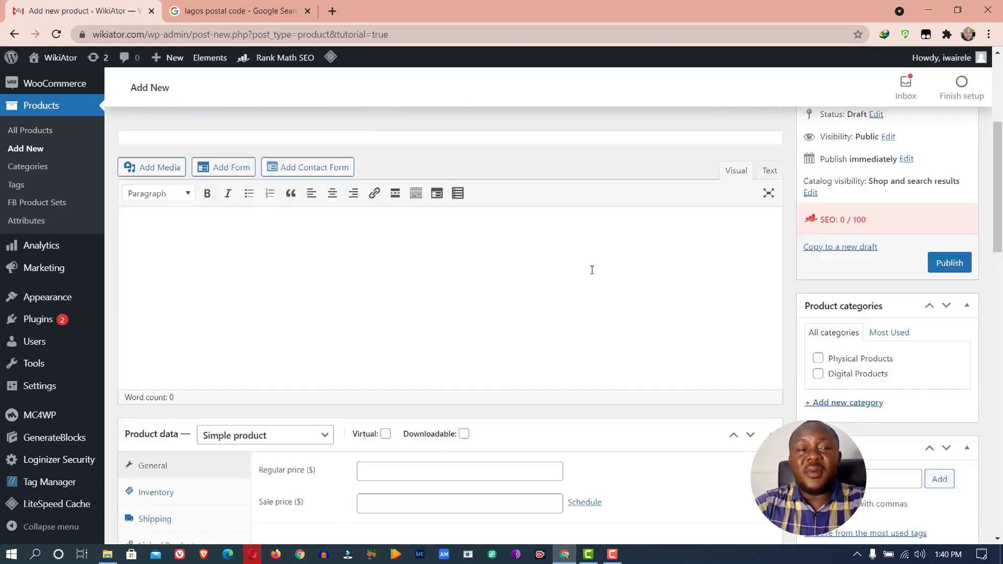
mouse_move(58, 390)
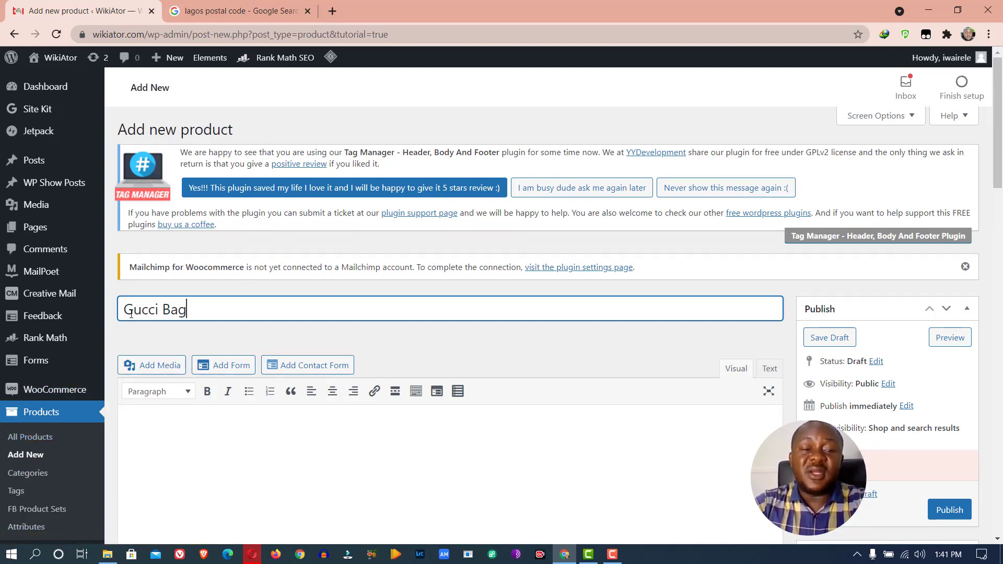
Begin the Gucci Bag description with 'This bag is' in the editor
left_click(337, 434)
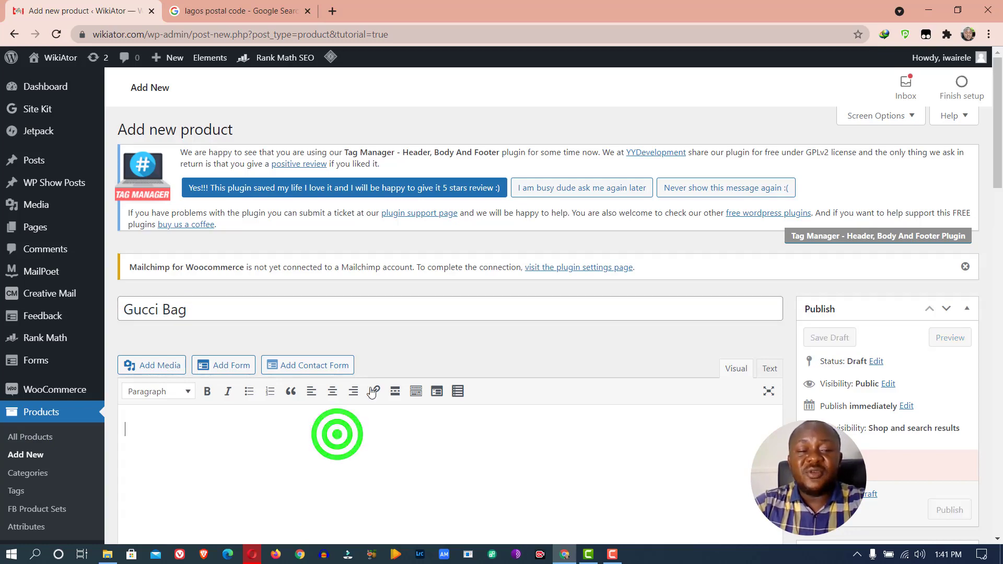
scroll(424, 362, "down", 3)
scroll(418, 331, "up", 3)
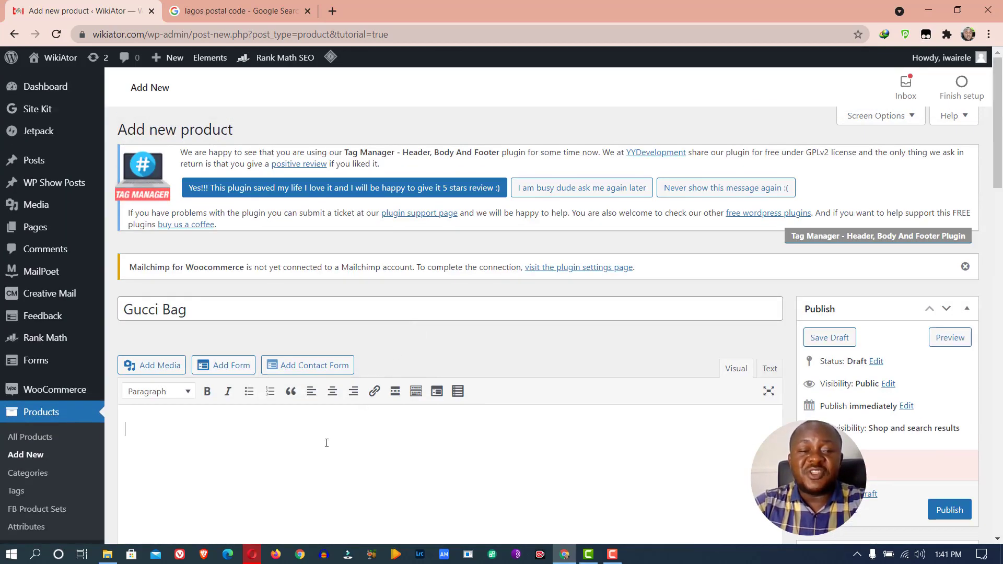
type("This bag")
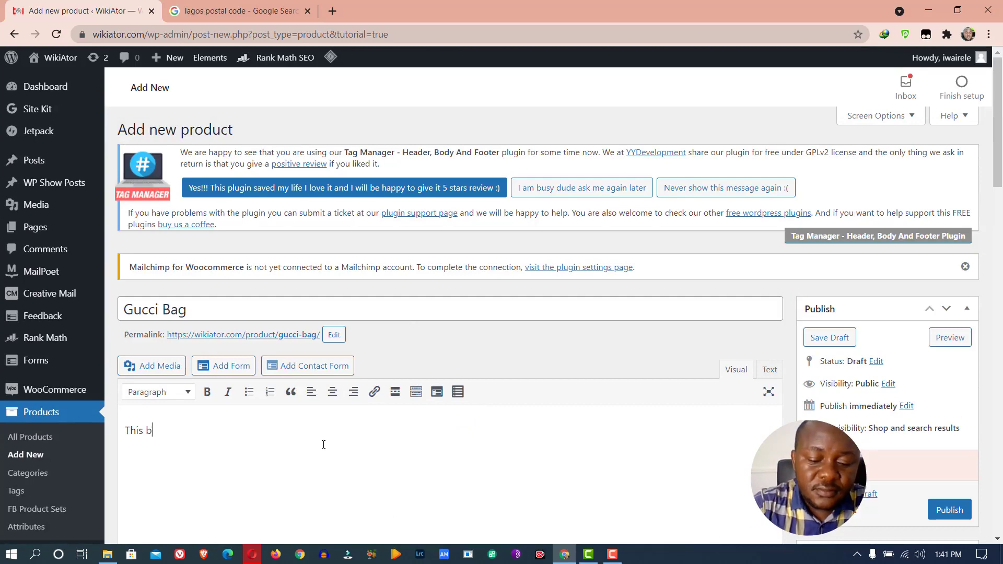
type(" is")
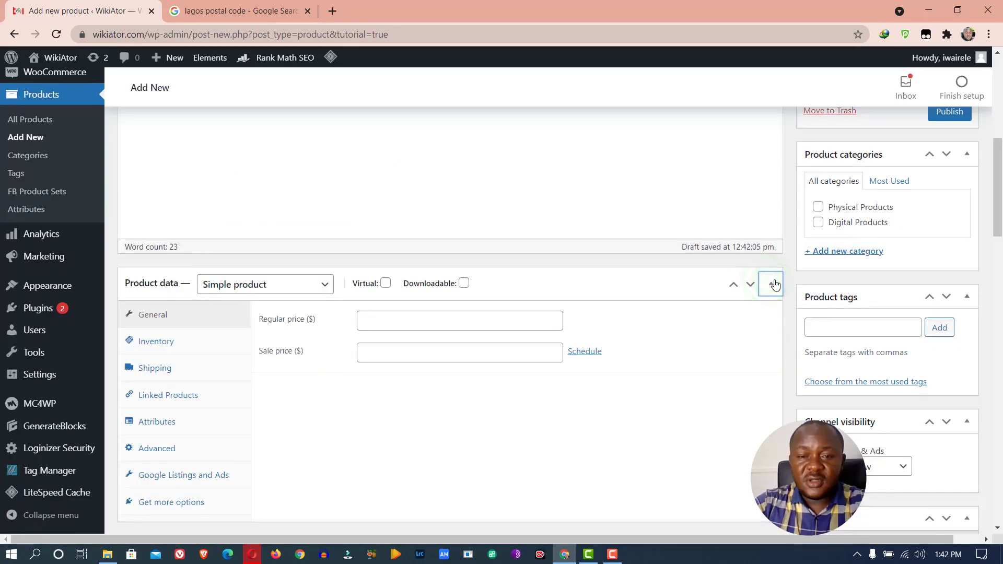
left_click(772, 285)
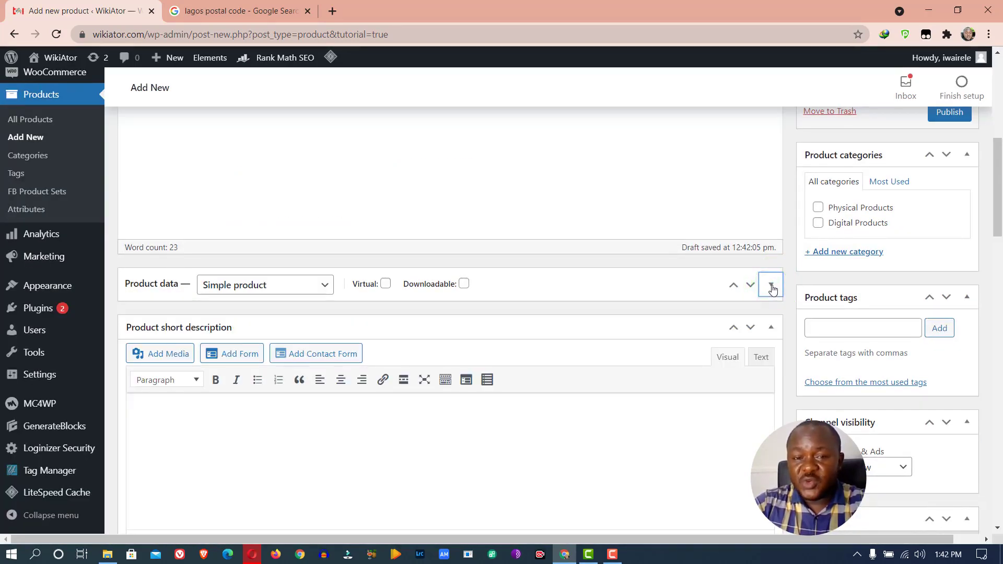
Keep the type as Simple product and enter regular price 100 and sale price 56
left_click(772, 286)
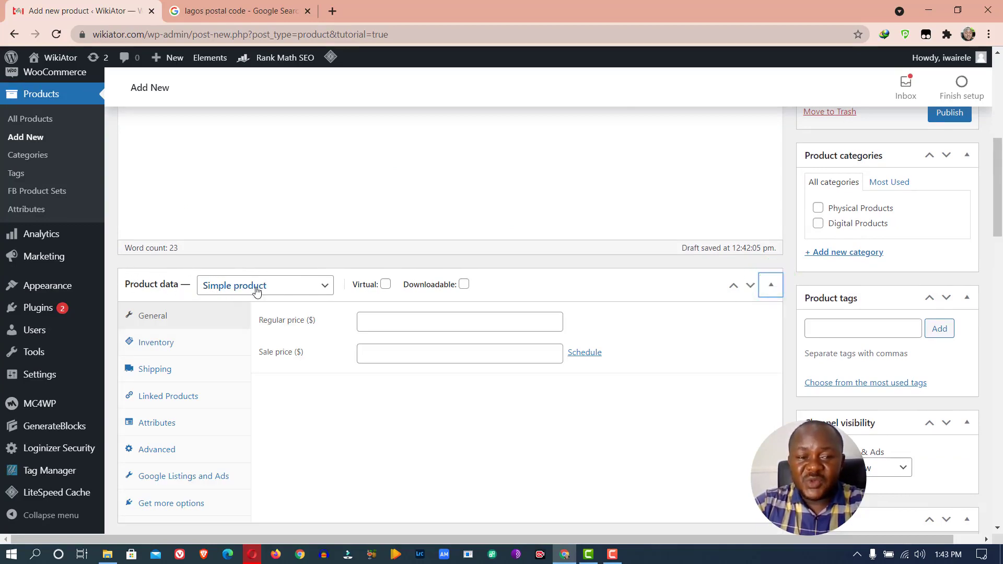
left_click(325, 295)
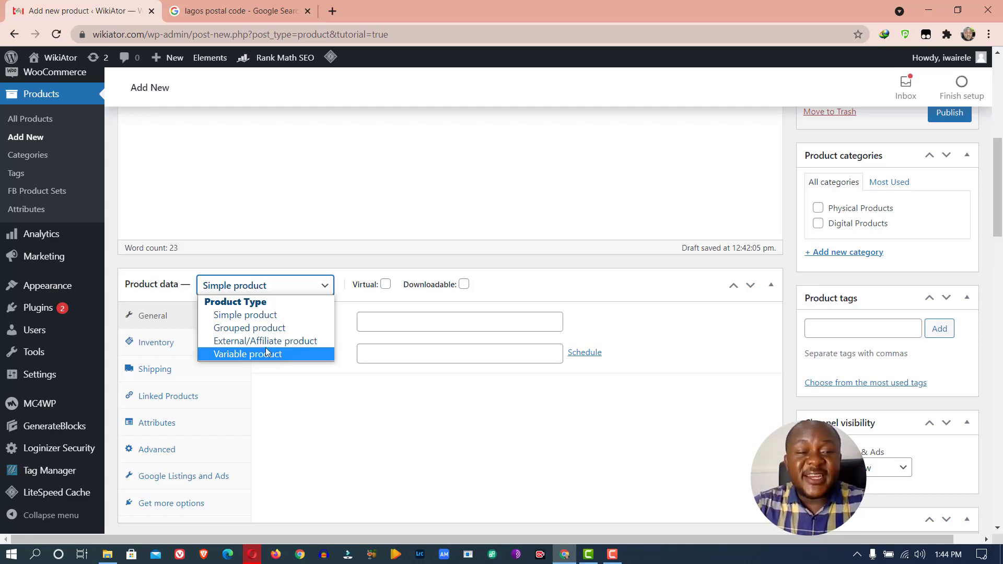
left_click(265, 318)
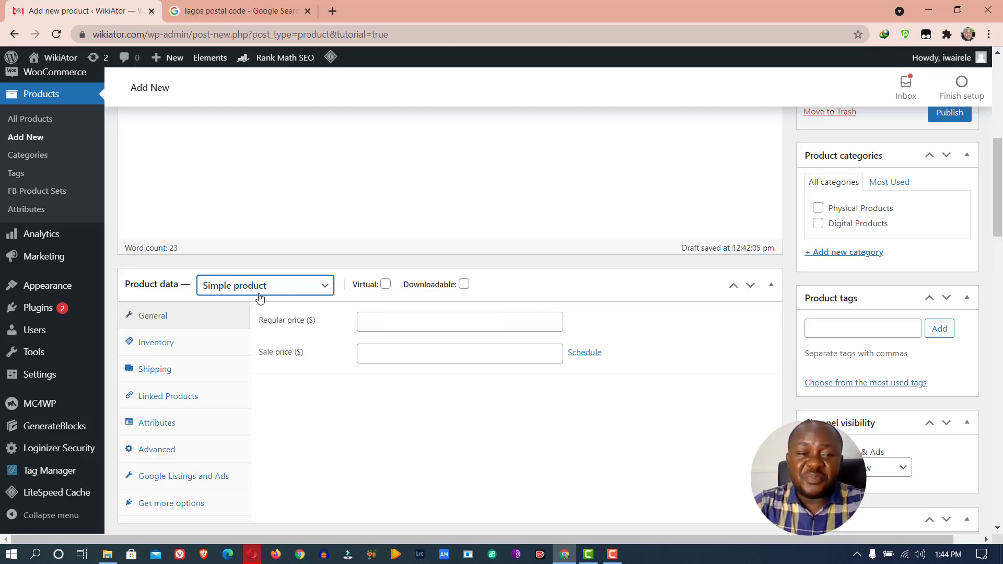
left_click(376, 321)
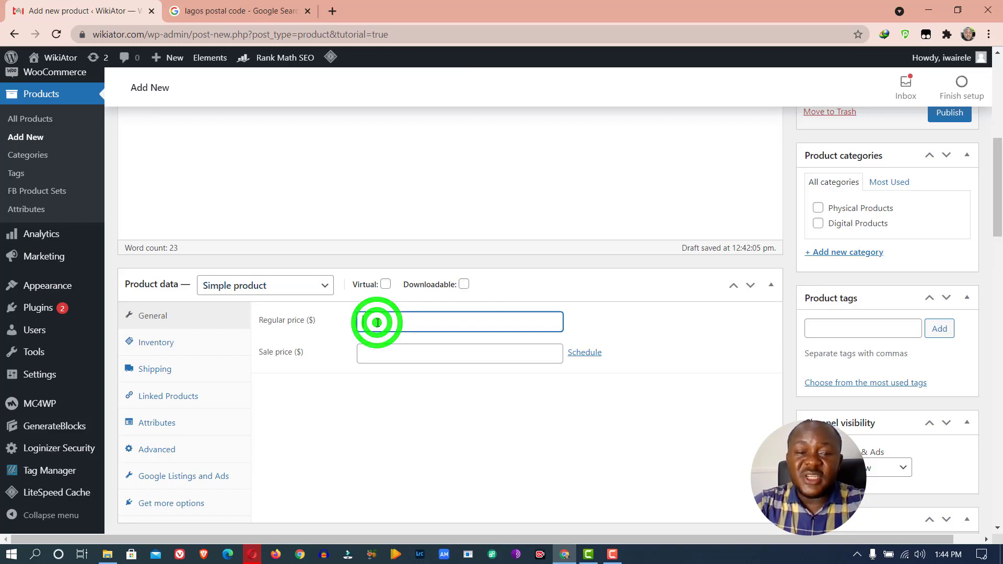
type("100")
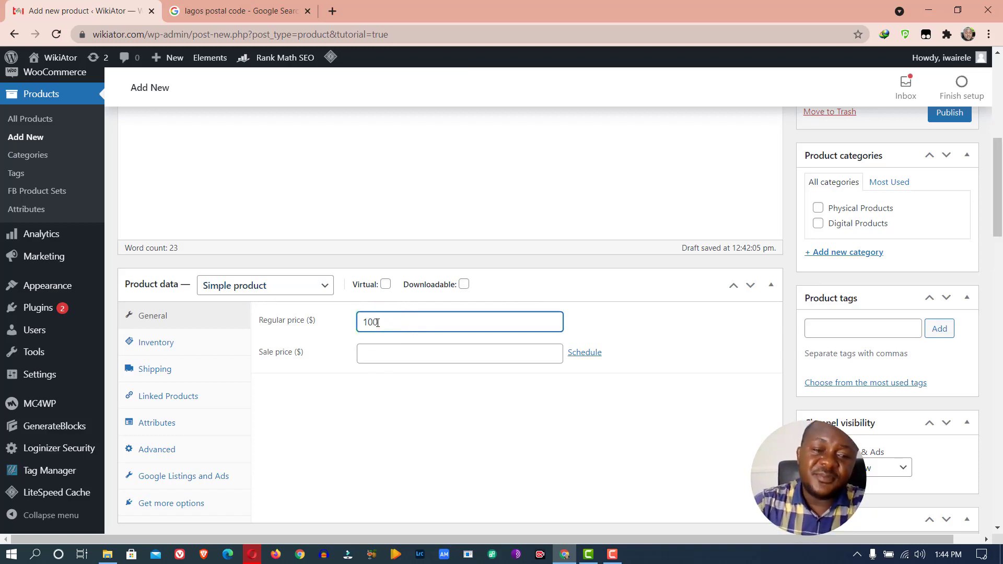
left_click(378, 360)
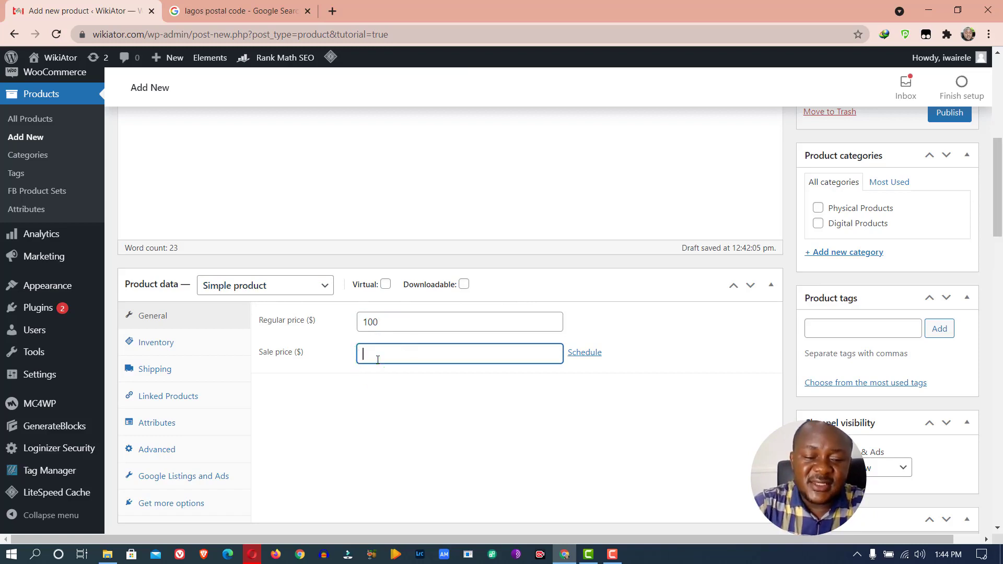
type("5")
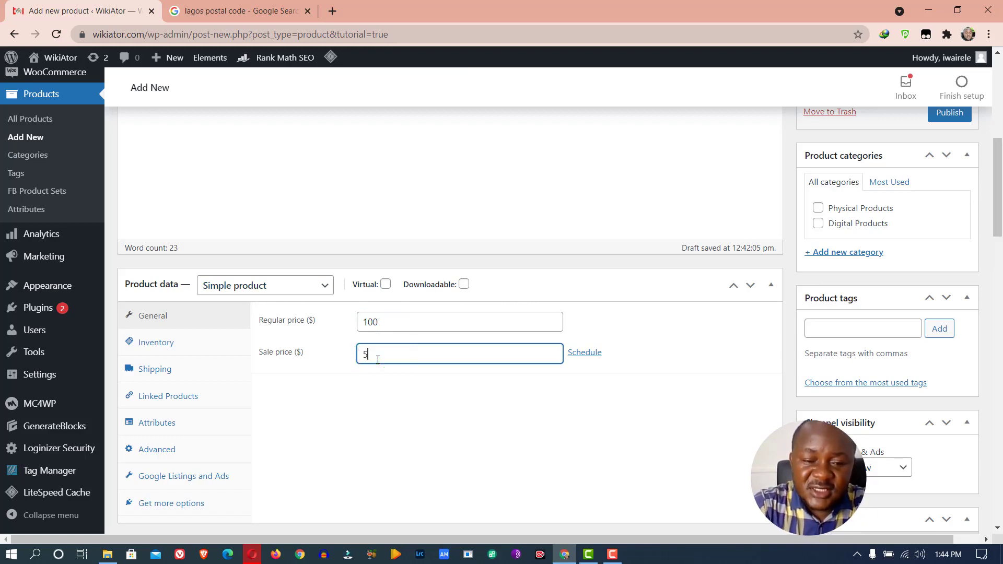
type("6")
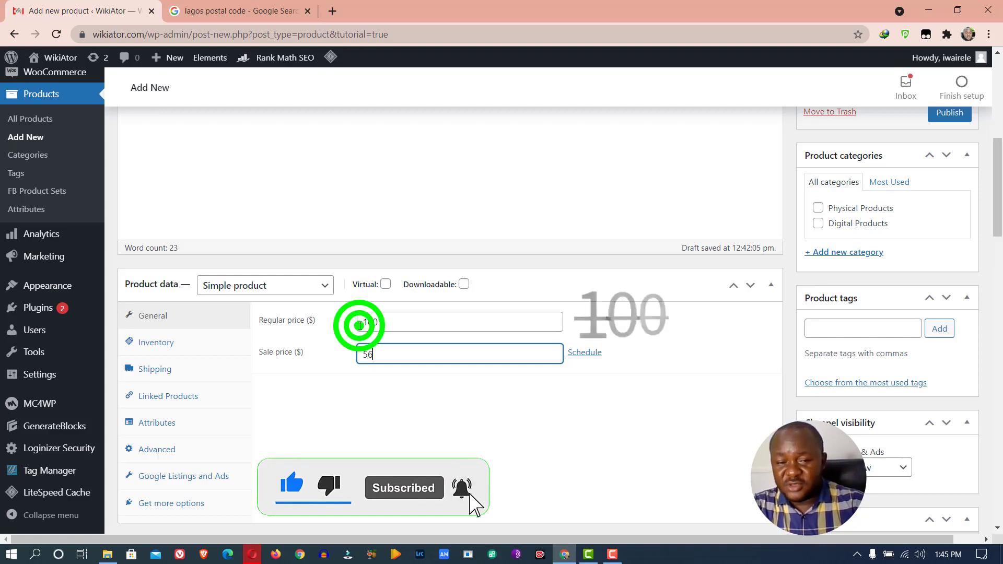
Try out several sale price values: 5, 89, 69, then 34
double_click(359, 325)
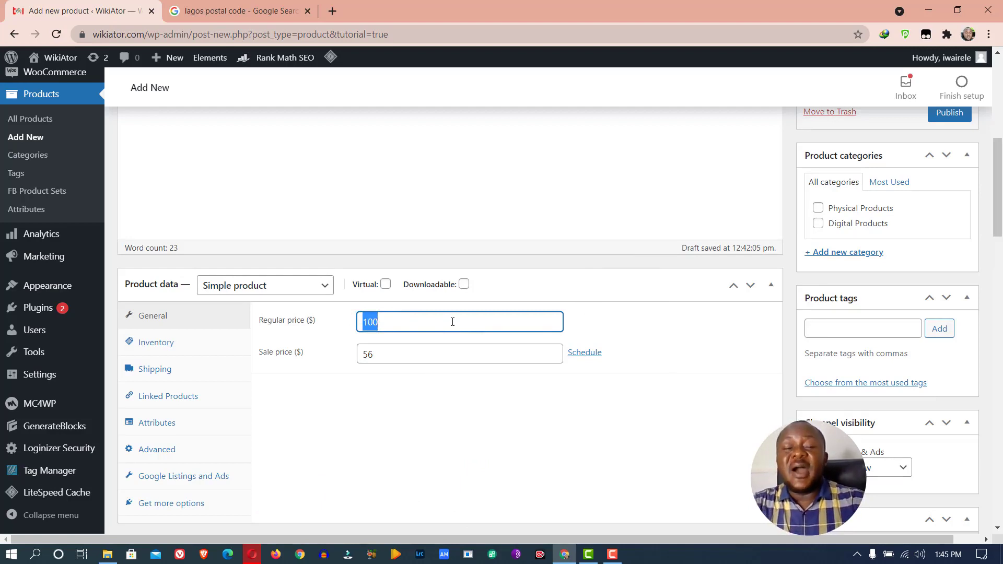
double_click(404, 359)
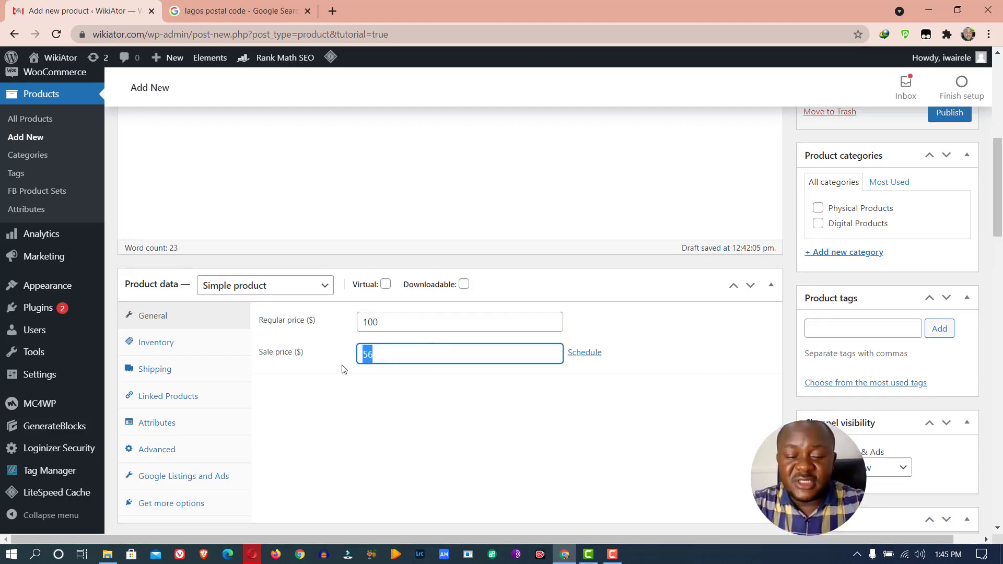
type("5")
key("BackSpace")
type("89")
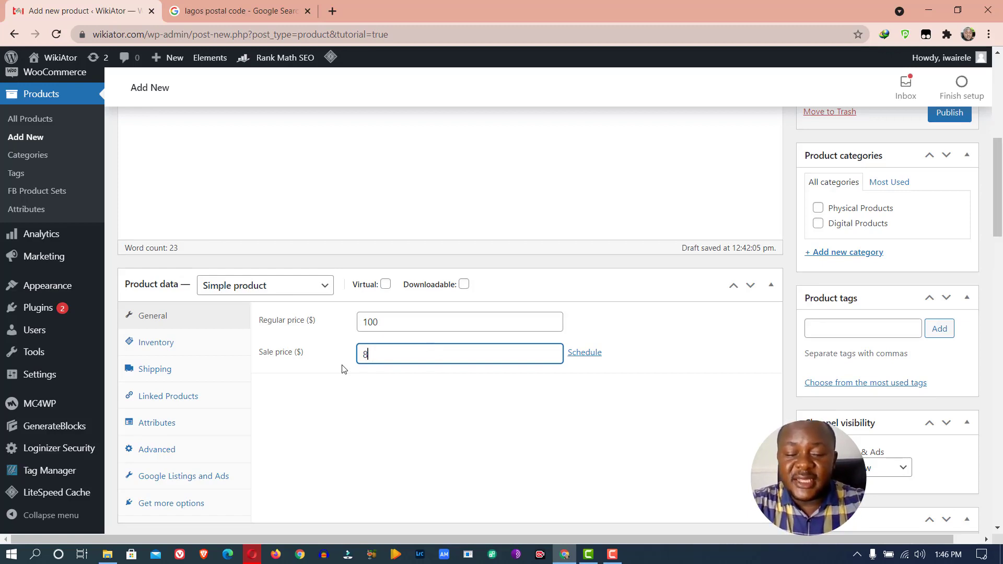
key("BackSpace")
key("BackSpace")
type("69")
key("BackSpace")
key("BackSpace")
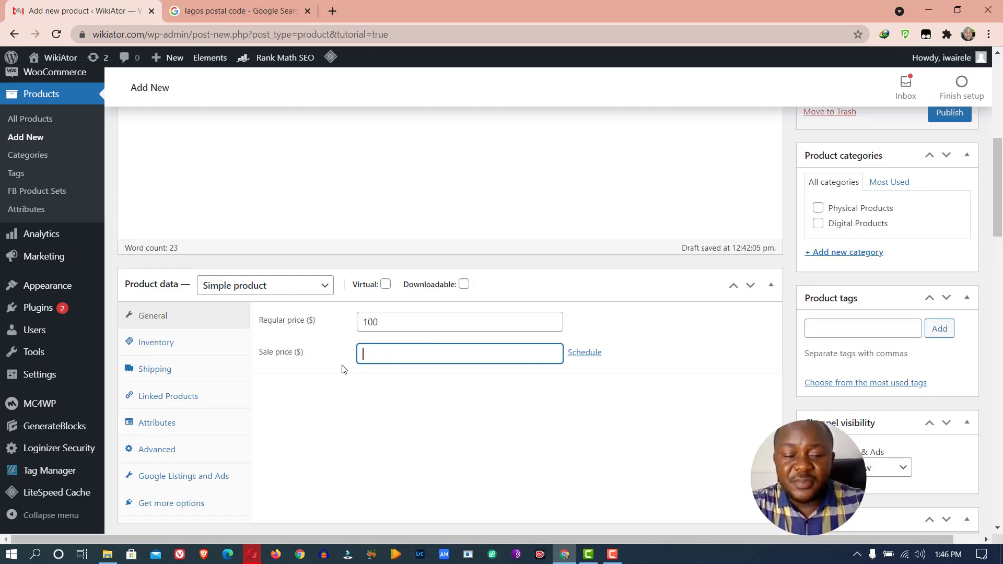
type("34")
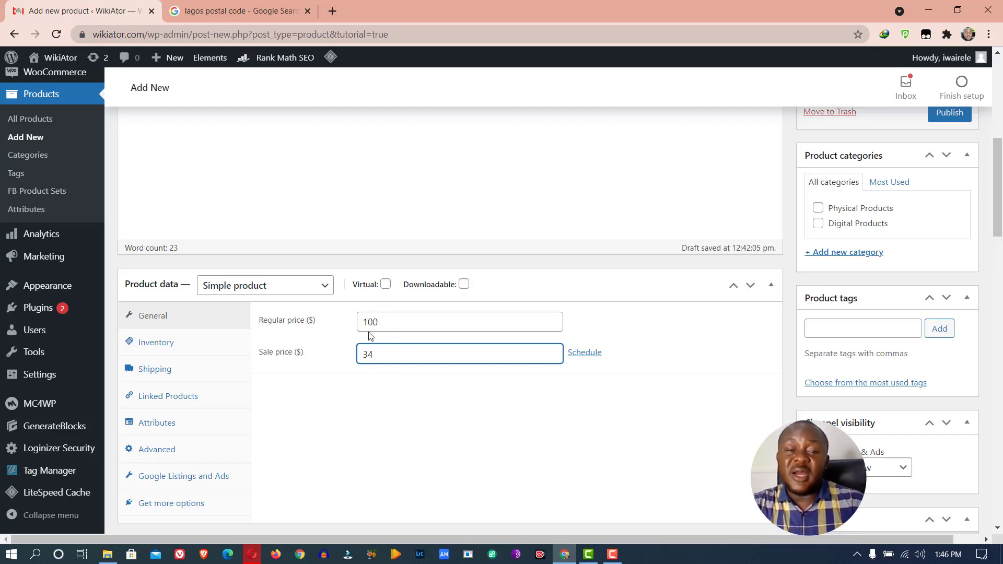
Reset the prices to regular 100 and sale 56, then show the Inventory settings
left_click_drag(394, 323, 354, 324)
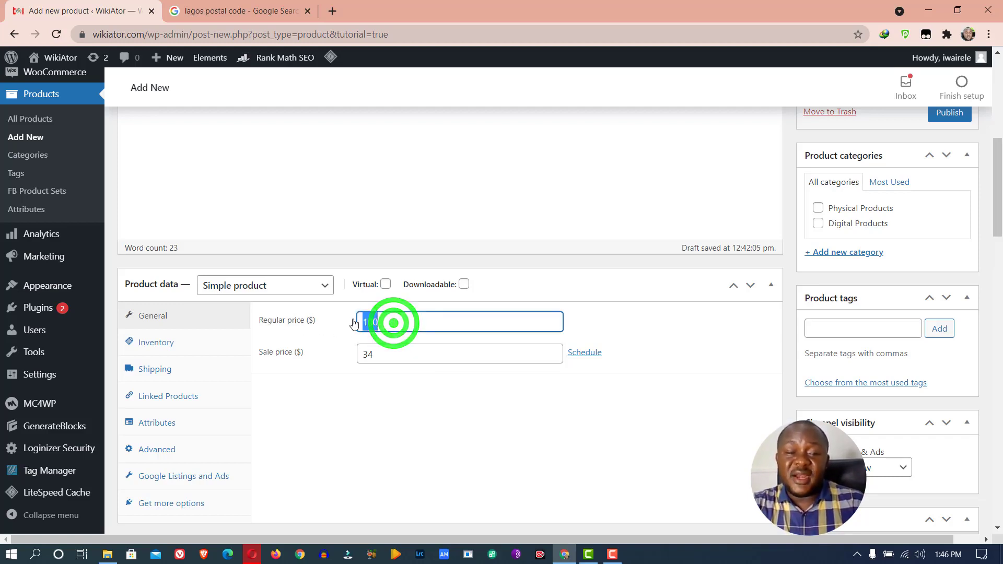
key("BackSpace")
type("50")
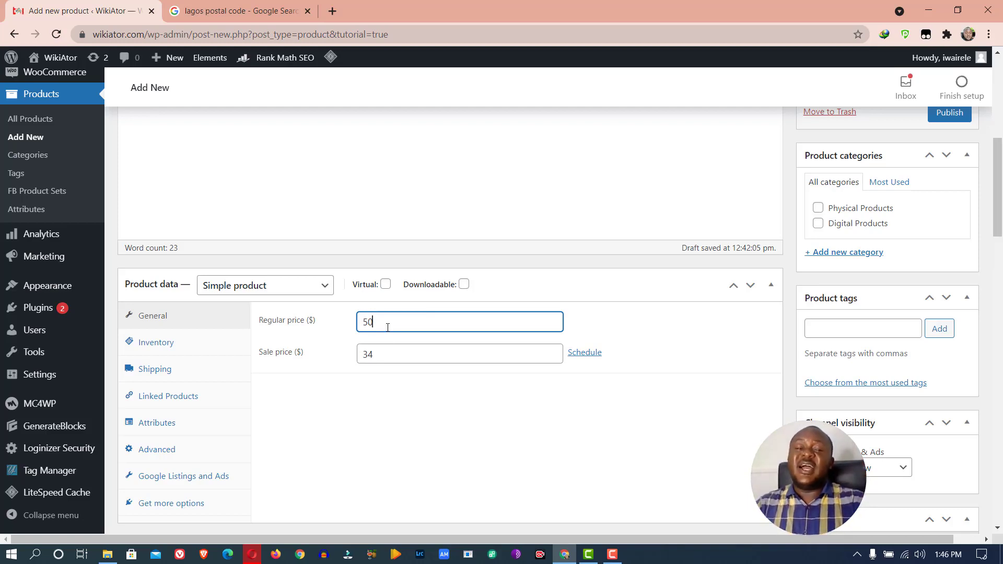
left_click_drag(387, 352, 350, 353)
type("50")
left_click_drag(404, 319, 349, 325)
type("100")
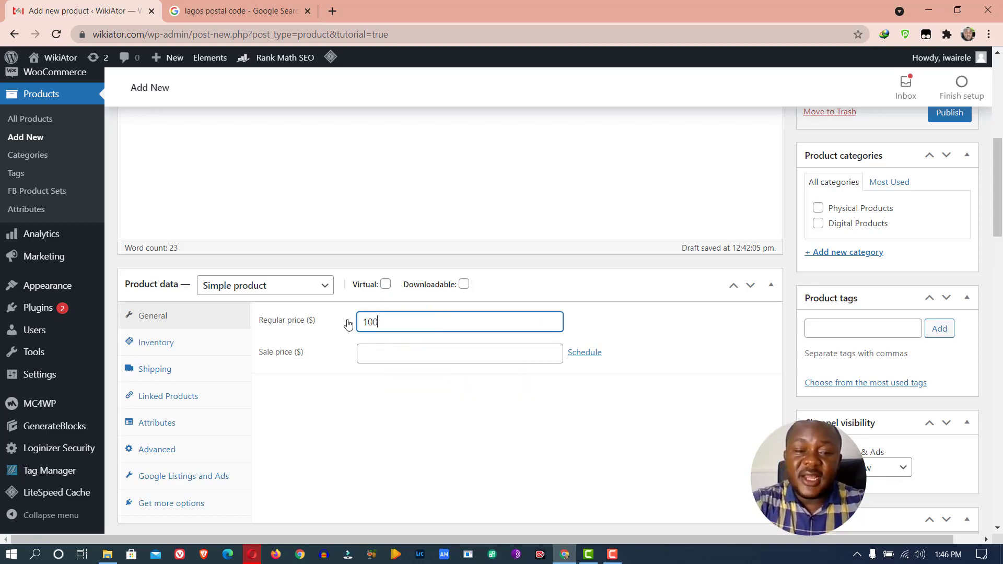
left_click(455, 349)
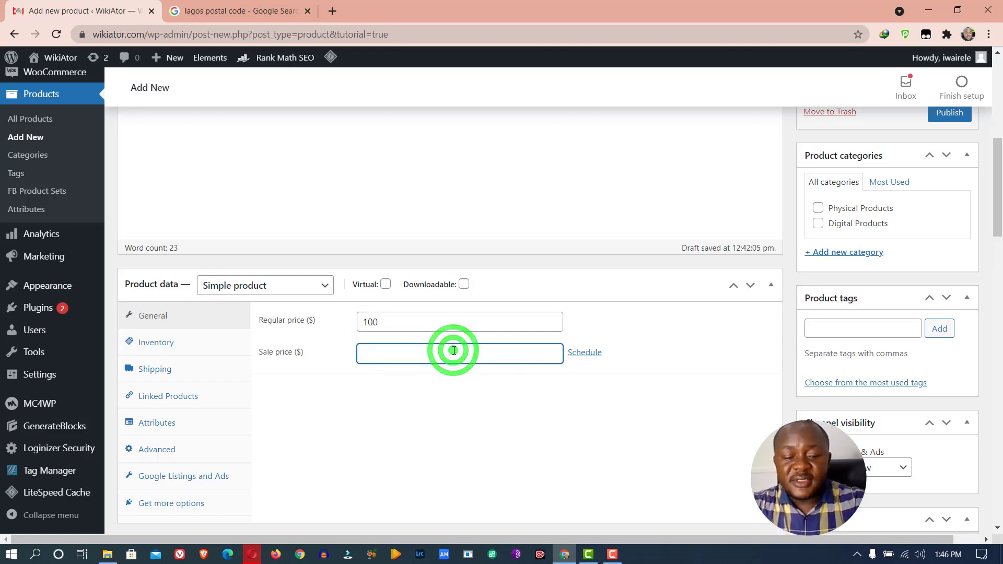
type("56")
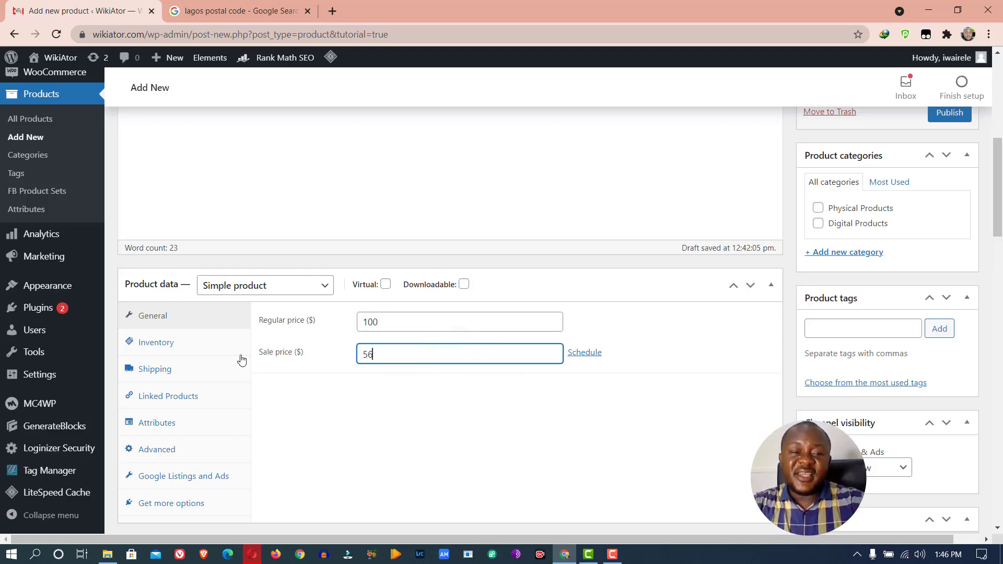
left_click(183, 342)
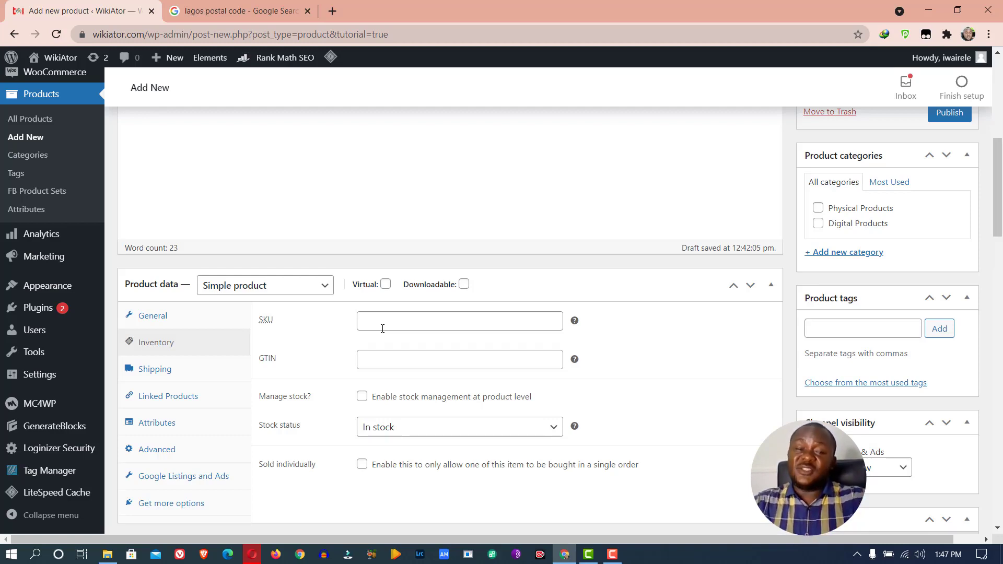
Review the Shipping tab: weight 0, empty dimensions, No shipping class
left_click(171, 375)
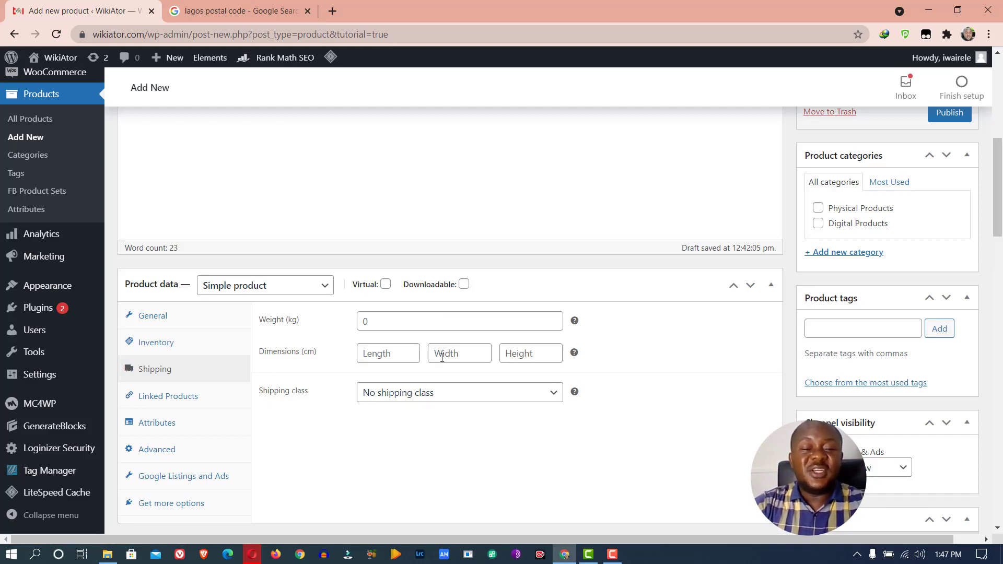
Browse the Linked Products, Attributes and Advanced tabs, testing the Upsells and Cross-sells searches
left_click(173, 401)
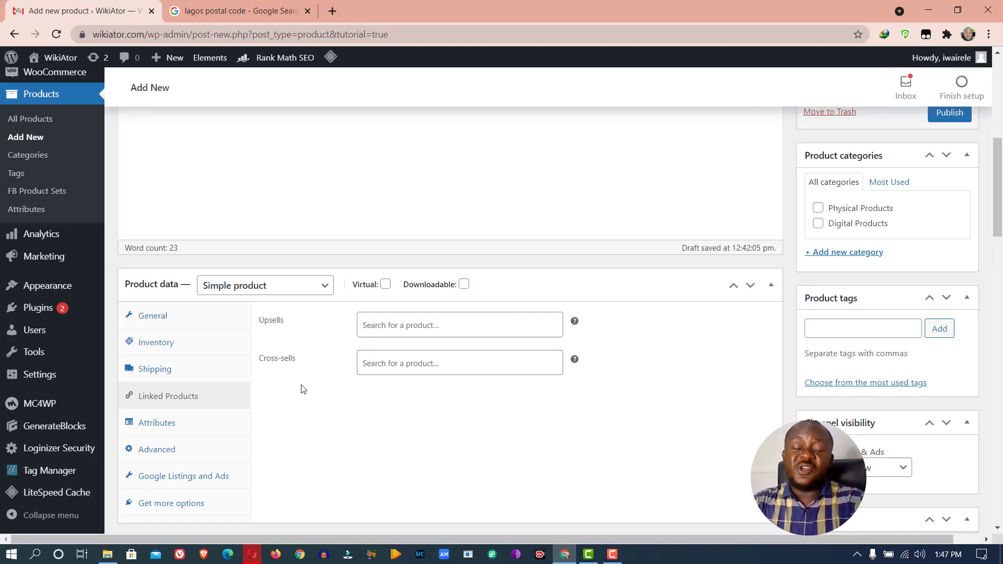
left_click(398, 326)
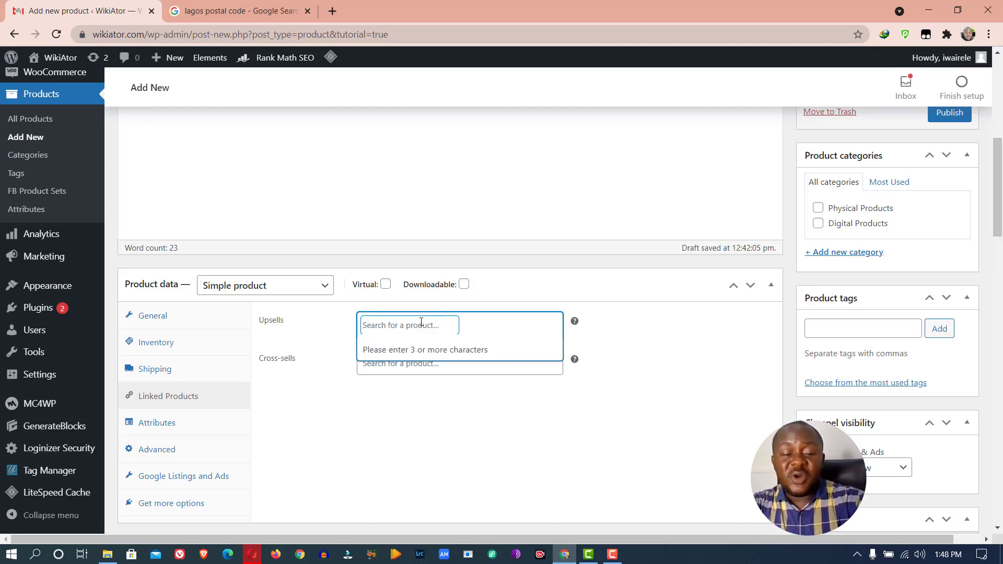
type("errerefd")
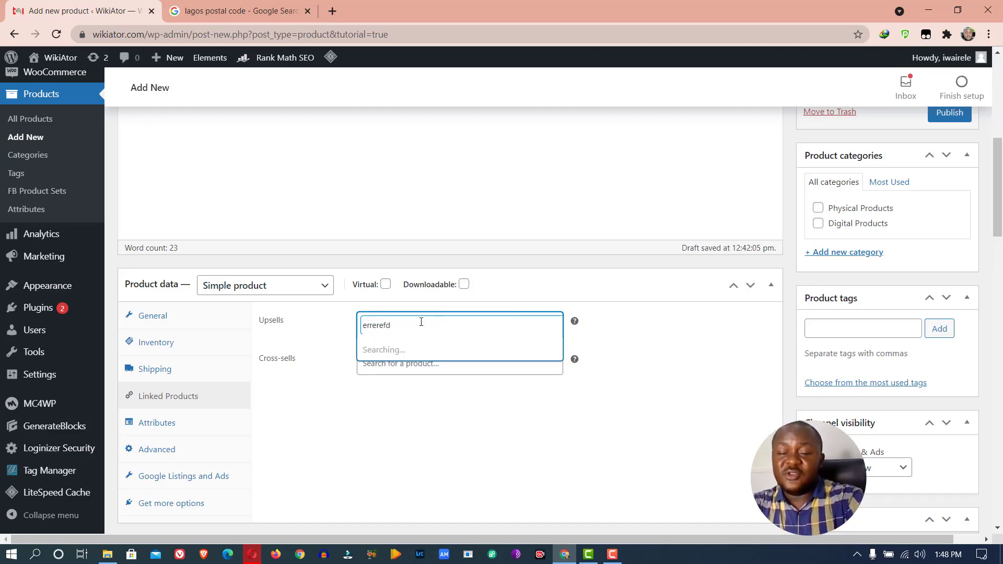
key("BackSpace")
key("BackSpace")
key("BackSpace")
key("BackSpace")
key("BackSpace")
key("BackSpace")
key("BackSpace")
key("BackSpace")
left_click(428, 369)
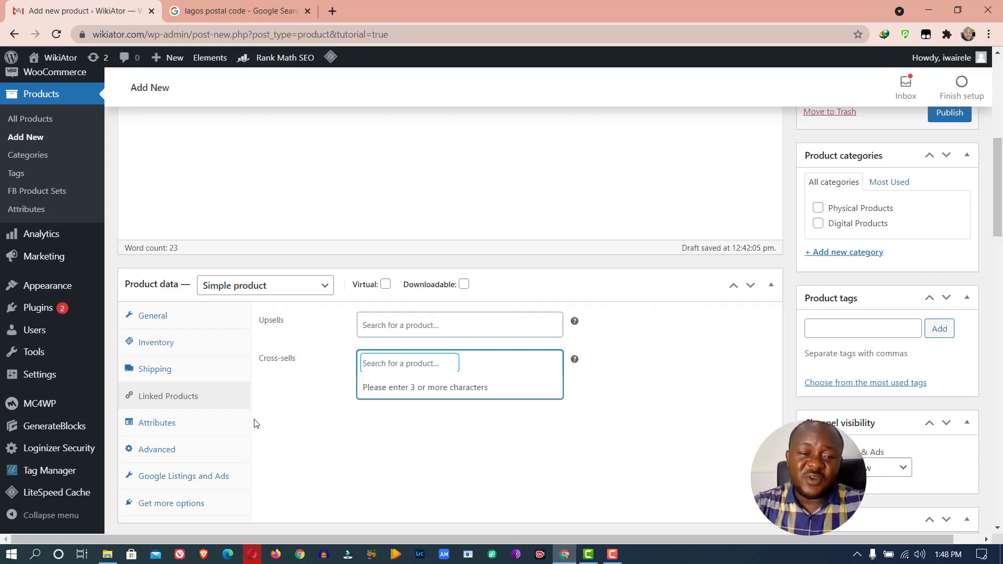
left_click(189, 423)
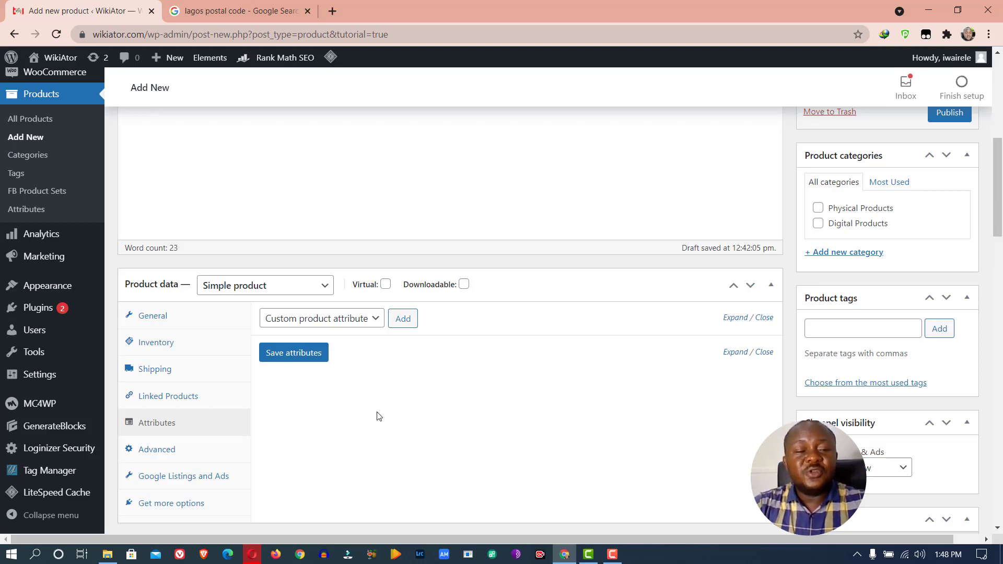
left_click(180, 455)
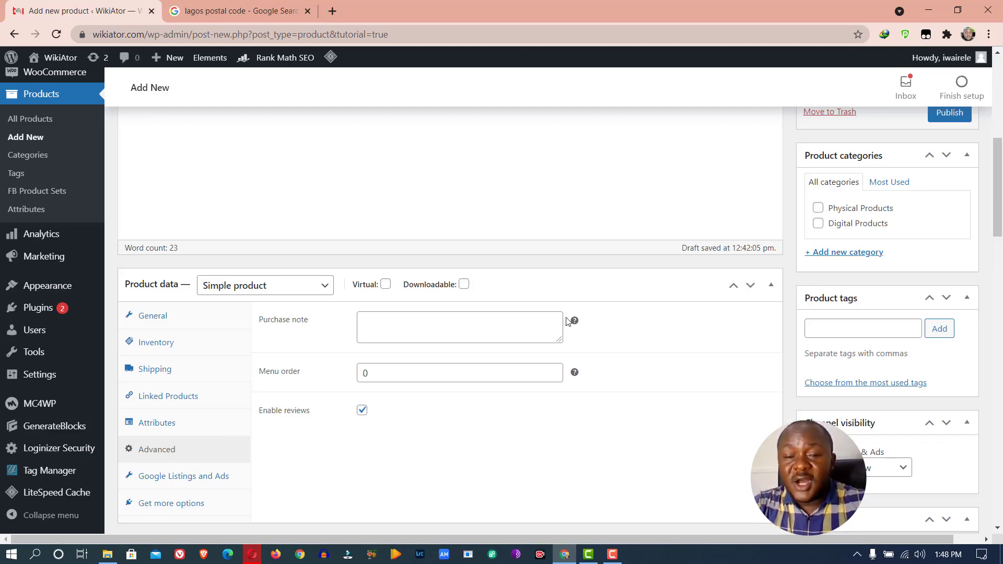
Enter the purchase note 'Thanks for your order; our customer agent will call you in few hours.'
mouse_move(574, 322)
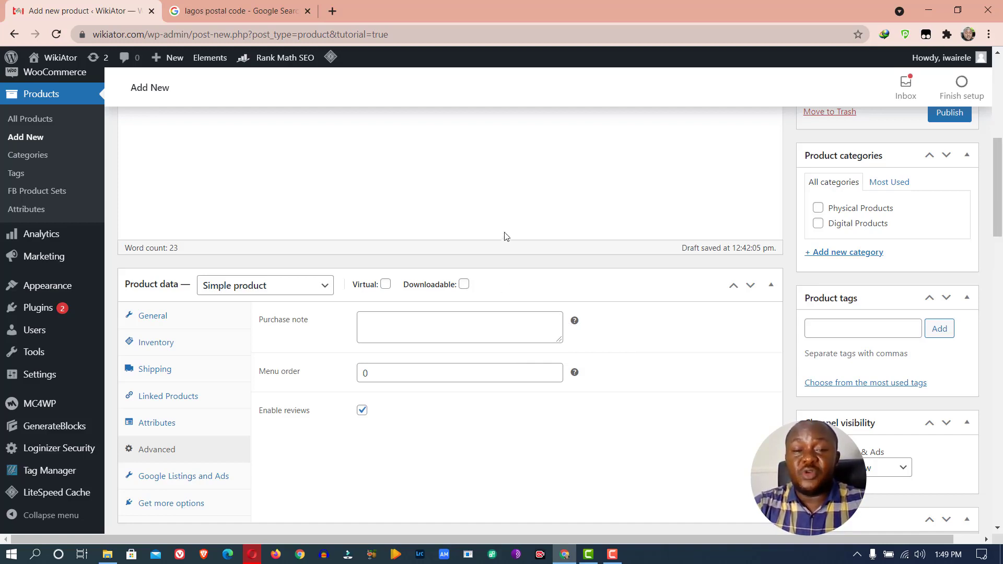
left_click(507, 330)
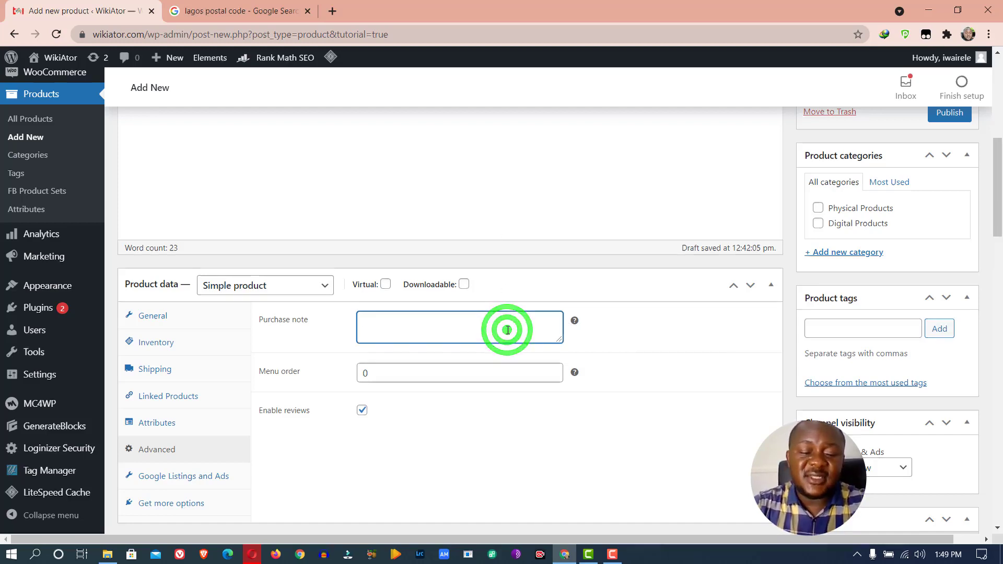
type("Than")
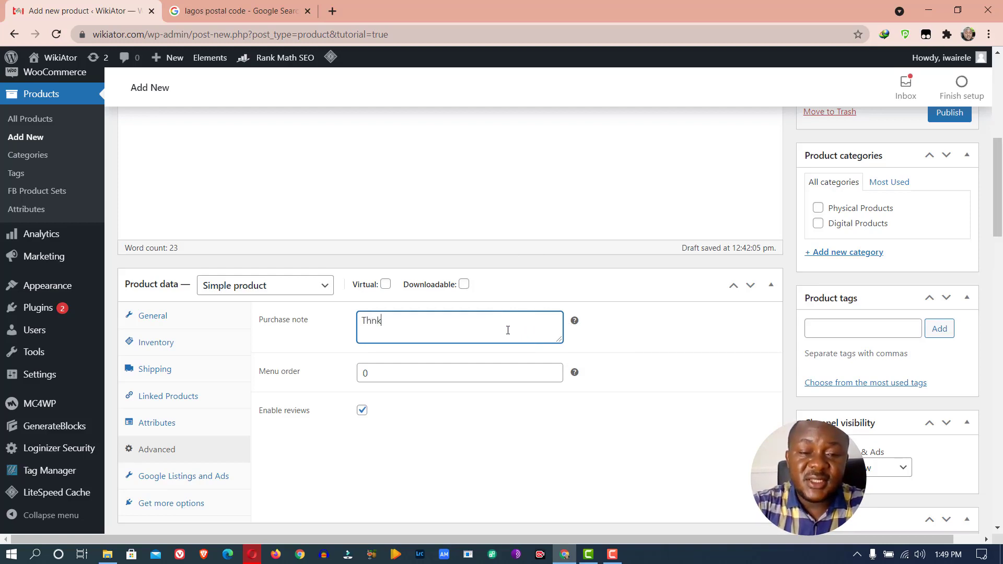
key("BackSpace")
key("BackSpace")
type("anksfo")
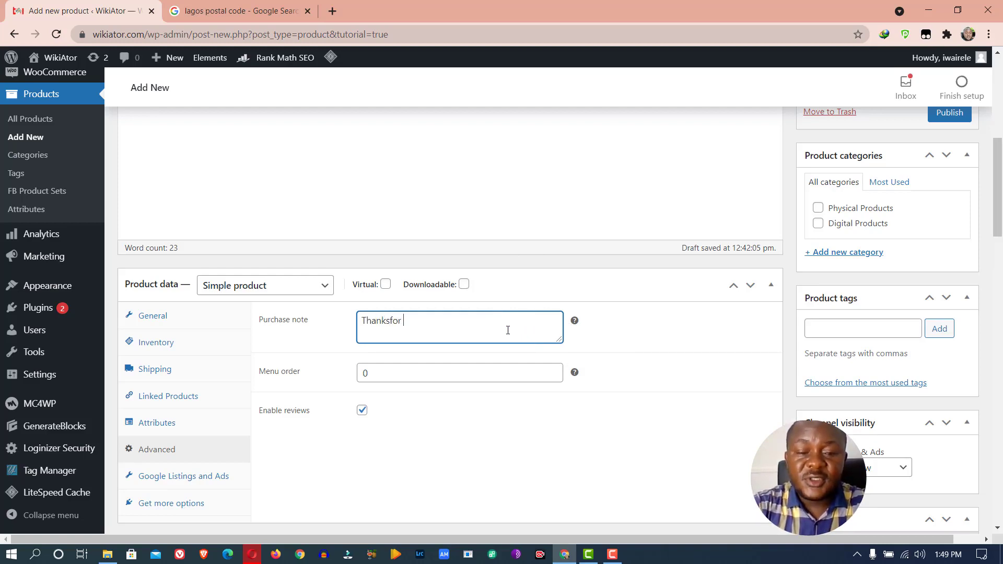
key("BackSpace")
key("BackSpace")
key("BackSpace")
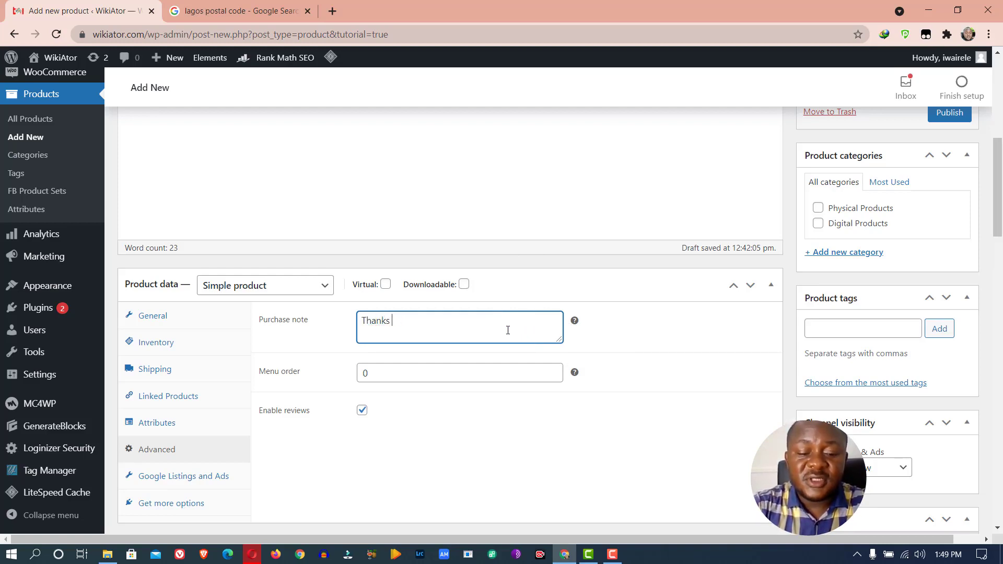
type("for your ")
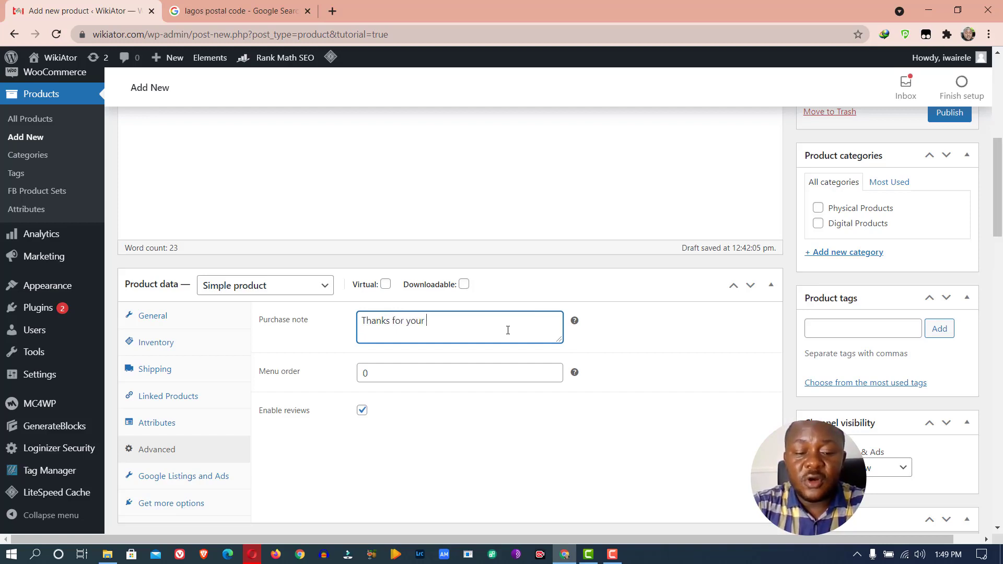
type("order; ")
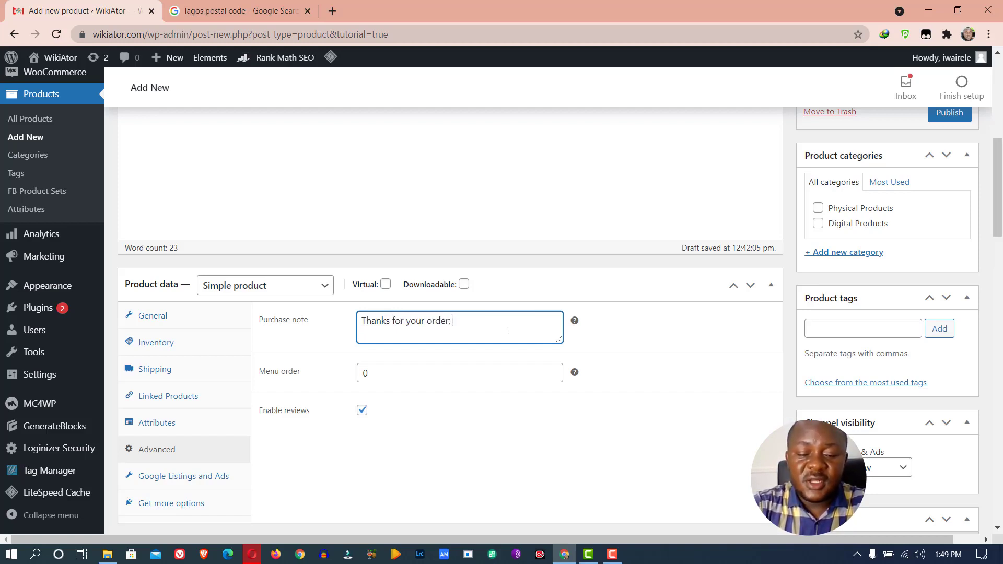
type("I will")
key("BackSpace")
key("BackSpace")
key("BackSpace")
key("BackSpace")
key("BackSpace")
key("BackSpace")
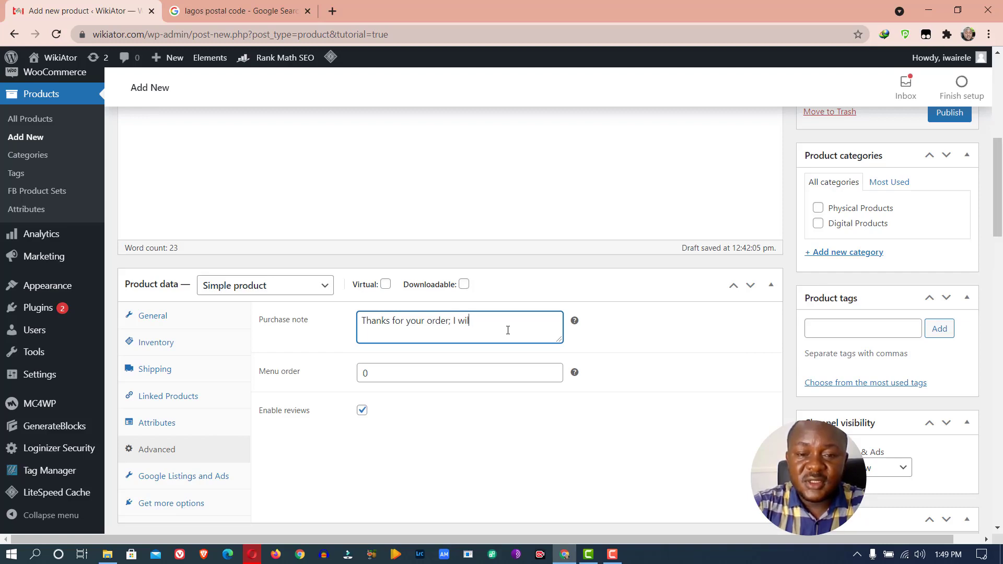
type("our cu")
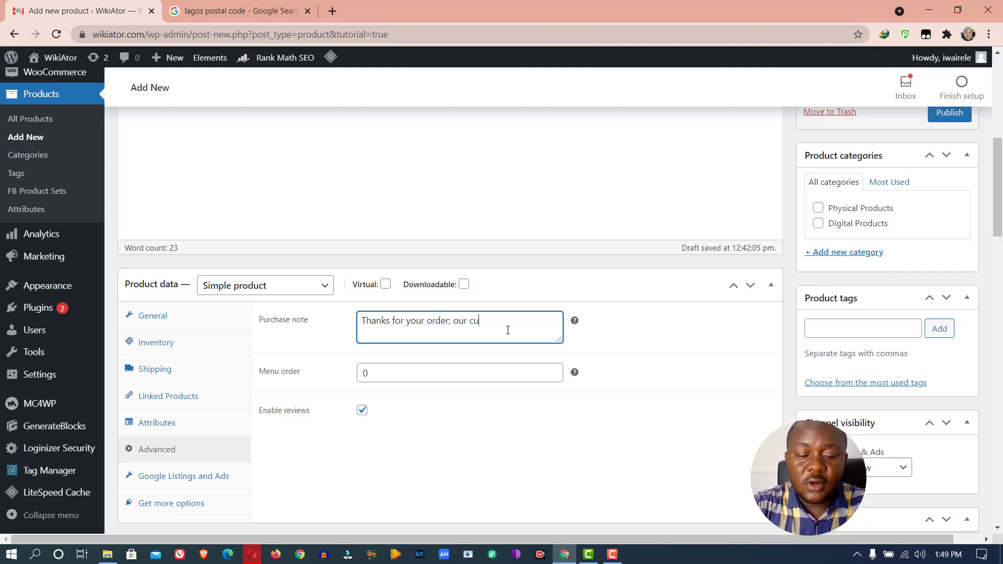
type("stomer agen")
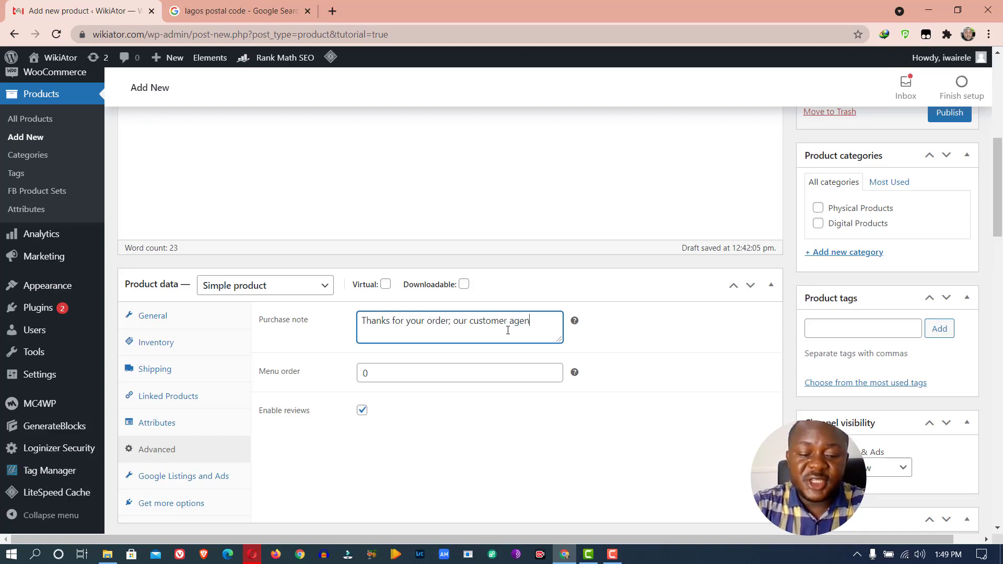
type("t will call you ")
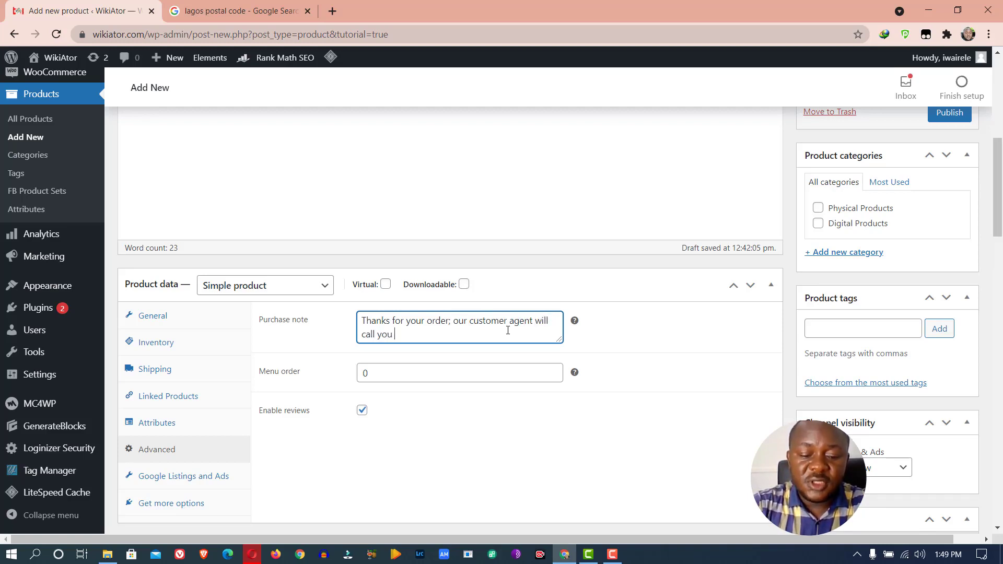
type("in few ")
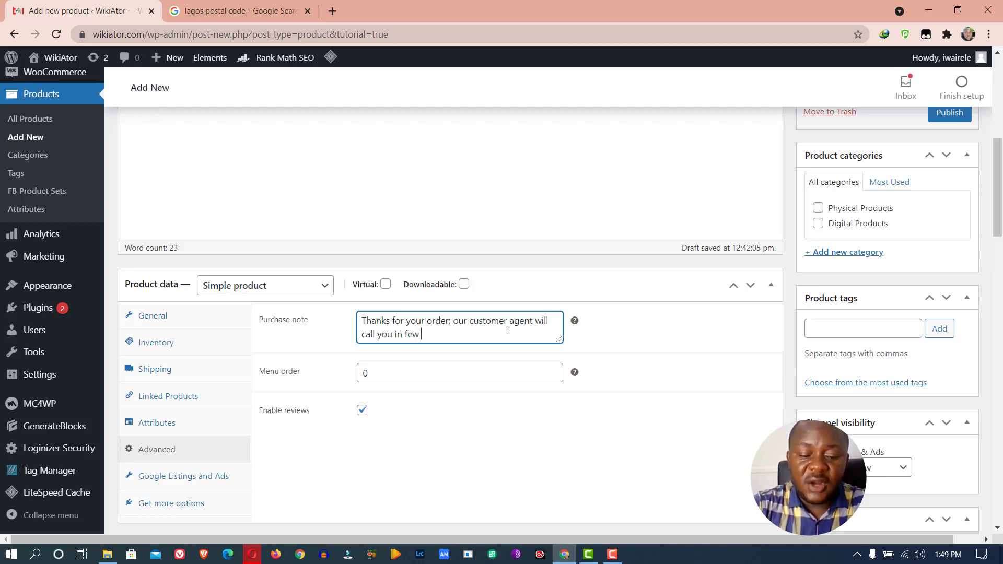
type("hours.")
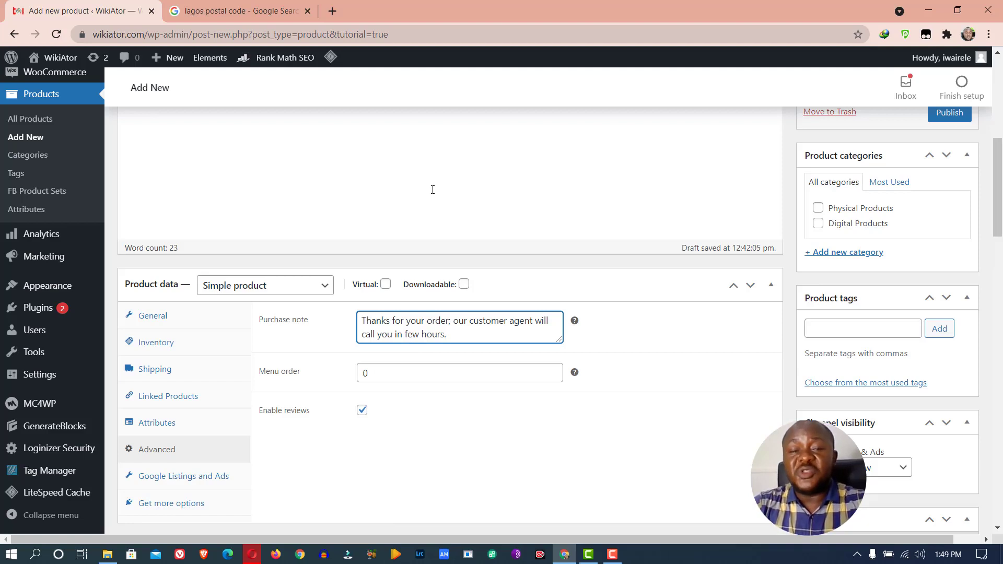
double_click(432, 380)
type("10")
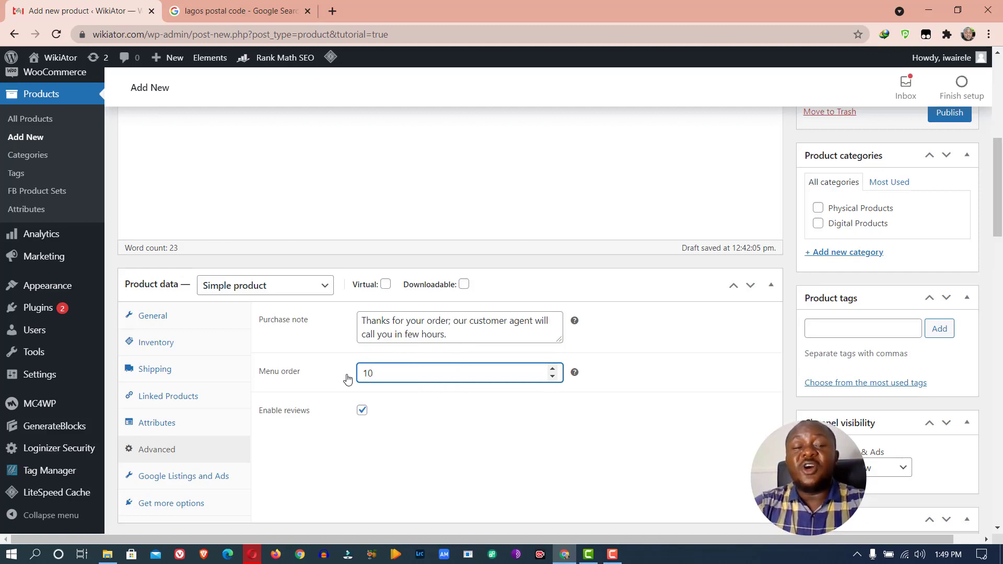
left_click(408, 374)
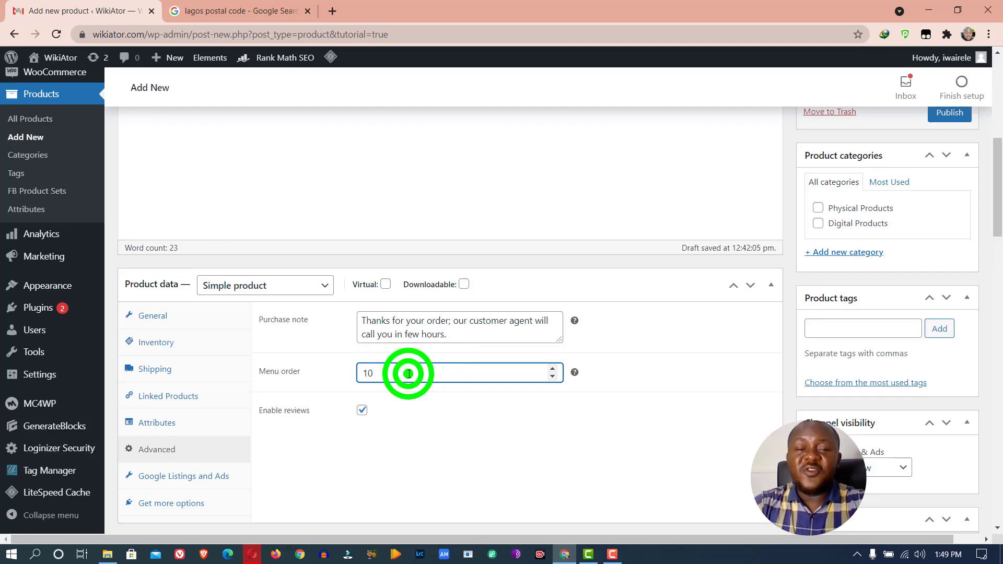
type("0")
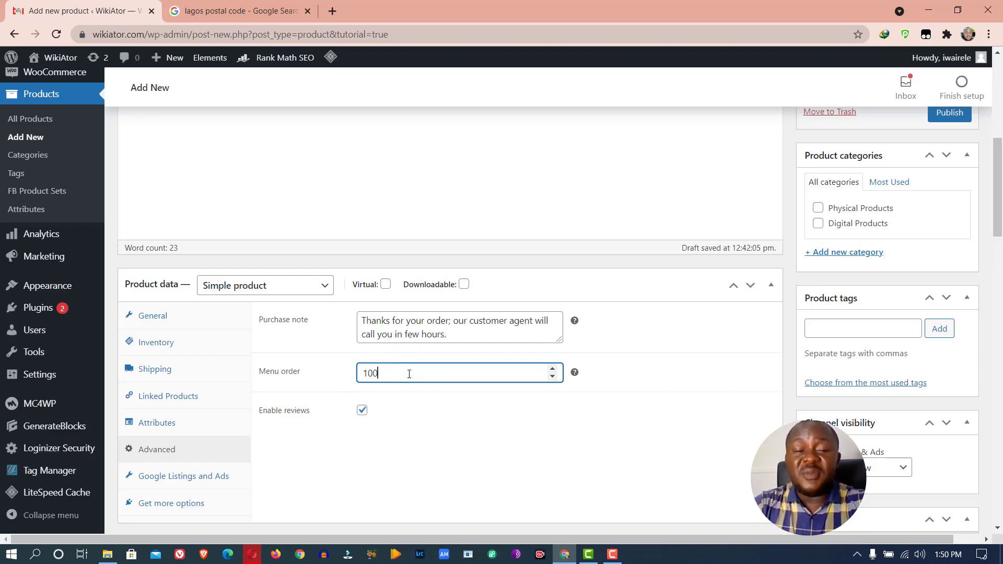
key("BackSpace")
key("BackSpace")
key("BackSpace")
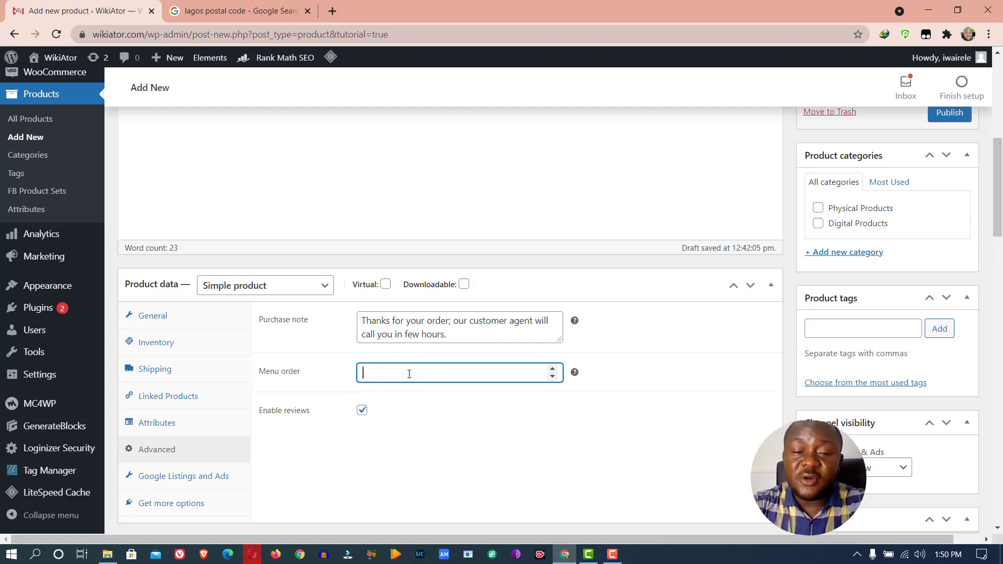
type("0")
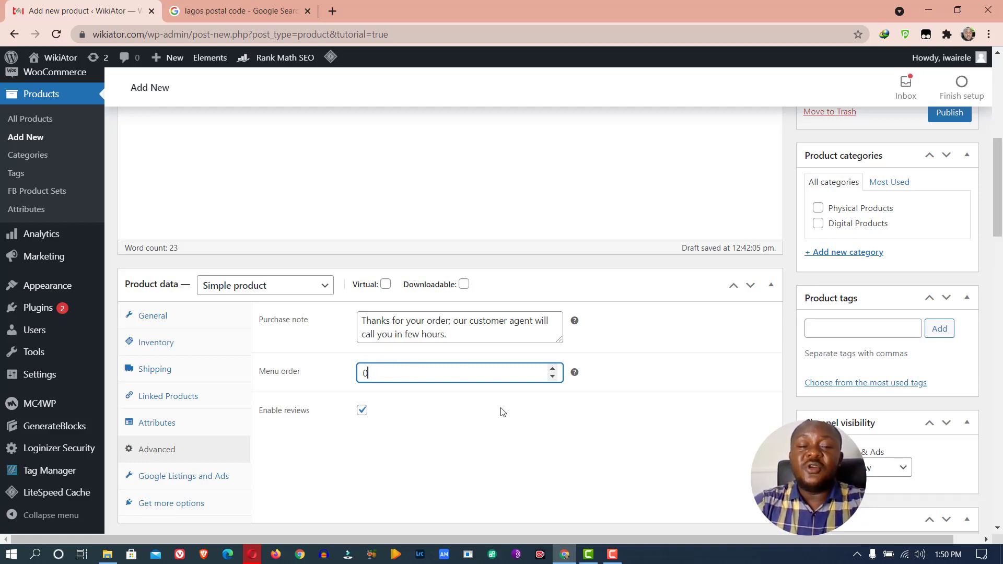
left_click(499, 411)
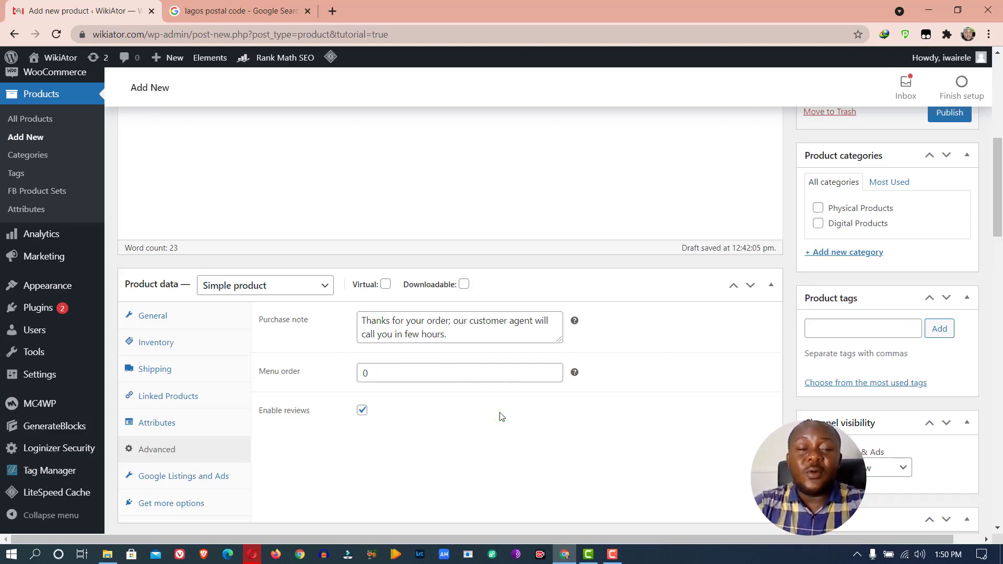
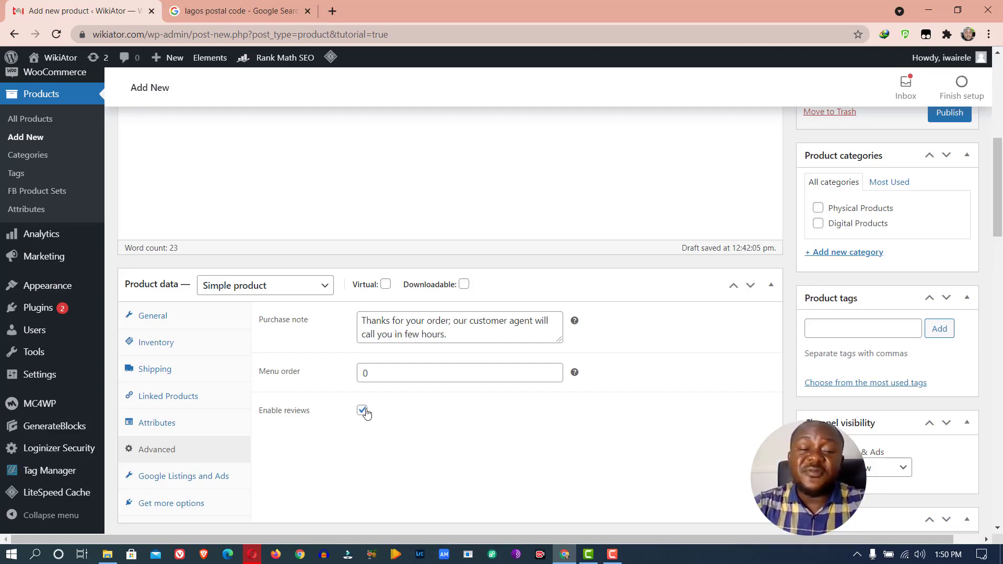
Turn product reviews off and back on, leaving them enabled
left_click(362, 410)
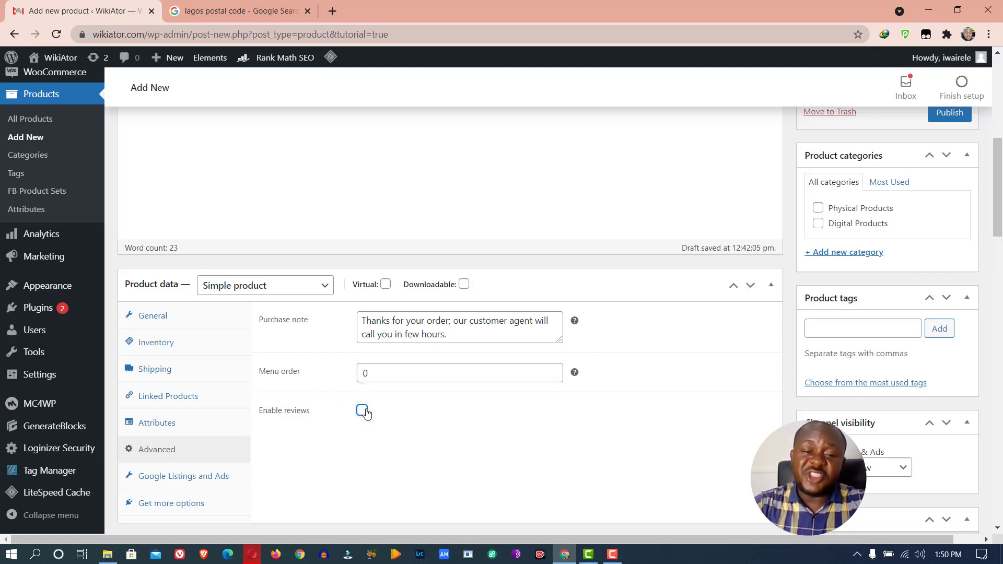
left_click(362, 411)
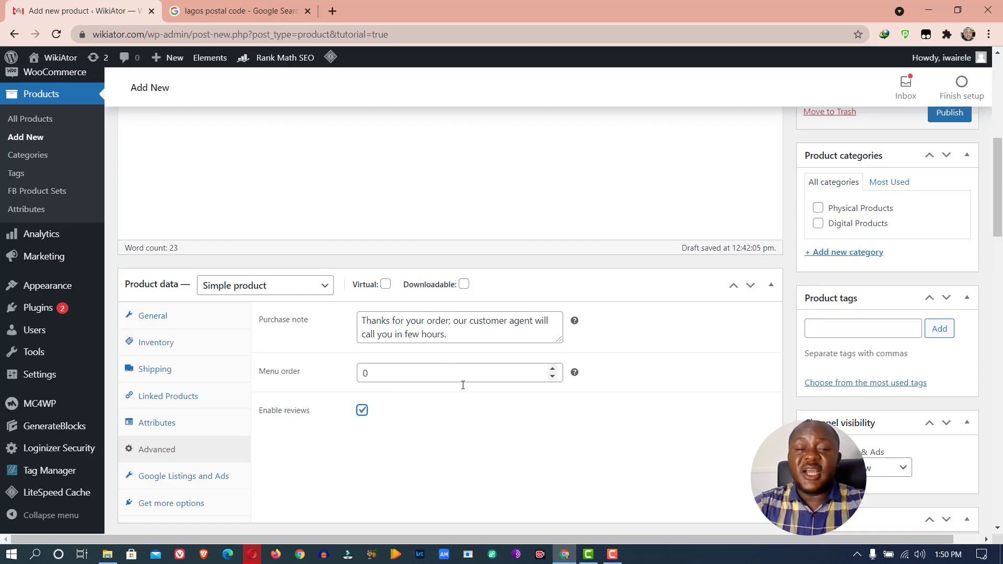
scroll(464, 413, "down", 6)
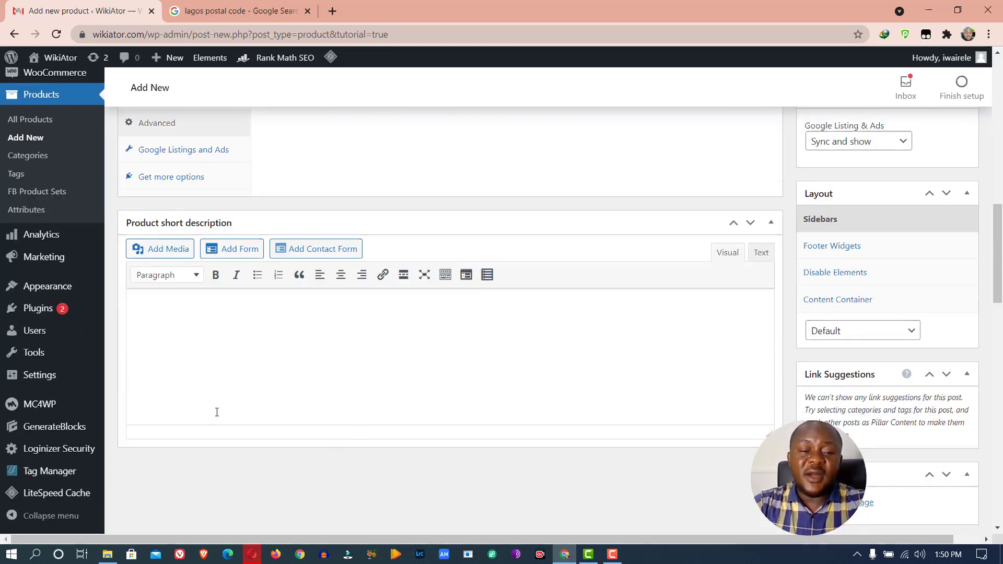
View the Google Listings and Ads fields (GTIN, Brand, Condition), glance at Get more options, then return
left_click(150, 155)
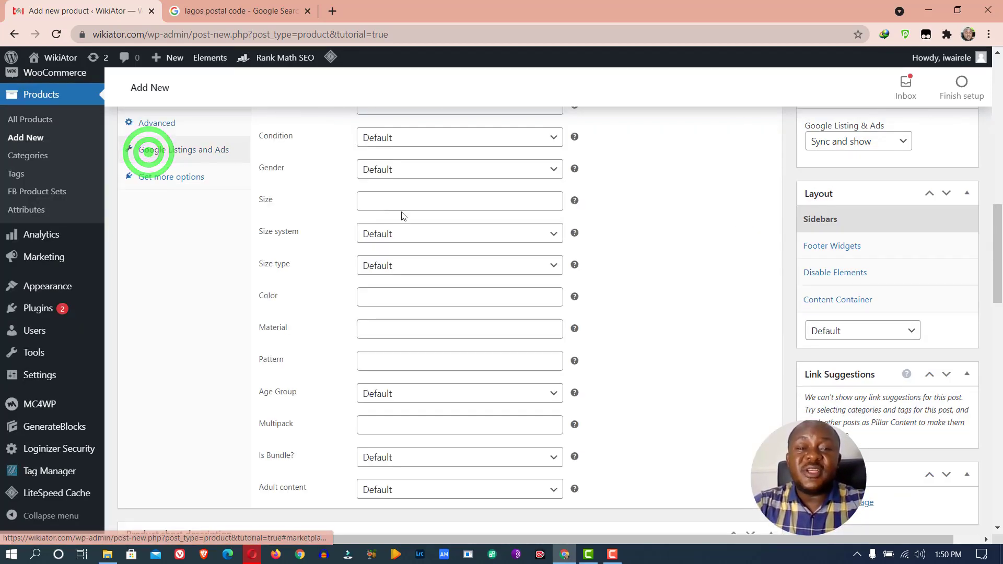
scroll(422, 251, "up", 5)
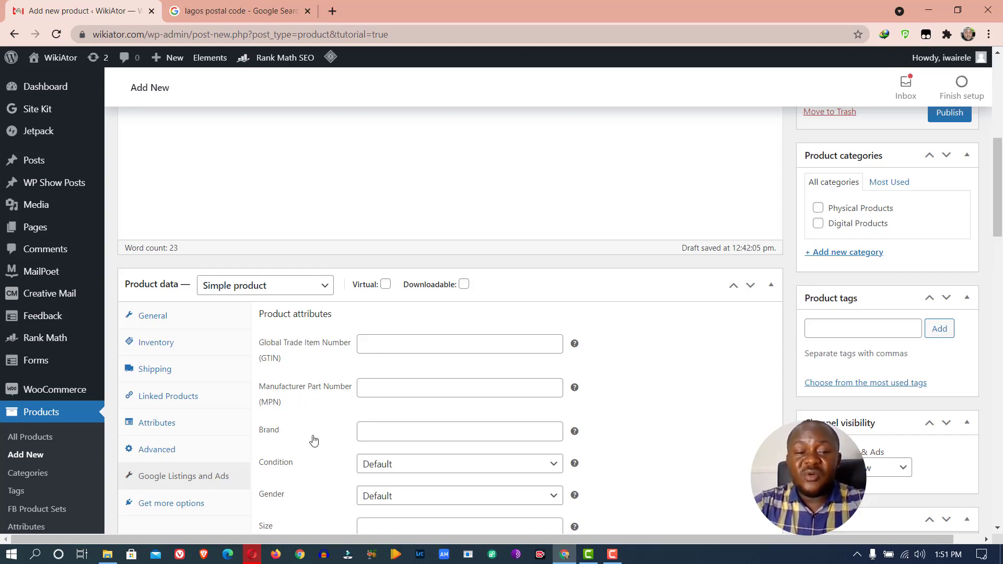
scroll(454, 379, "down", 6)
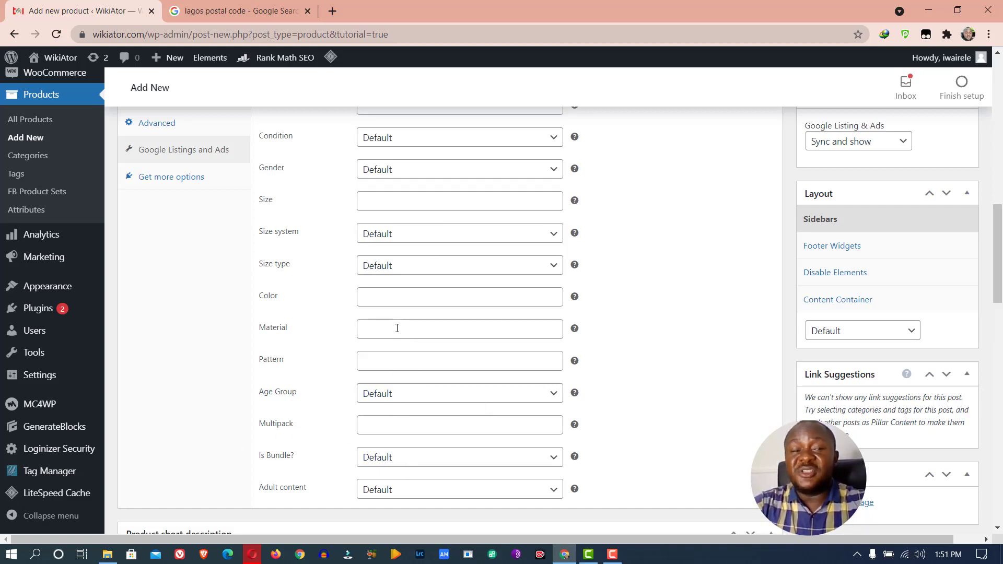
left_click(162, 176)
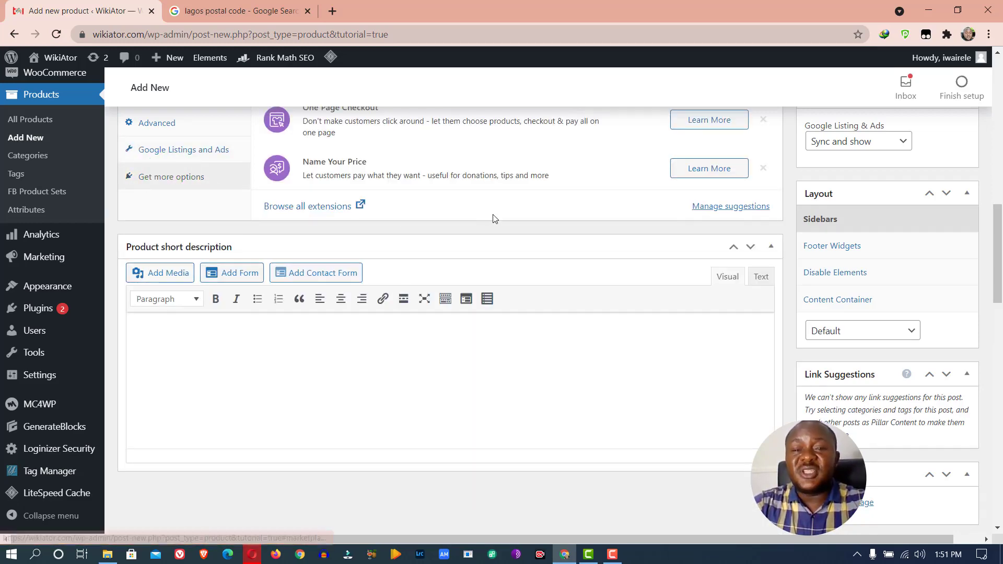
scroll(491, 219, "up", 6)
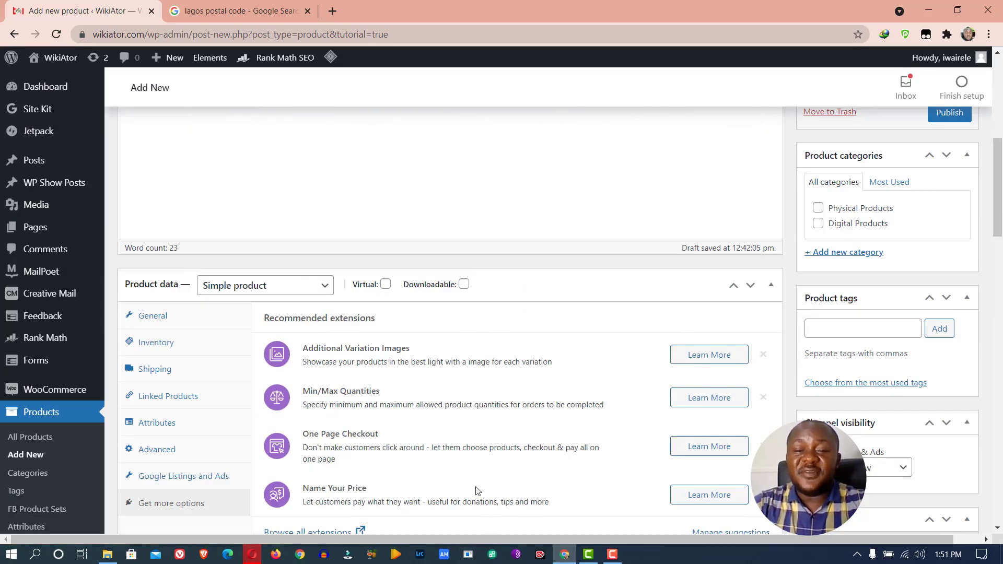
scroll(474, 423, "down", 6)
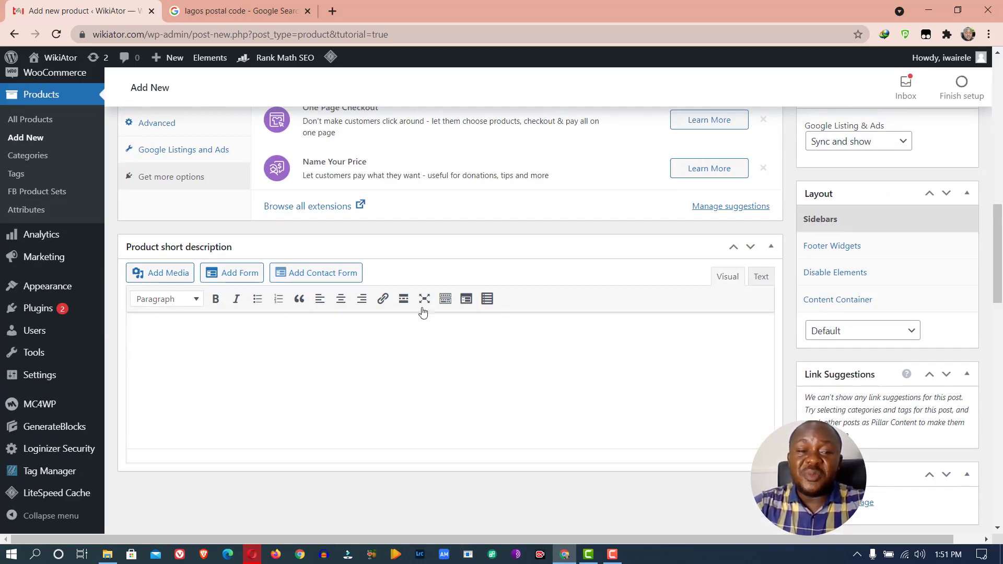
left_click(207, 160)
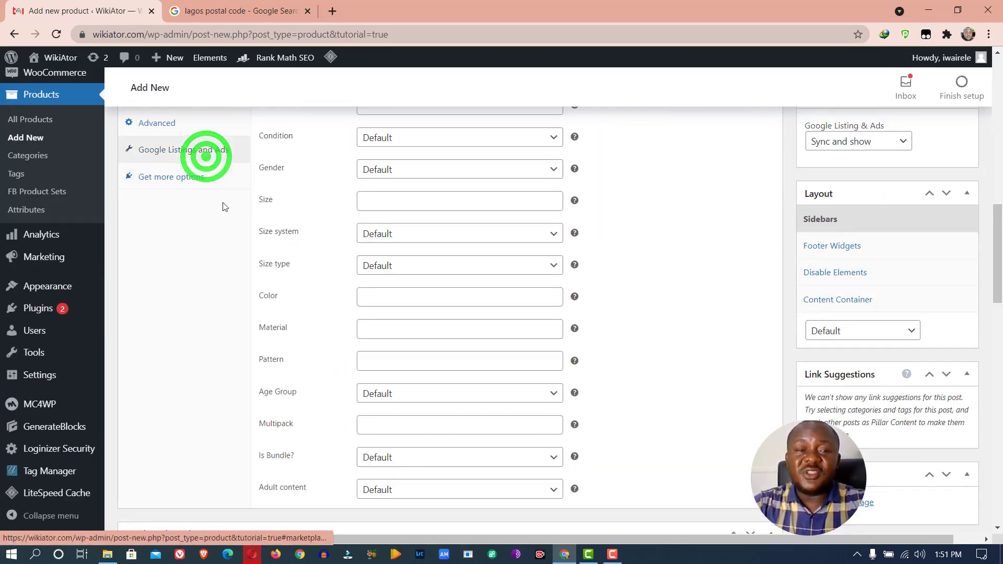
scroll(206, 162, "up", 6)
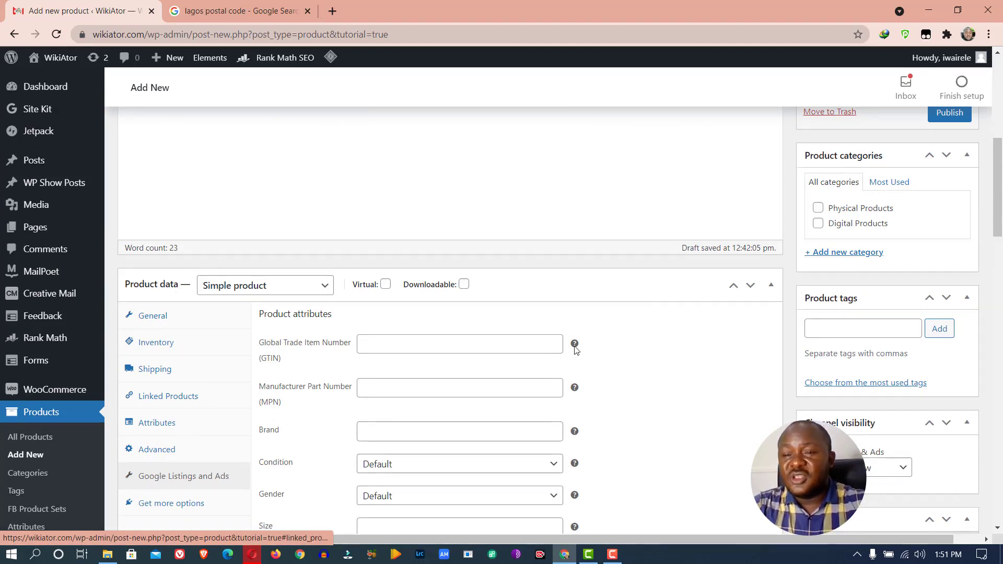
Leave only Physical Products ticked in Product categories, with Digital Products unchecked
left_click(854, 210)
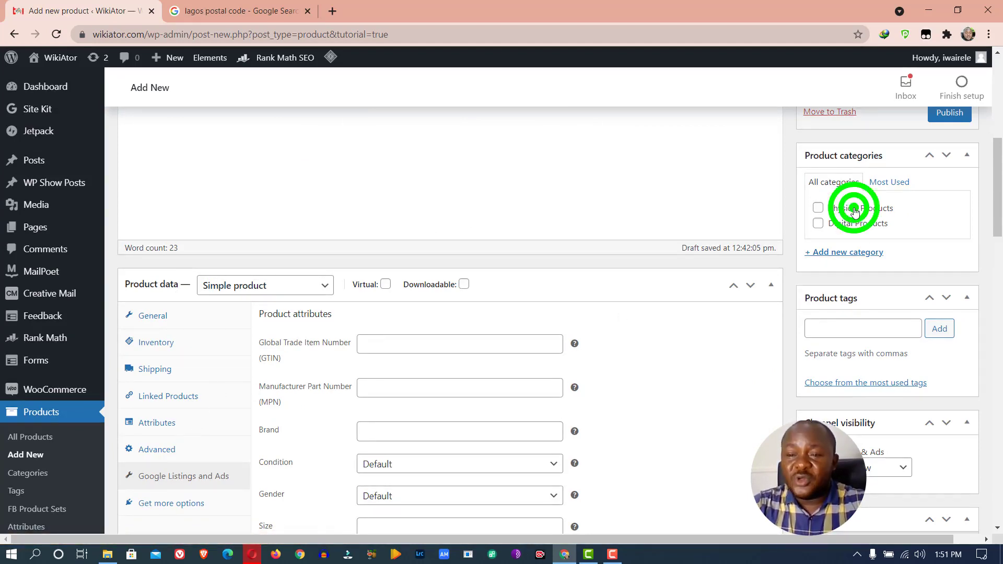
left_click(851, 222)
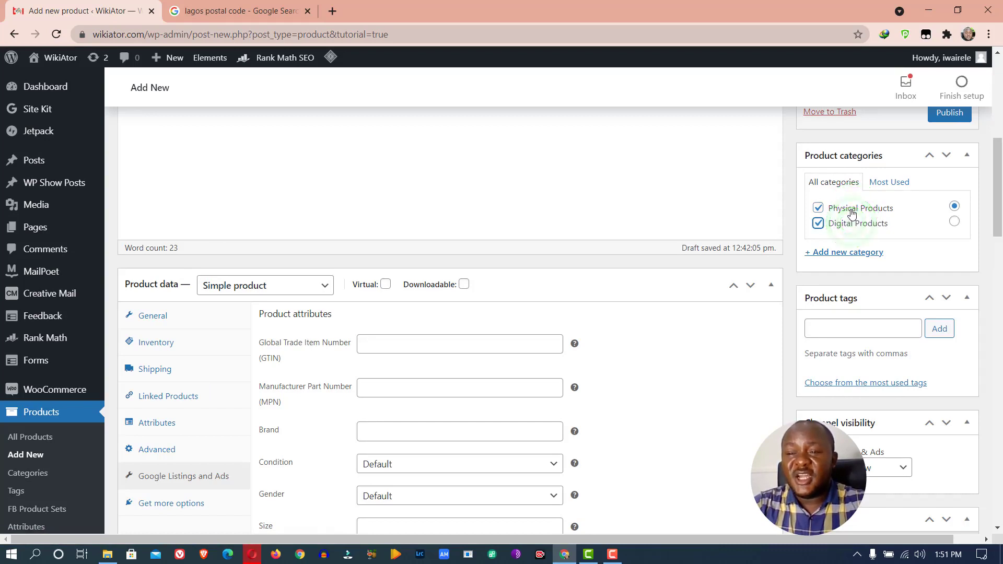
left_click(851, 207)
left_click(850, 223)
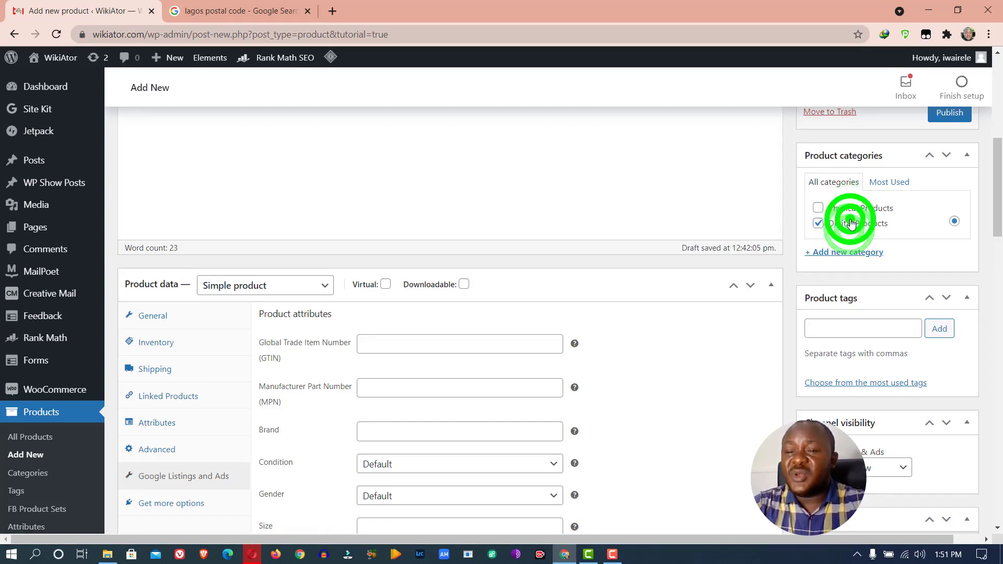
left_click(818, 210)
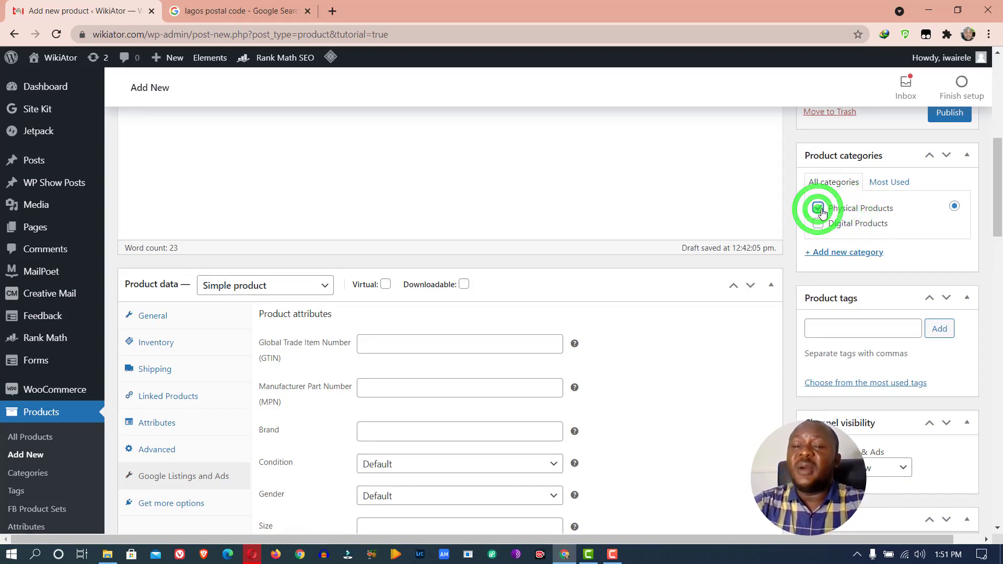
scroll(576, 168, "up", 10)
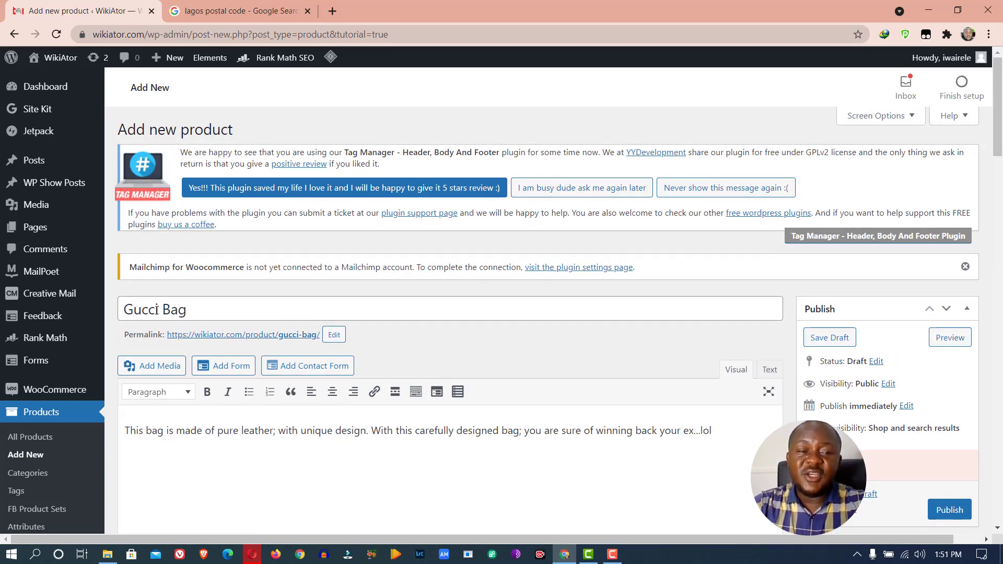
scroll(316, 317, "down", 15)
scroll(331, 249, "up", 6)
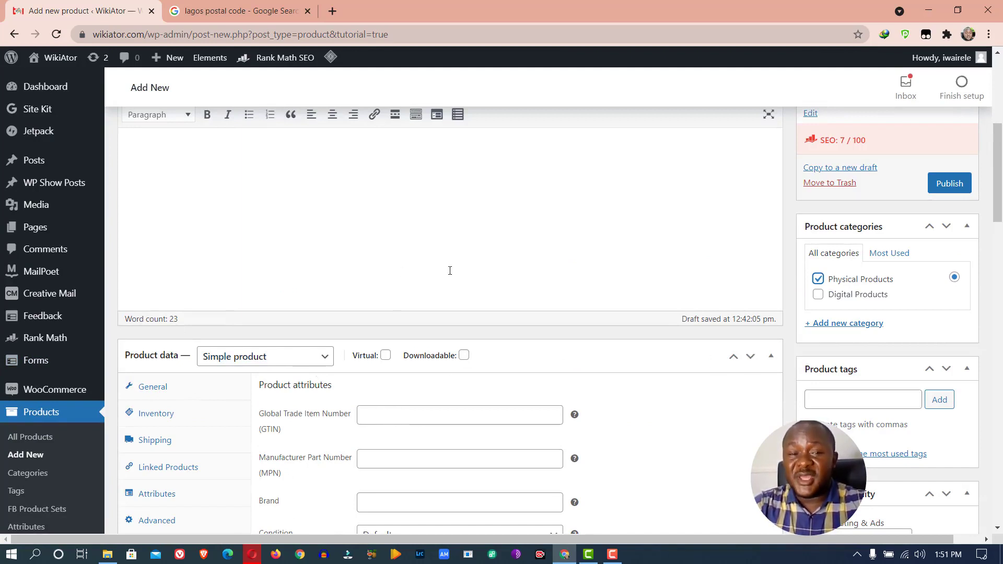
Add a new final paragraph 'Thanks' to the Gucci Bag description
scroll(450, 255, "up", 5)
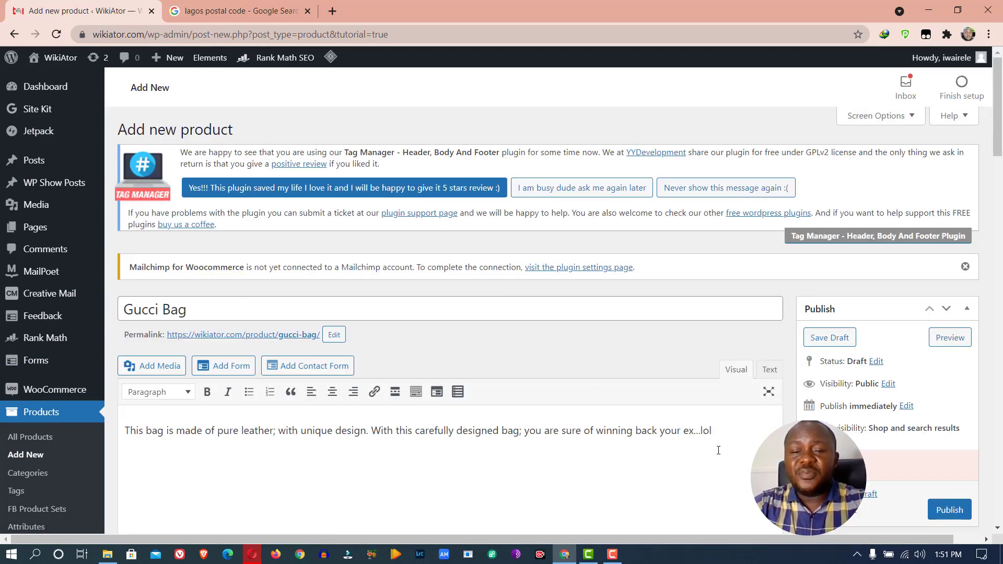
left_click(723, 429)
key("Return")
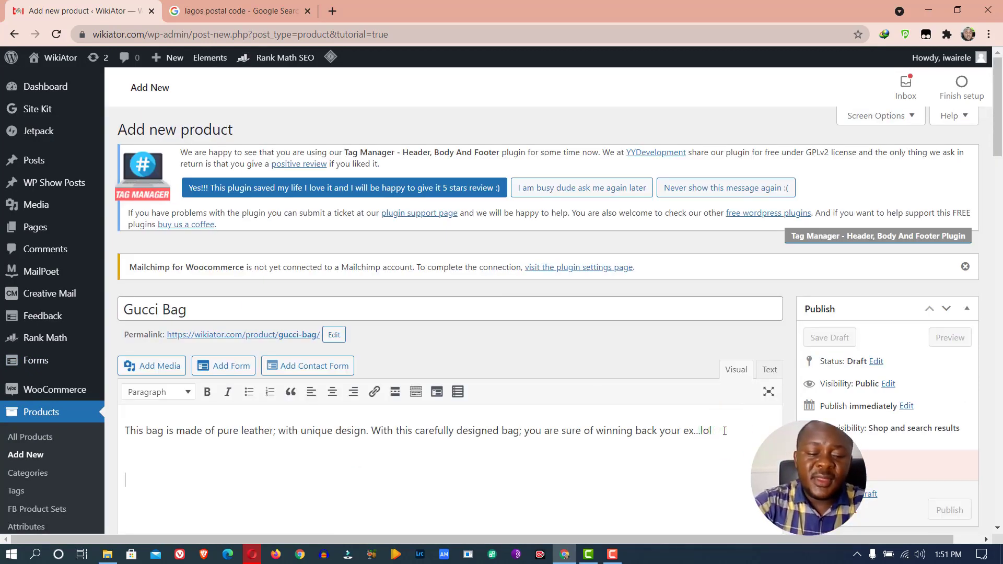
type("hete stt gh s")
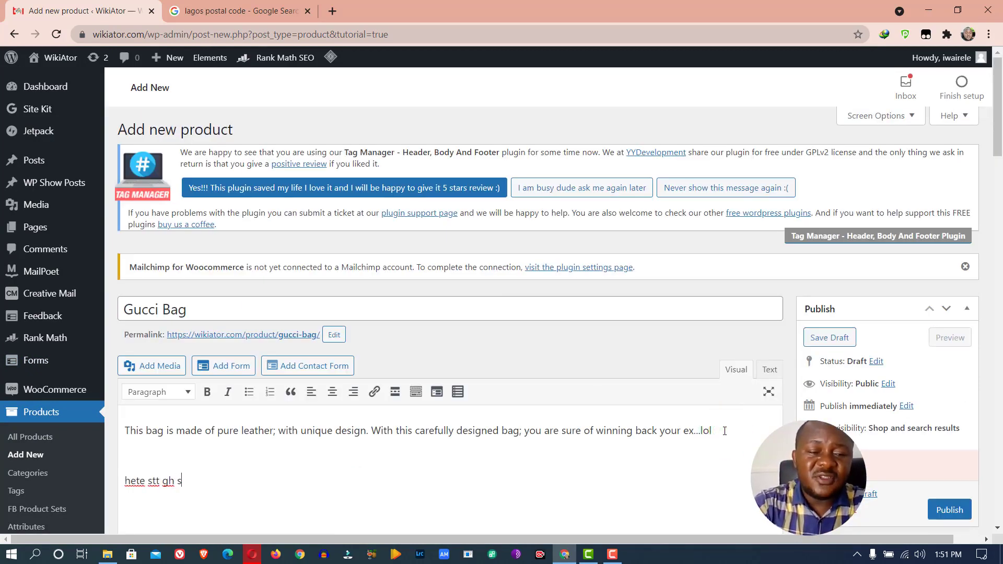
type(" yte sgeht s")
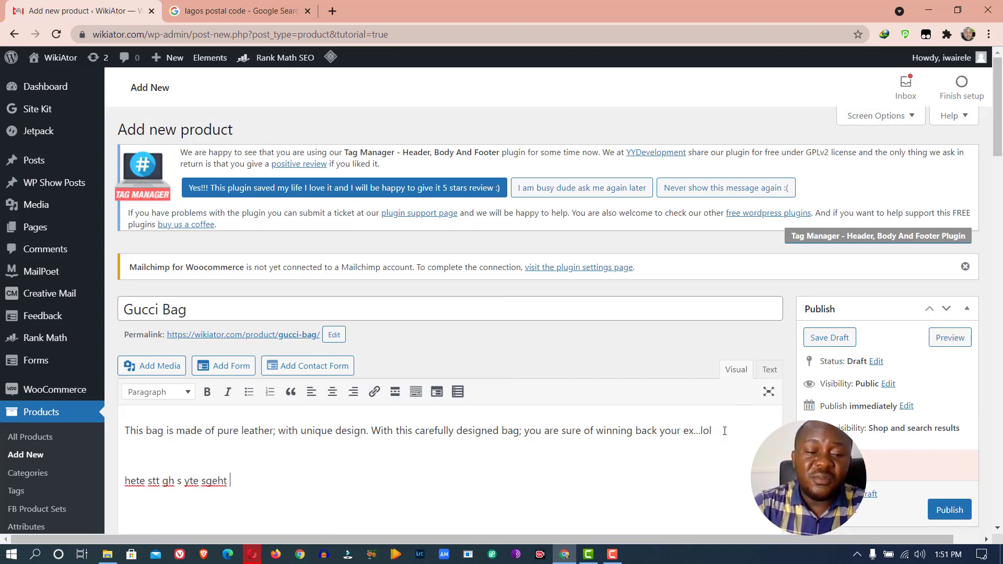
key("BackSpace")
key("BackSpace")
key("BackSpace")
key("BackSpace")
key("BackSpace")
key("BackSpace")
key("BackSpace")
key("BackSpace")
key("BackSpace")
key("BackSpace")
key("BackSpace")
key("BackSpace")
key("BackSpace")
key("BackSpace")
key("BackSpace")
key("BackSpace")
key("BackSpace")
key("BackSpace")
key("BackSpace")
key("BackSpace")
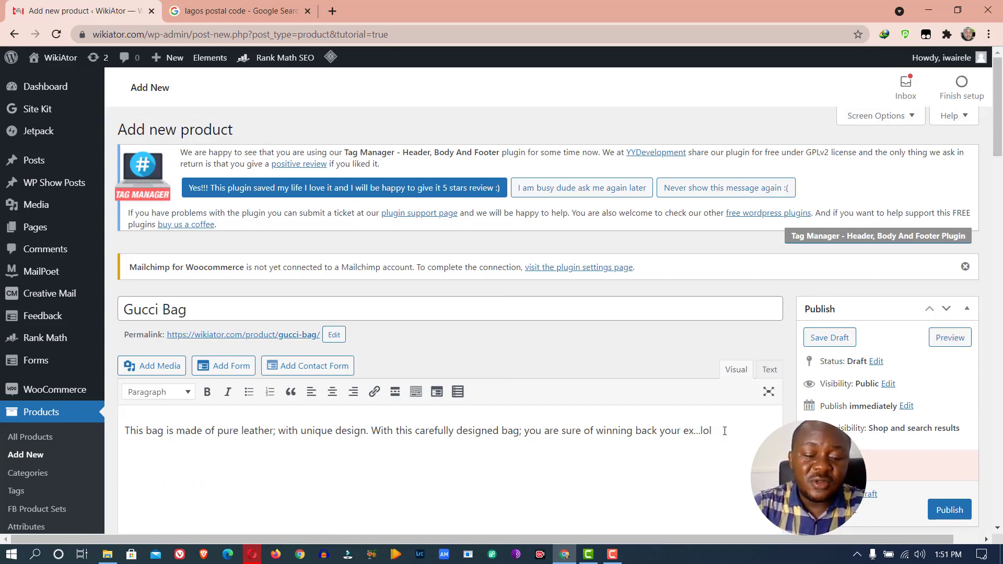
type("Thajj")
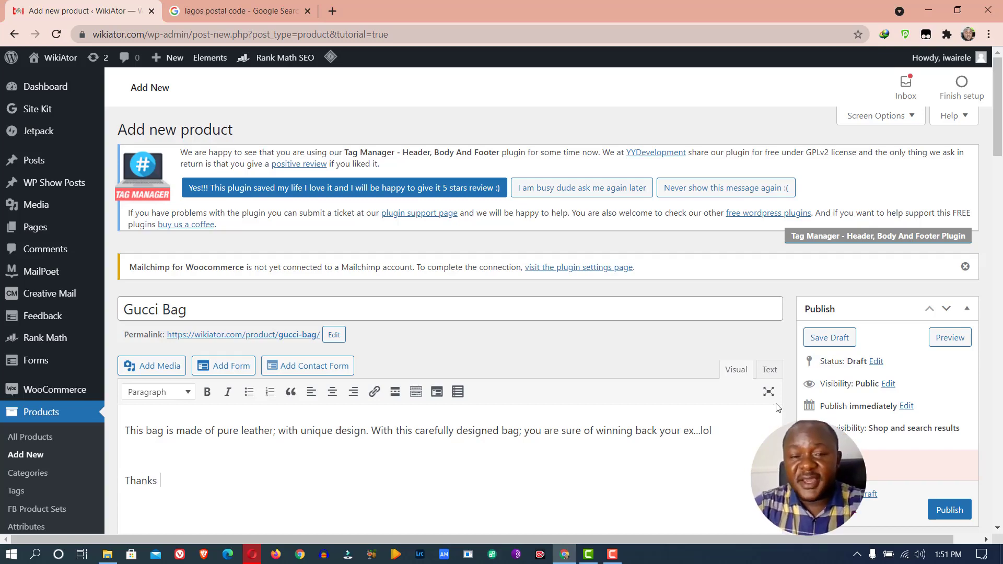
Collapse the Product data panel
scroll(785, 425, "down", 6)
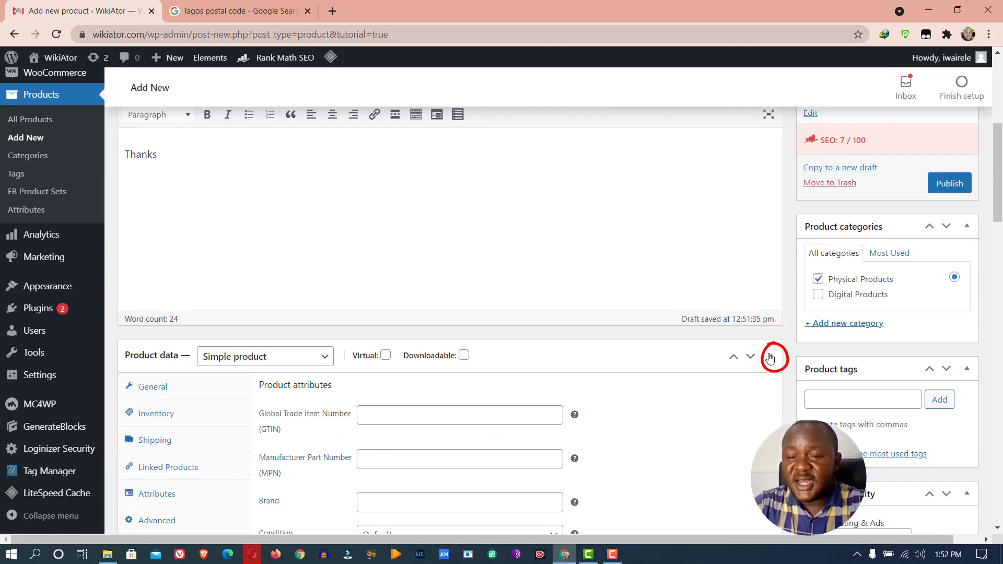
left_click(772, 360)
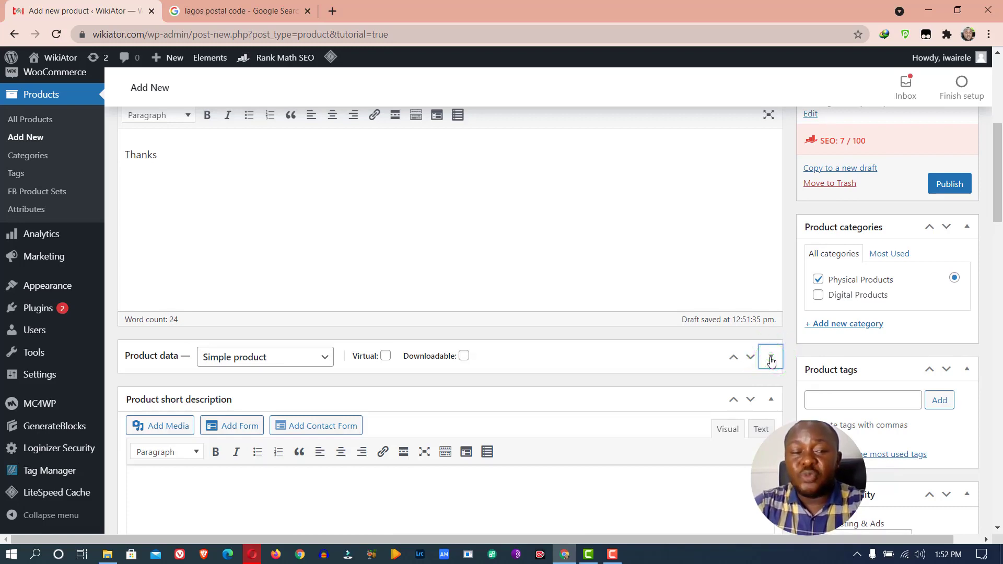
left_click(997, 193)
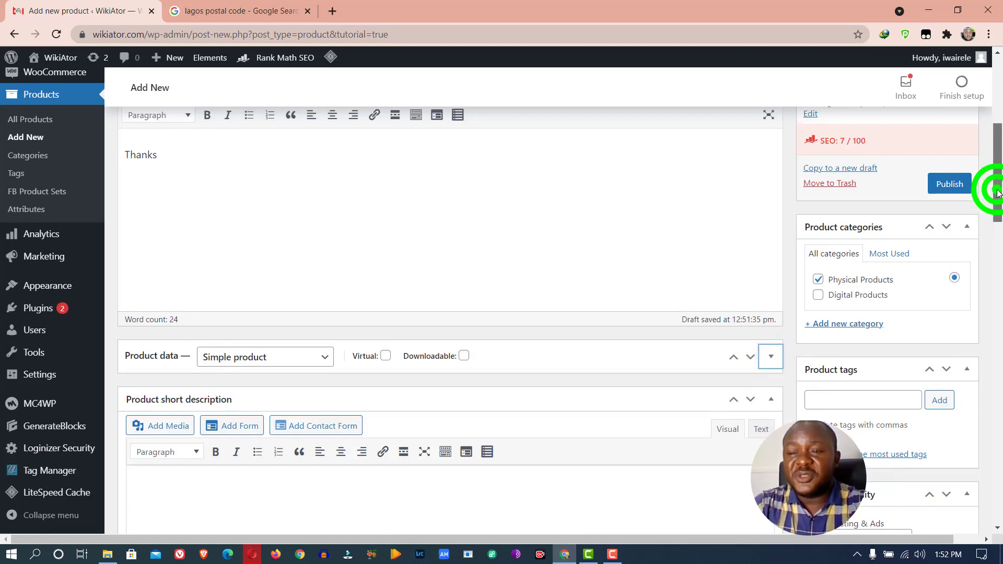
scroll(997, 193, "down", 5)
left_click(555, 282)
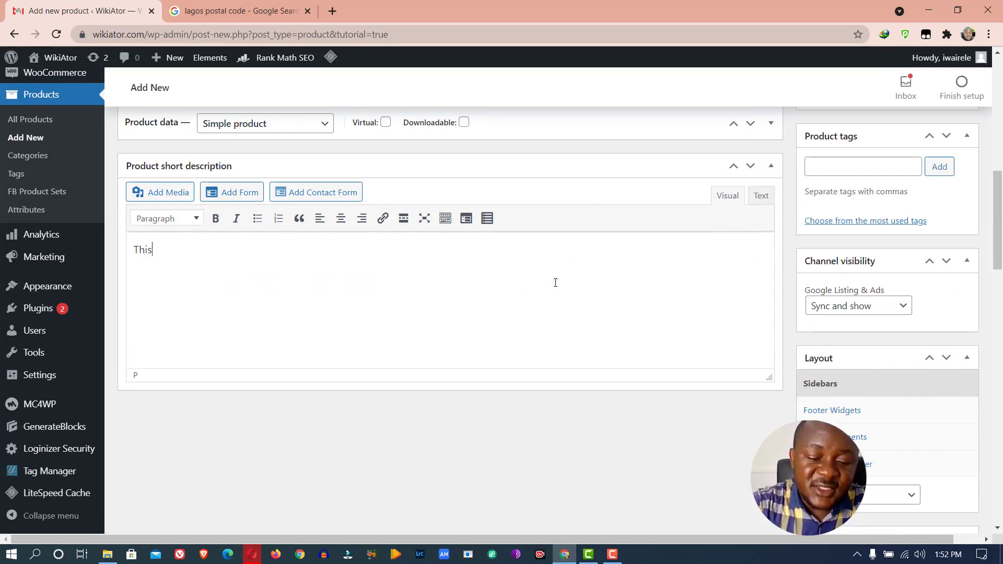
type("This is a shor")
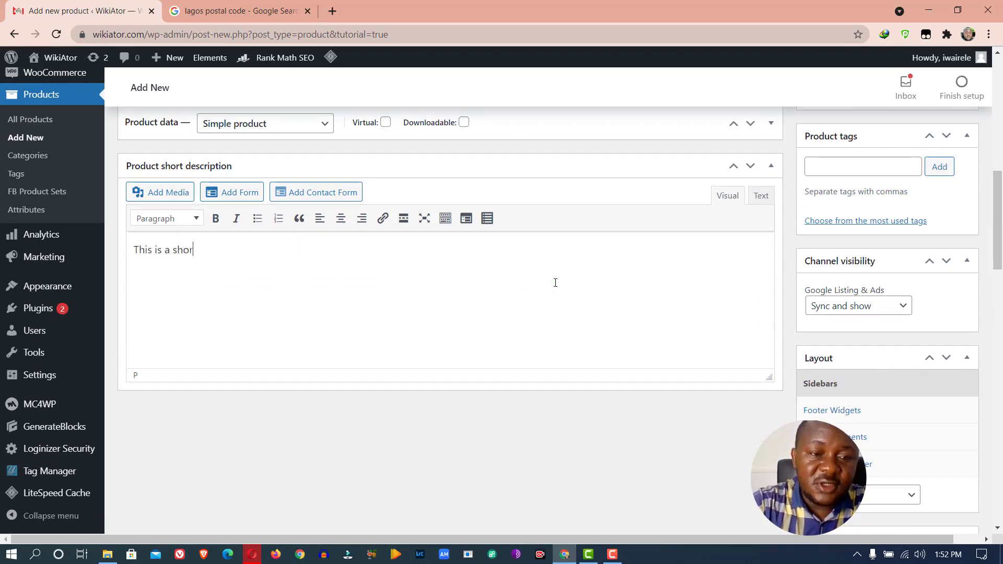
type("t product descri")
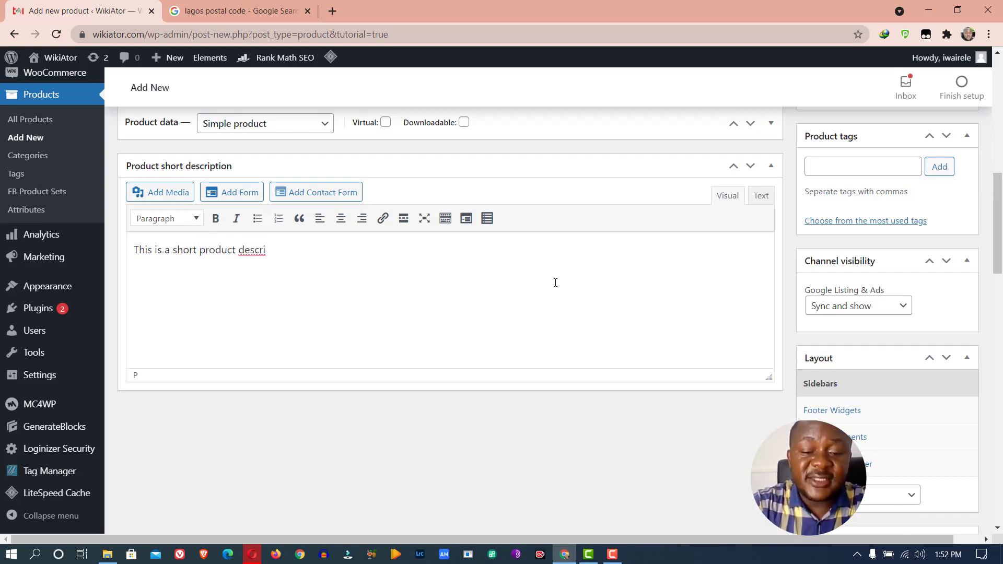
type("ption.")
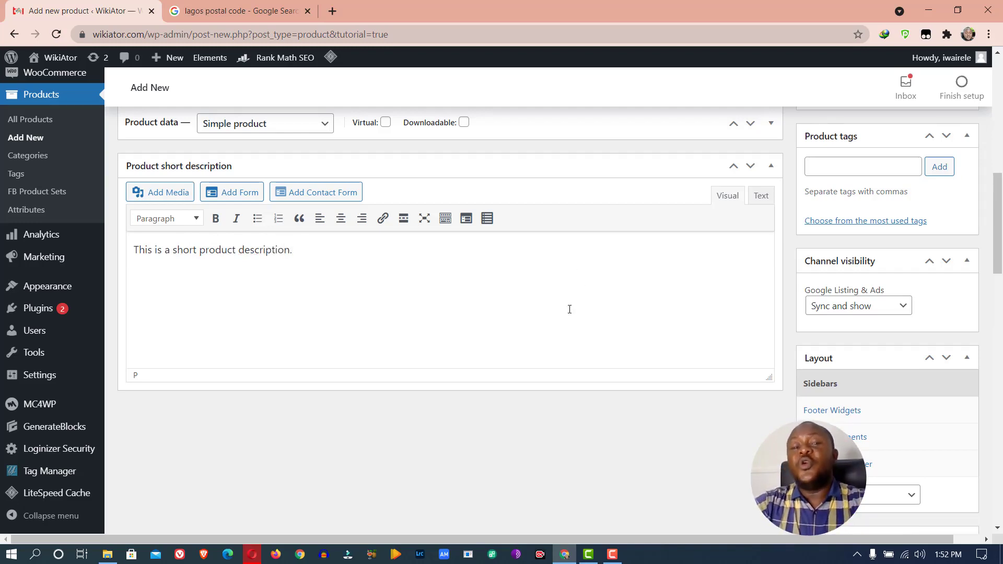
scroll(490, 300, "up", 6)
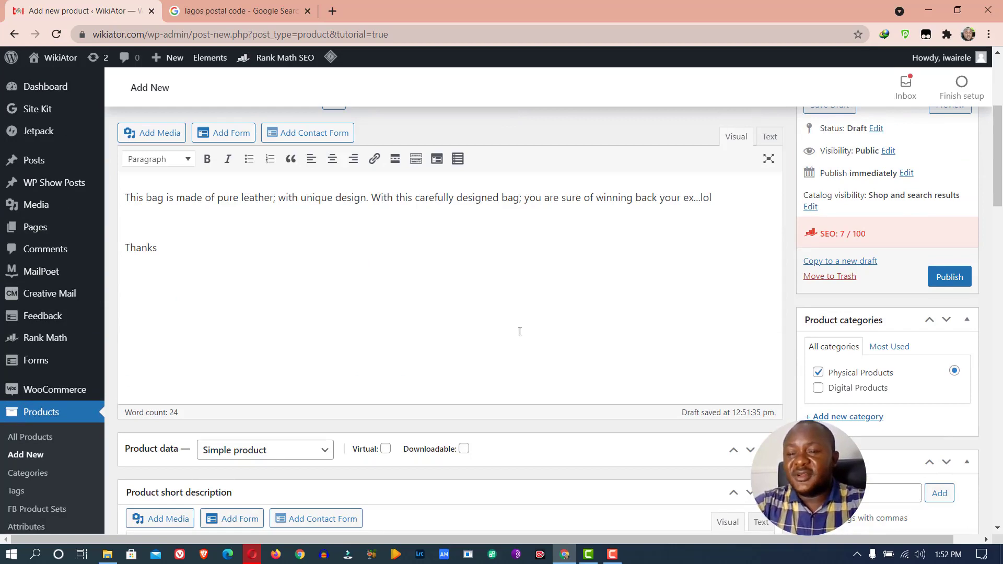
scroll(514, 324, "down", 6)
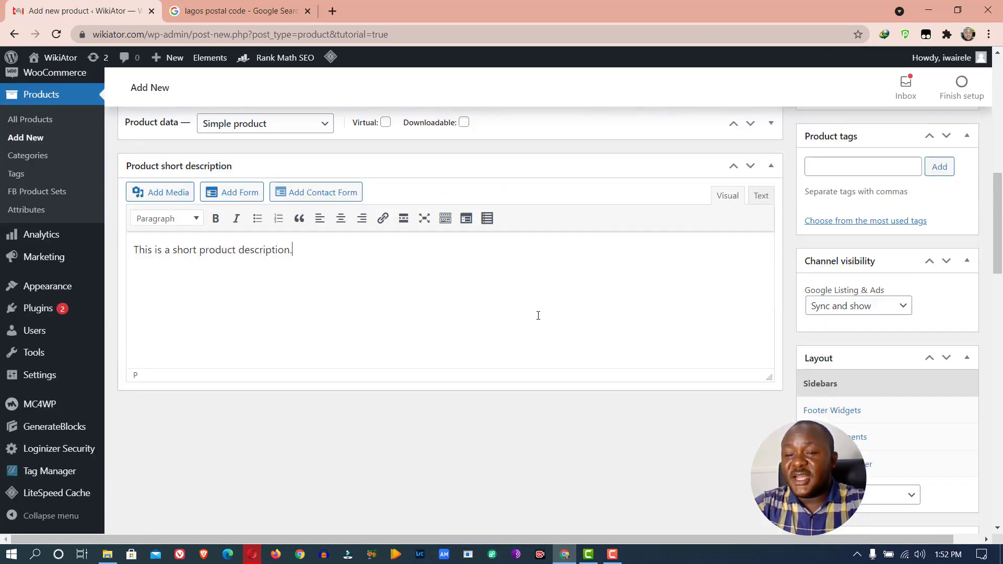
left_click(858, 166)
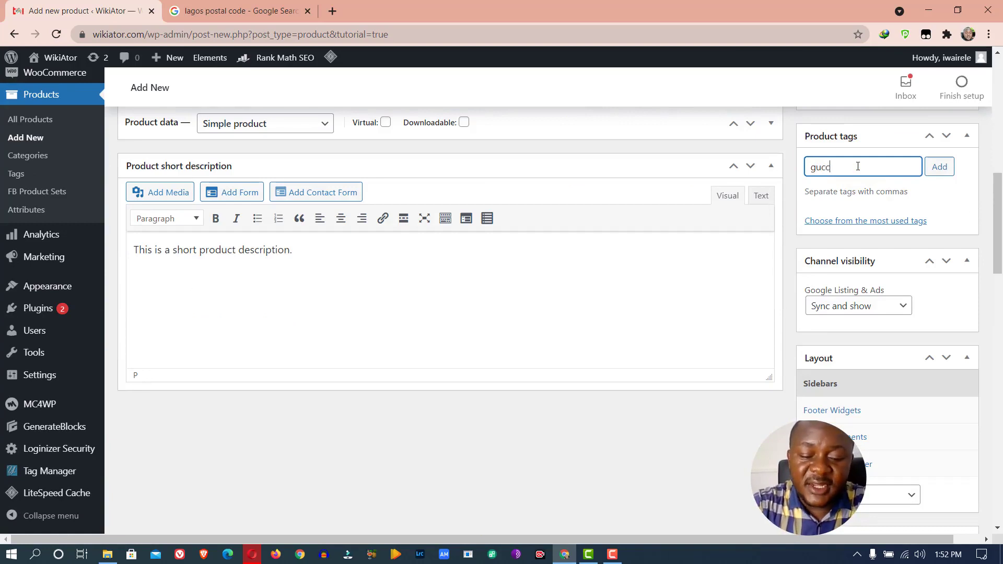
Add the product tags 'gucci bag' and 'gucci fashion bag'
type("gucci bag")
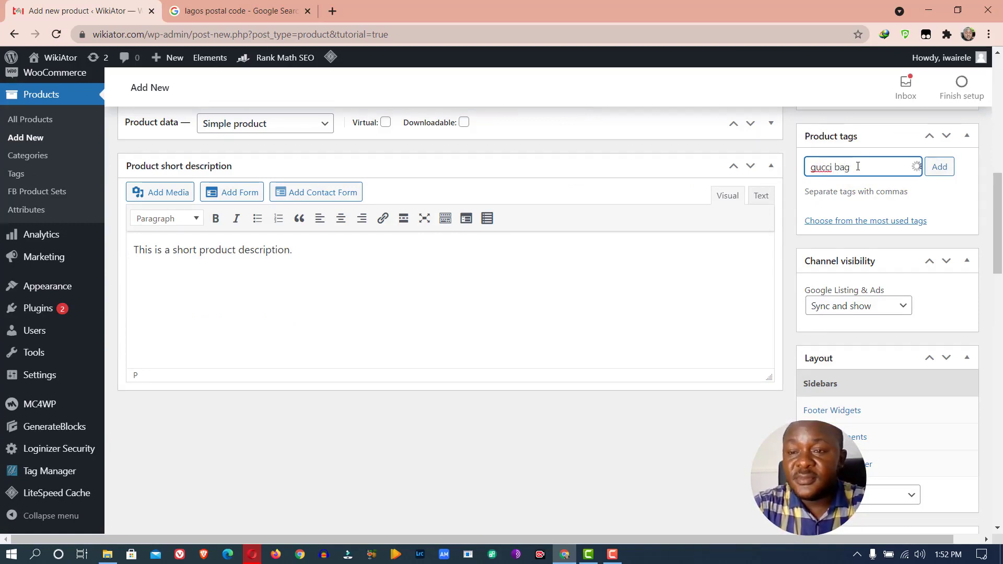
key("Return")
type("gu")
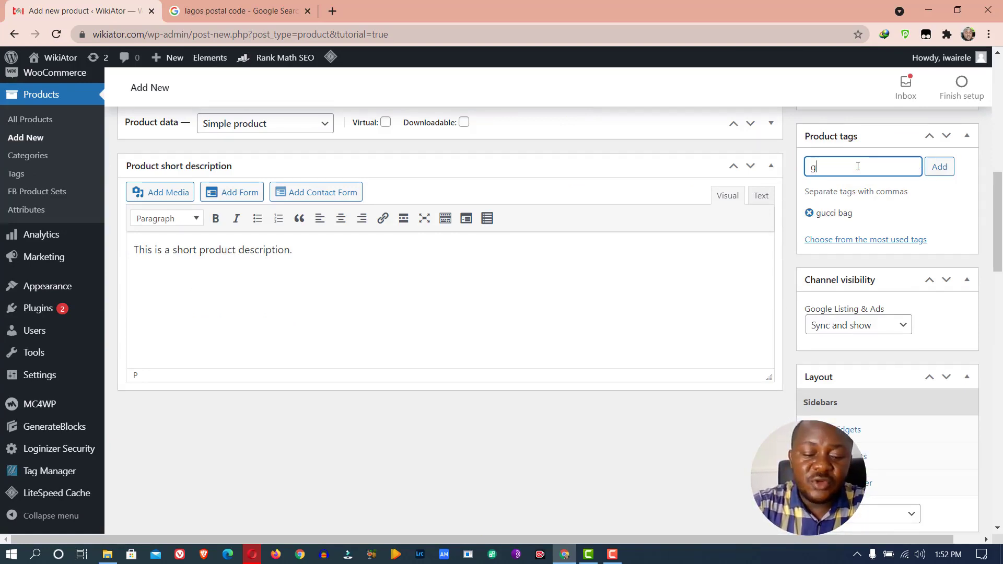
type("cci ")
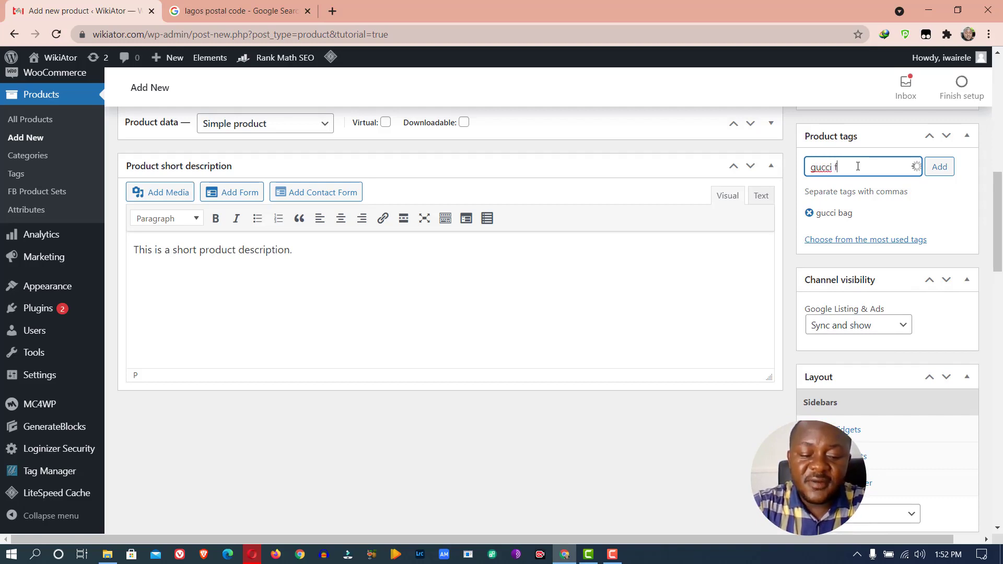
type("fashion bag")
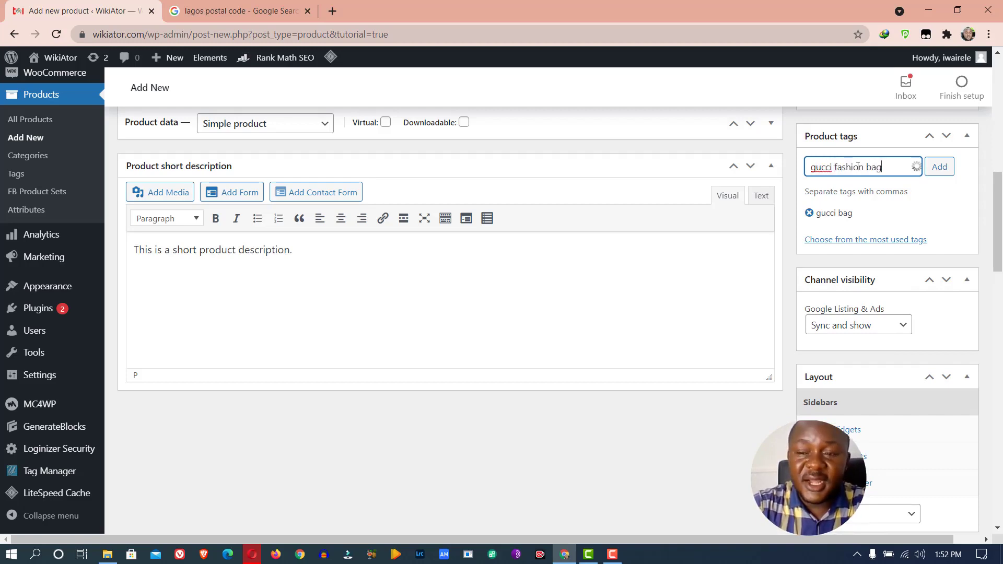
key("Return")
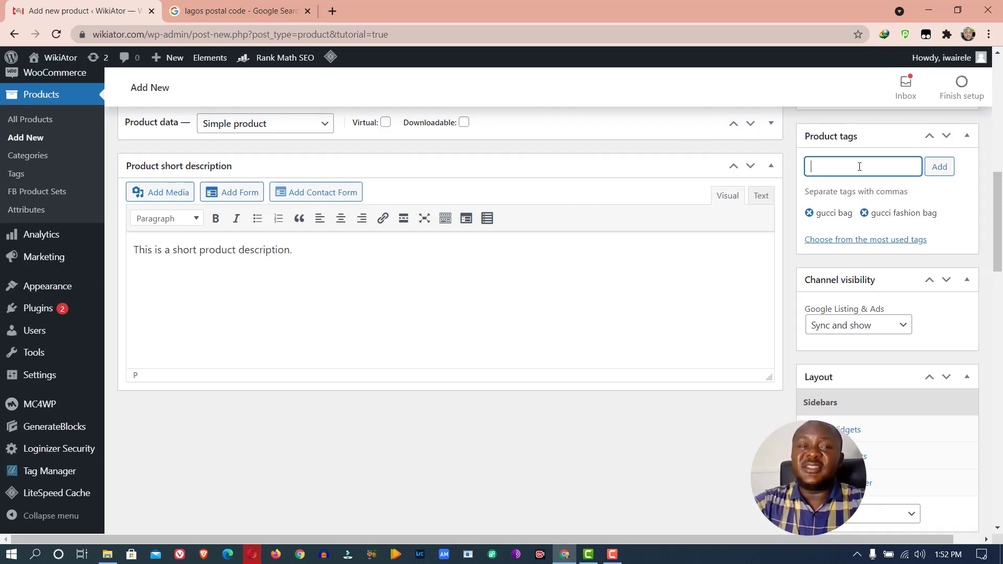
Replace the lagos postal code Google search with a search for 'gucci bag'
left_click(277, 9)
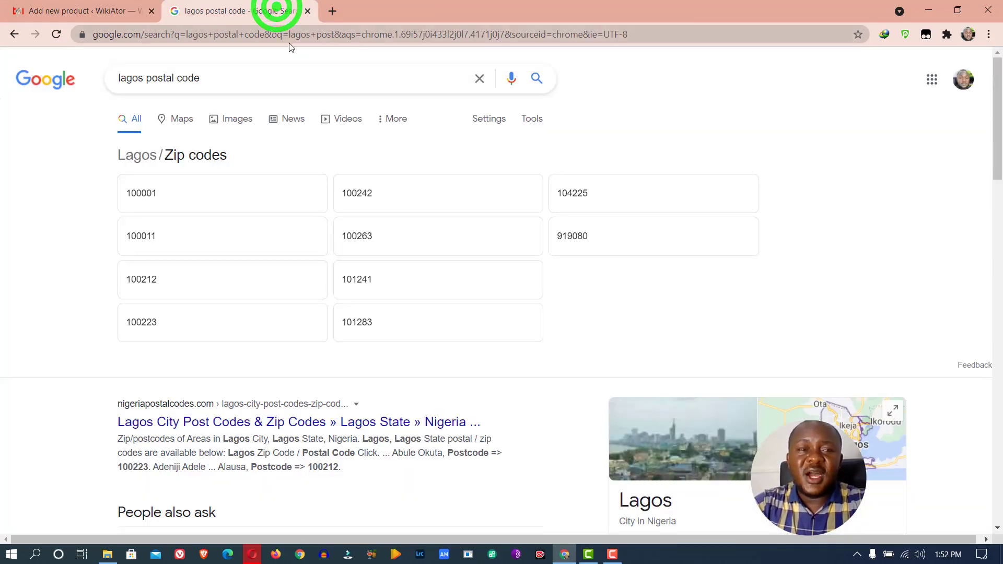
triple_click(277, 81)
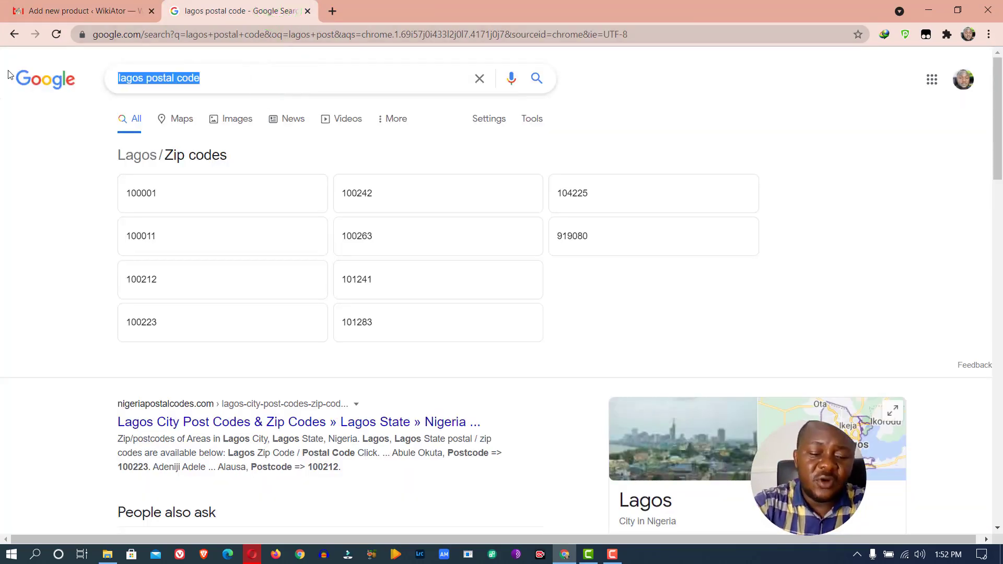
type("gucci")
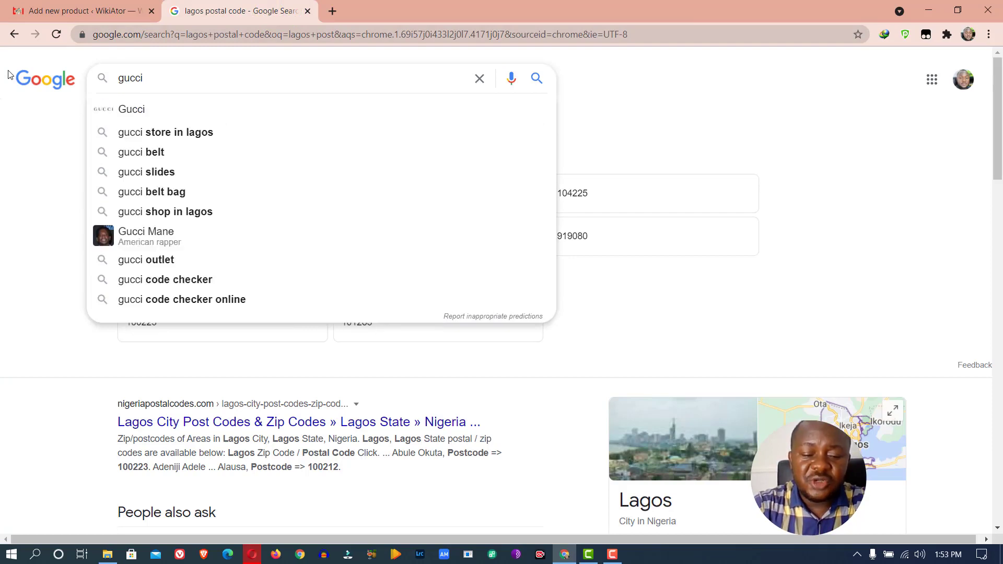
type(" bag")
key("Return")
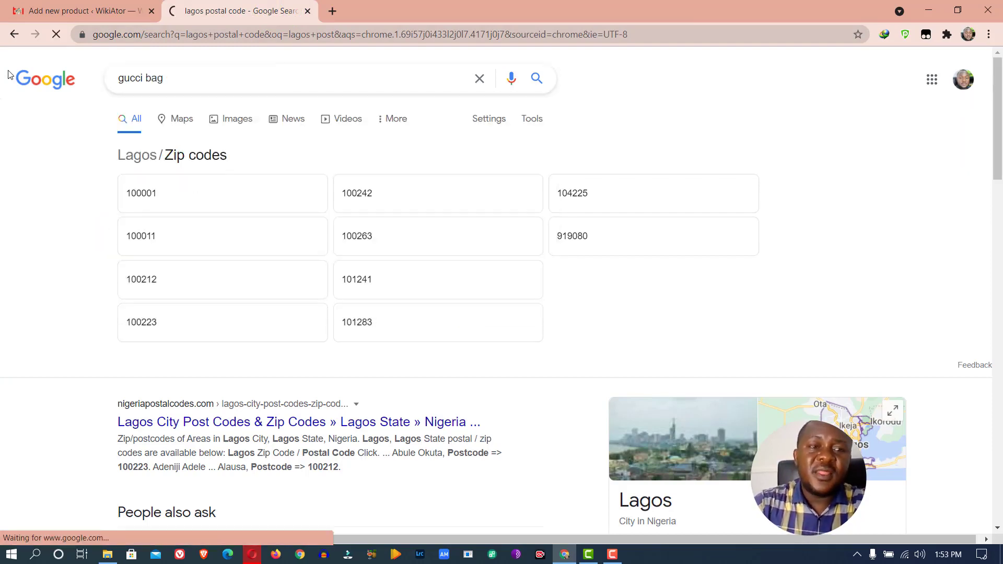
In a new tab, search Google for 'aliexpress' and open the AliExpress home page
left_click(335, 16)
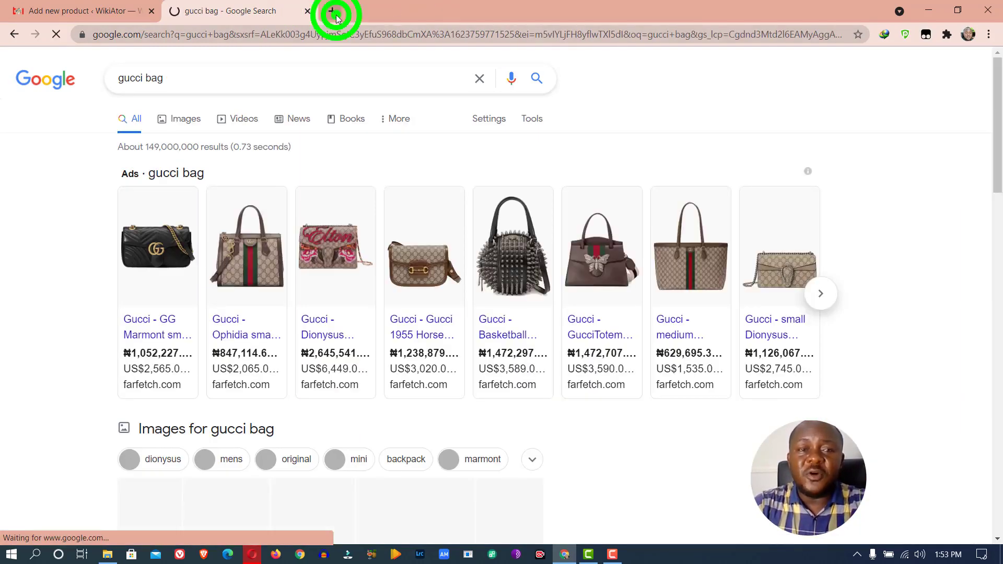
type("aliex")
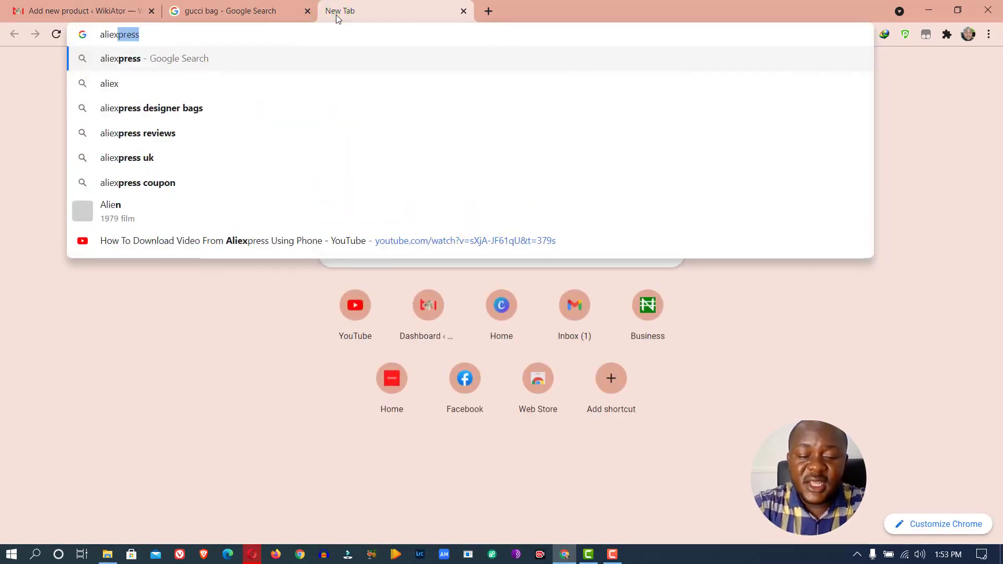
type("pre")
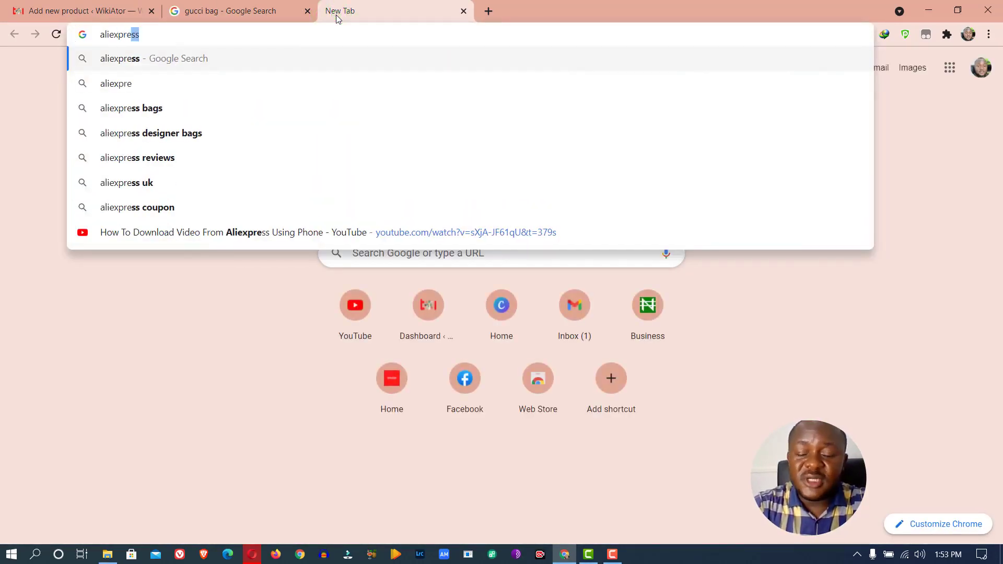
key("Return")
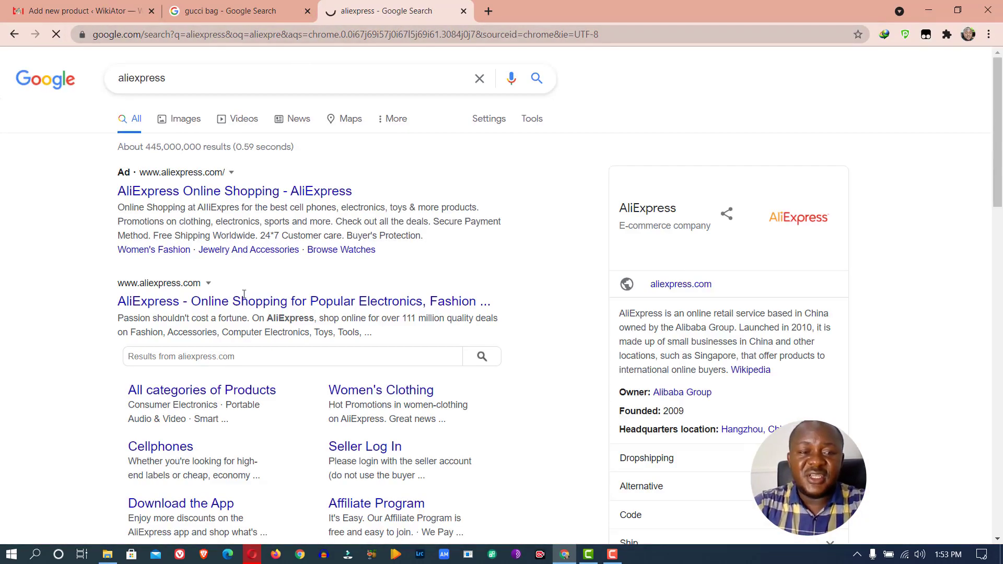
left_click(237, 303)
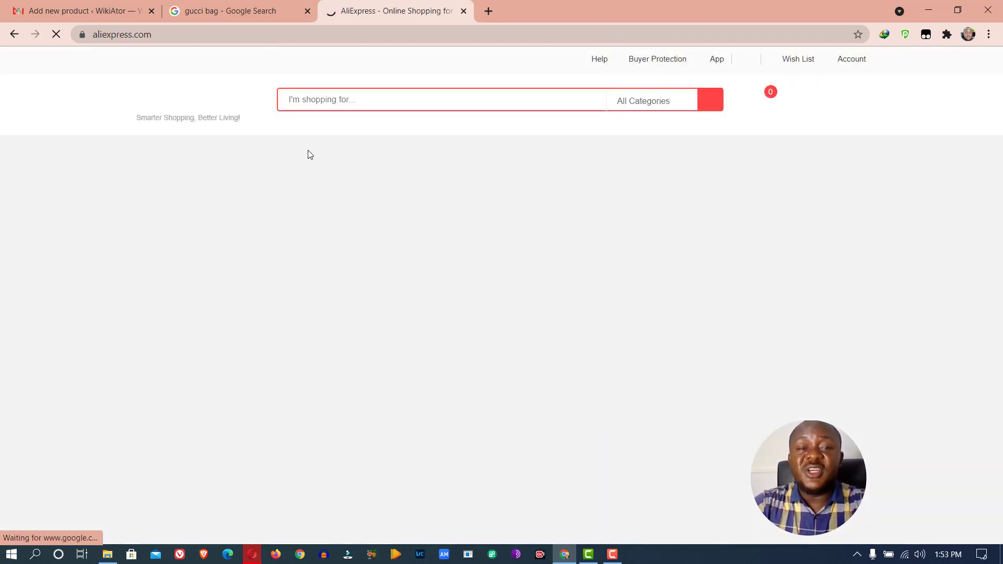
Search AliExpress for 'gucci bag', getting 17 results
left_click(318, 100)
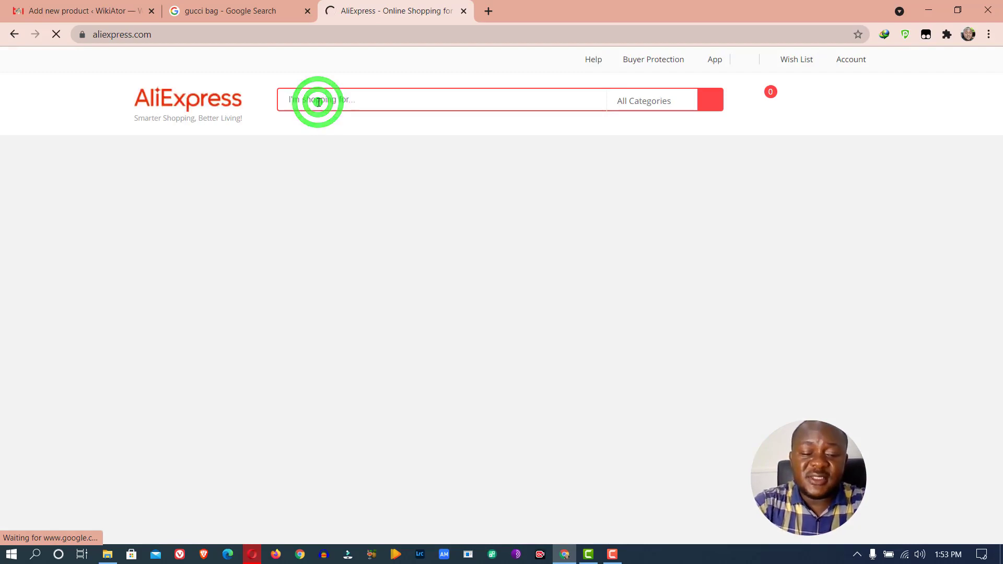
type("gucci bag")
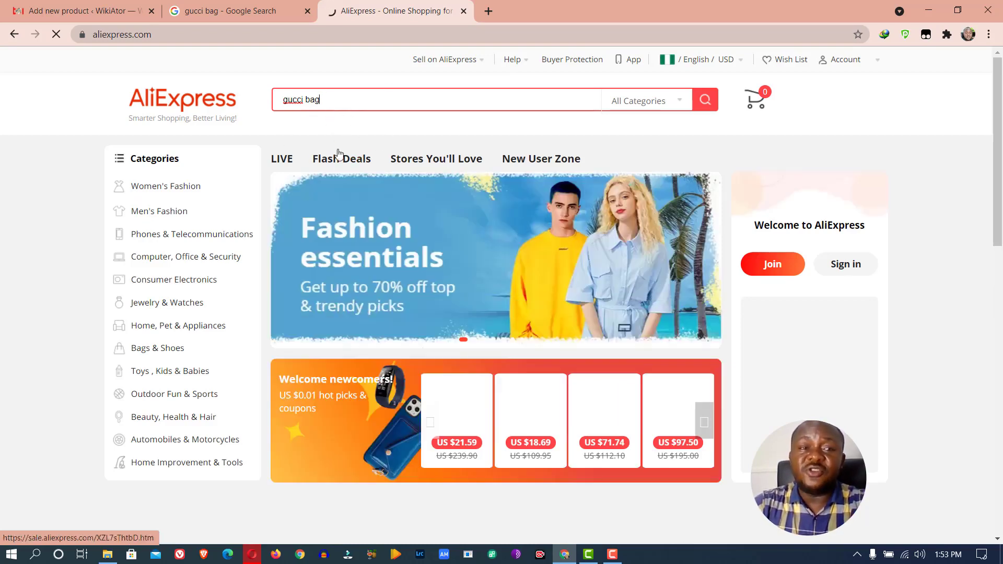
key("Return")
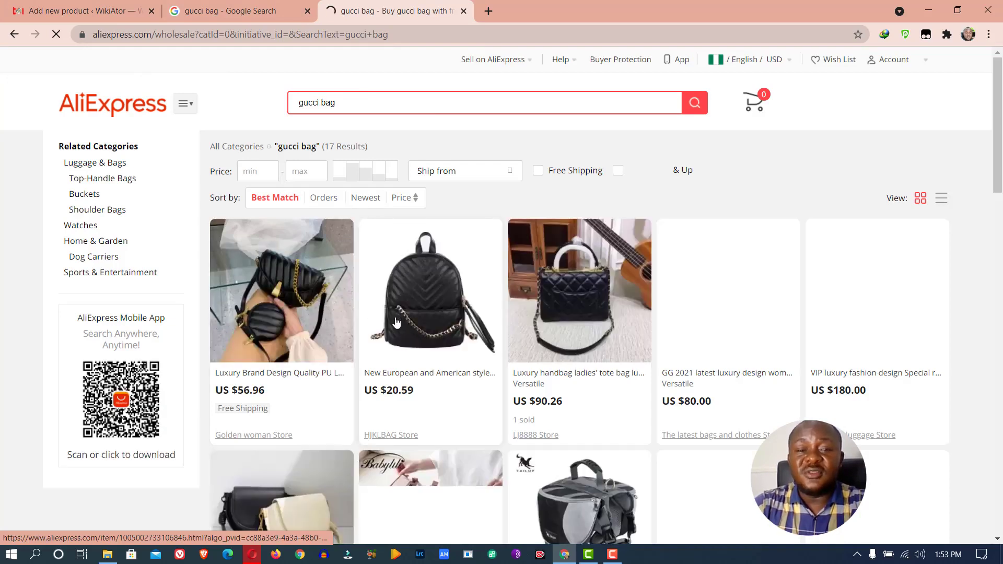
left_click(250, 11)
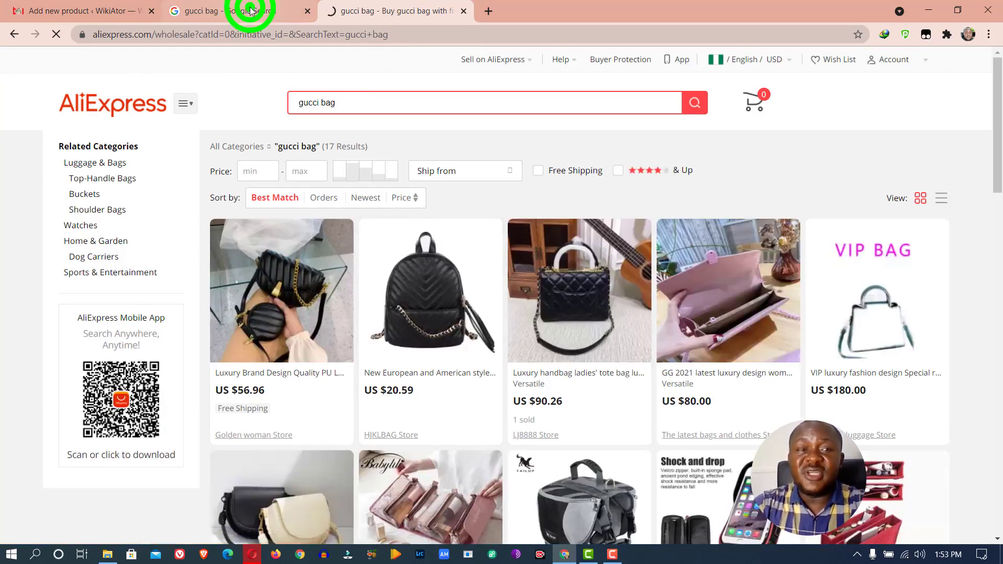
left_click(379, 10)
Open the luxury ladies' tote bag listing from the results in a new tab
scroll(718, 443, "down", 5)
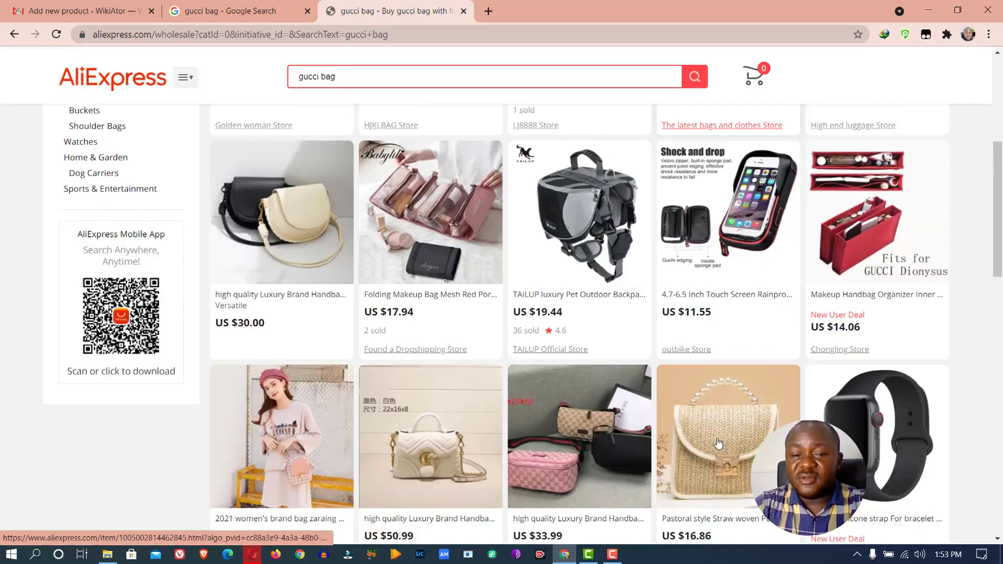
scroll(669, 397, "down", 6)
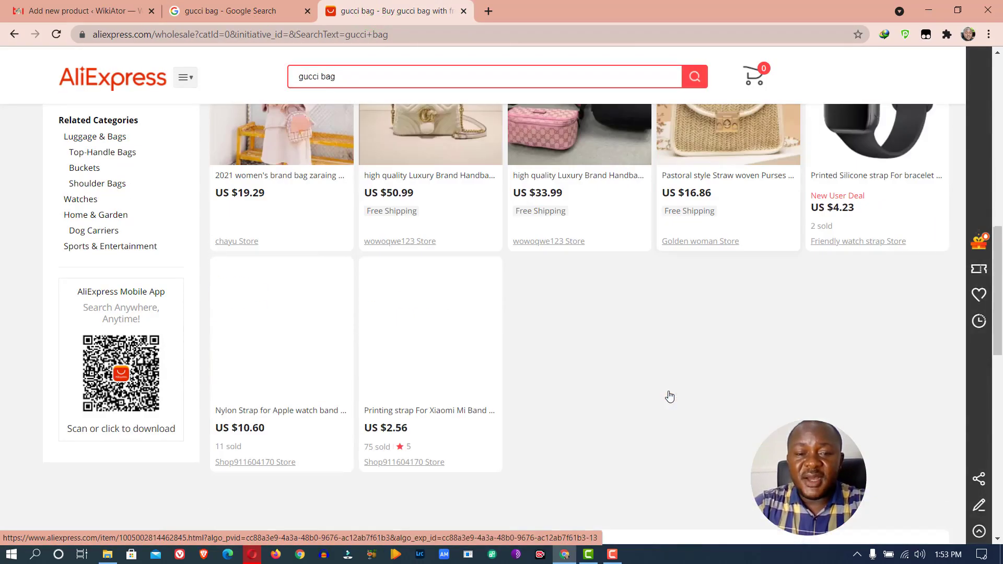
scroll(668, 394, "down", 3)
scroll(668, 391, "up", 15)
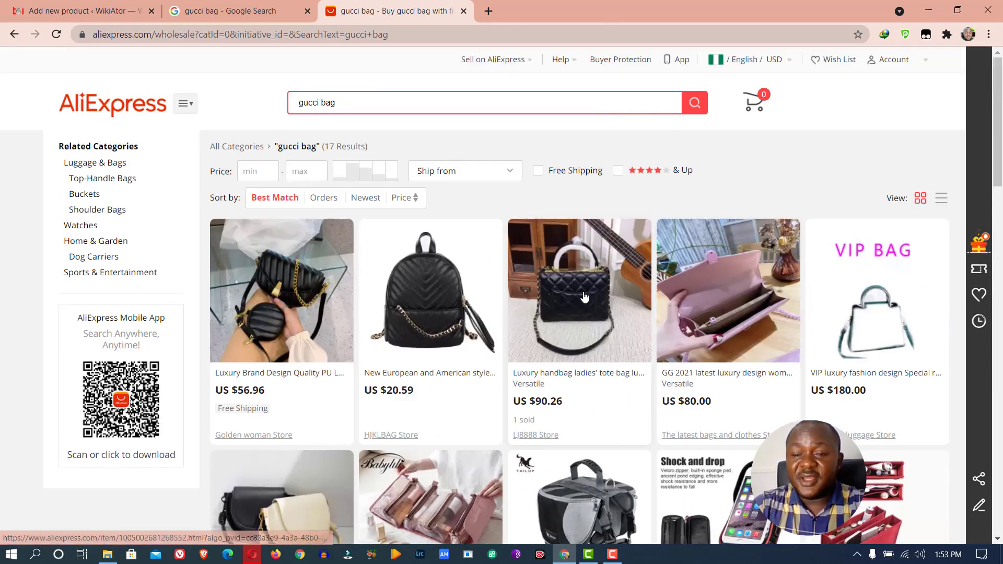
right_click(577, 291)
left_click(603, 300)
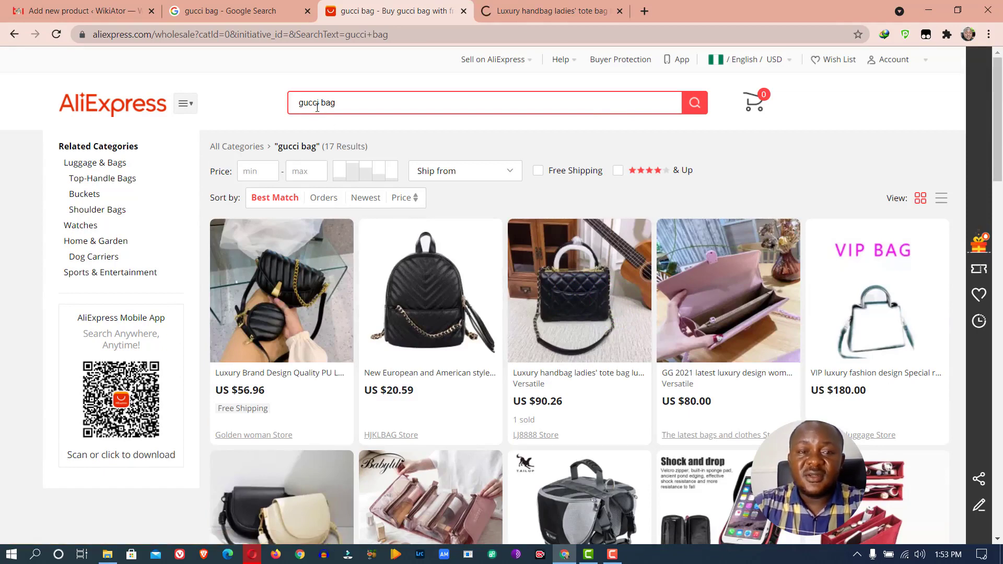
On the tote bag page, inspect the first product thumbnail in DevTools
left_click(562, 11)
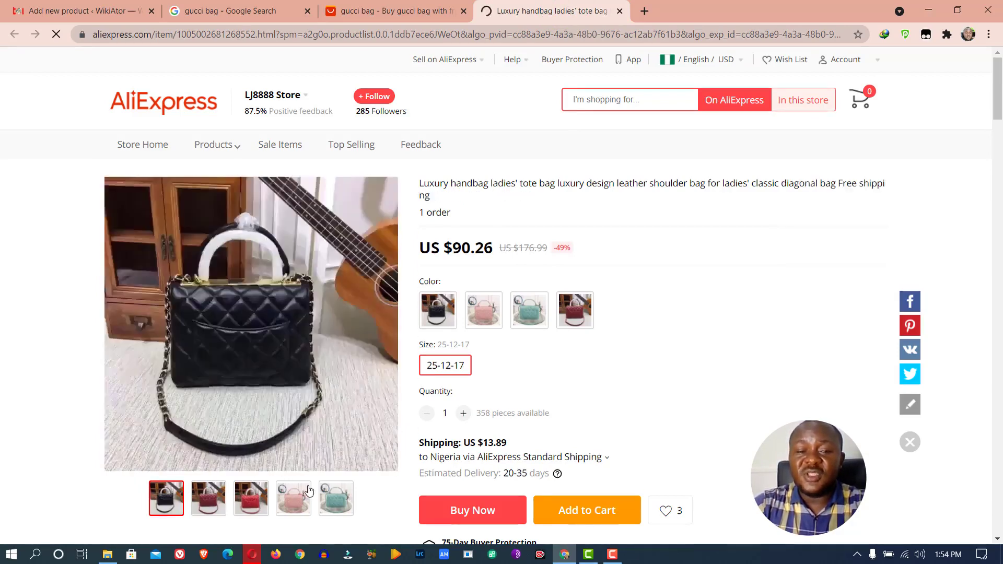
scroll(334, 439, "down", 5)
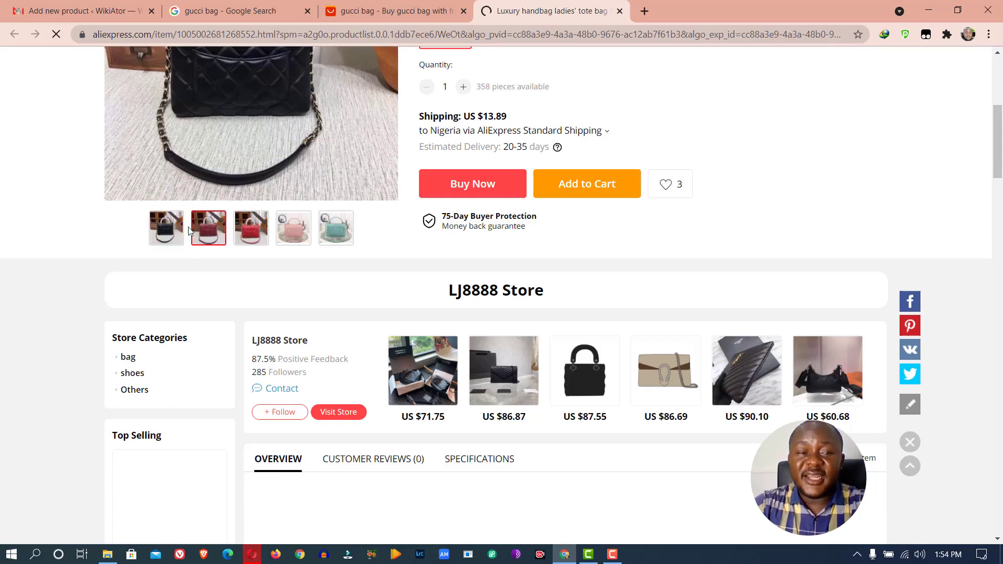
right_click(171, 230)
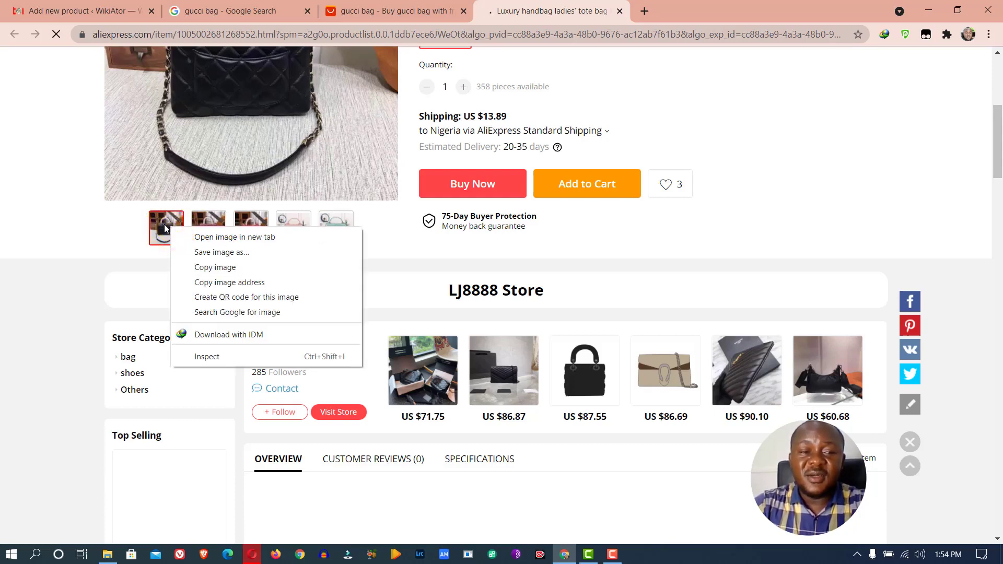
left_click(237, 363)
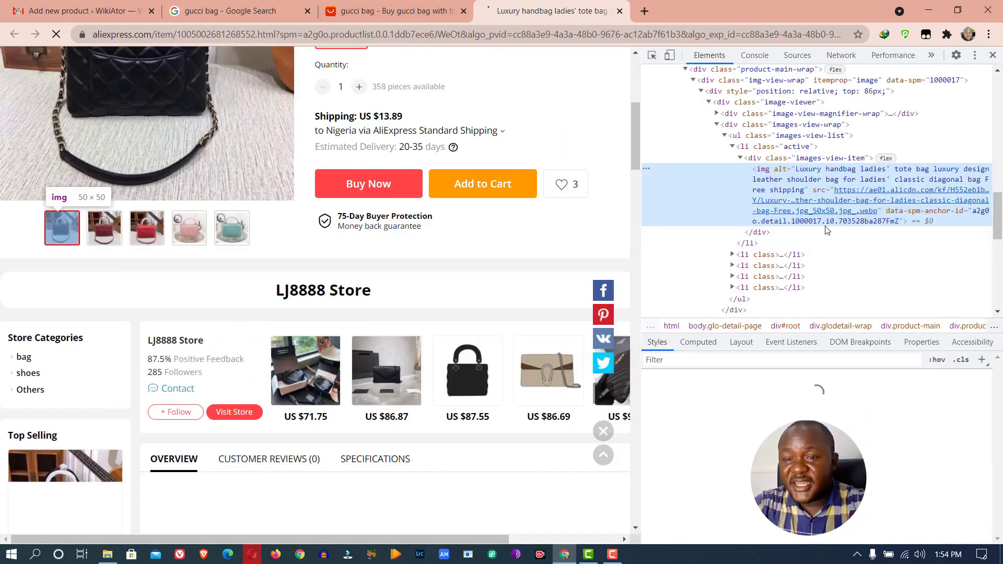
Open the thumbnail's 50×50 image source in a new tab, then return to the product page
mouse_move(864, 198)
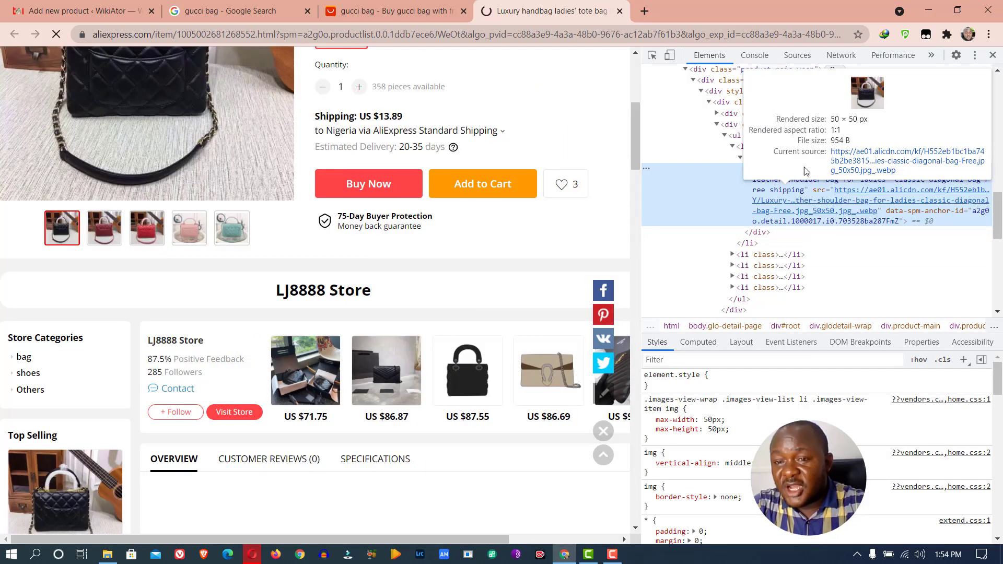
mouse_move(812, 210)
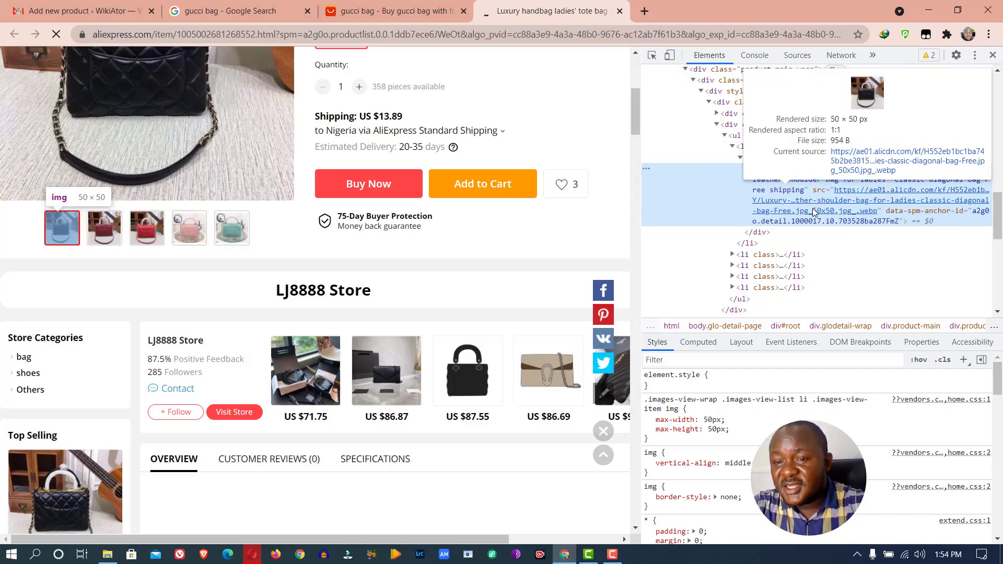
mouse_move(847, 215)
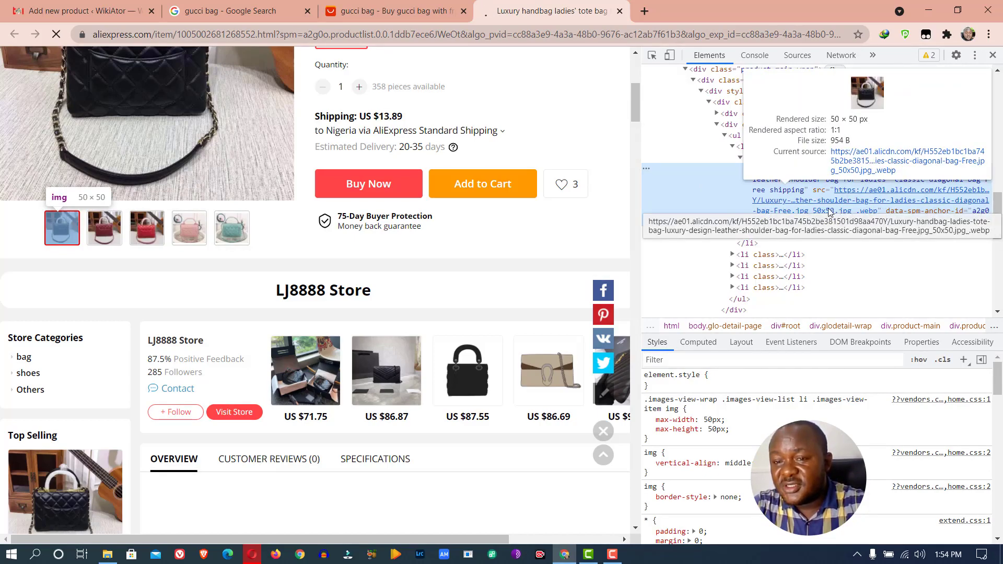
double_click(810, 211)
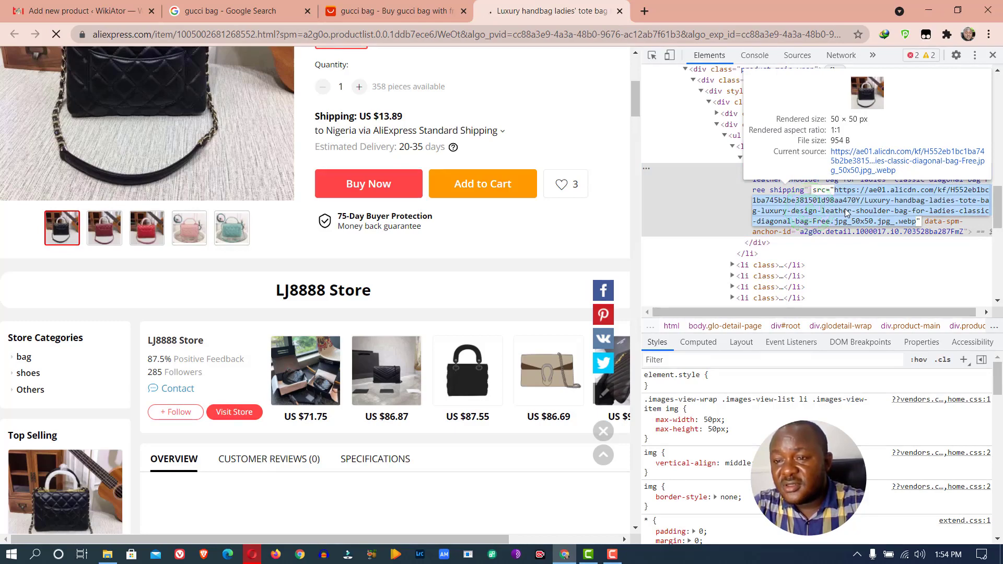
left_click(906, 166)
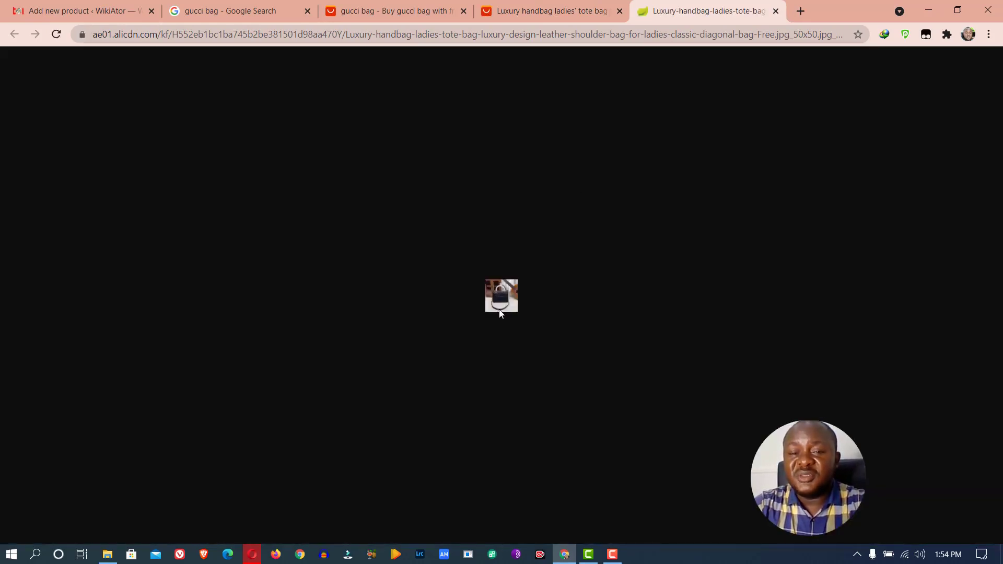
left_click(534, 10)
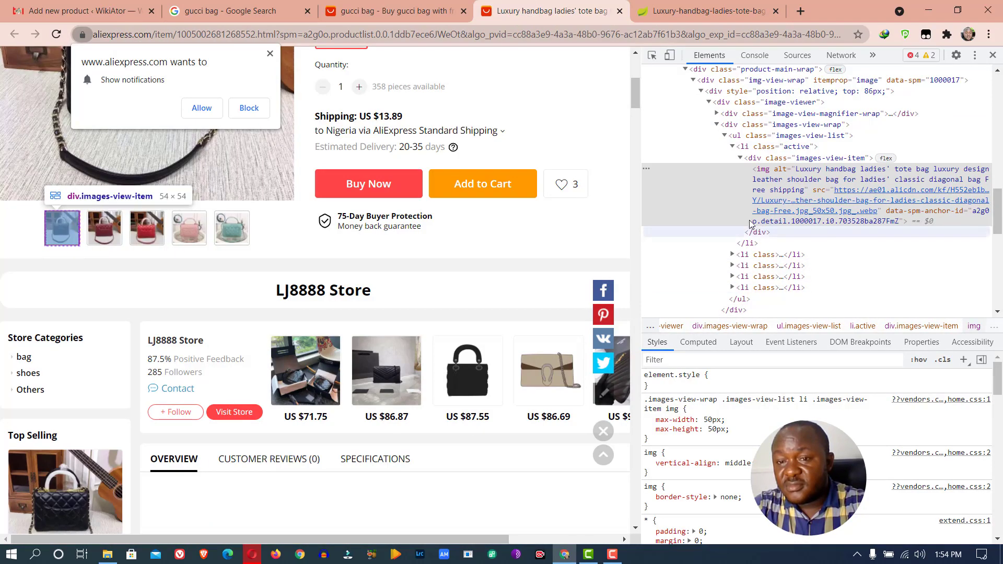
Block the site's notification request and inspect the main product image's code
left_click(739, 158)
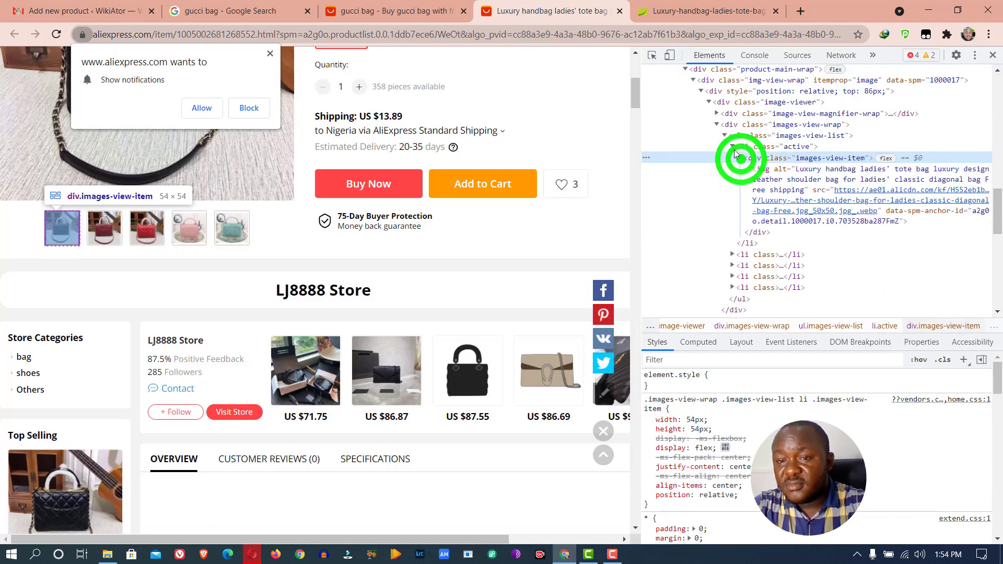
left_click(732, 147)
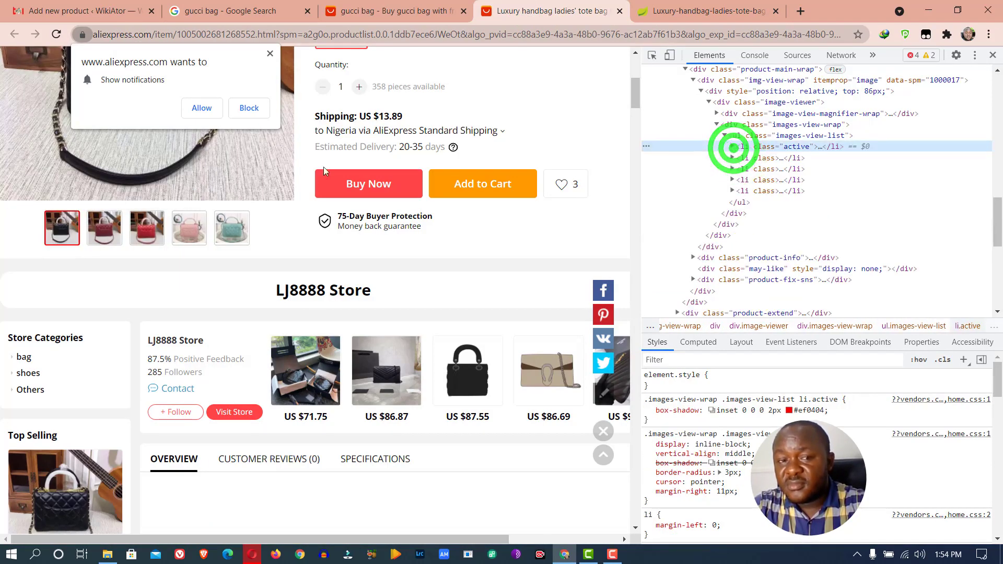
left_click(267, 108)
right_click(176, 107)
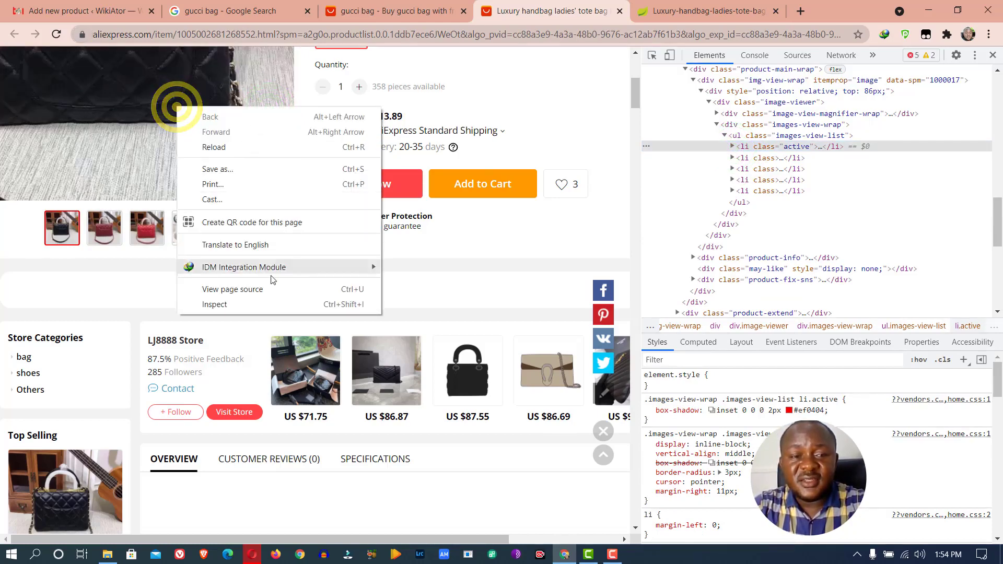
left_click(266, 303)
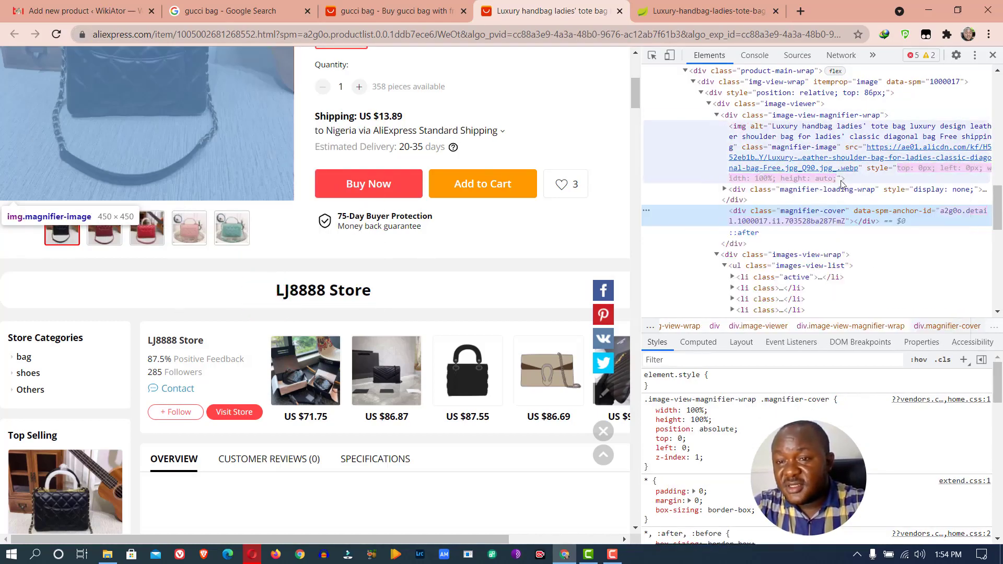
Locate the 800×800 large image's source address and open it in a new tab
mouse_move(838, 157)
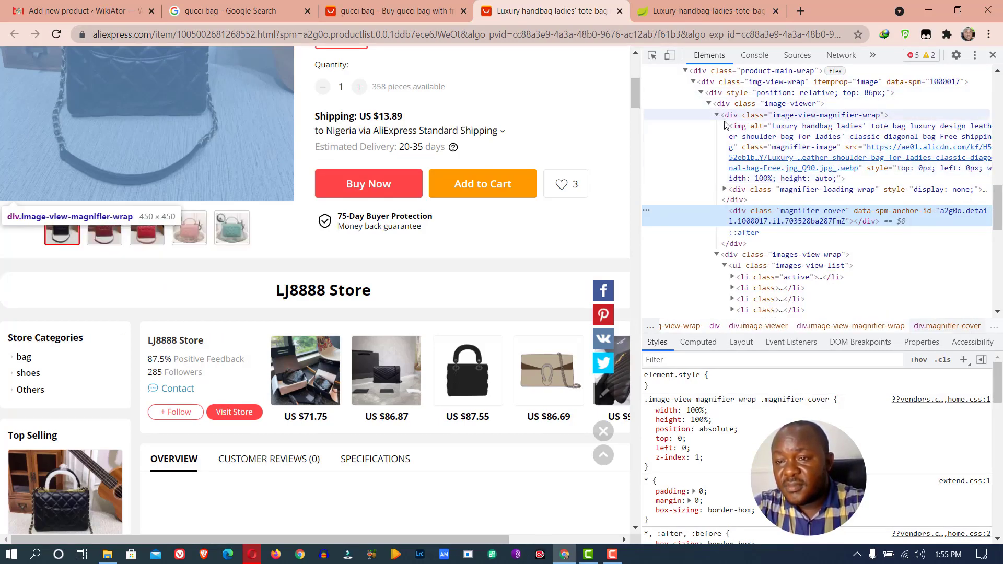
mouse_move(743, 171)
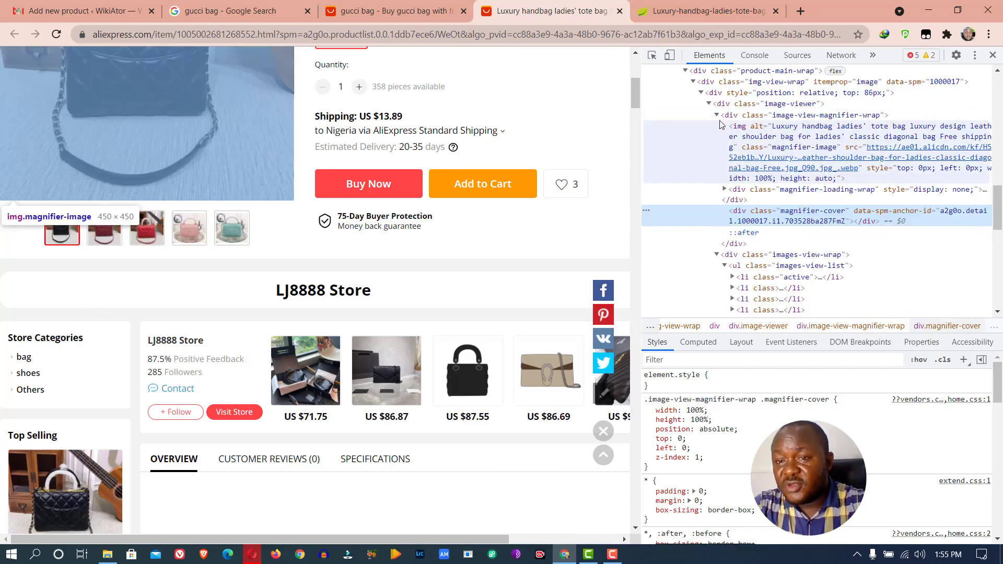
left_click(700, 102)
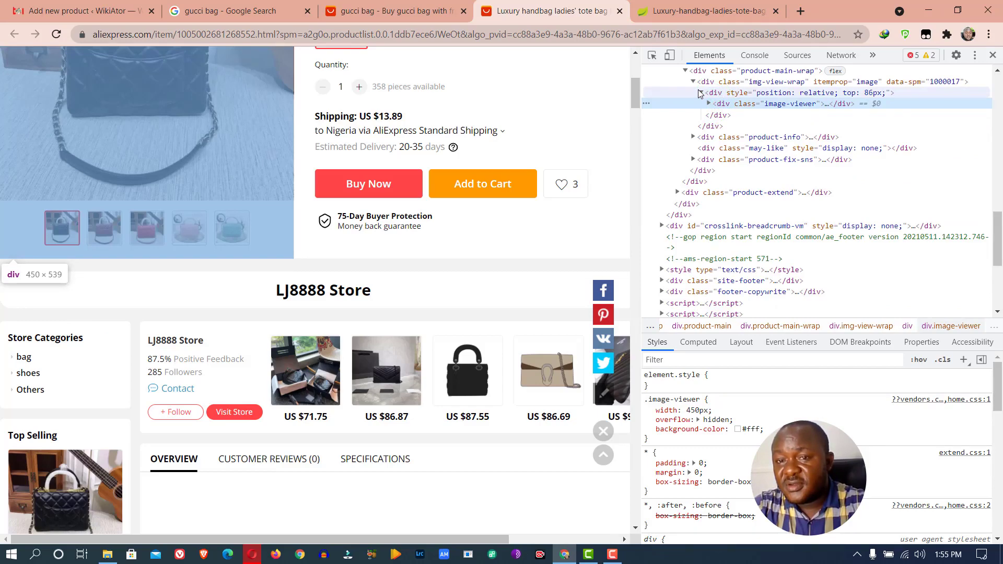
left_click(700, 93)
left_click(708, 103)
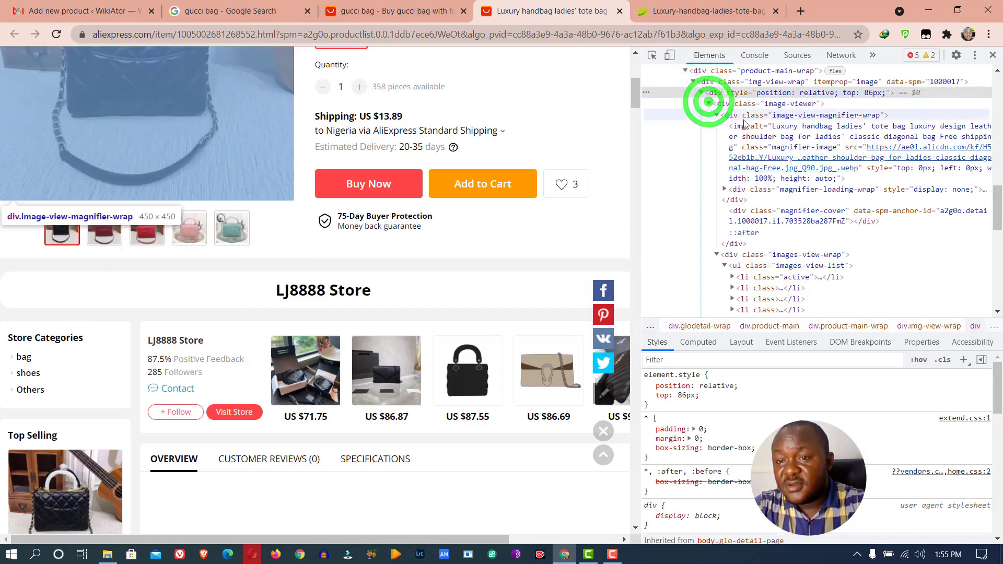
mouse_move(780, 170)
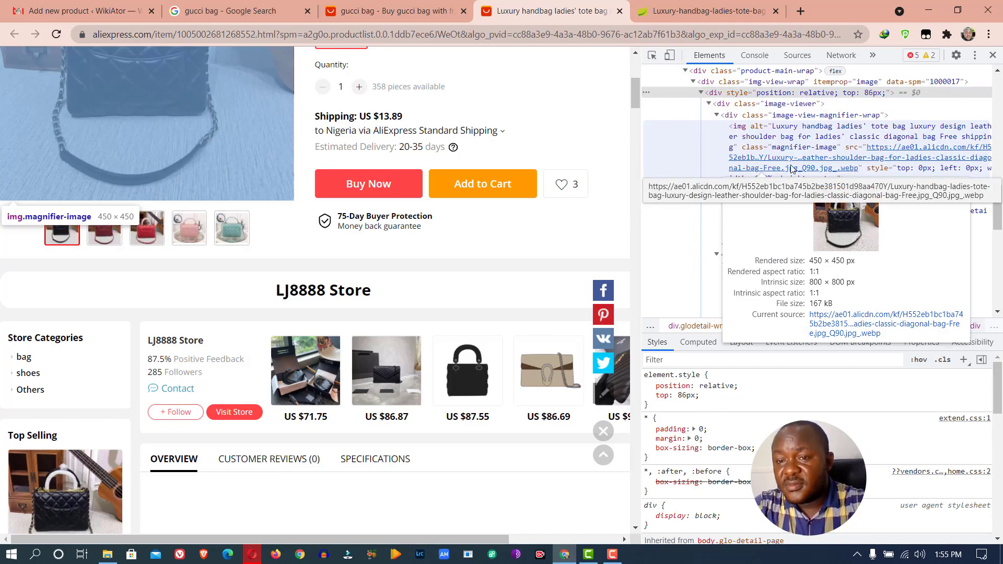
double_click(791, 168)
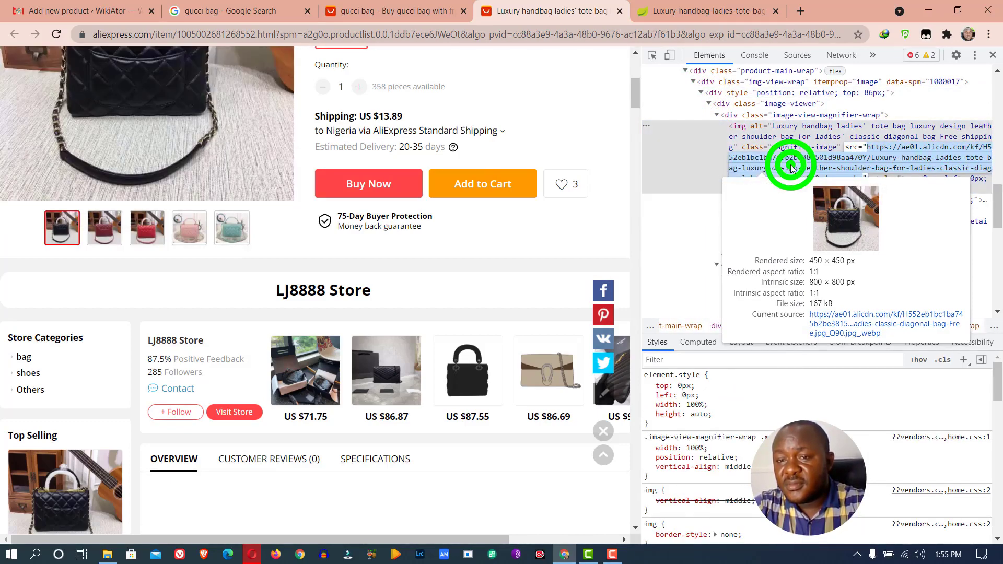
right_click(791, 168)
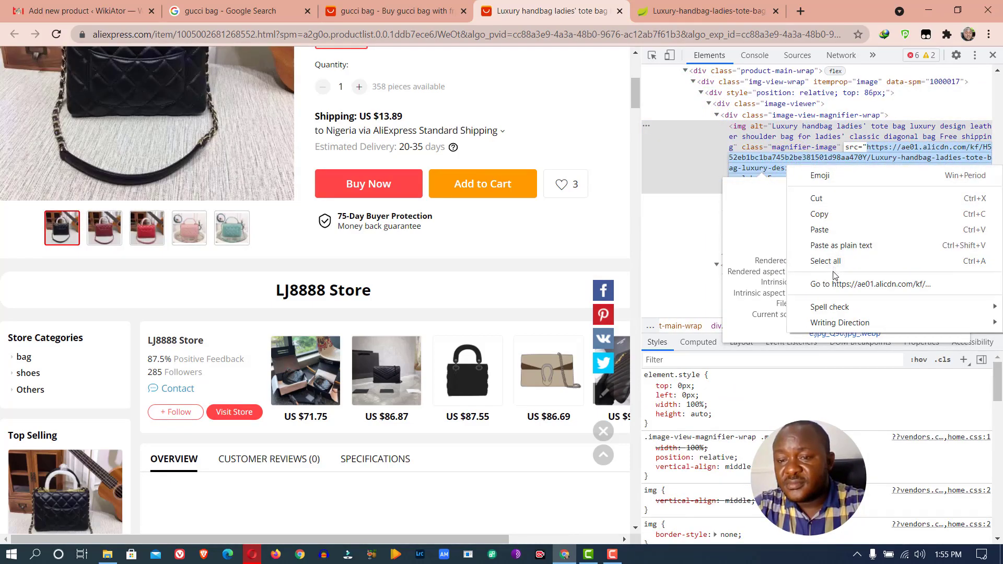
left_click(832, 284)
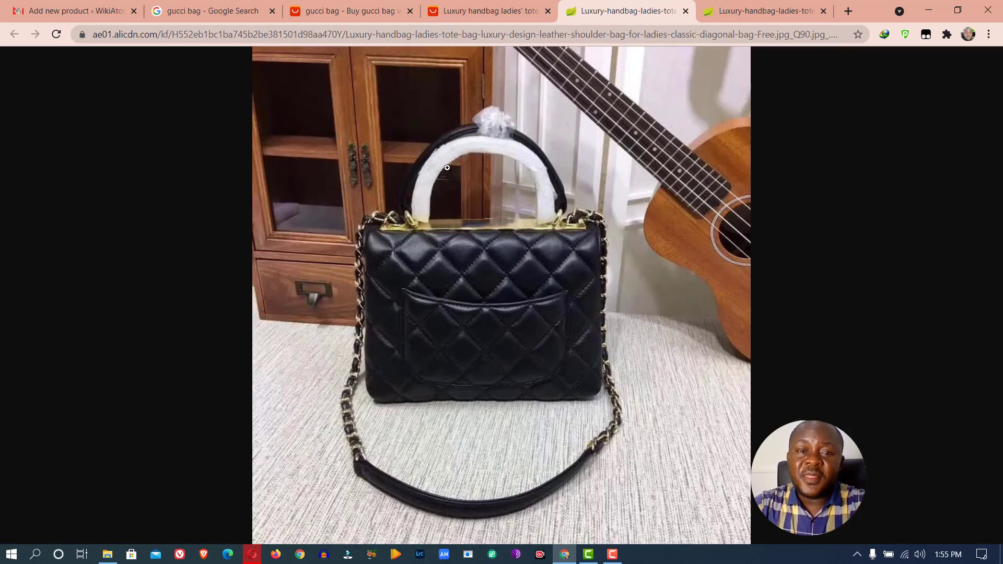
Save the full-size bag photo as a Luxury-handbag JPEG in Downloads
right_click(403, 131)
left_click(466, 158)
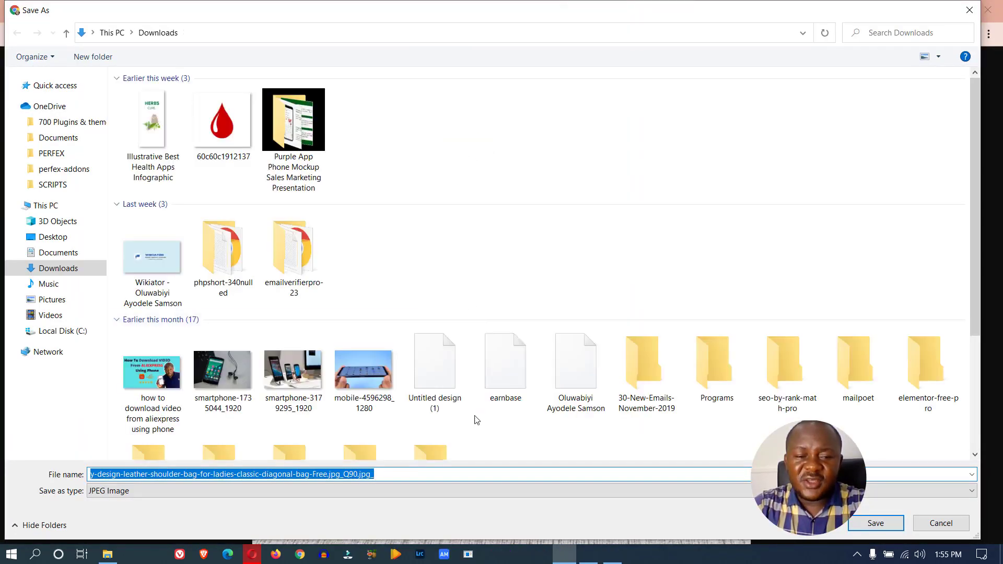
left_click(941, 523)
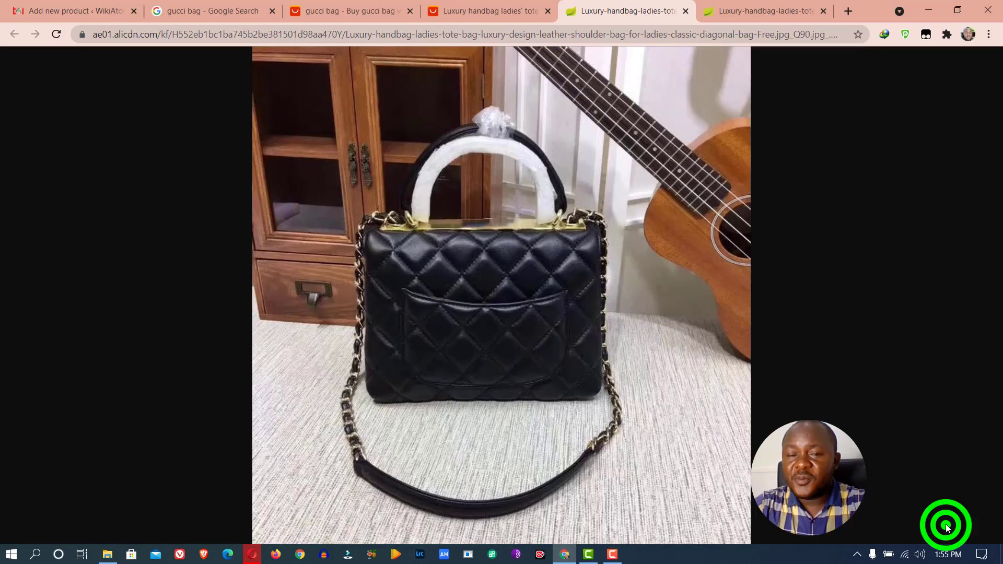
right_click(413, 96)
left_click(446, 125)
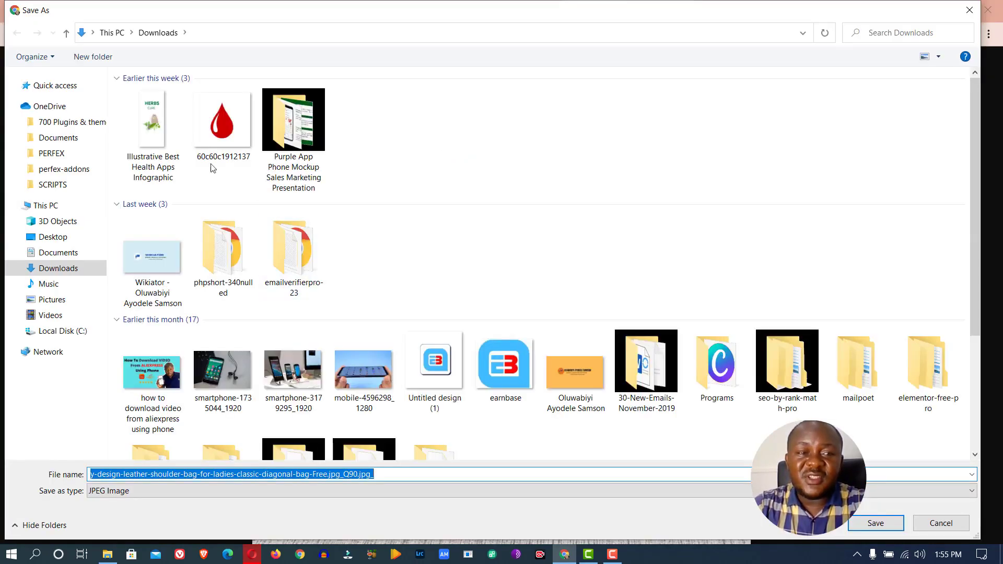
left_click(861, 523)
Back on the handbag product page, show the burgundy variant in the main image
left_click(489, 11)
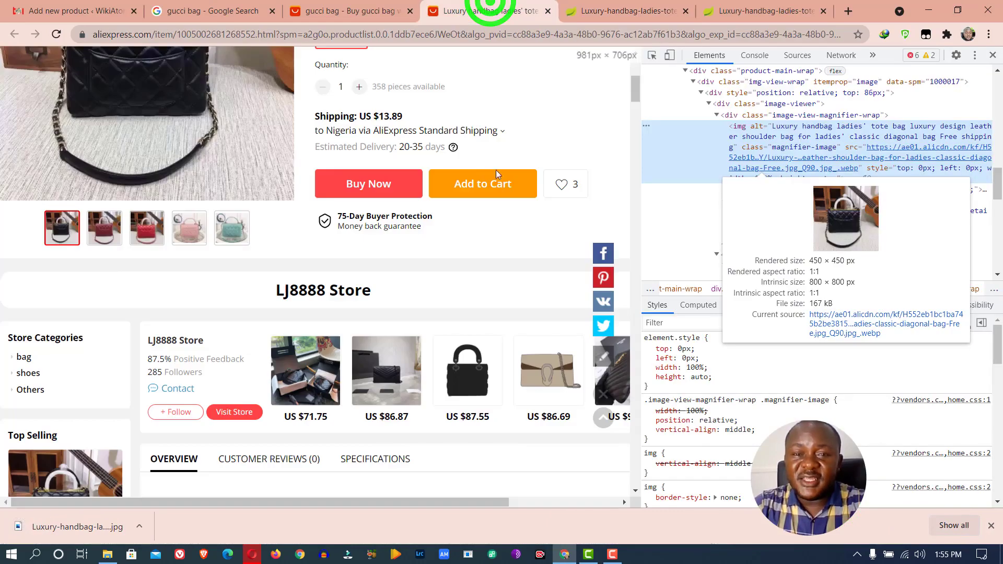
left_click(103, 222)
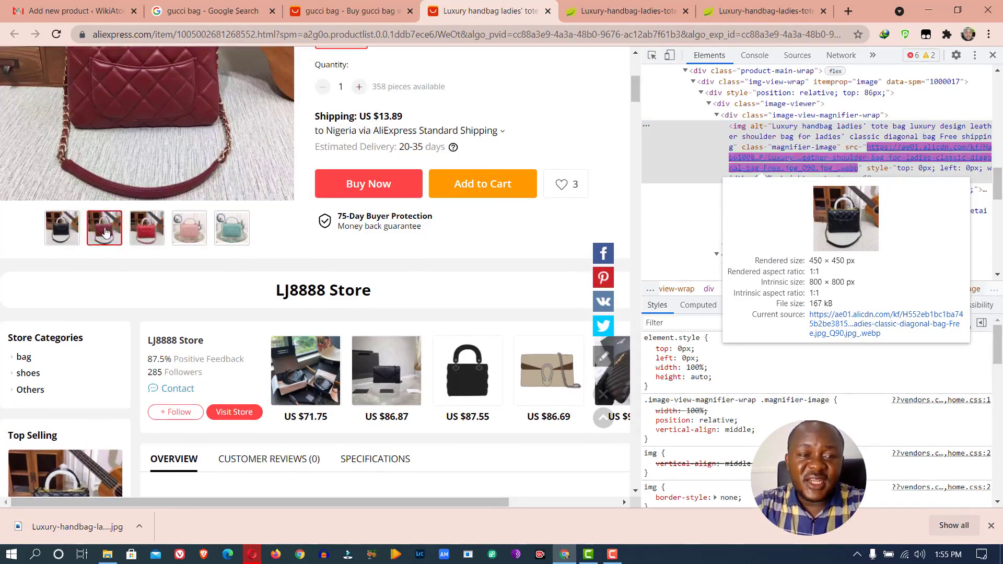
left_click(104, 232)
scroll(169, 116, "up", 6)
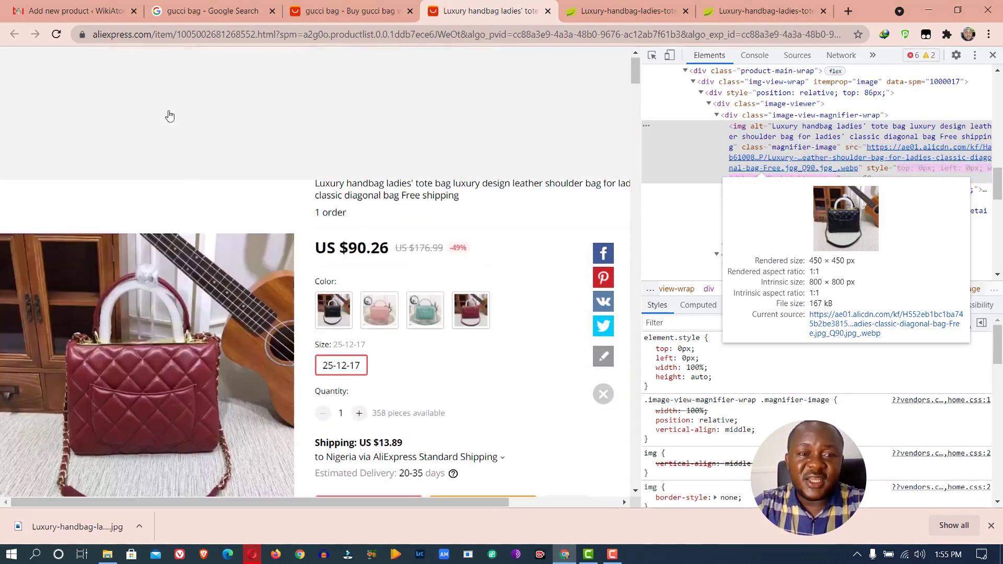
scroll(166, 131, "down", 6)
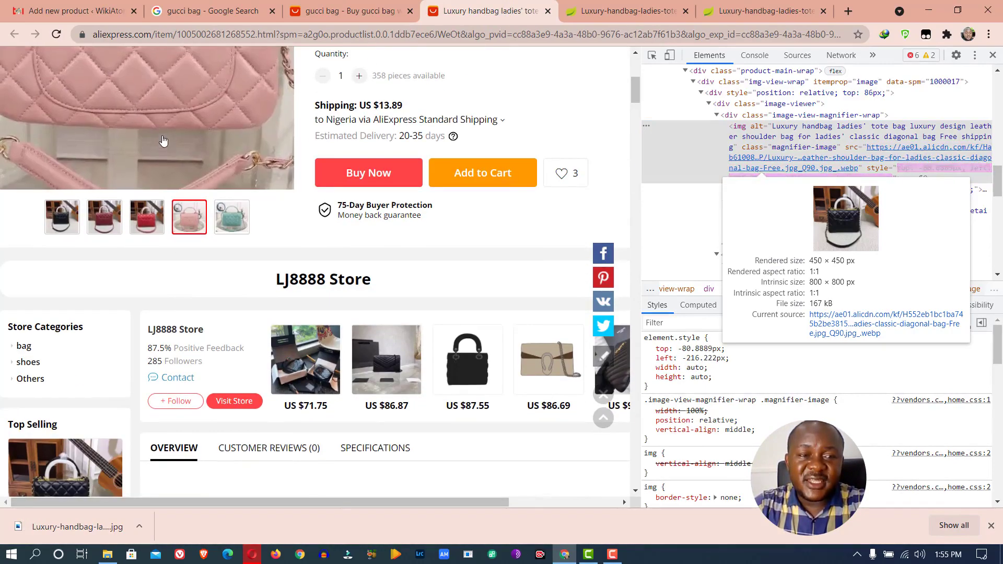
scroll(163, 140, "up", 6)
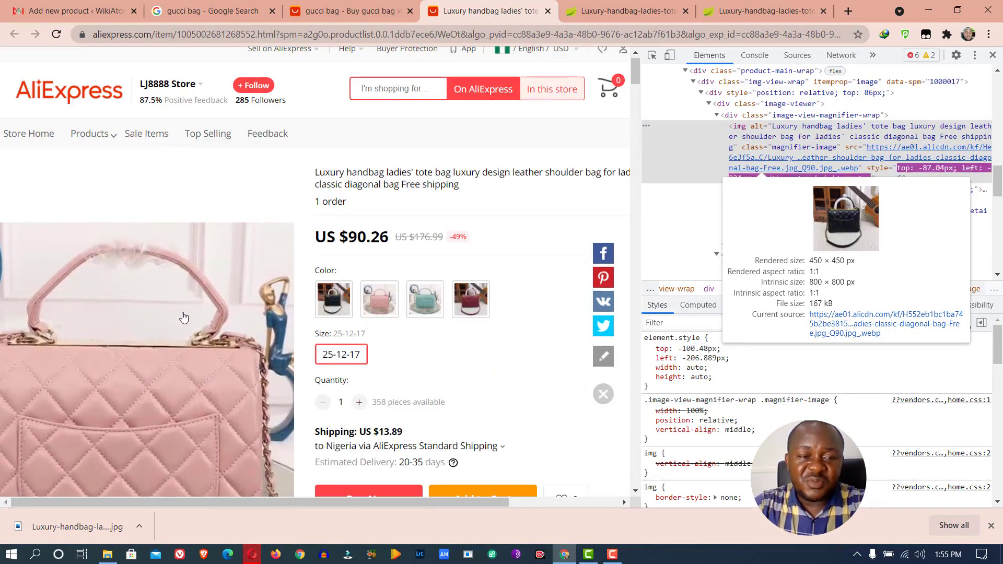
scroll(182, 309, "down", 6)
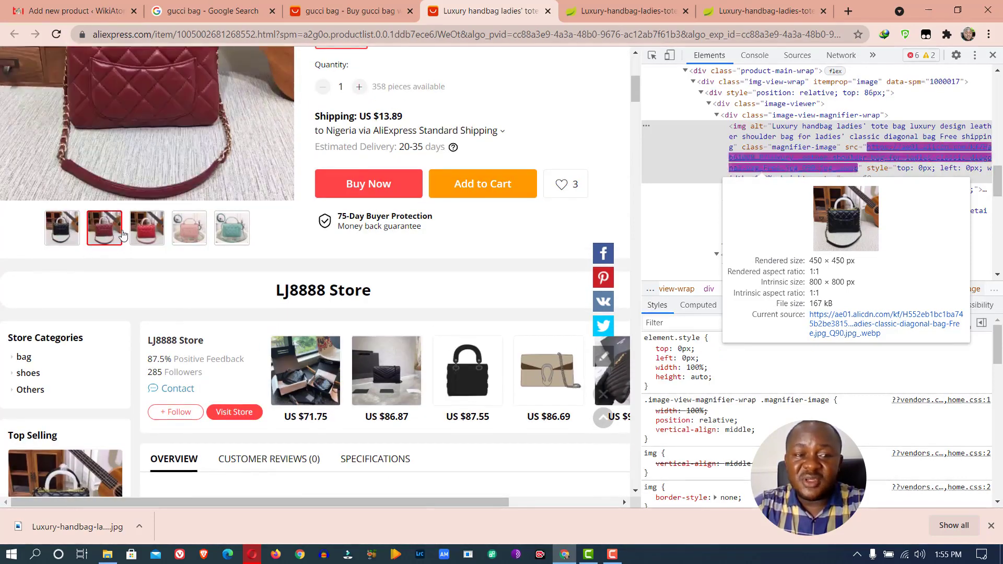
Show the burgundy bag in the main product image and inspect its img element
left_click(773, 11)
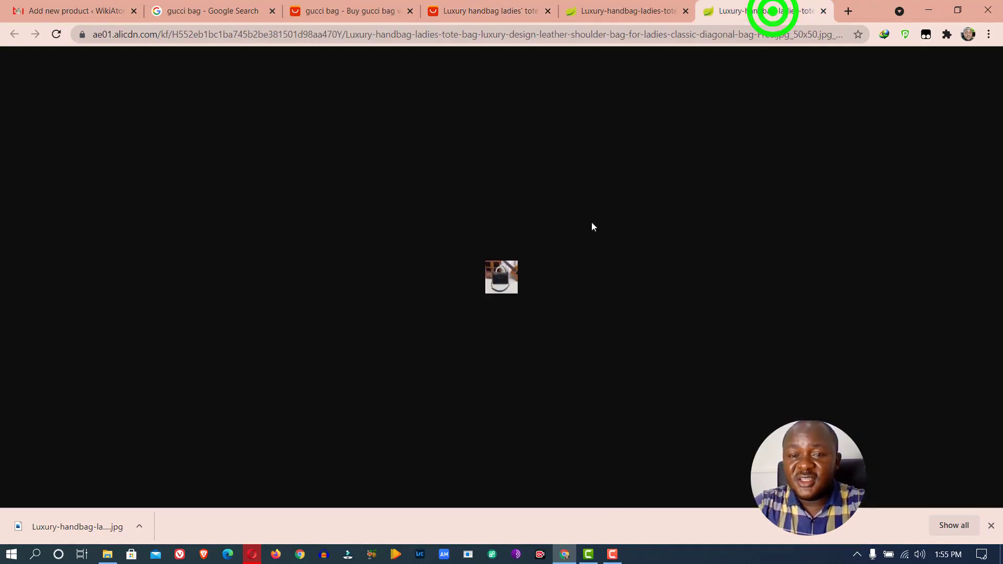
left_click(473, 11)
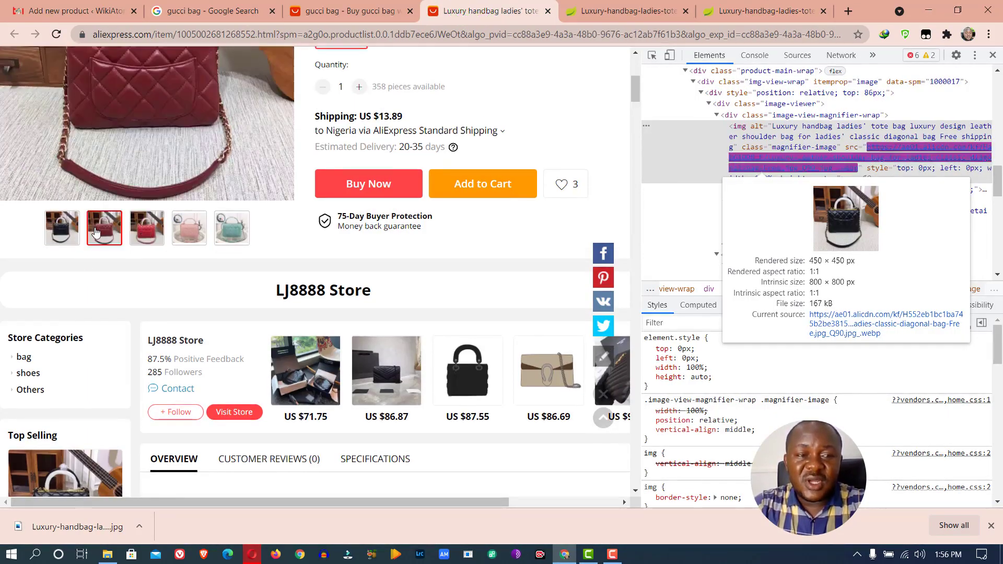
left_click(103, 234)
scroll(157, 209, "up", 5)
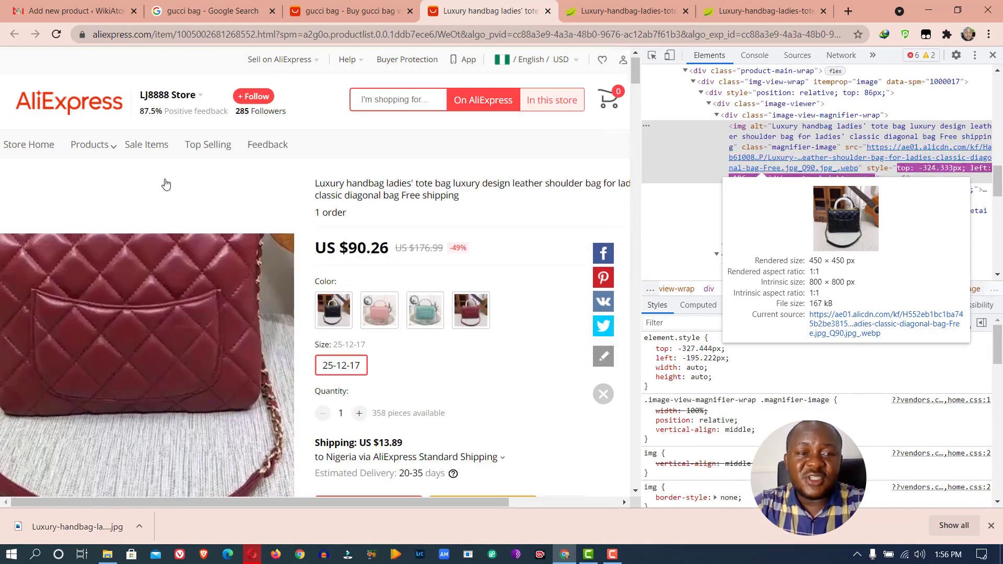
right_click(169, 303)
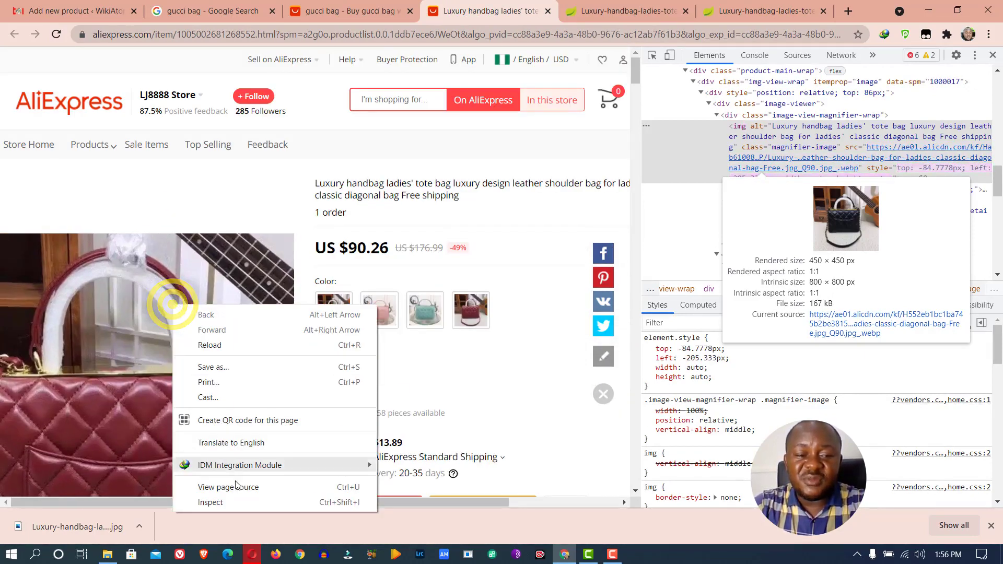
left_click(233, 502)
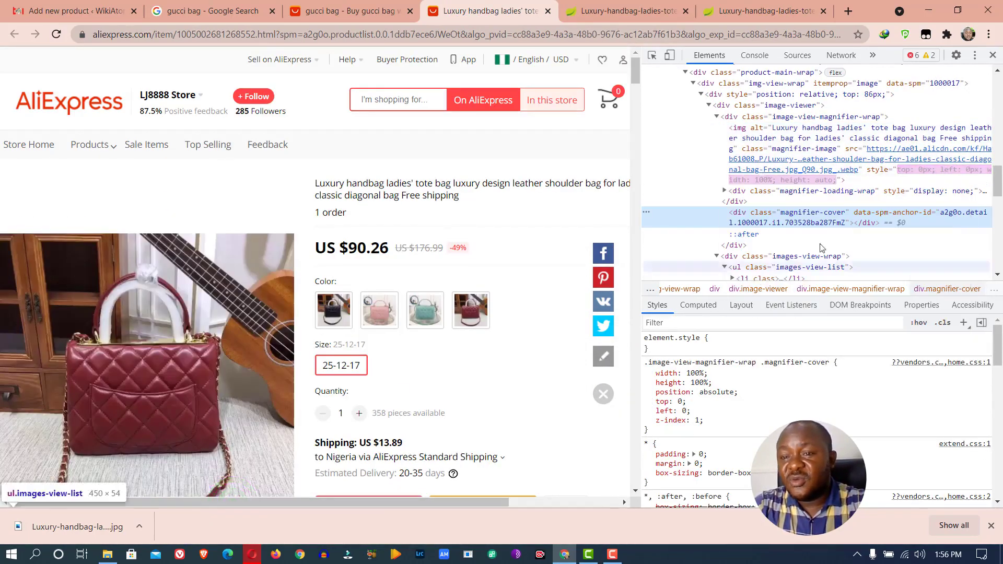
left_click(835, 165)
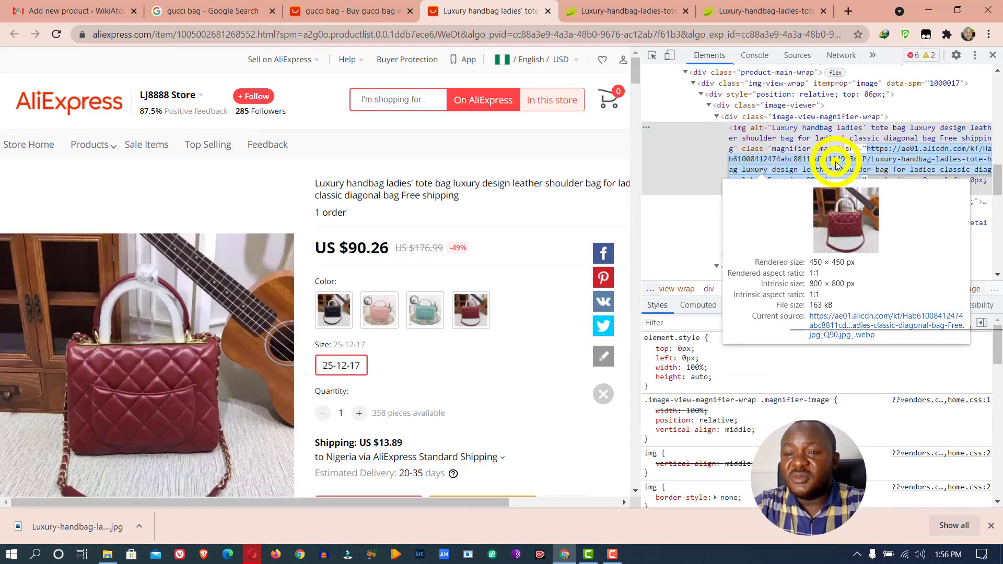
Open the full-size burgundy bag photo from its src link and save it to Downloads
right_click(835, 165)
left_click(844, 279)
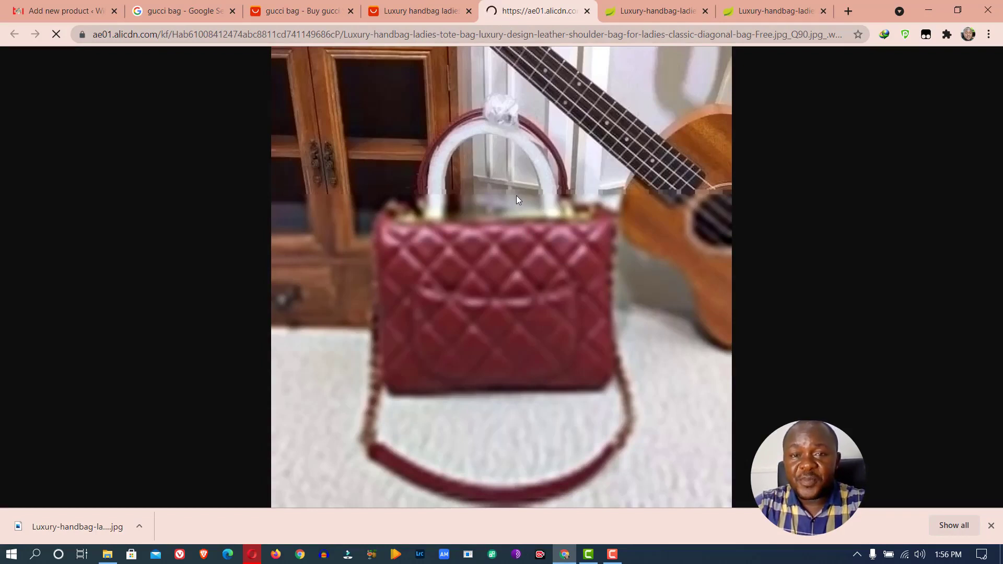
right_click(484, 171)
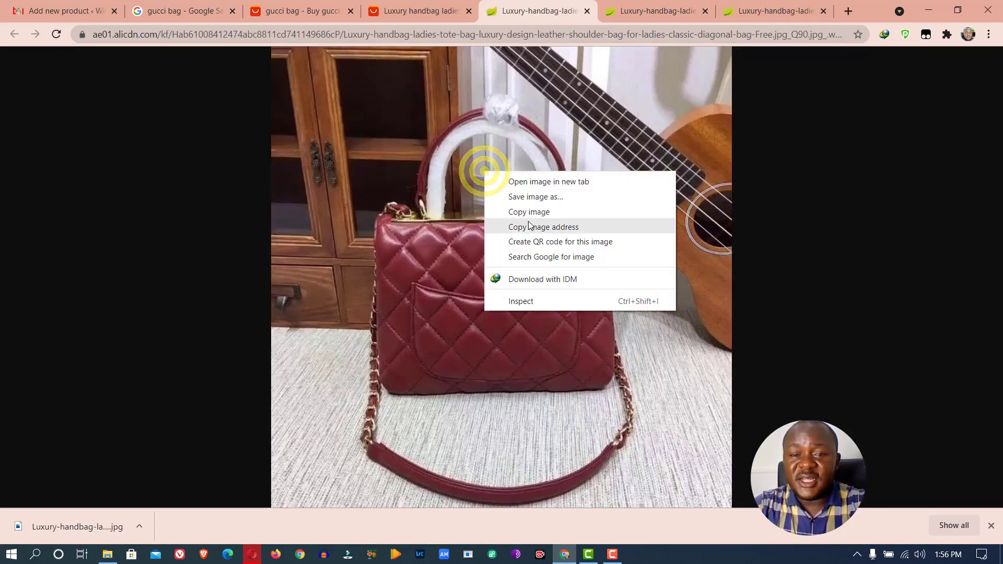
left_click(529, 203)
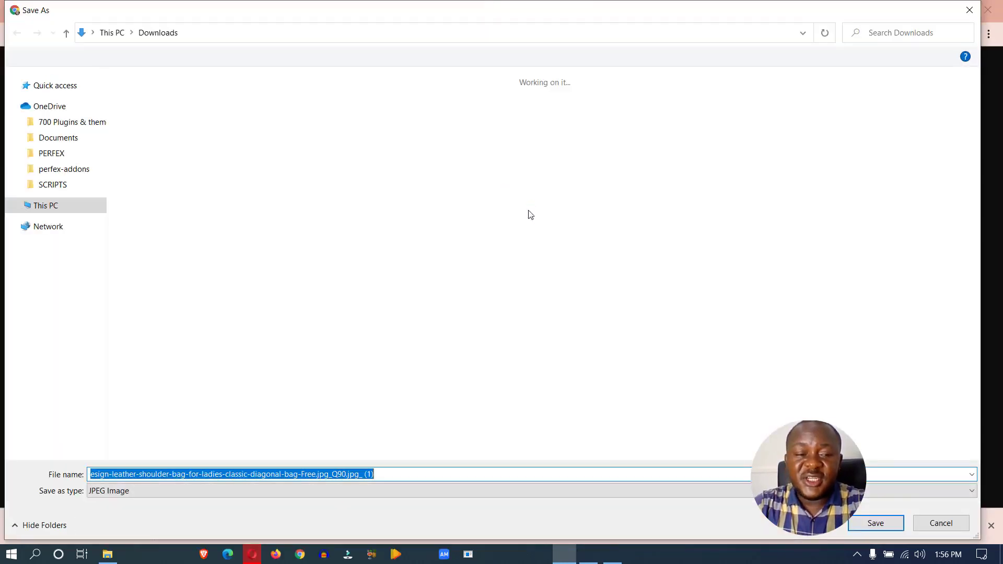
left_click(876, 522)
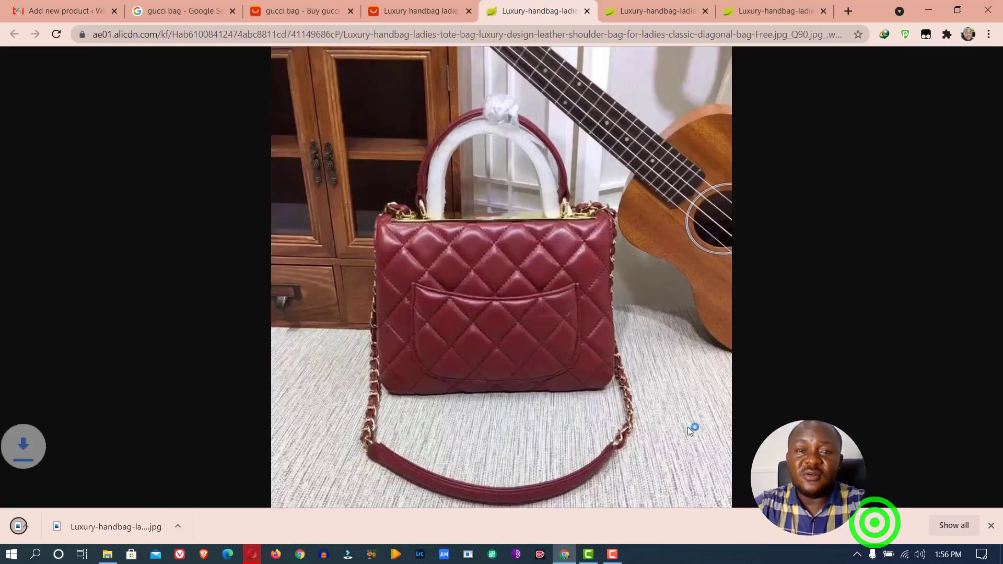
left_click(399, 11)
scroll(143, 334, "down", 6)
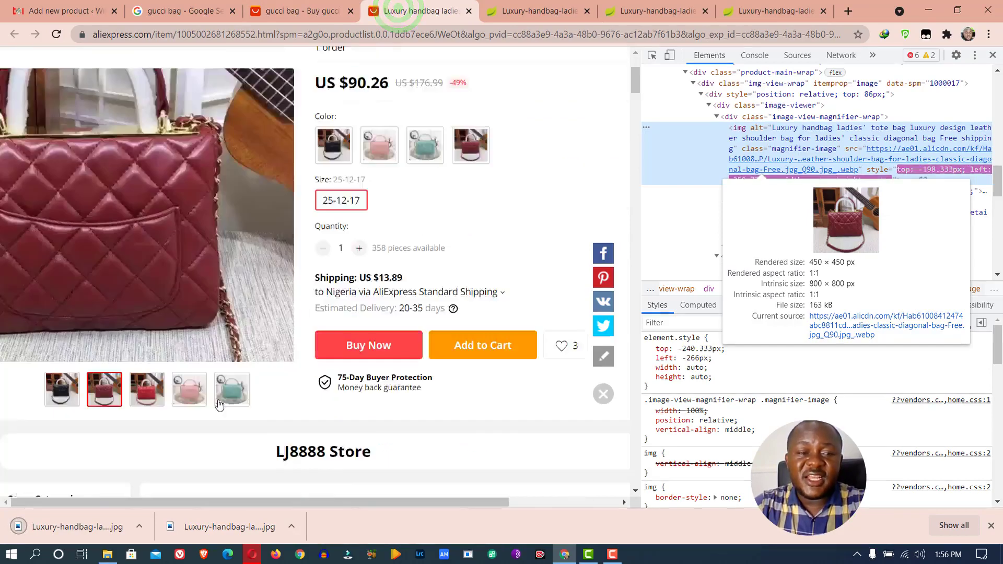
Switch the main image to the red bag variant and inspect its image element
left_click(151, 238)
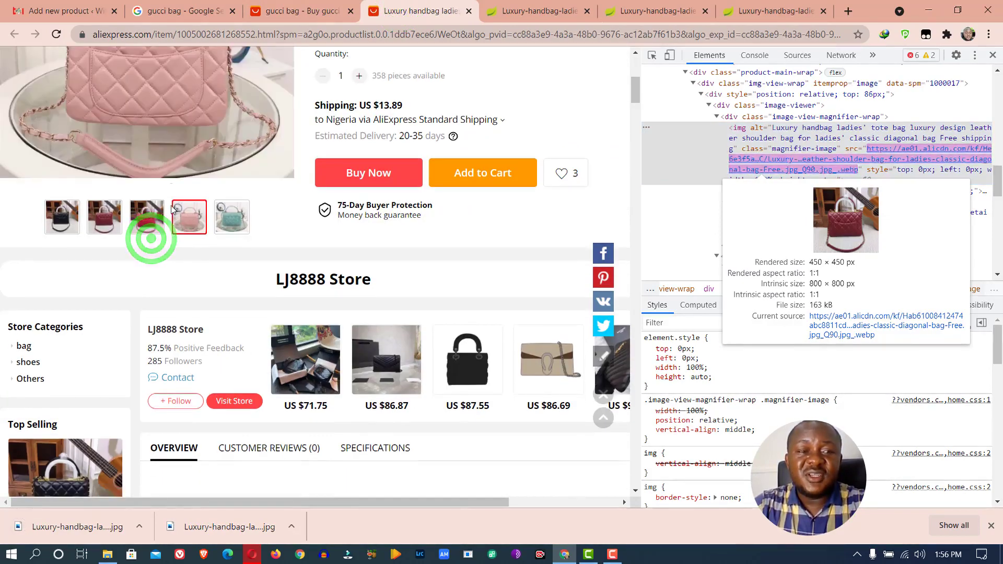
scroll(176, 166, "up", 5)
scroll(163, 409, "down", 5)
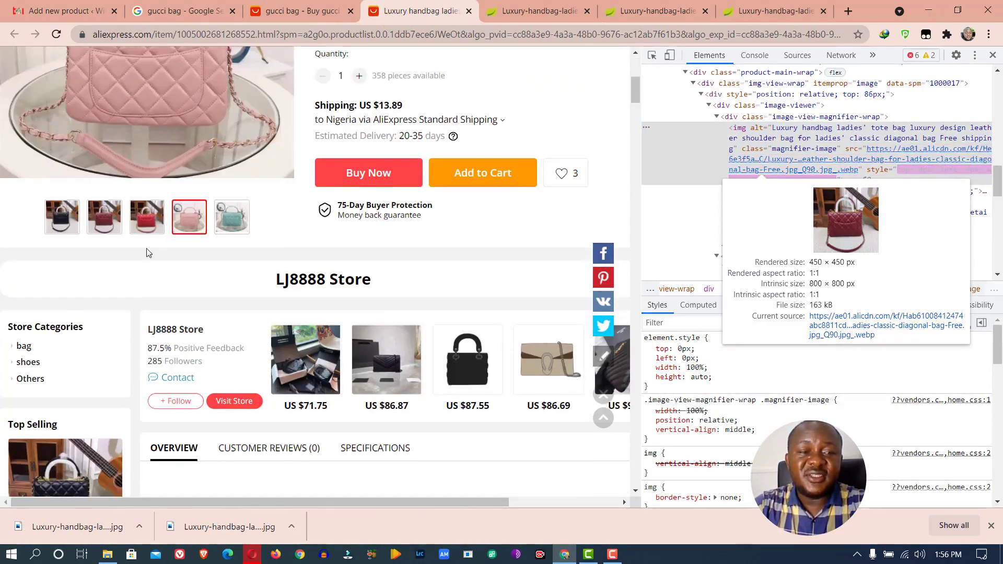
left_click(147, 228)
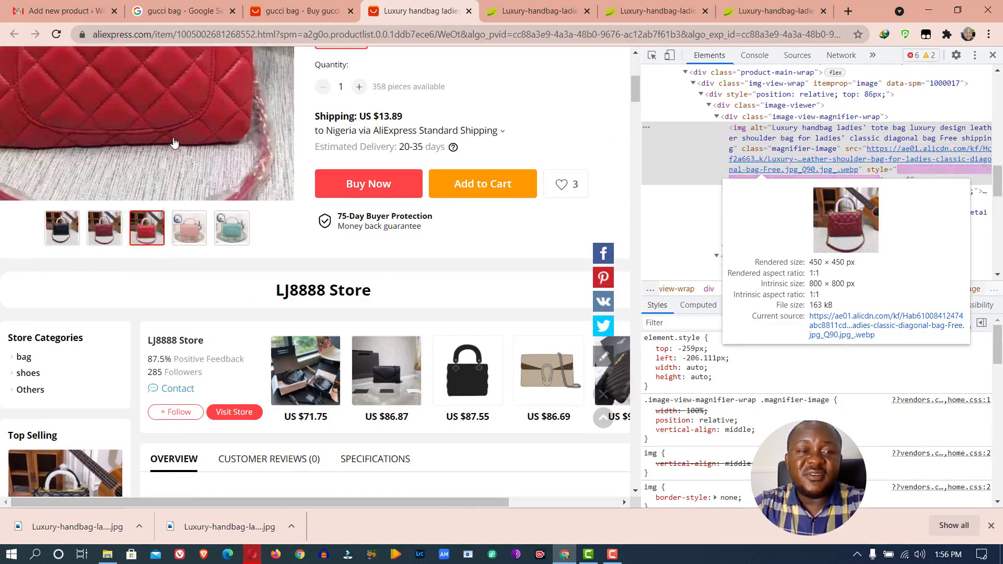
scroll(174, 170, "up", 5)
right_click(194, 295)
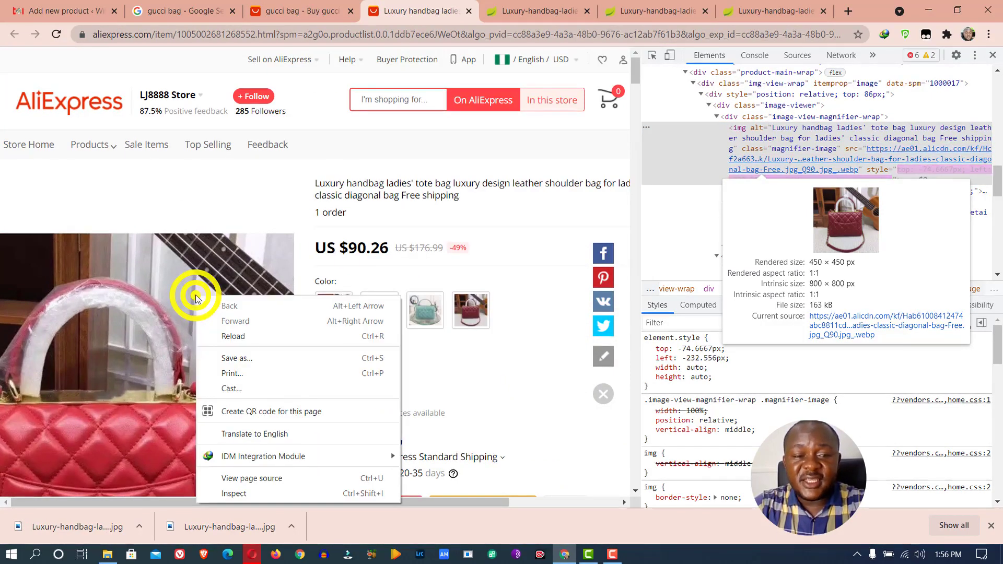
left_click(274, 496)
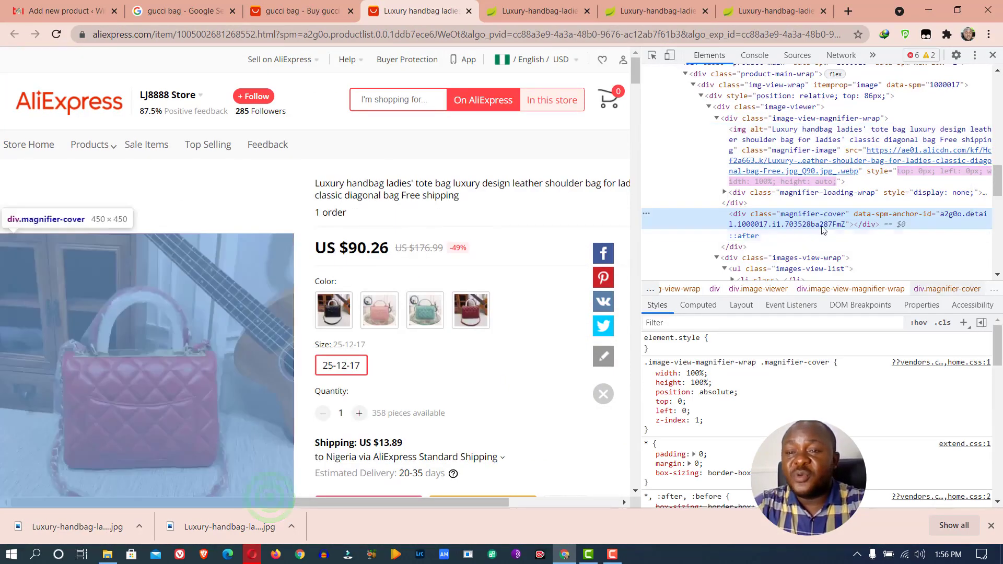
double_click(818, 168)
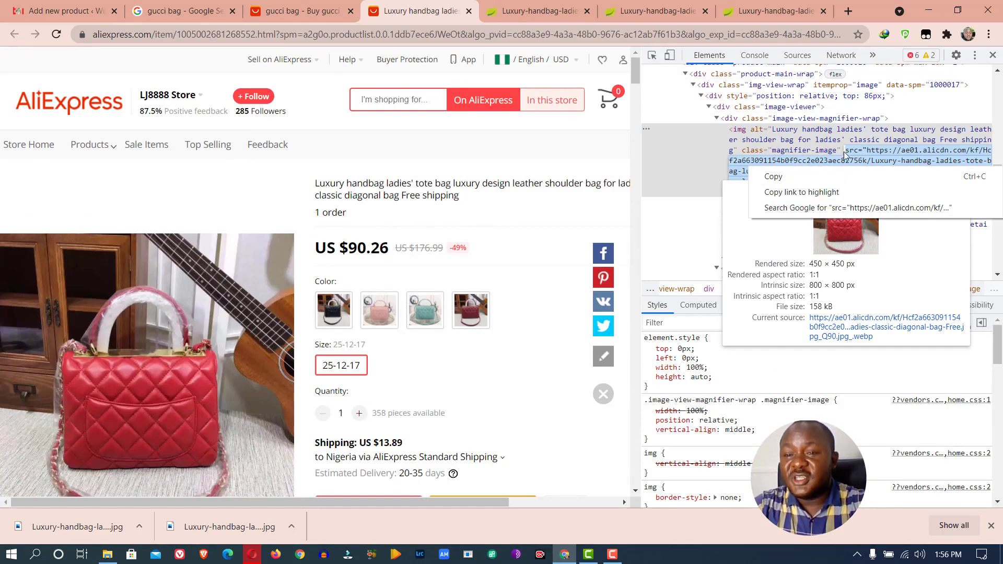
left_click(783, 159)
Open the red bag's full-size image from its src link and save it to Downloads
right_click(130, 297)
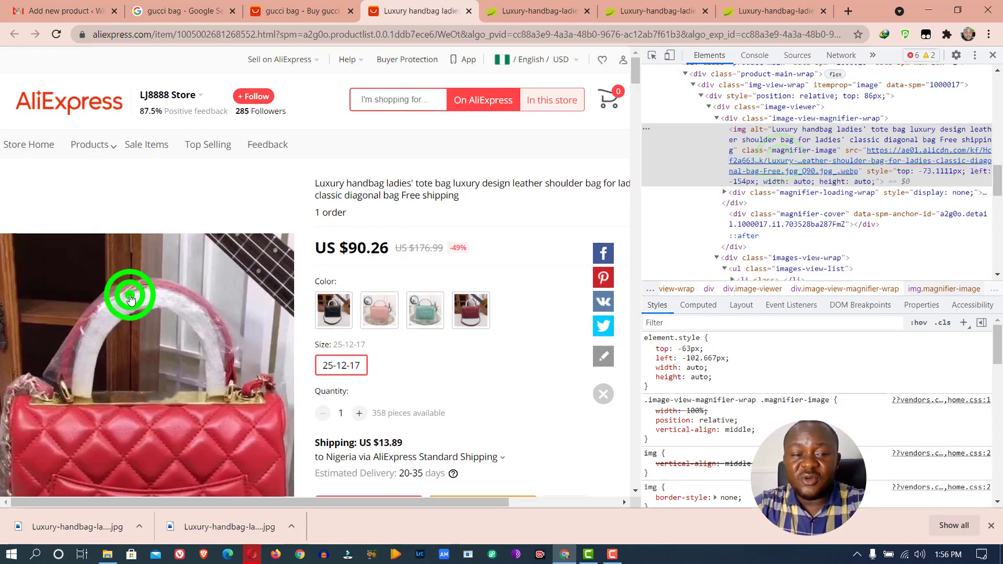
left_click(197, 490)
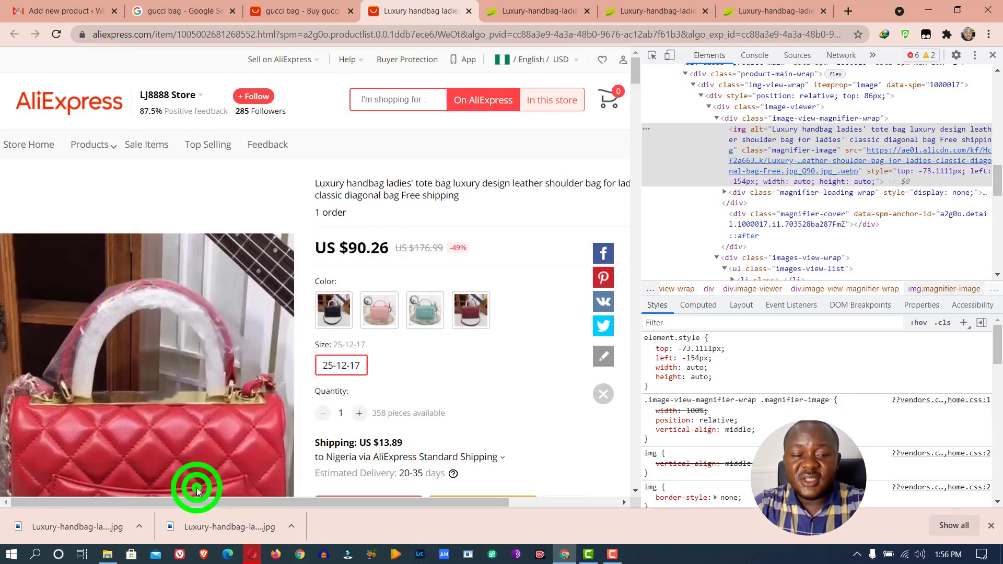
left_click(801, 170)
right_click(802, 171)
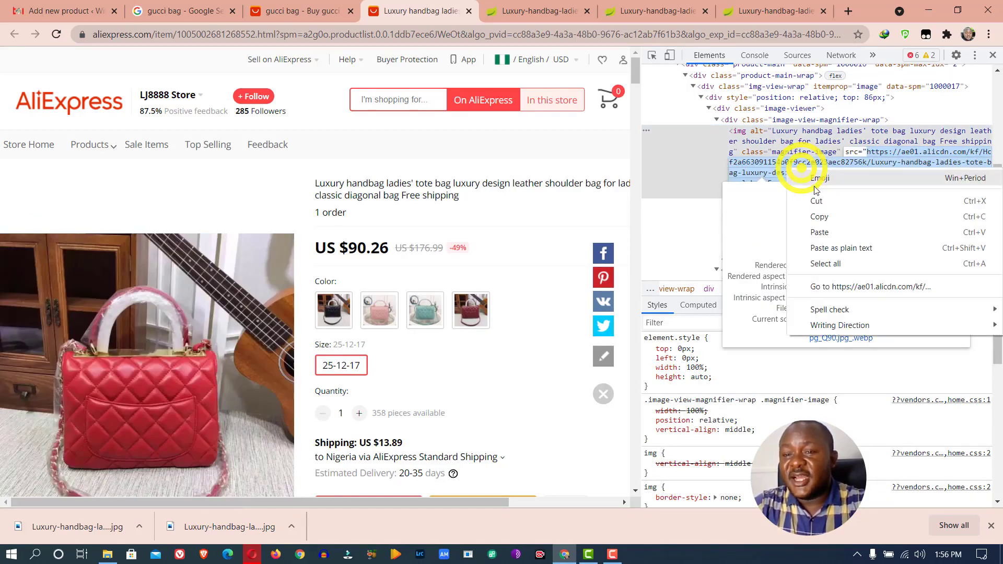
left_click(861, 284)
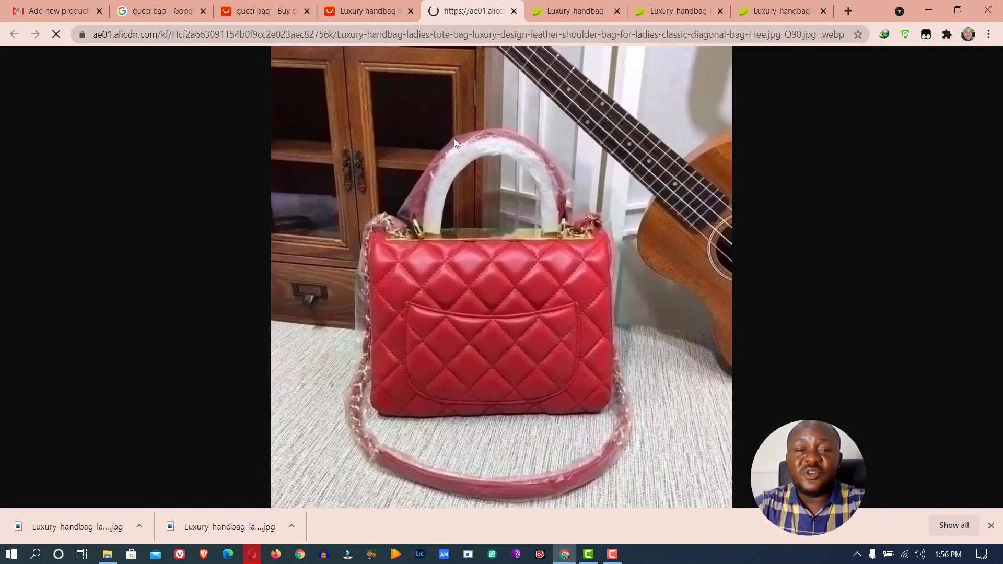
right_click(454, 136)
left_click(509, 161)
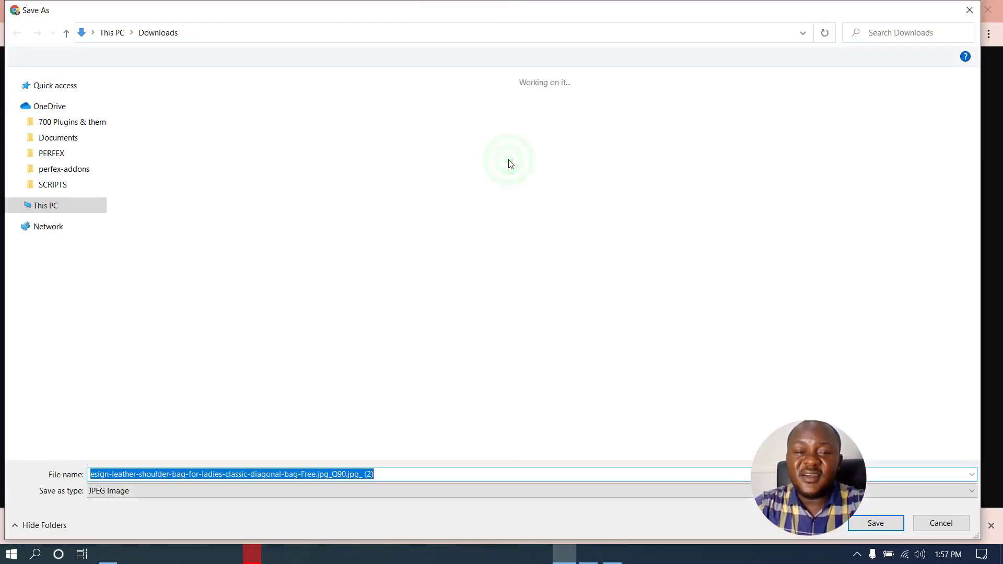
left_click(875, 523)
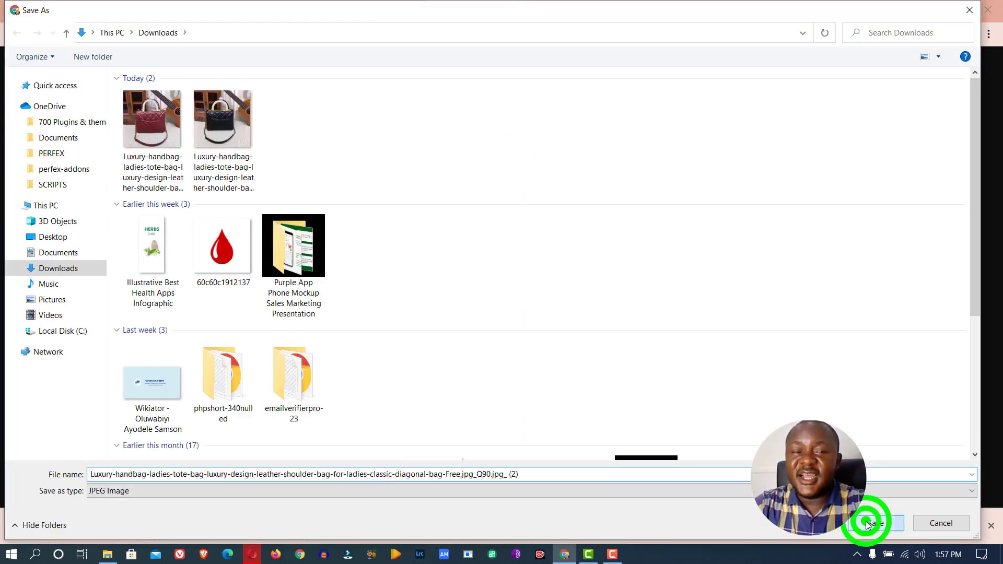
left_click(63, 10)
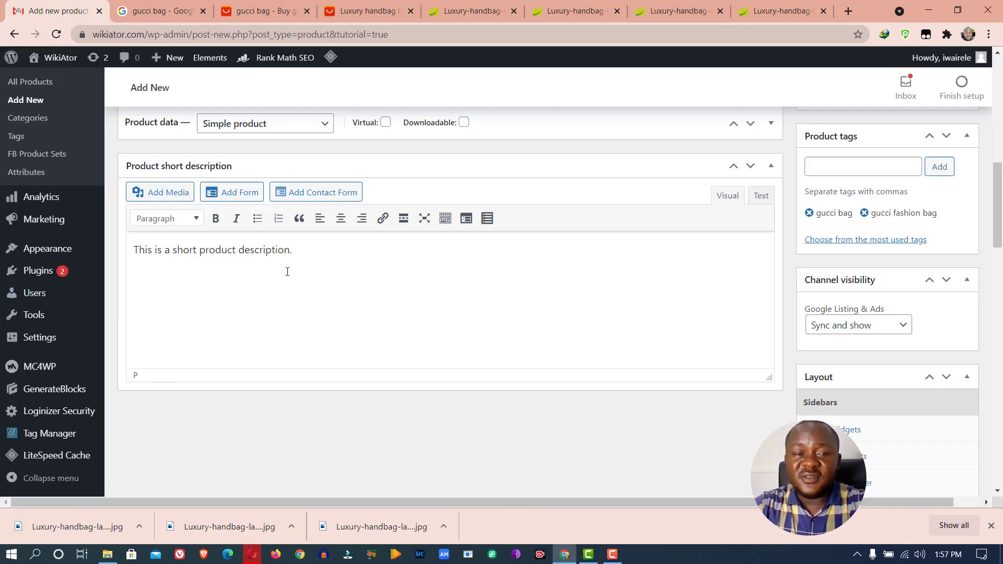
scroll(325, 258, "up", 10)
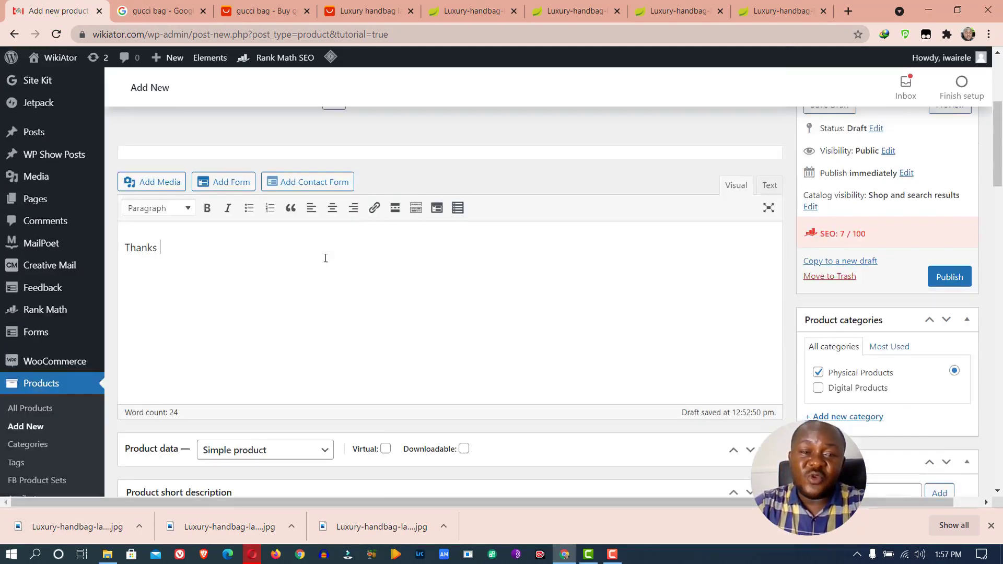
scroll(493, 271, "down", 6)
scroll(615, 327, "down", 6)
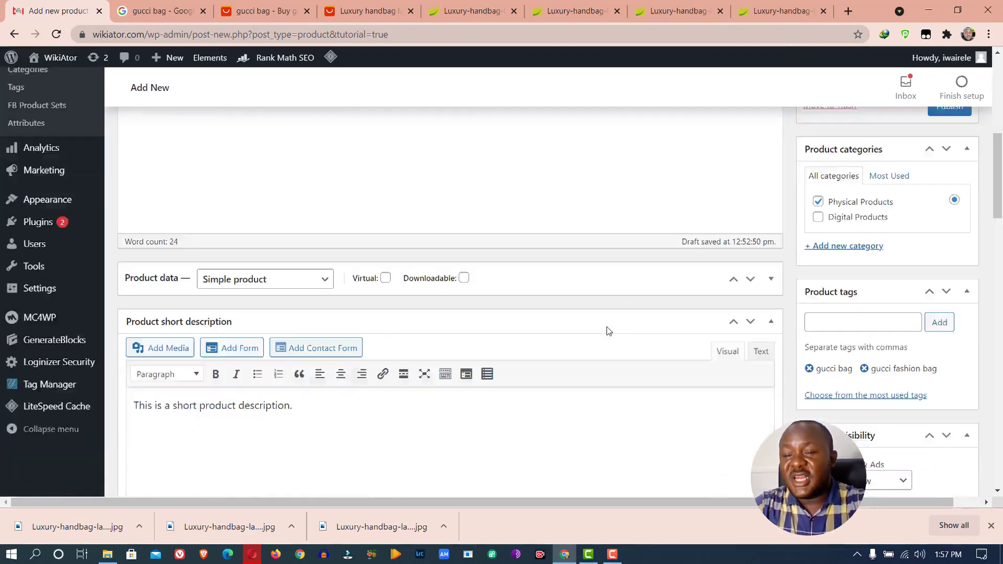
scroll(660, 295, "up", 15)
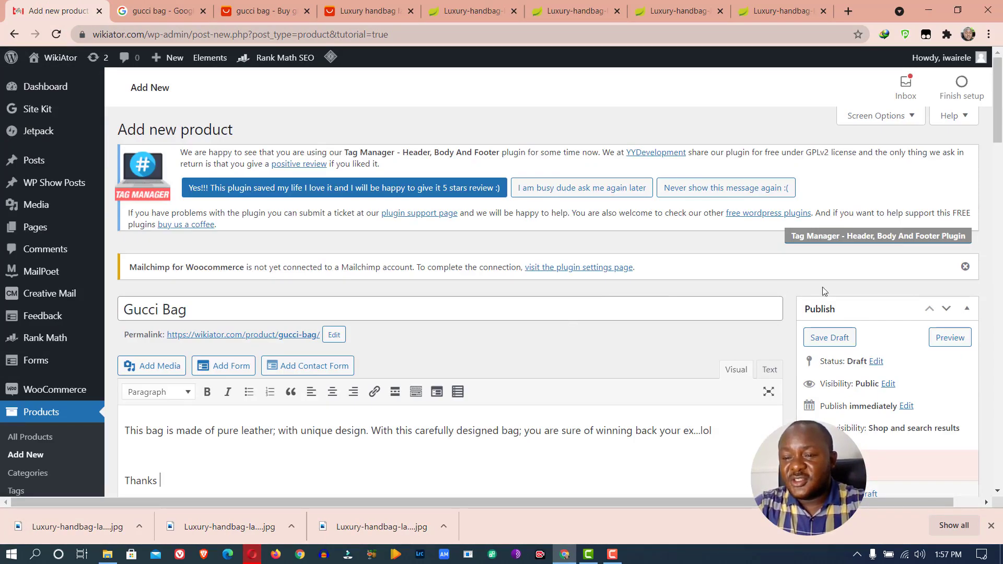
left_click_drag(998, 112, 999, 170)
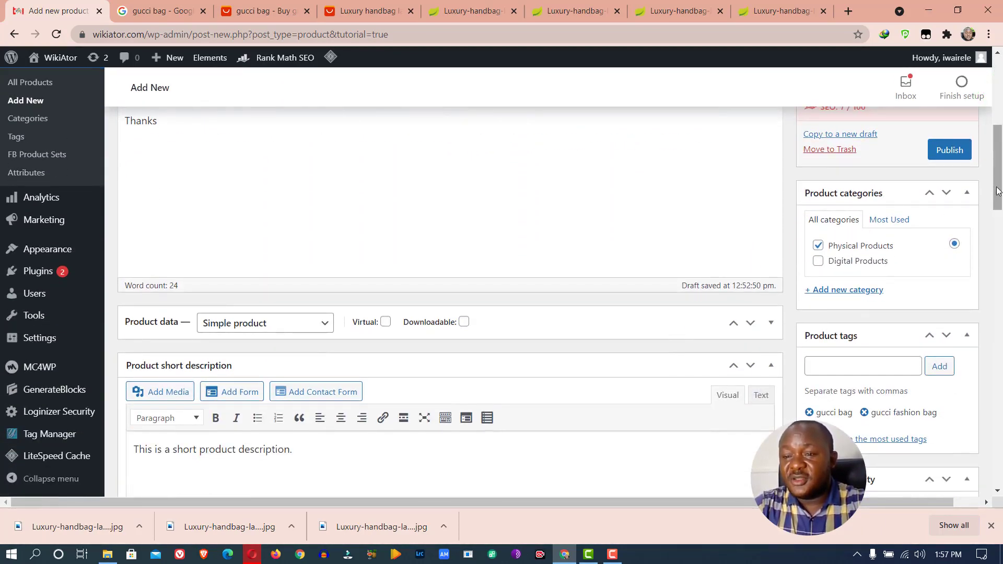
left_click_drag(998, 152, 999, 298)
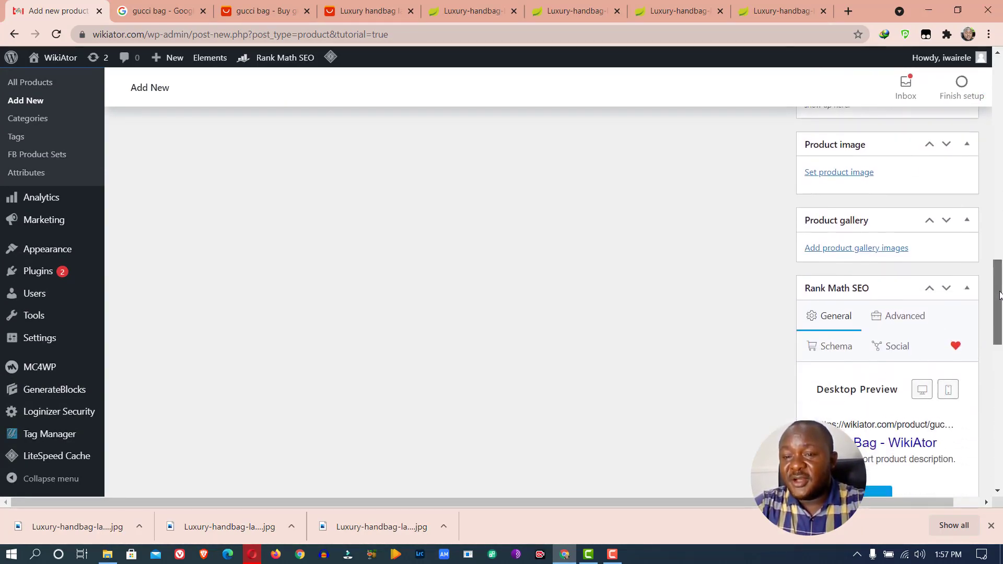
Upload the three downloaded handbag photos and set the black quilted bag as product image
left_click(831, 174)
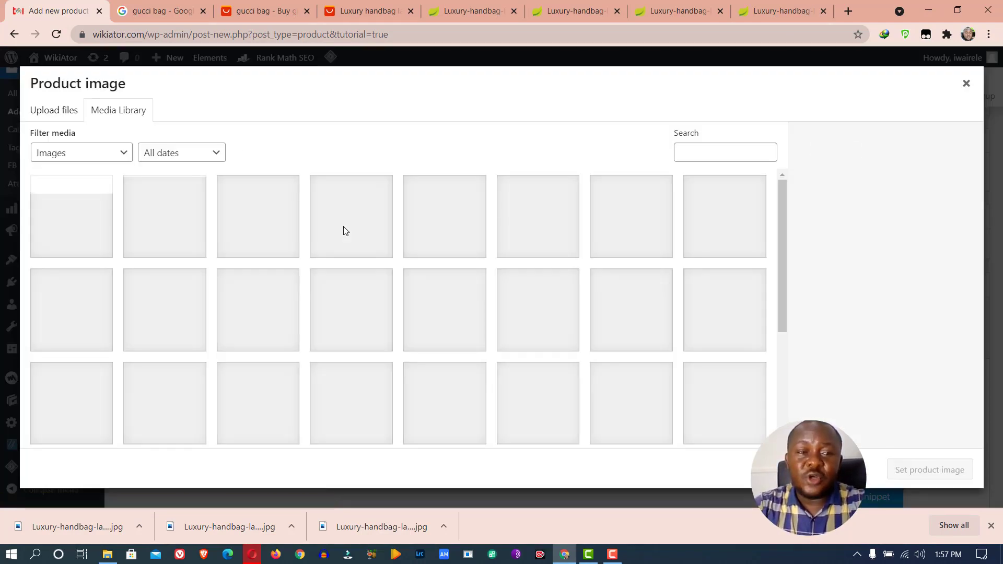
left_click(35, 113)
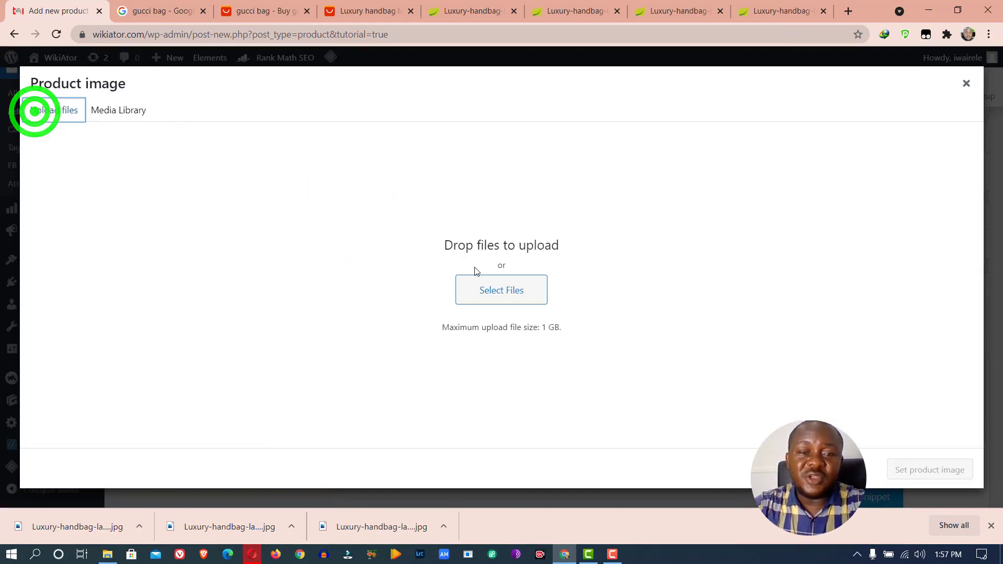
left_click(476, 289)
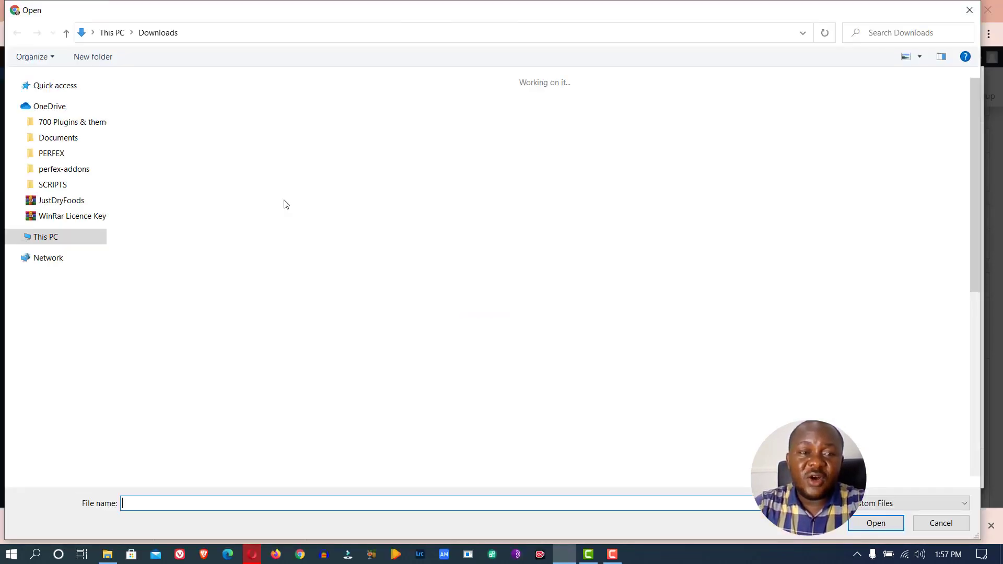
left_click(291, 125)
left_click(222, 128, "ctrl")
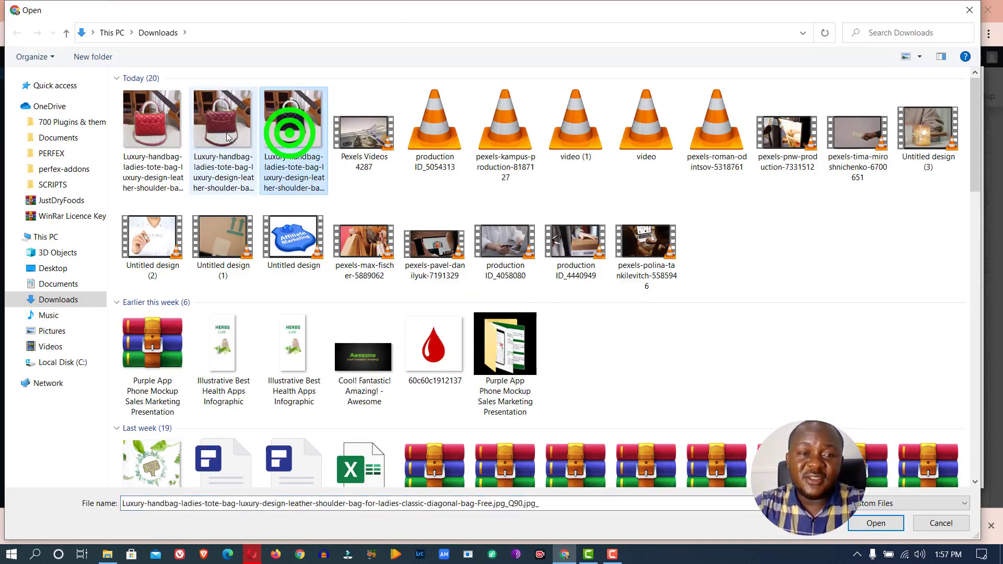
left_click(151, 132, "ctrl")
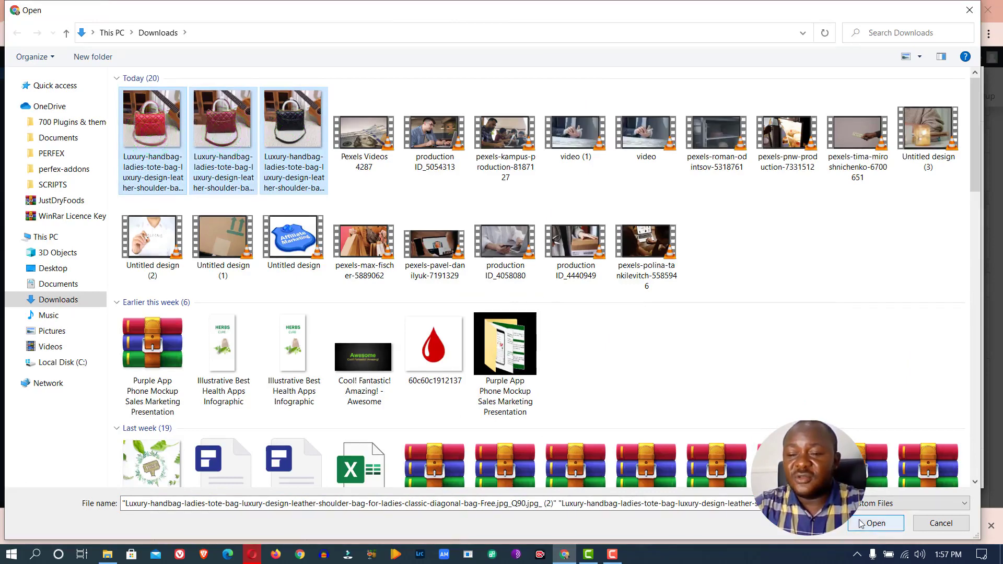
left_click(867, 522)
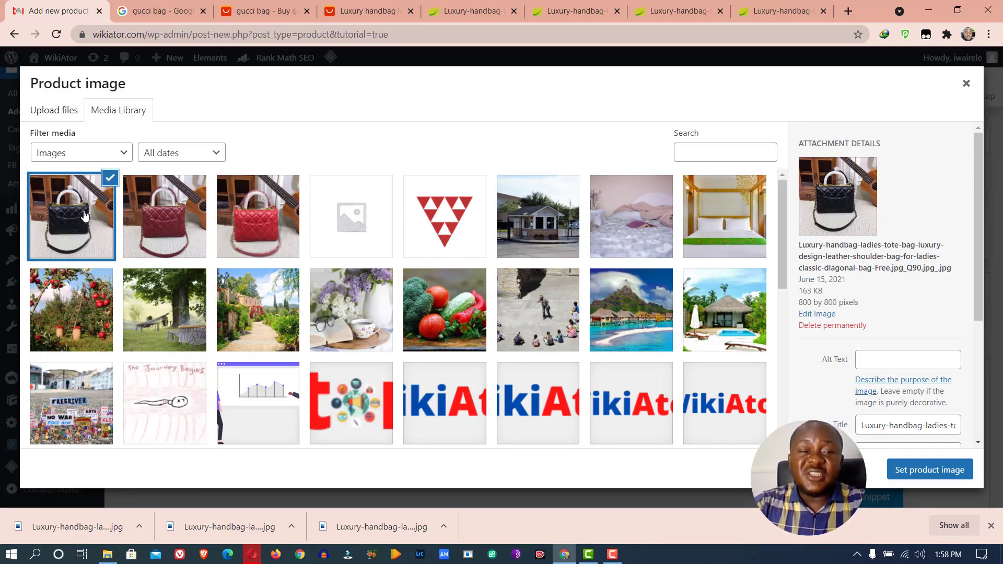
left_click(922, 469)
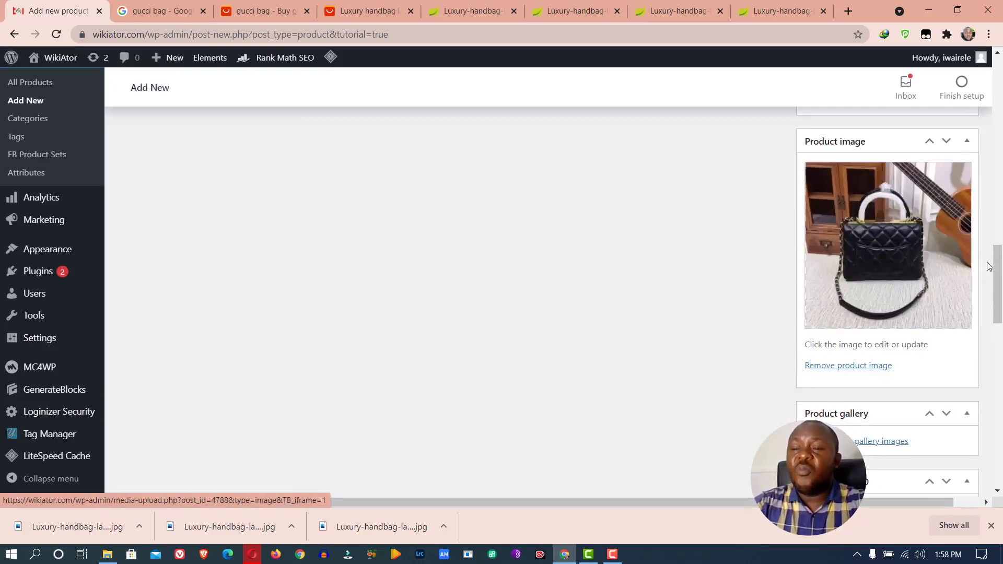
Add the dark red and bright red handbag photos to the product gallery
left_click_drag(997, 260, 997, 297)
left_click(837, 229)
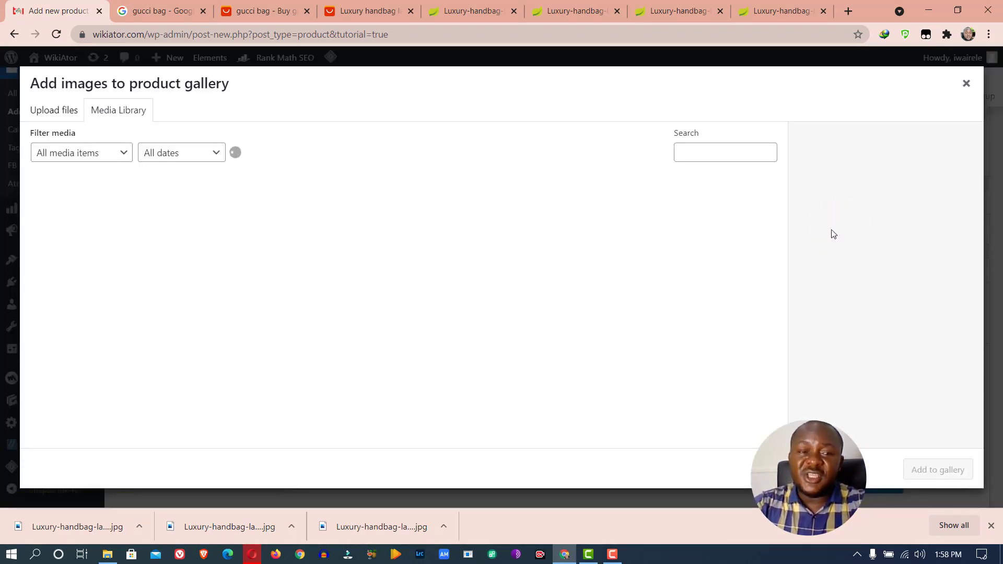
left_click(202, 217)
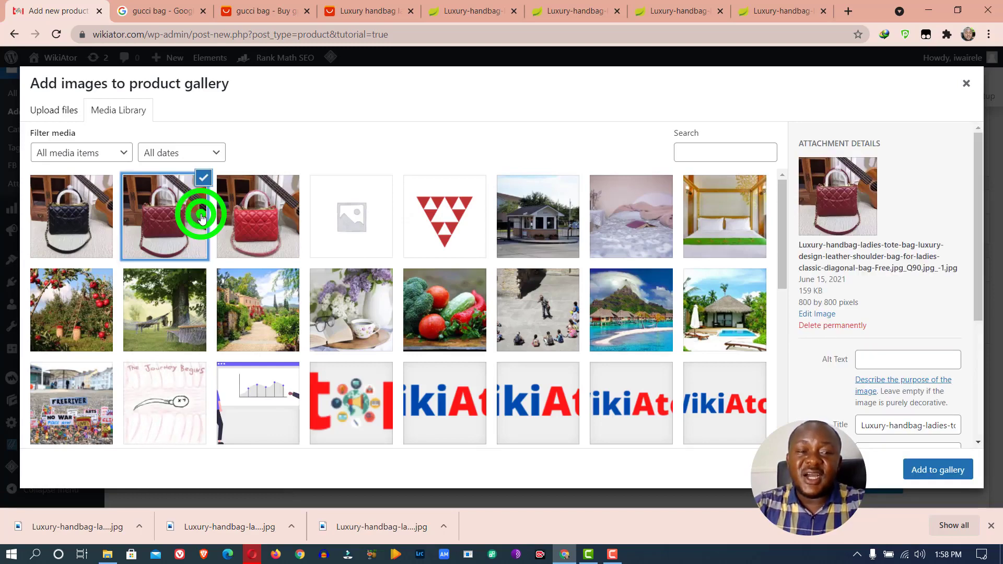
left_click(926, 467)
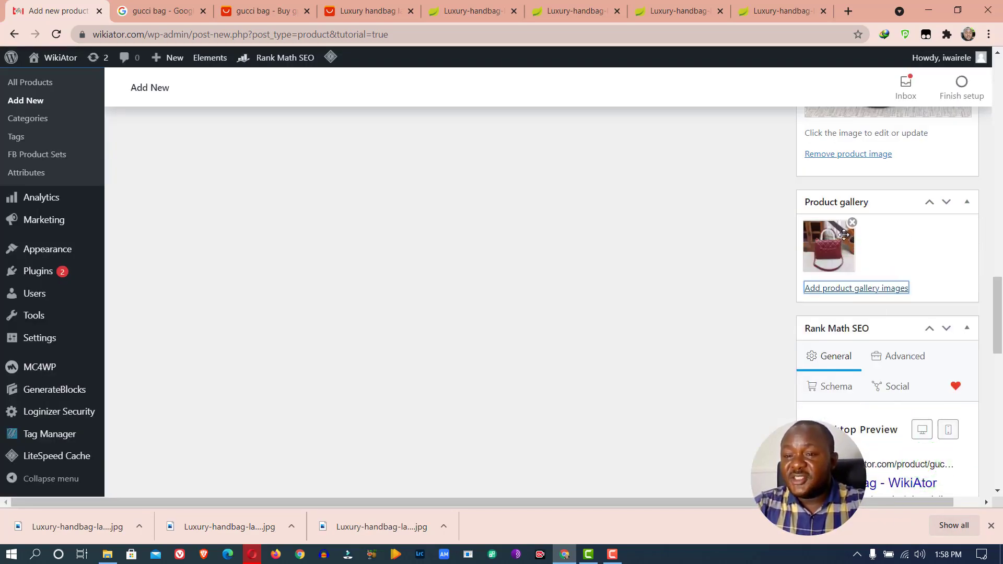
left_click(888, 241)
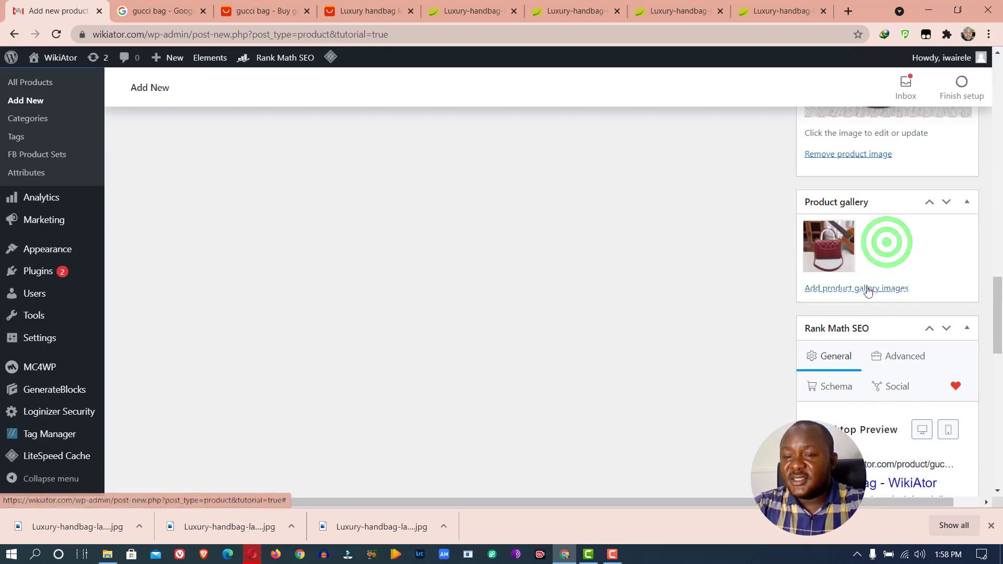
left_click(837, 289)
left_click(275, 213)
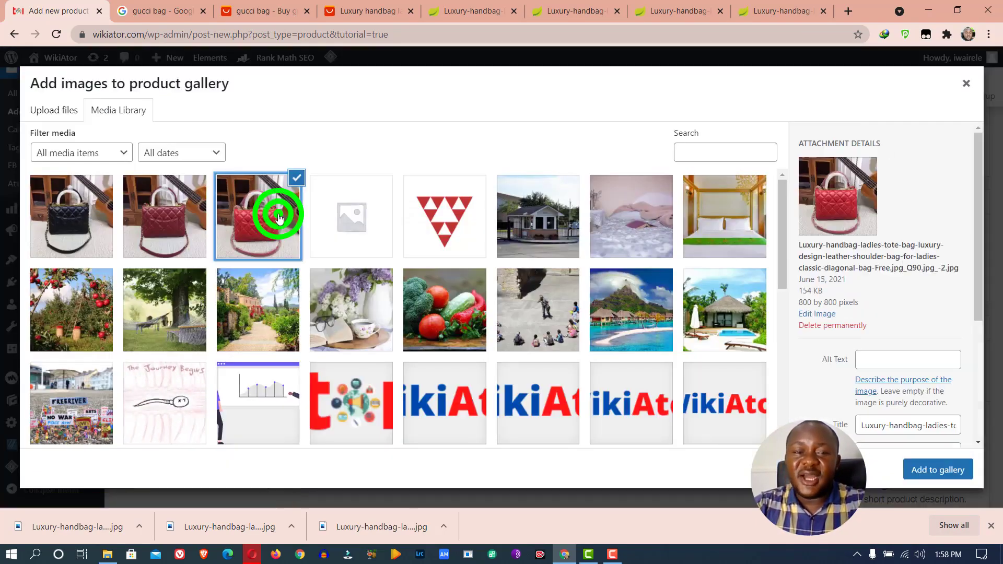
left_click(925, 470)
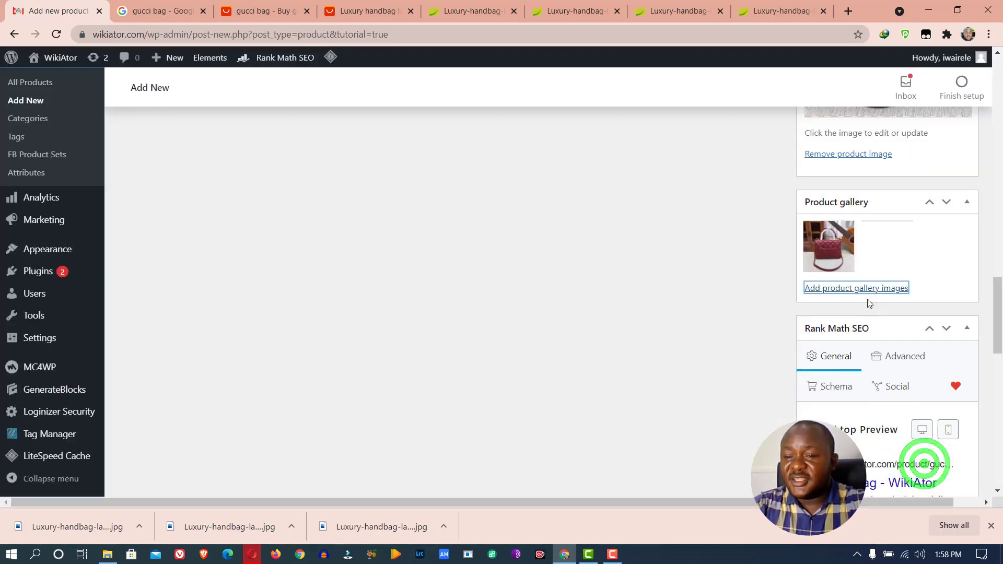
Add the black bag photo, then reorder the gallery: black first, bright red second
left_click(831, 289)
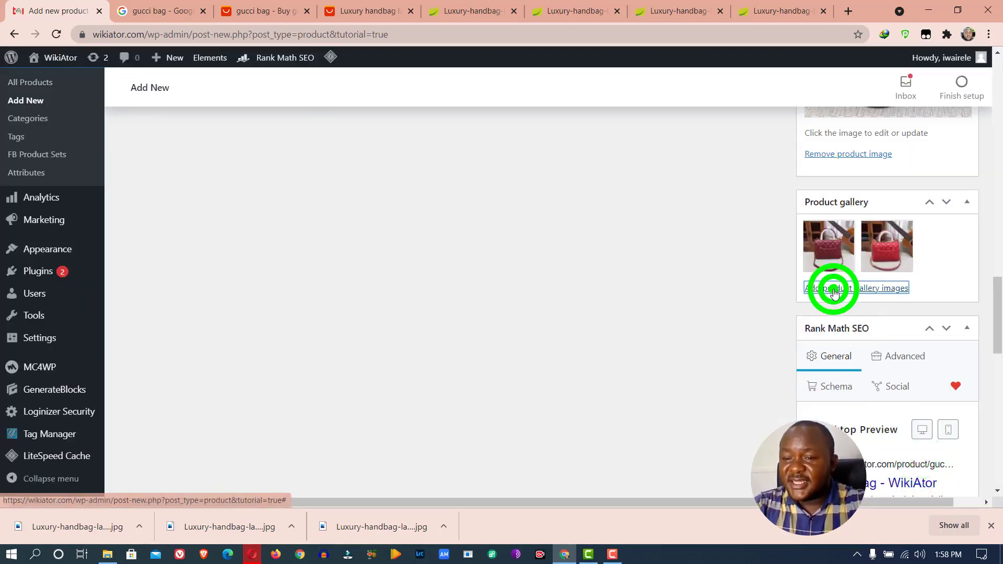
left_click(85, 236)
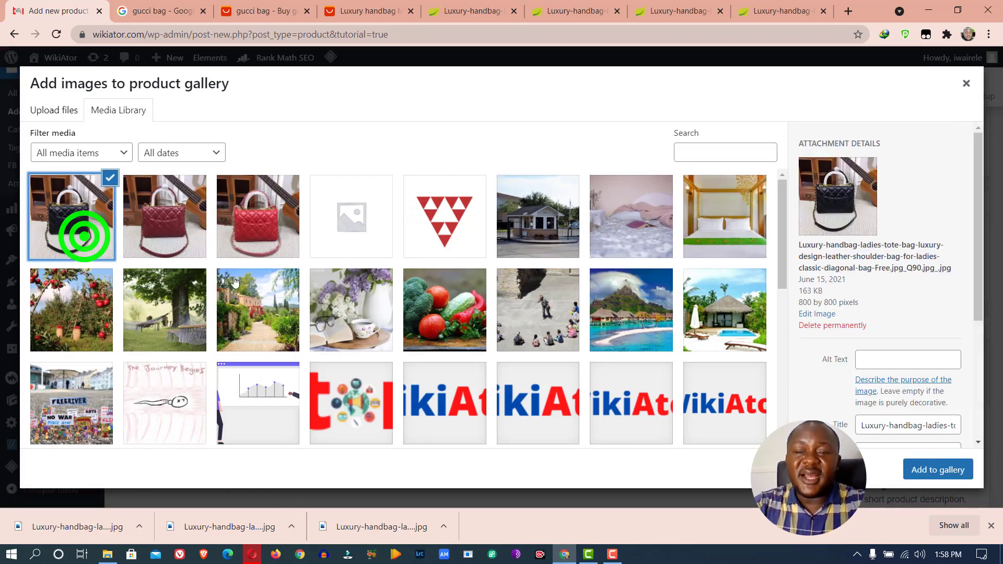
left_click(937, 469)
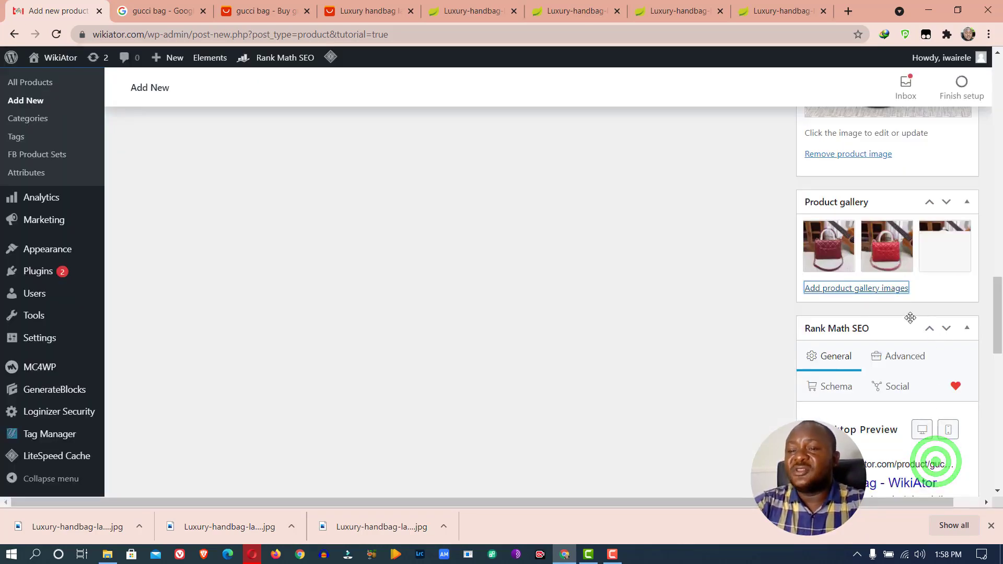
left_click(935, 252)
left_click_drag(915, 250, 834, 250)
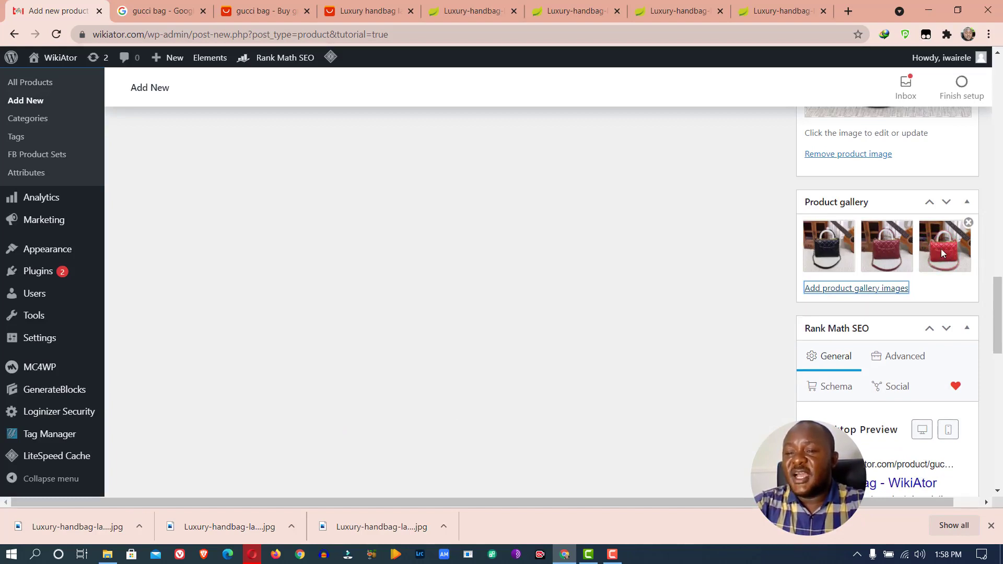
left_click_drag(942, 249, 893, 247)
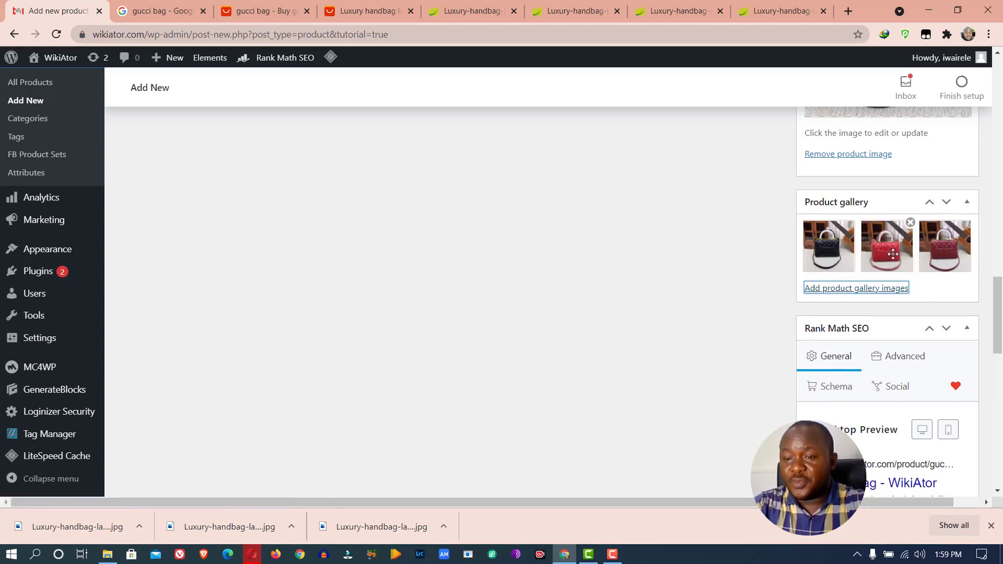
Publish the Gucci Bag product from the top of the Add new product page
scroll(893, 253, "down", 6)
scroll(893, 209, "down", 6)
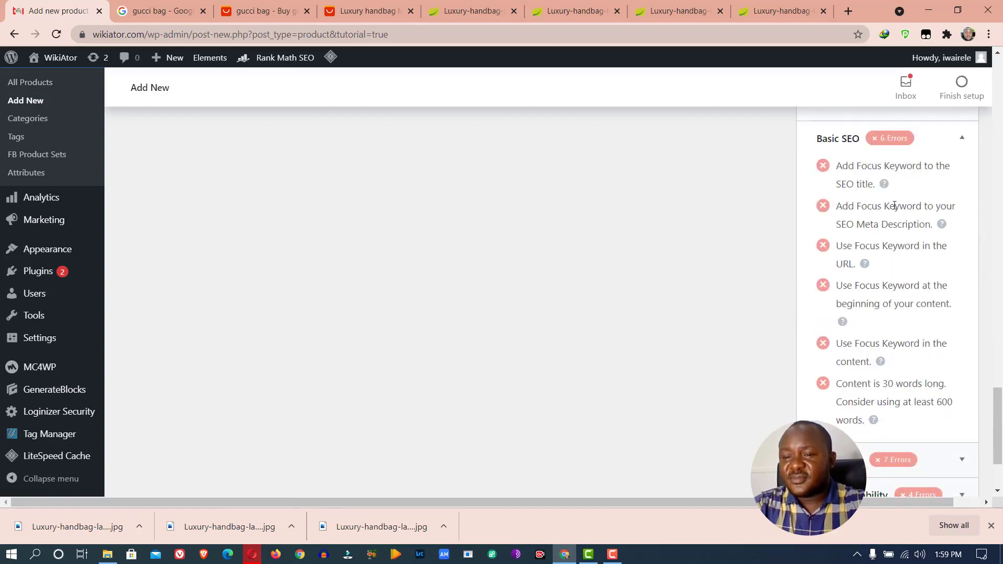
scroll(893, 277, "down", 2)
scroll(891, 318, "up", 10)
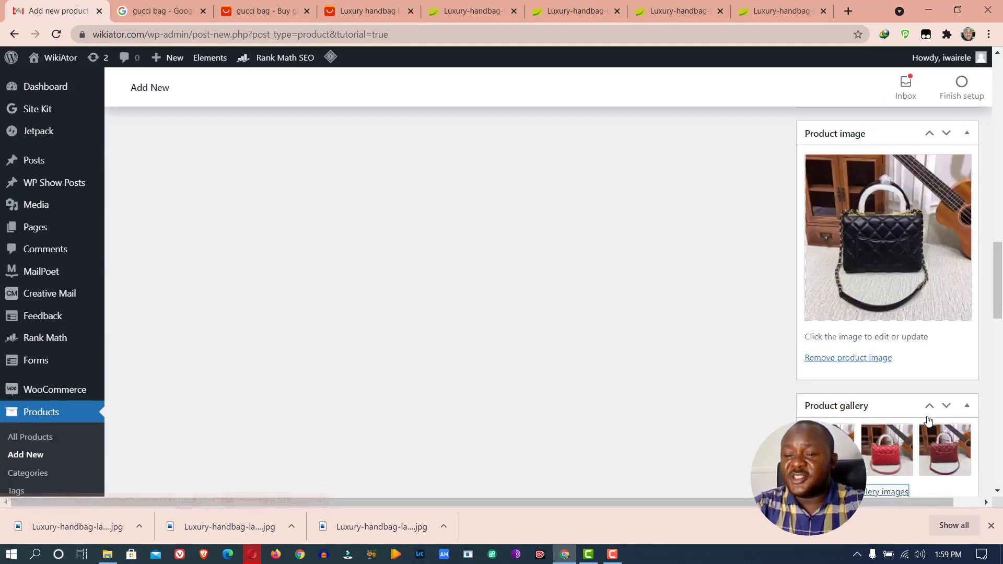
scroll(927, 416, "down", 3)
scroll(927, 420, "down", 3)
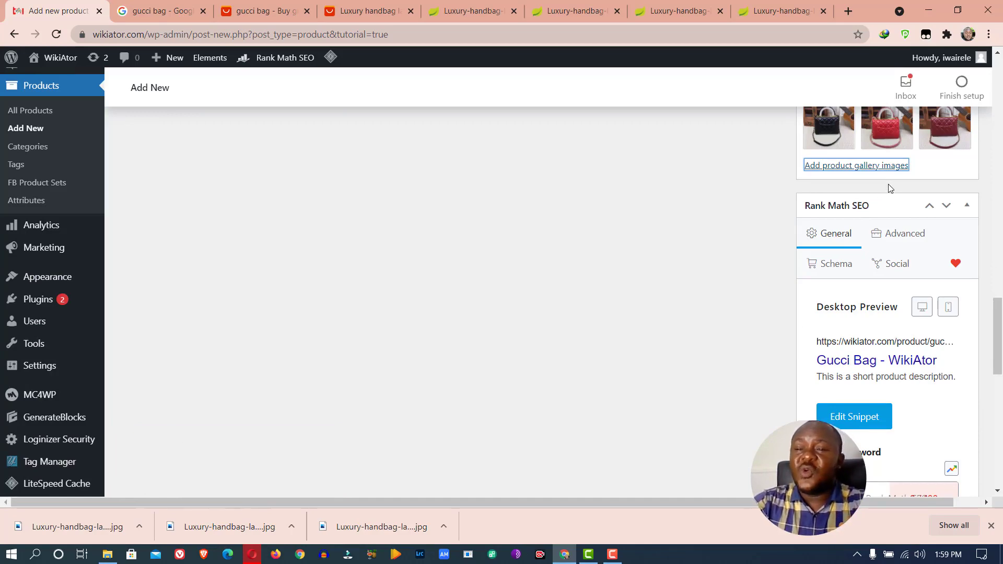
scroll(890, 188, "up", 5)
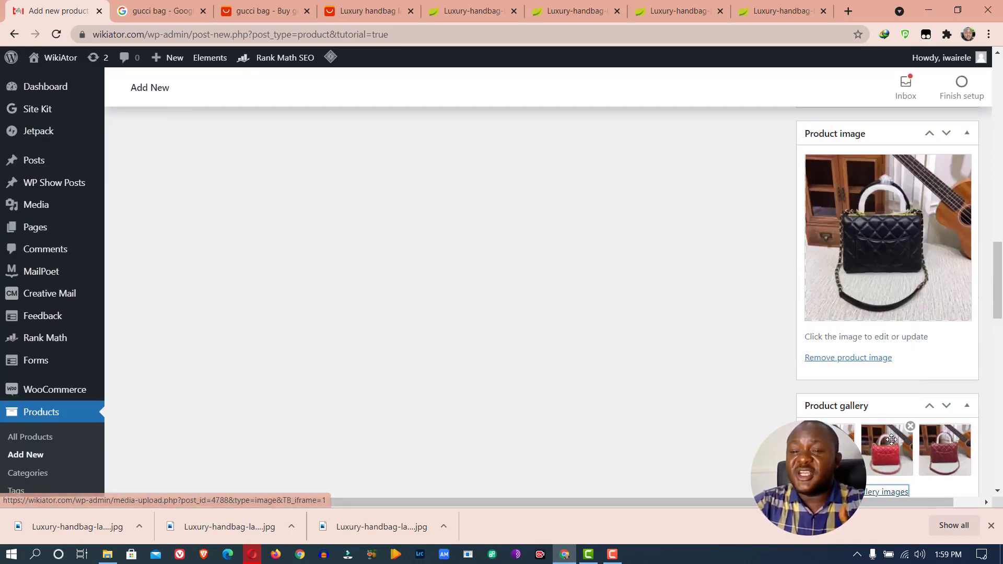
scroll(891, 440, "up", 10)
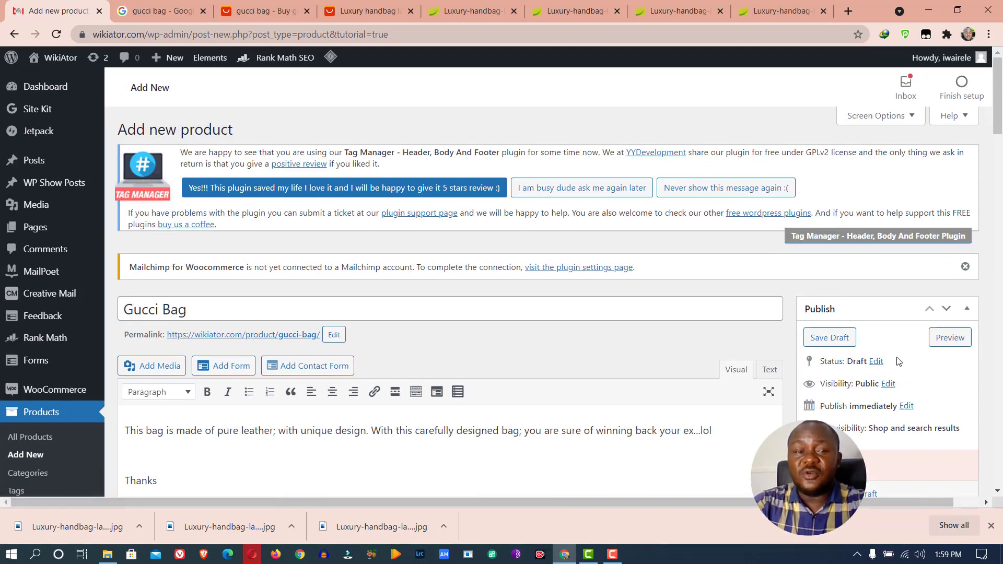
scroll(897, 361, "down", 5)
left_click(950, 183)
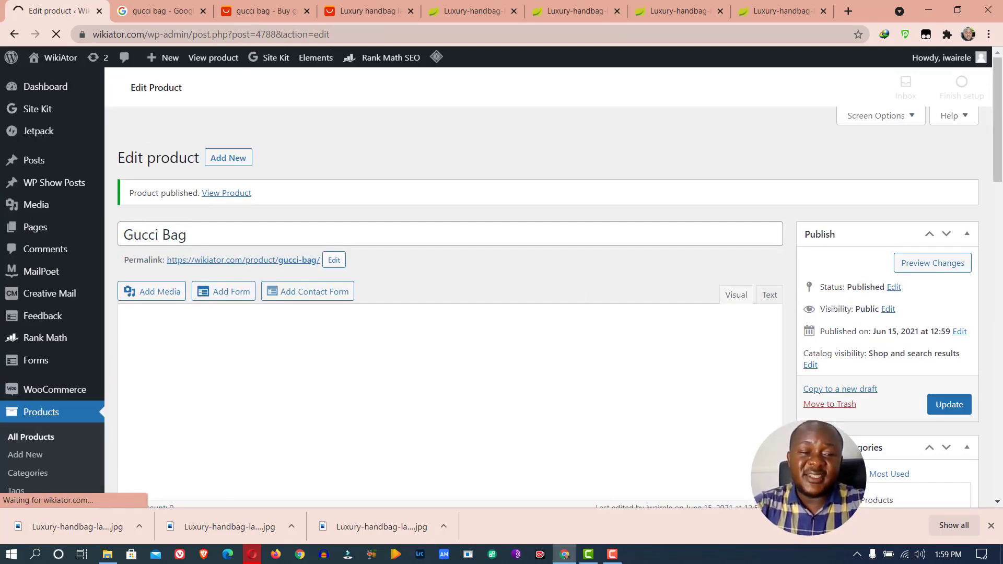
Go to WooCommerce Home and dismiss the welcome tour to reveal the setup checklist
left_click(44, 392)
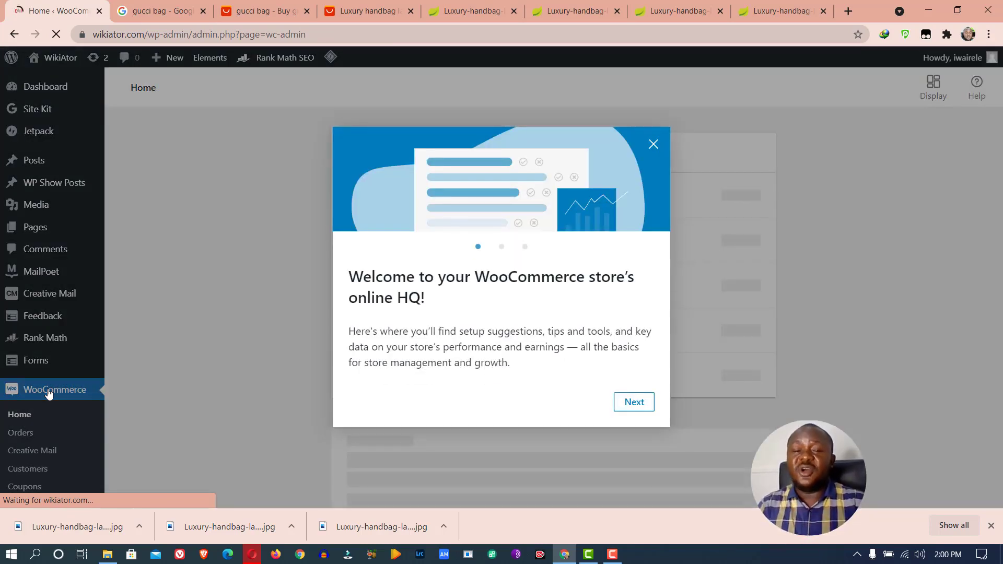
left_click(652, 144)
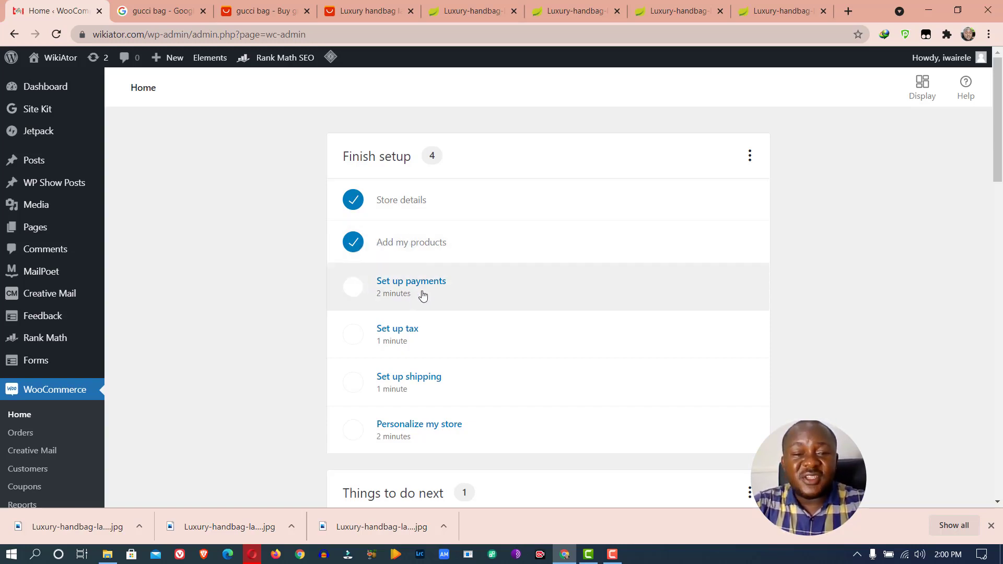
Enable Cash on delivery payments and start the Direct bank transfer setup form
left_click(401, 285)
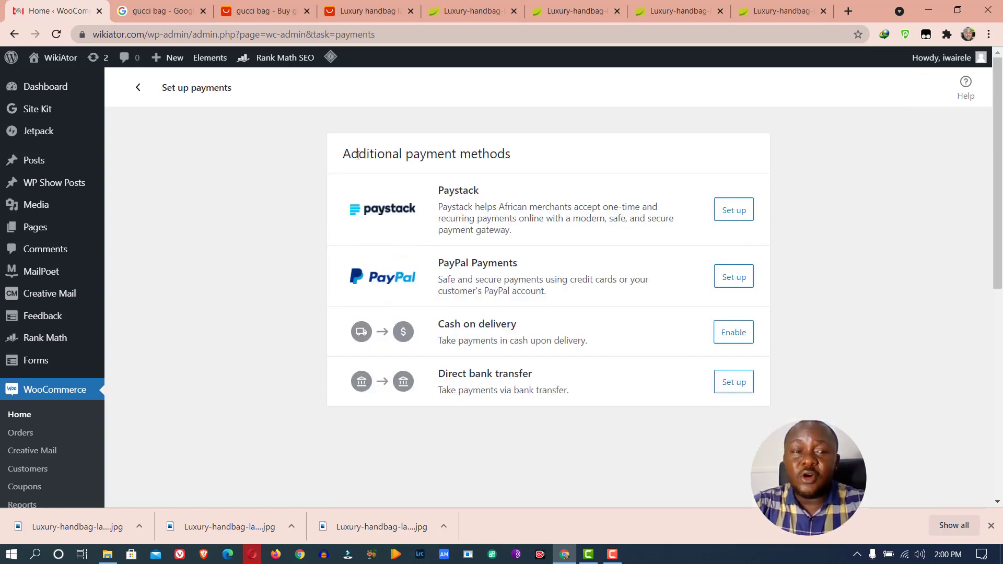
left_click(138, 89)
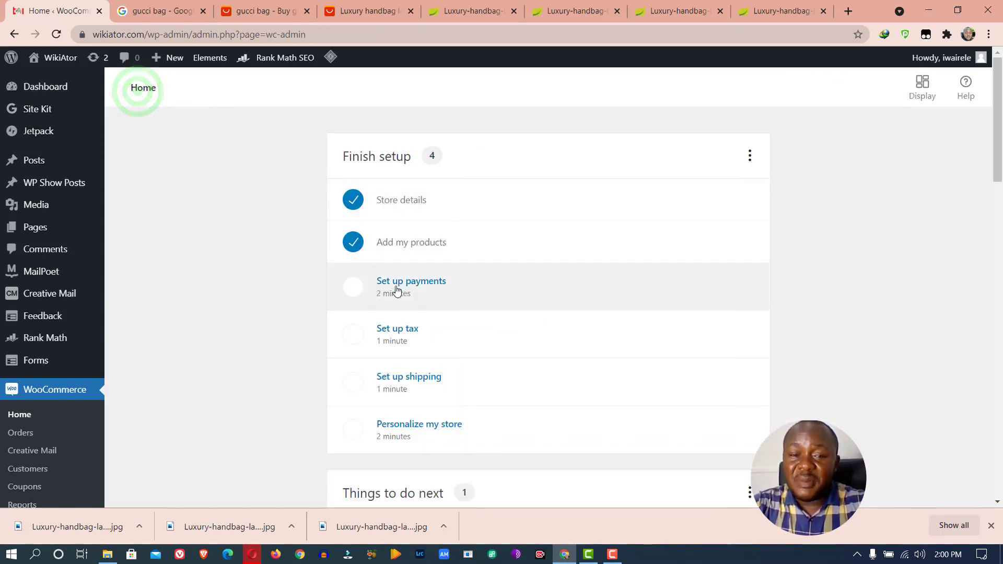
left_click(396, 289)
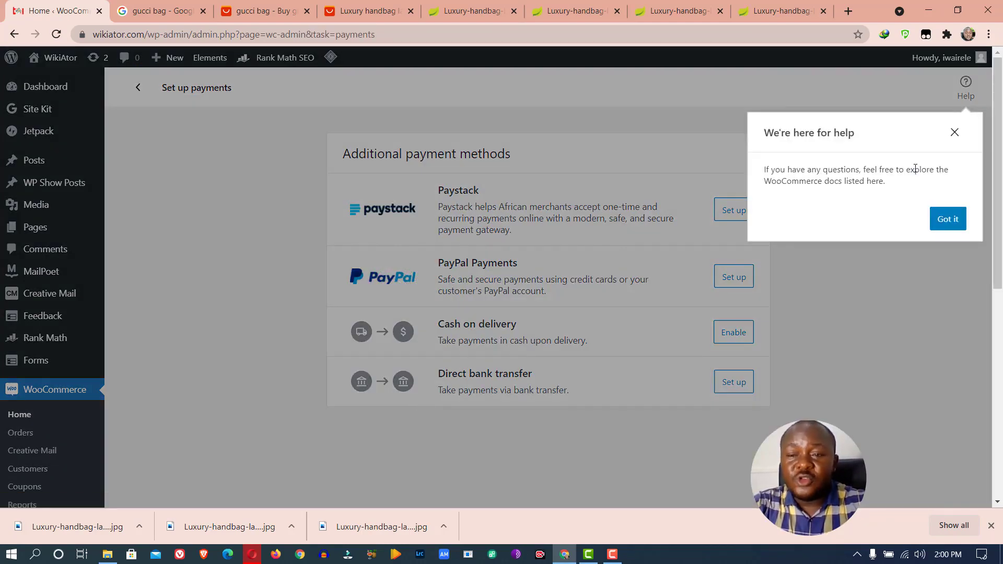
left_click(953, 132)
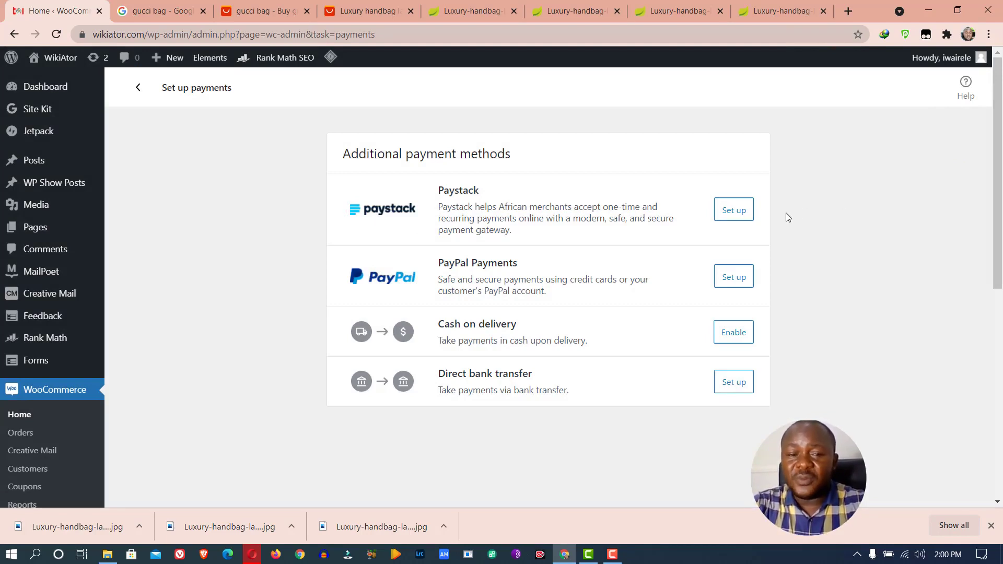
left_click(734, 333)
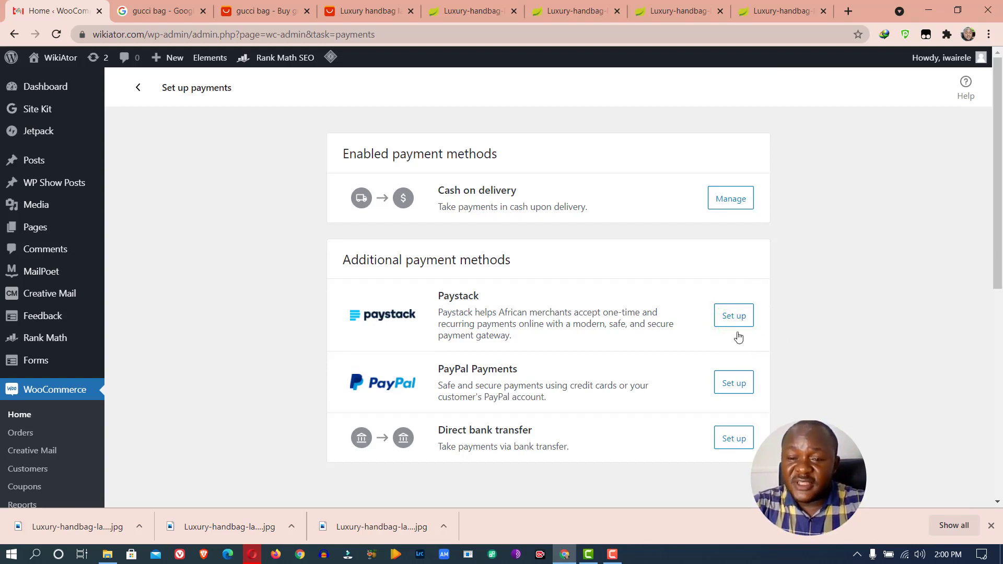
left_click(734, 438)
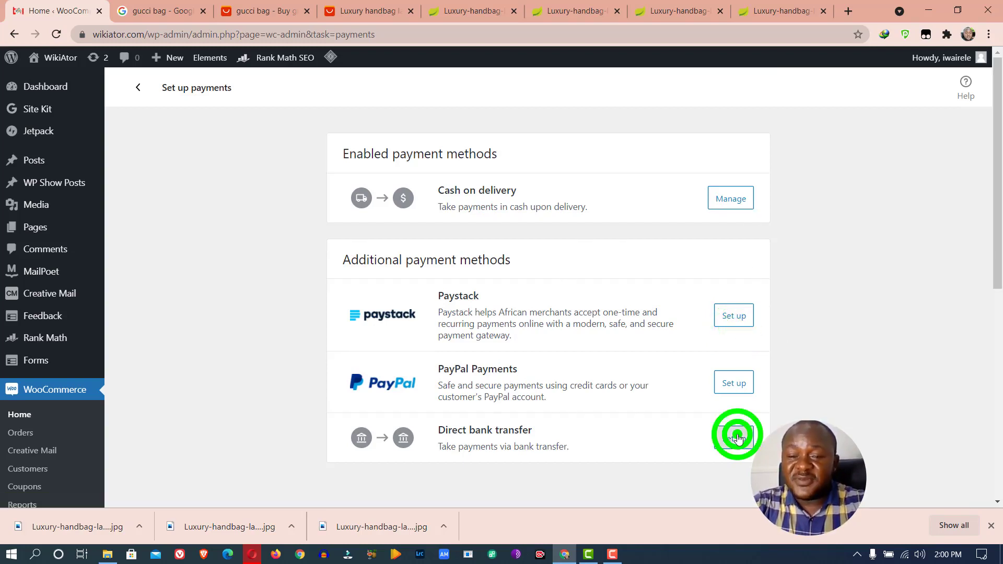
left_click(360, 223)
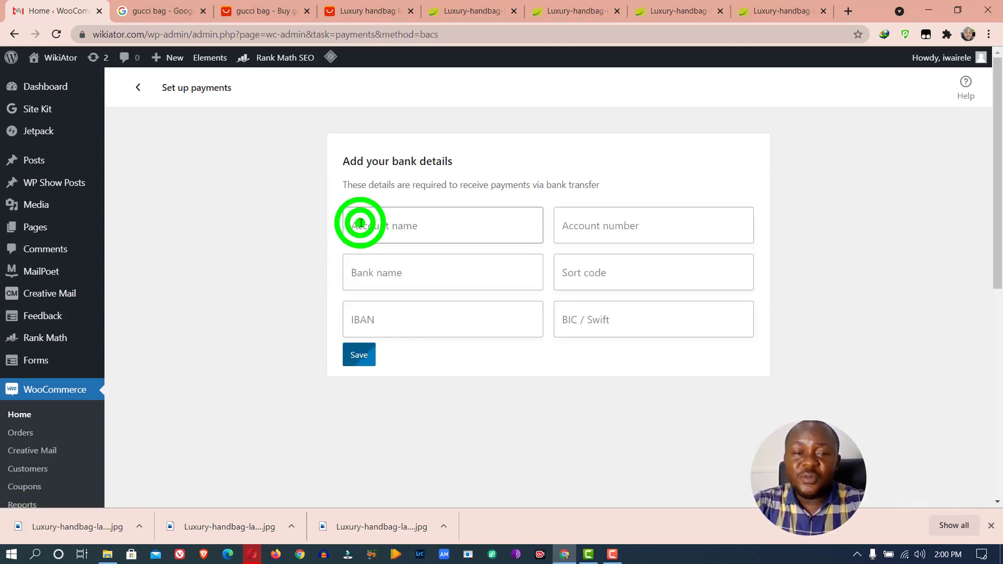
Enter the account name, account number and bank name in the bank transfer form
type("Zenith Bank")
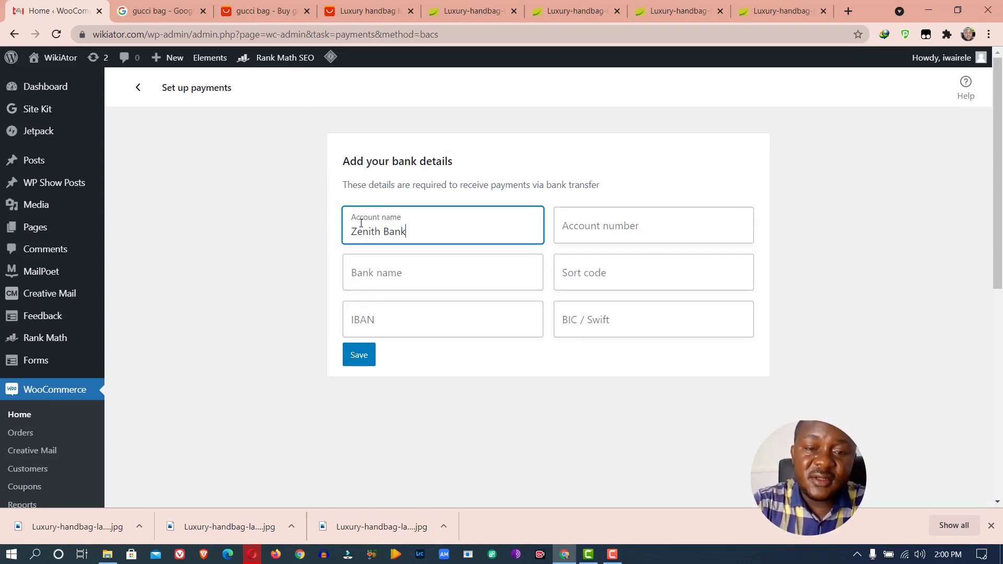
left_click(578, 224)
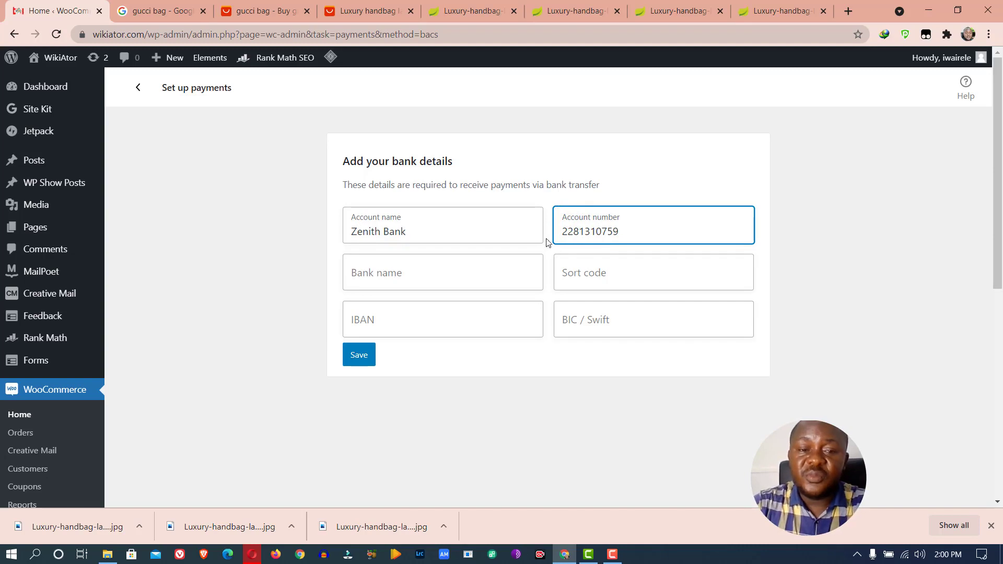
left_click(467, 271)
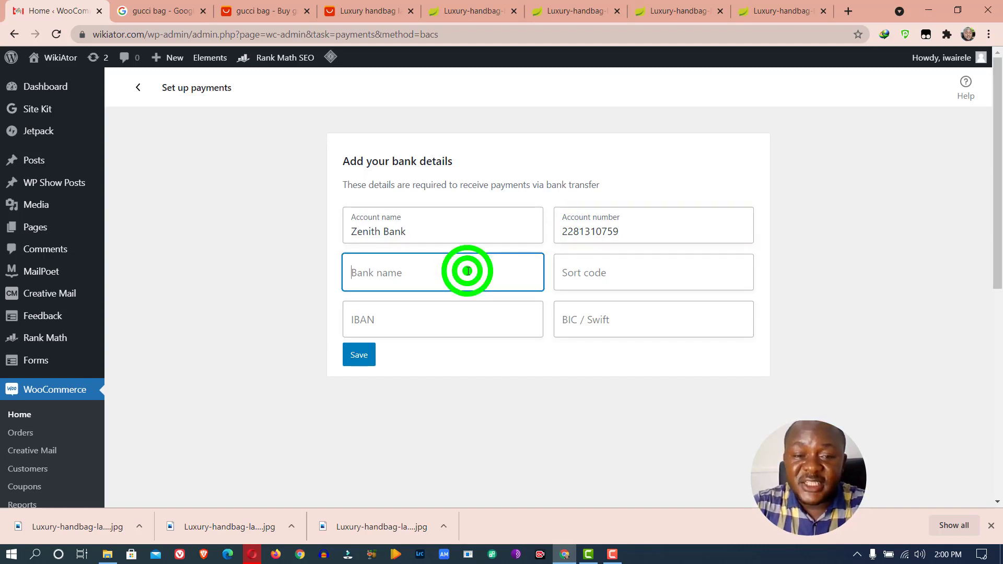
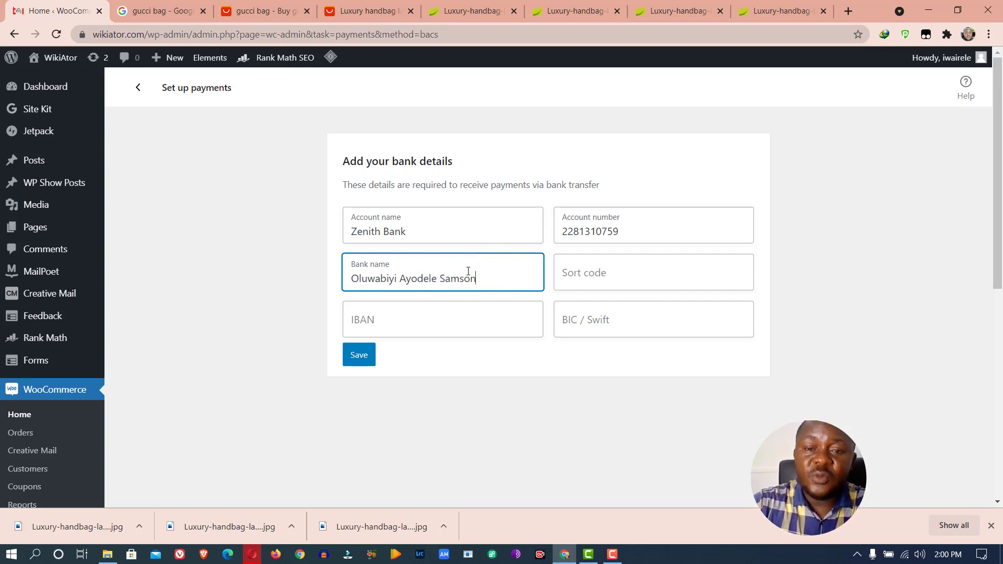
left_click(600, 272)
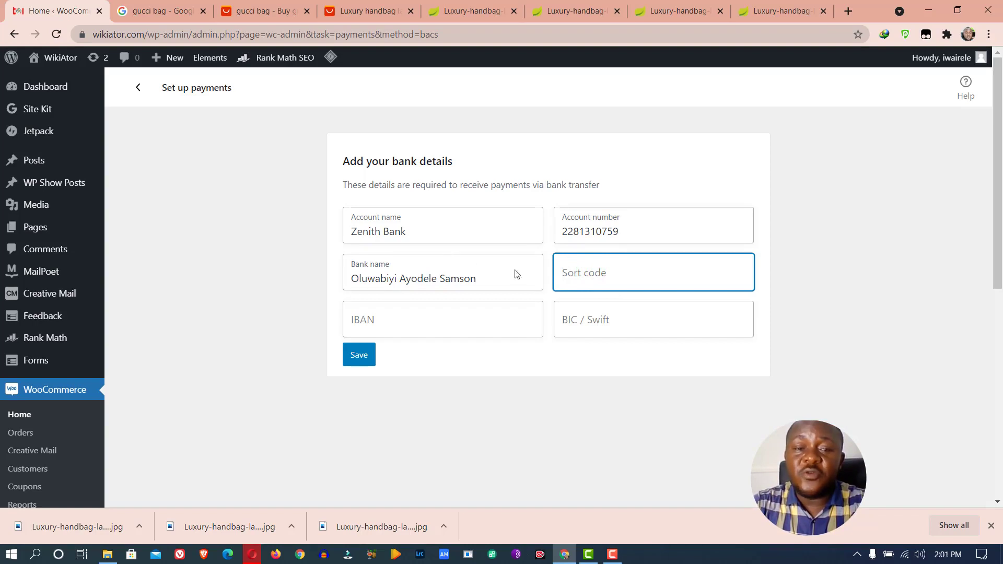
left_click(144, 10)
left_click_drag(191, 77, 73, 72)
Search Google for 'zenith bank sort code lagos branch' and browse the results
type("zenithe ")
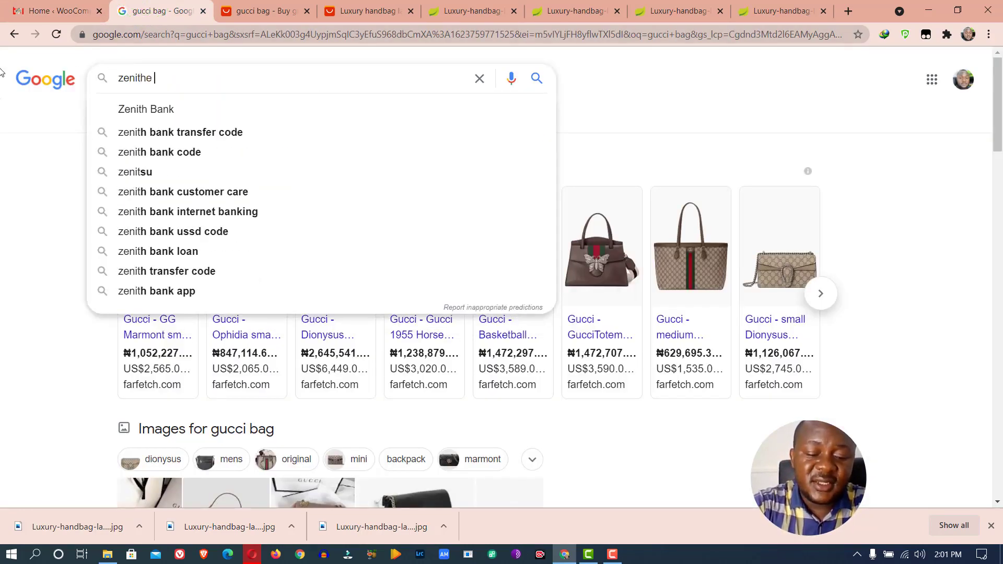
type("b")
key("BackSpace")
key("BackSpace")
key("BackSpace")
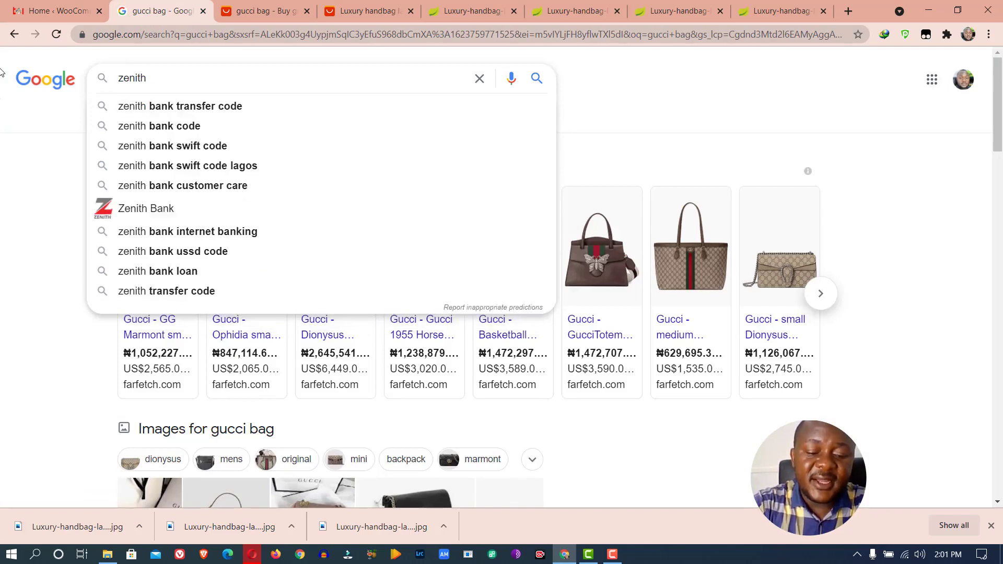
type("bank sort")
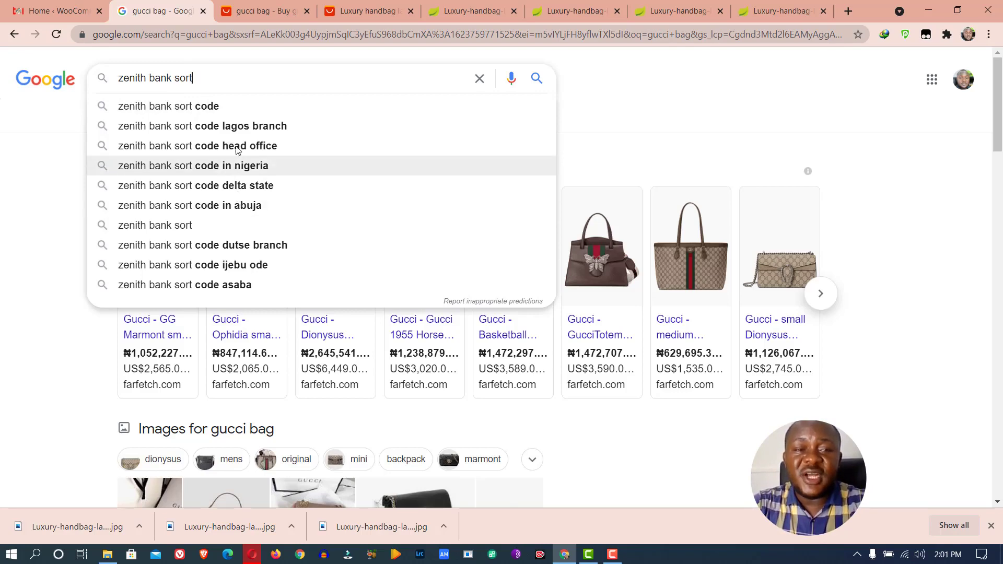
left_click(235, 126)
scroll(405, 282, "down", 5)
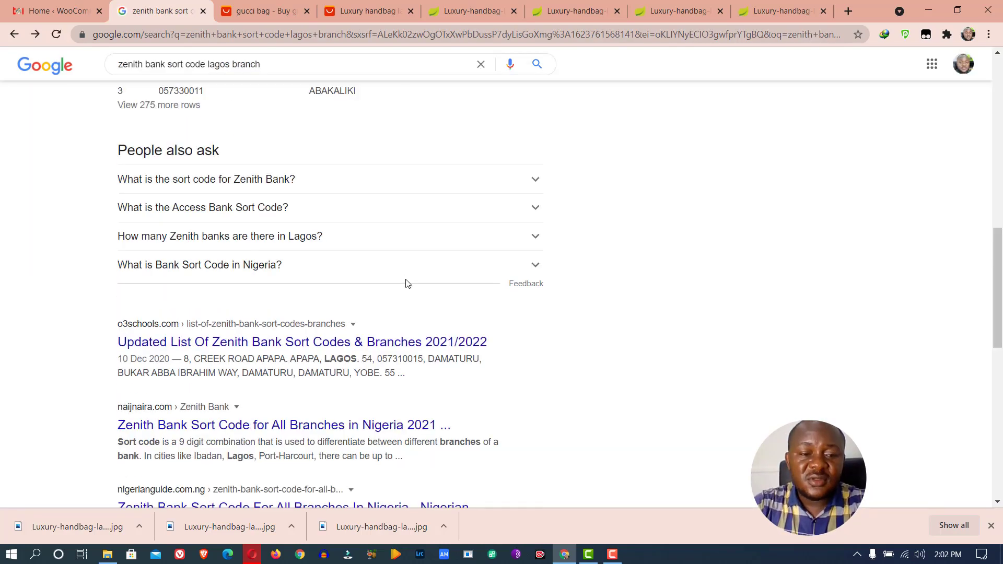
Open the NaijNaira Zenith Bank sort code list and find the LAGOS CENTRAL row
left_click(252, 423)
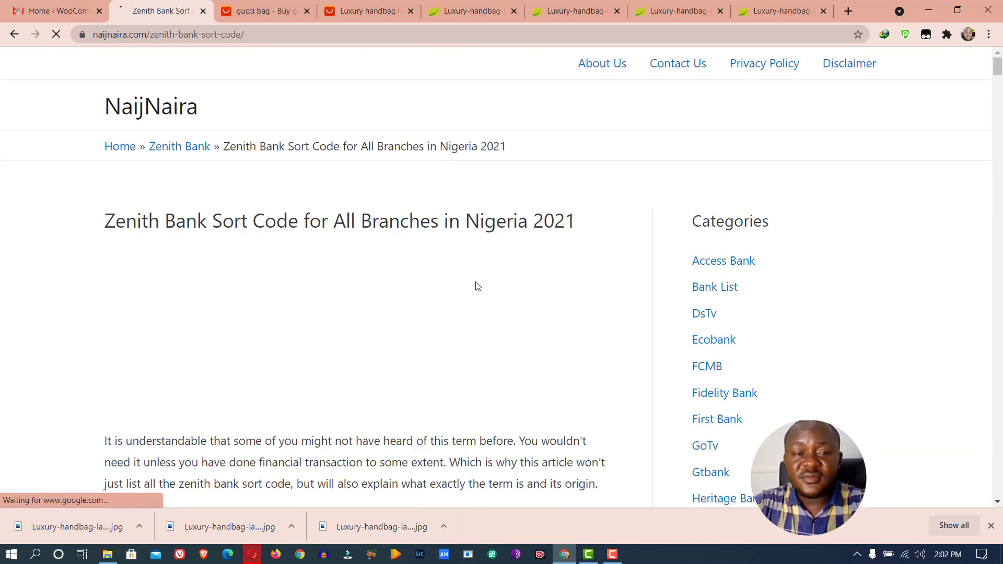
scroll(466, 287, "down", 10)
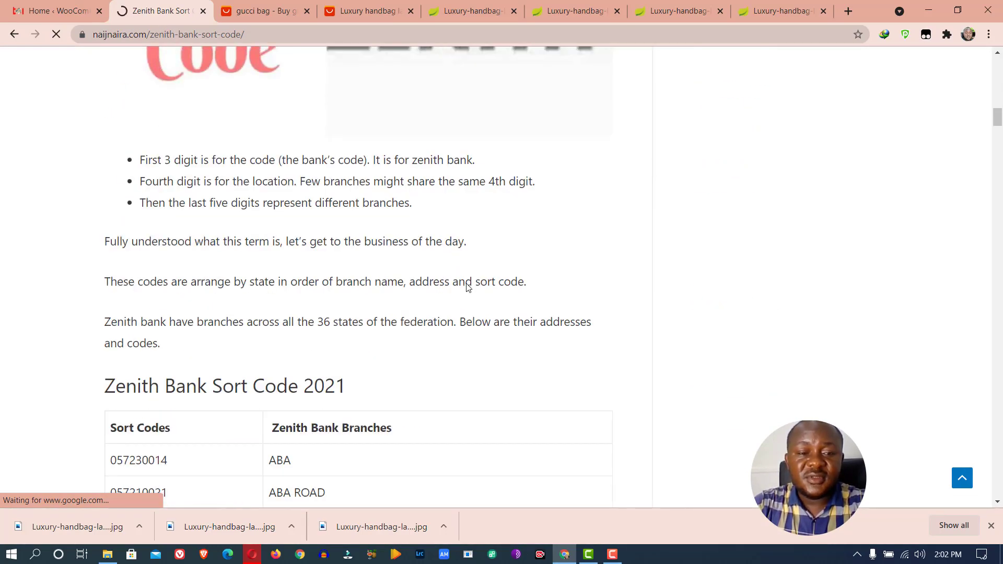
scroll(467, 286, "down", 5)
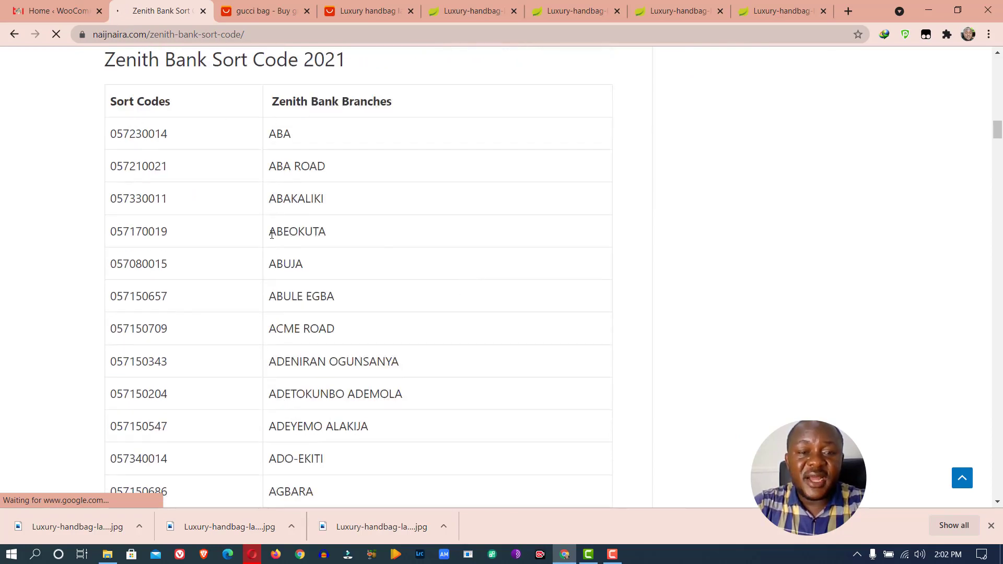
scroll(310, 282, "down", 20)
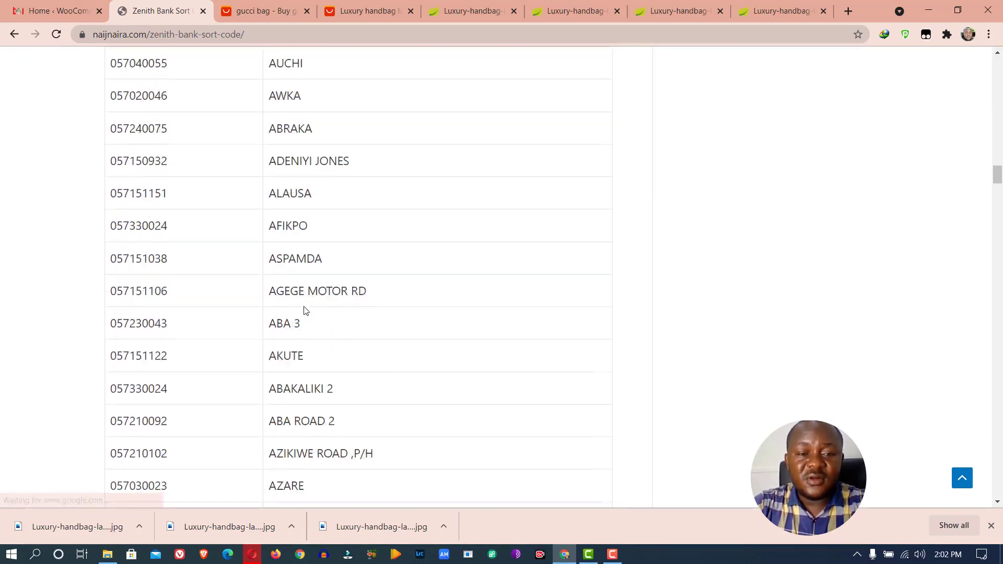
scroll(310, 316, "down", 20)
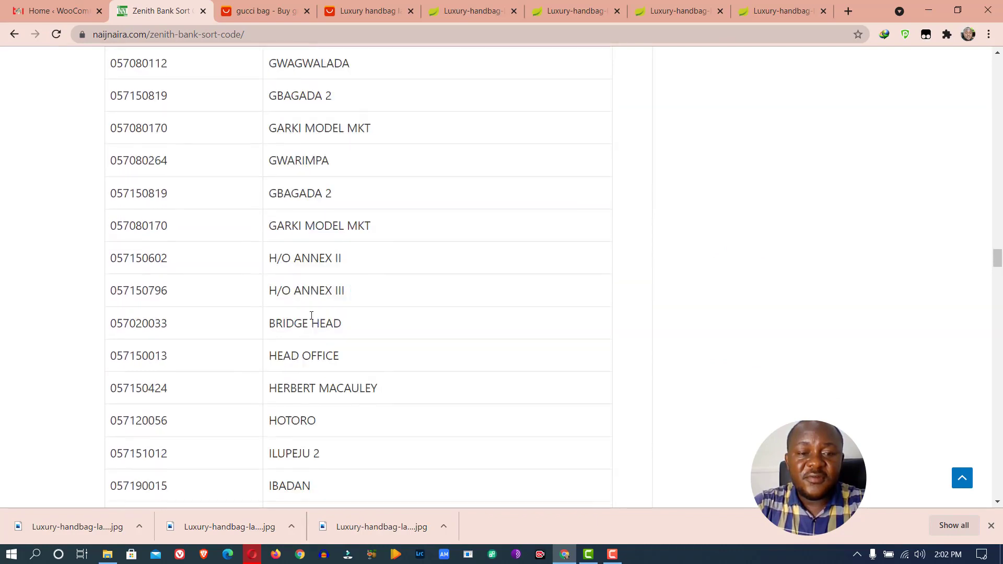
scroll(310, 318, "down", 20)
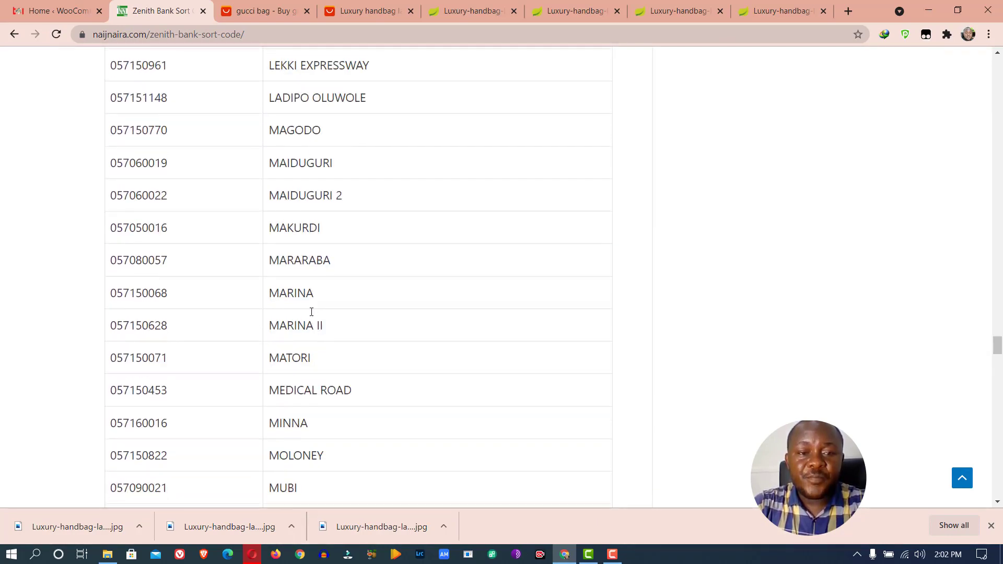
scroll(311, 313, "up", 6)
scroll(311, 313, "down", 20)
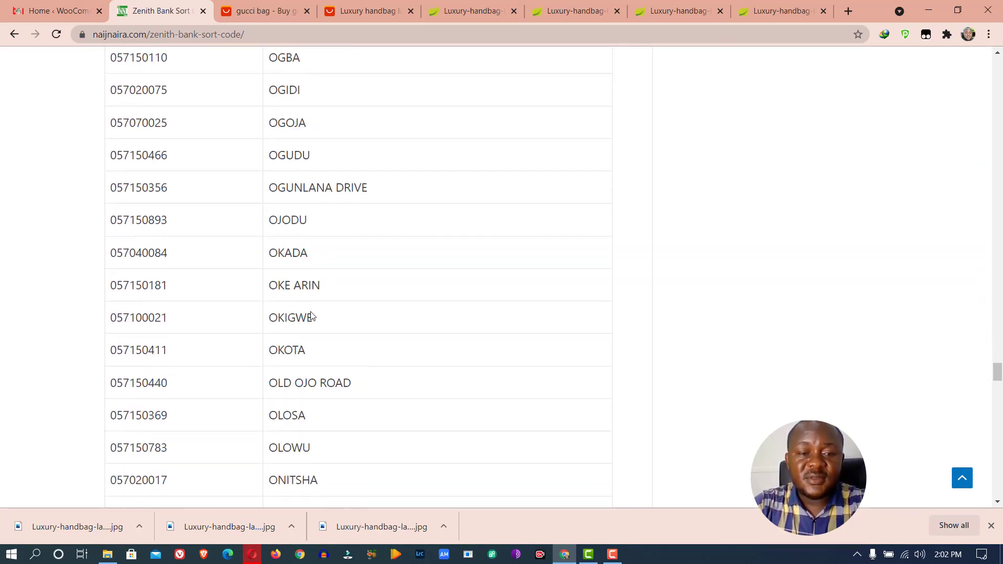
scroll(311, 316, "down", 20)
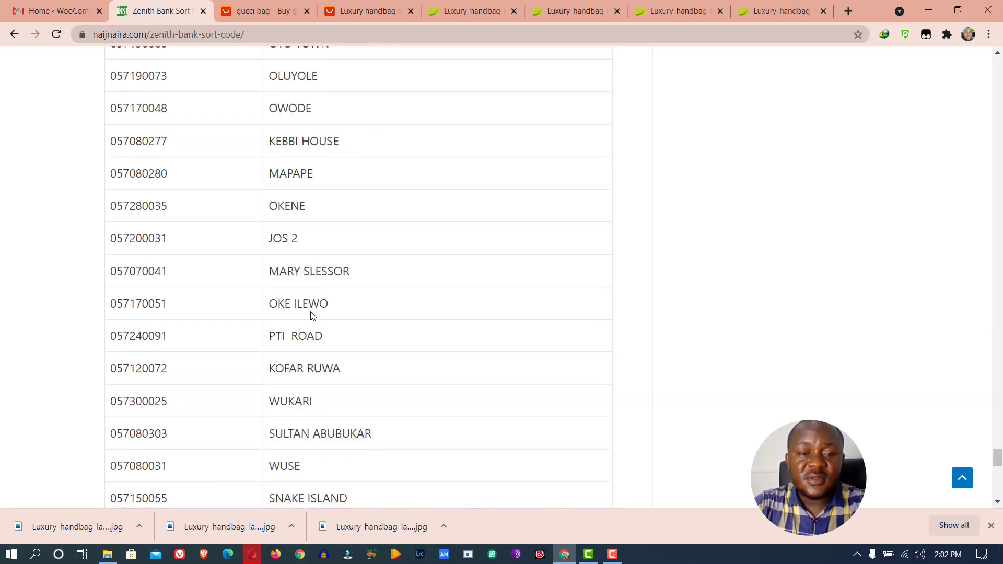
scroll(310, 315, "down", 5)
scroll(311, 313, "up", 20)
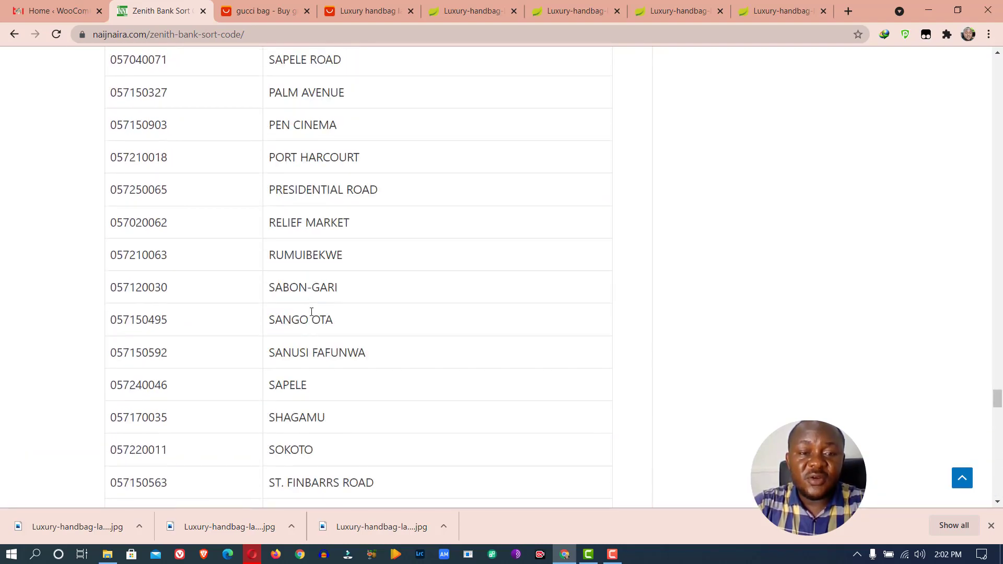
scroll(311, 313, "up", 20)
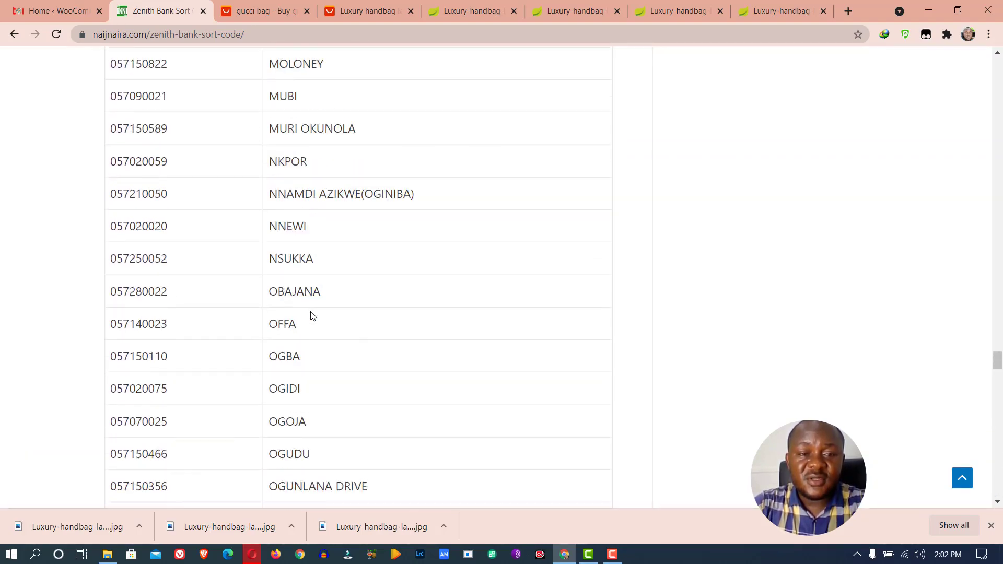
scroll(311, 316, "up", 1)
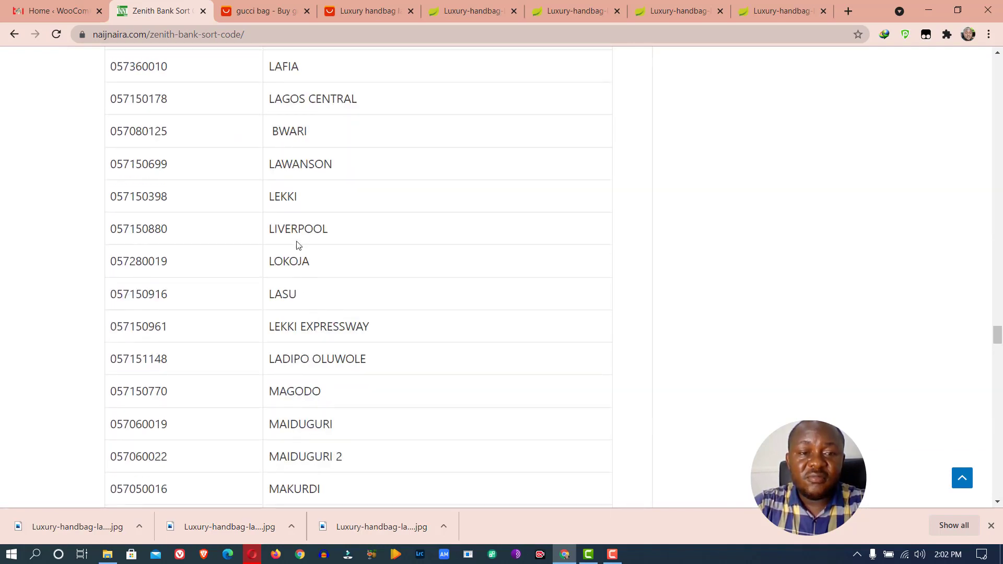
left_click(287, 202)
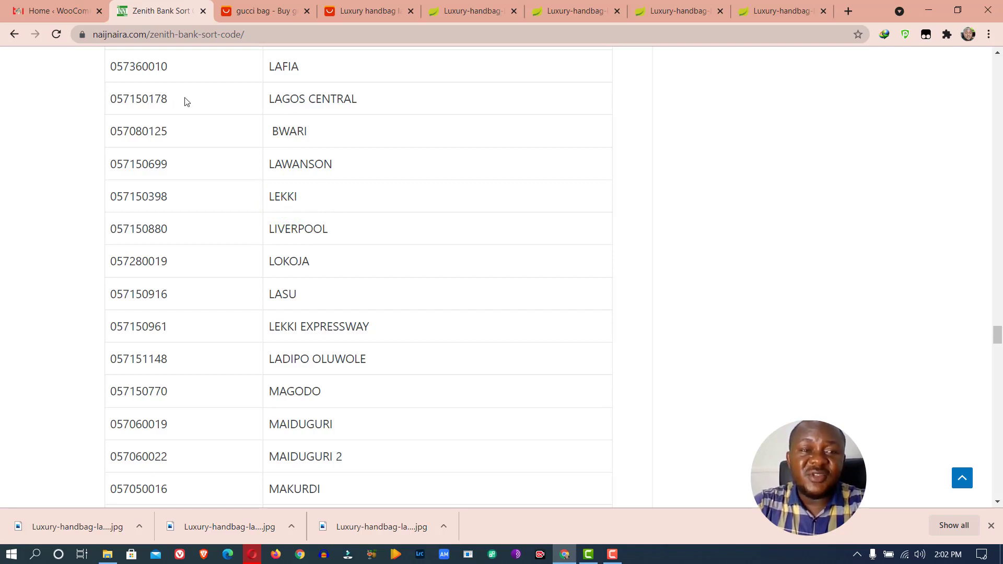
Copy the LAGOS CENTRAL sort code 057150178 and return to the WooCommerce tab
left_click_drag(185, 97, 112, 96)
right_click(126, 98)
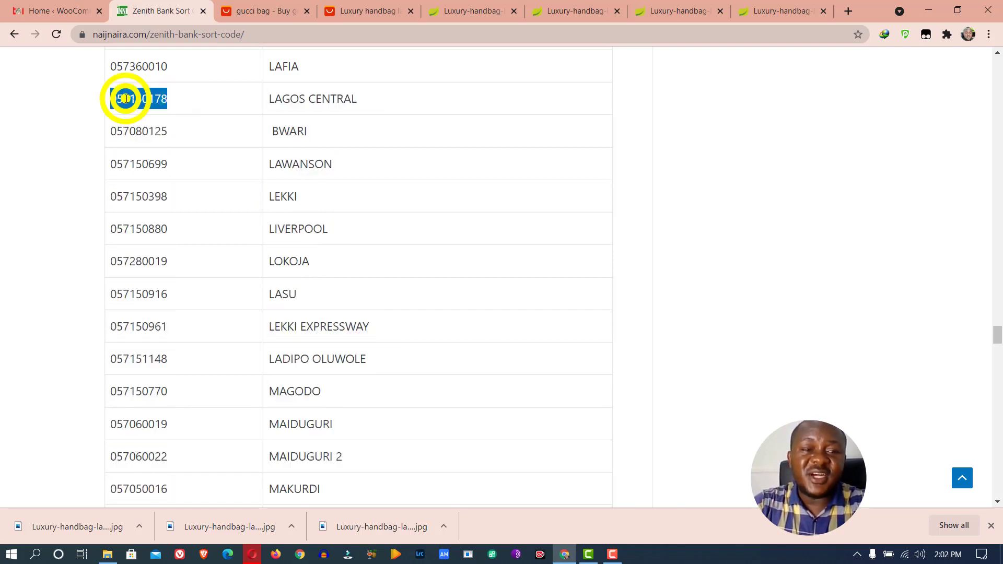
left_click(151, 107)
left_click(65, 24)
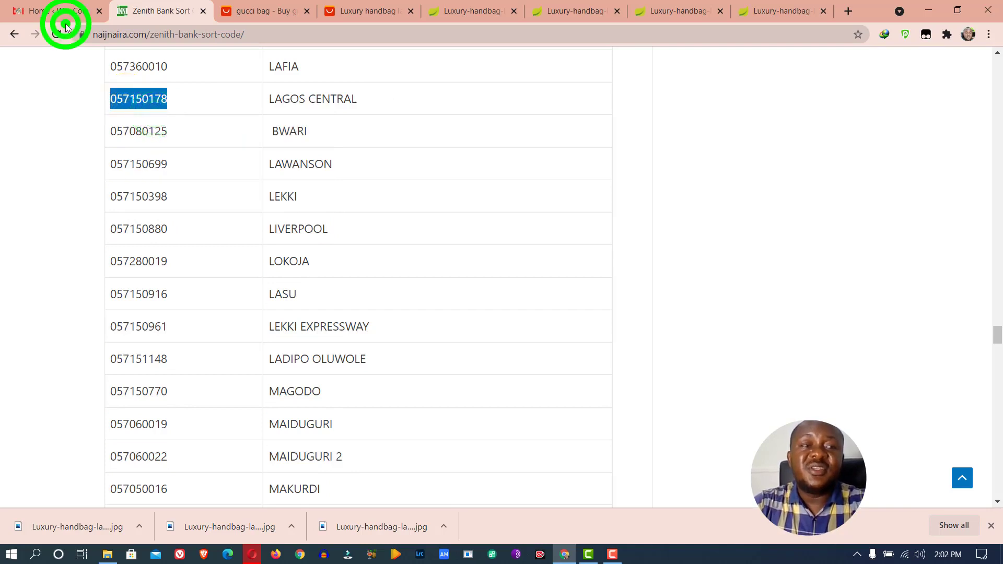
Paste sort code 057150178 into the bank form, then focus the handbag tab's address bar
key("ctrl+v")
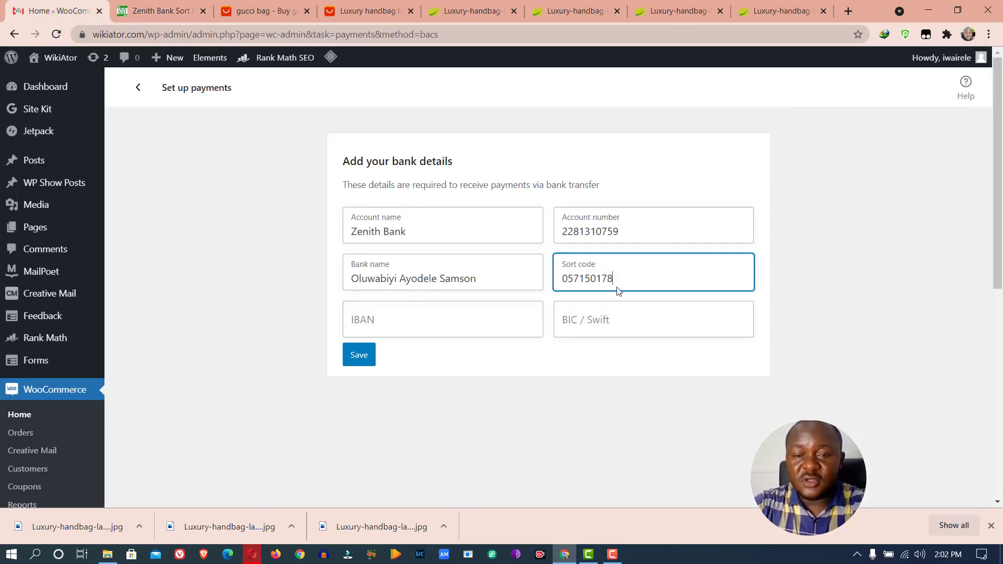
left_click(629, 328)
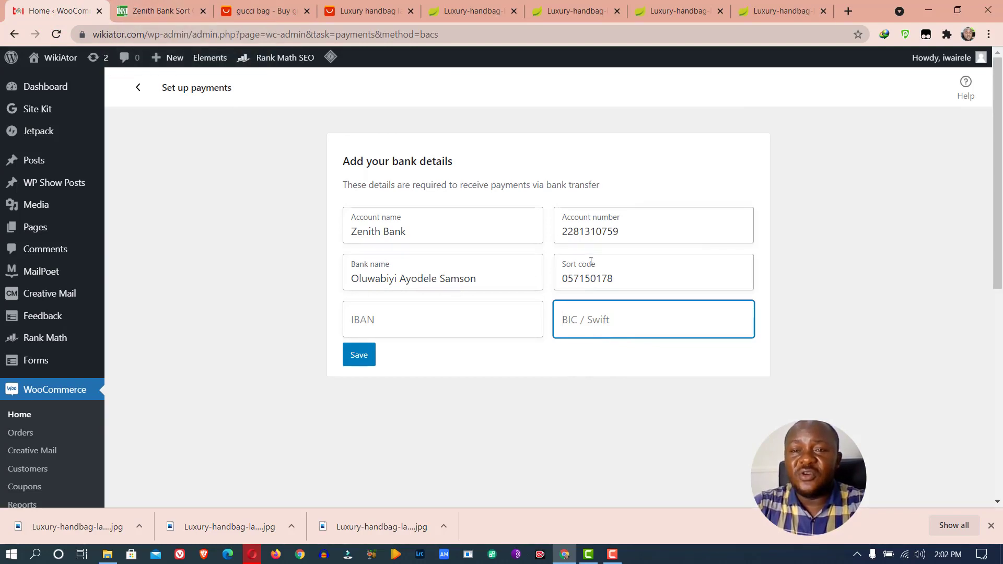
left_click(783, 10)
left_click(591, 29)
Search Google for 'zenith bank swift' and select the swift code ZEIBNGLA in the results
type("googl")
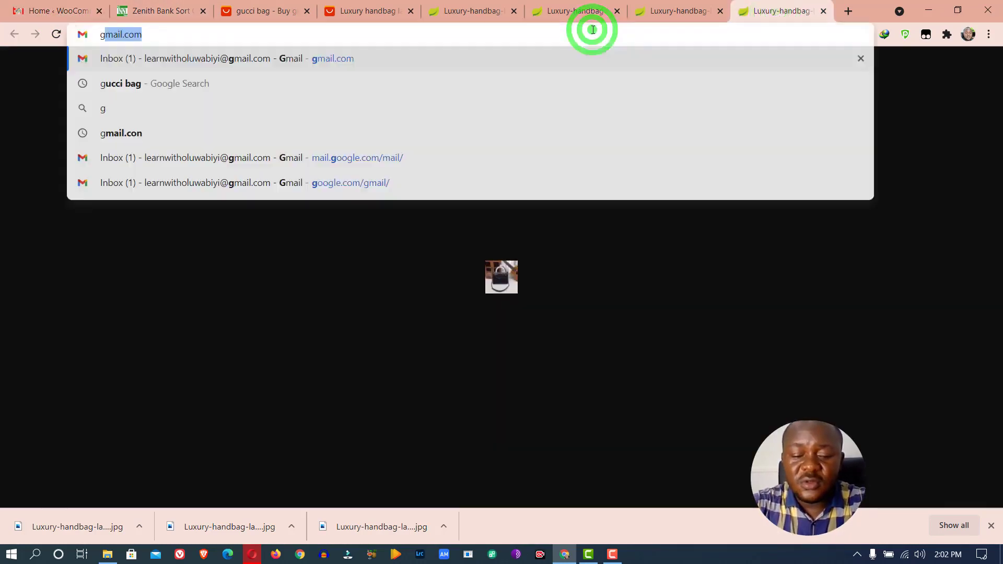
type("e.com")
key("Return")
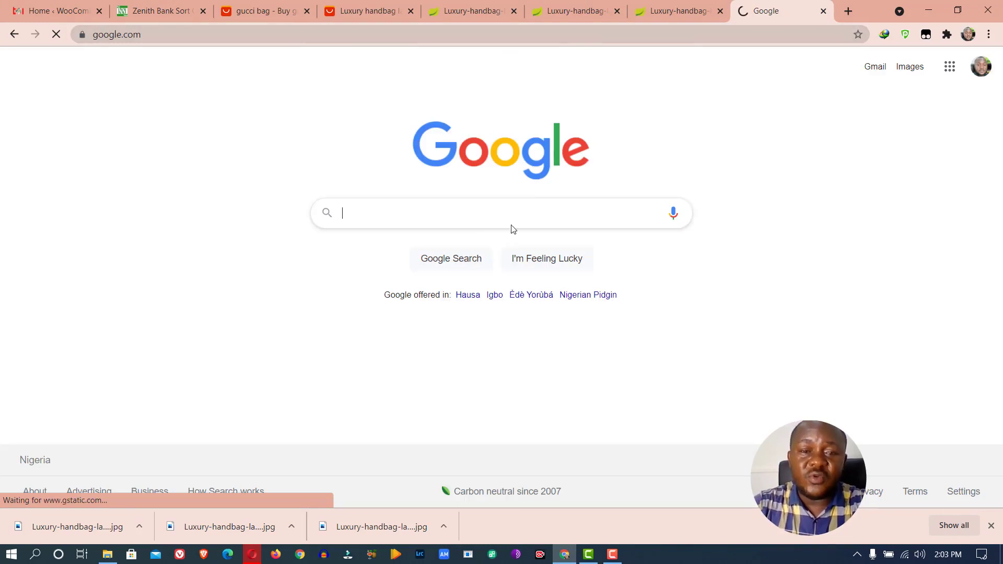
left_click(514, 219)
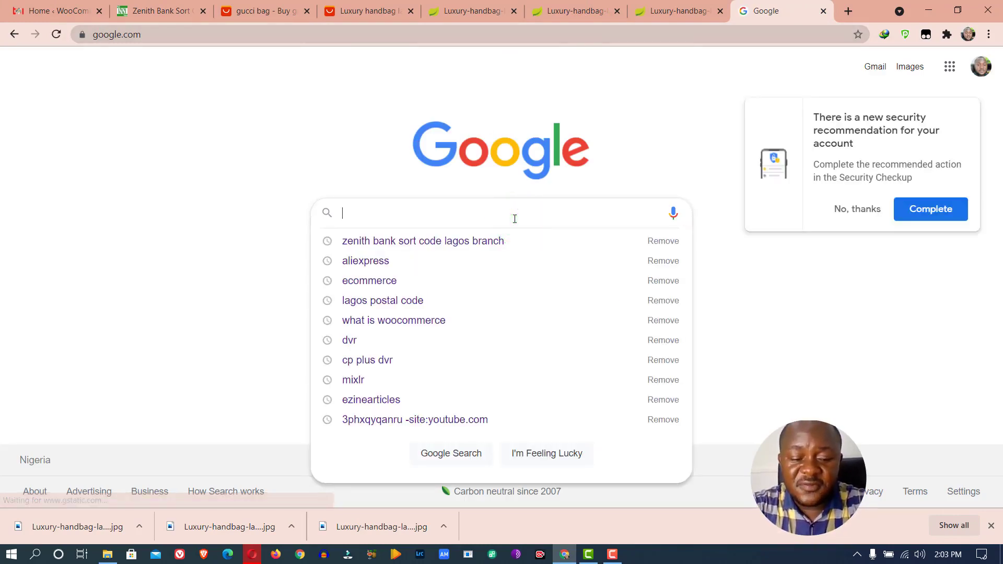
type("zenith ba")
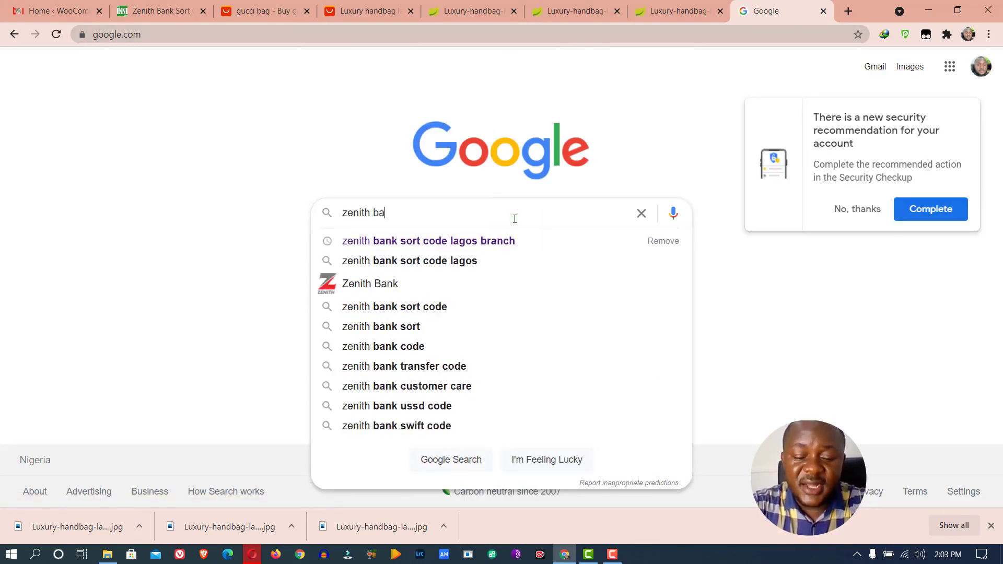
type("nk swif")
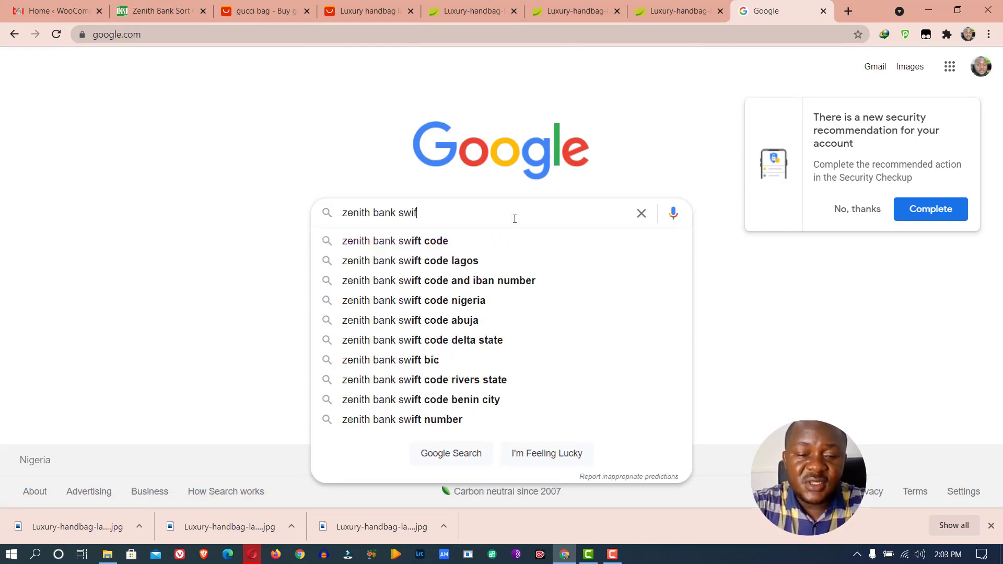
type("t")
left_click(497, 241)
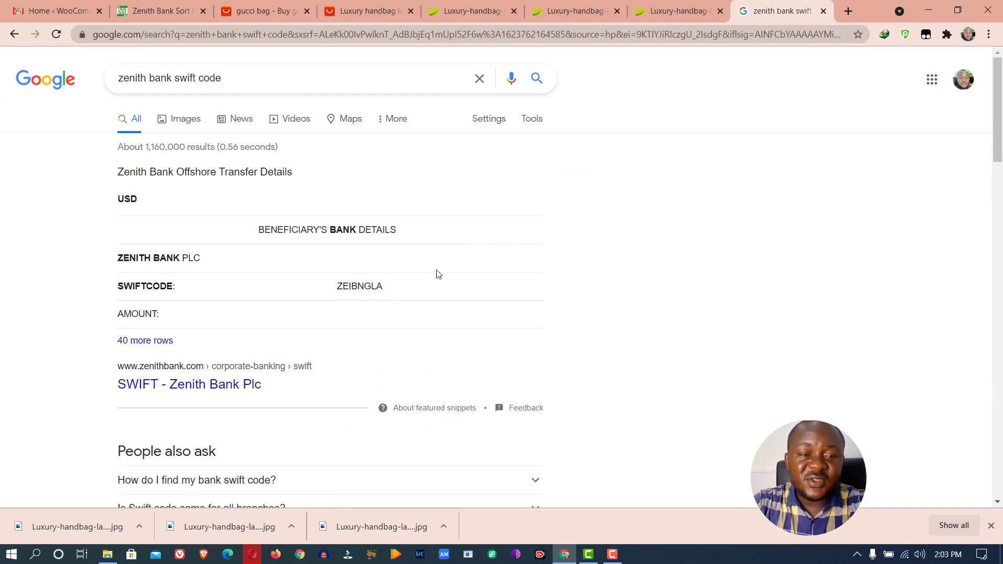
left_click_drag(421, 291, 360, 298)
key("ctrl+c")
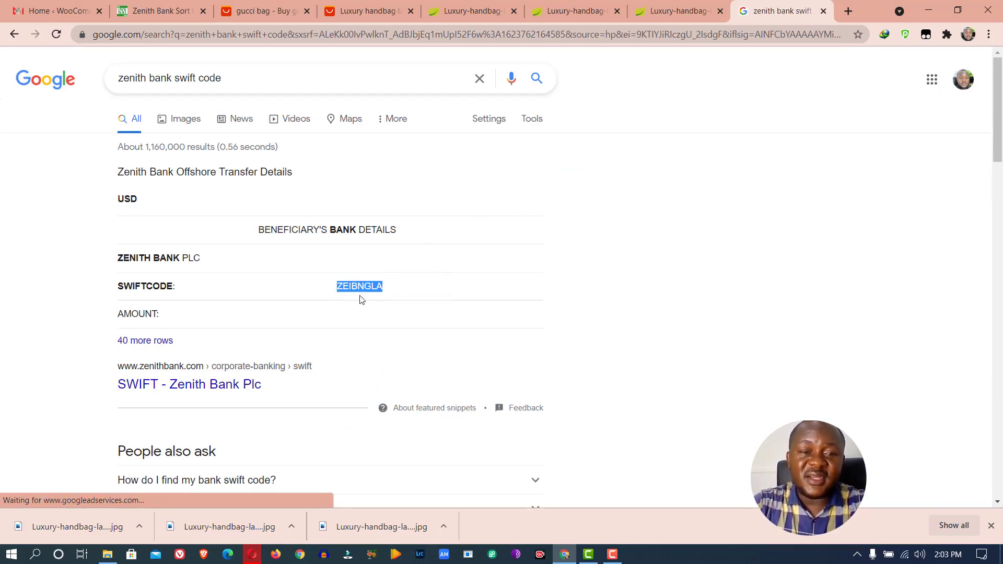
Paste swift code ZEIBNGLA into BIC / Swift, save the bank details, and start Paystack setup
left_click(89, 16)
key("ctrl+v")
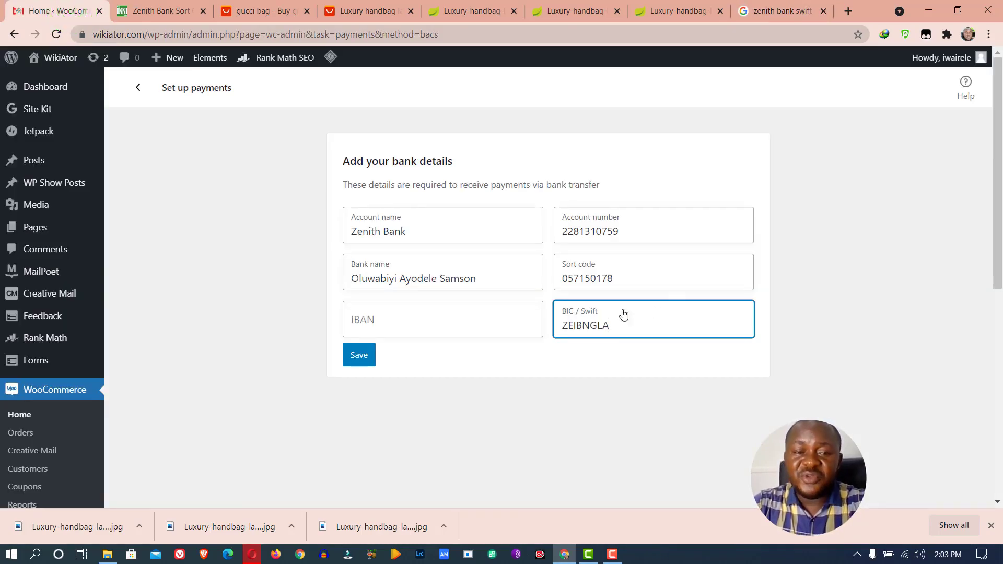
left_click(355, 358)
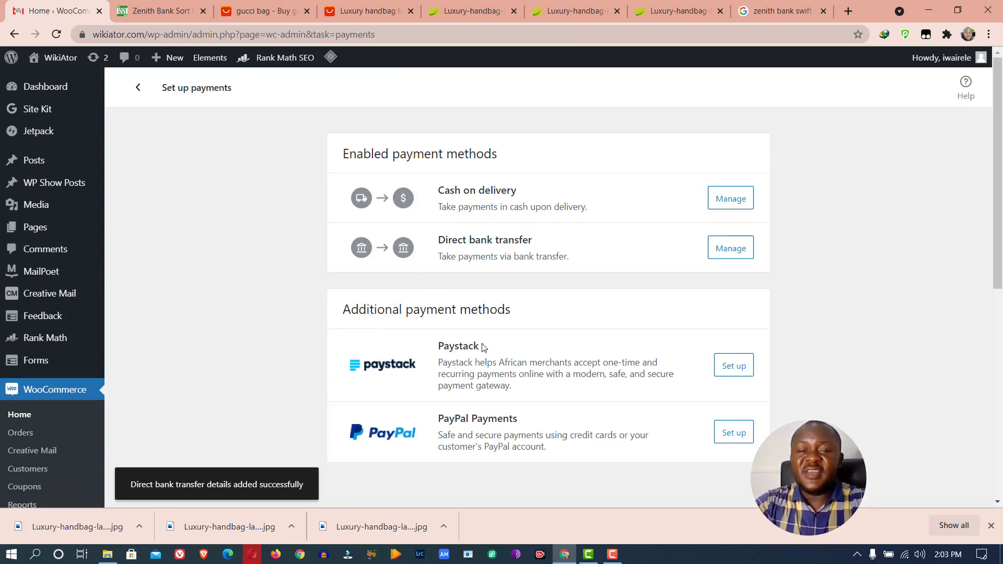
left_click(745, 366)
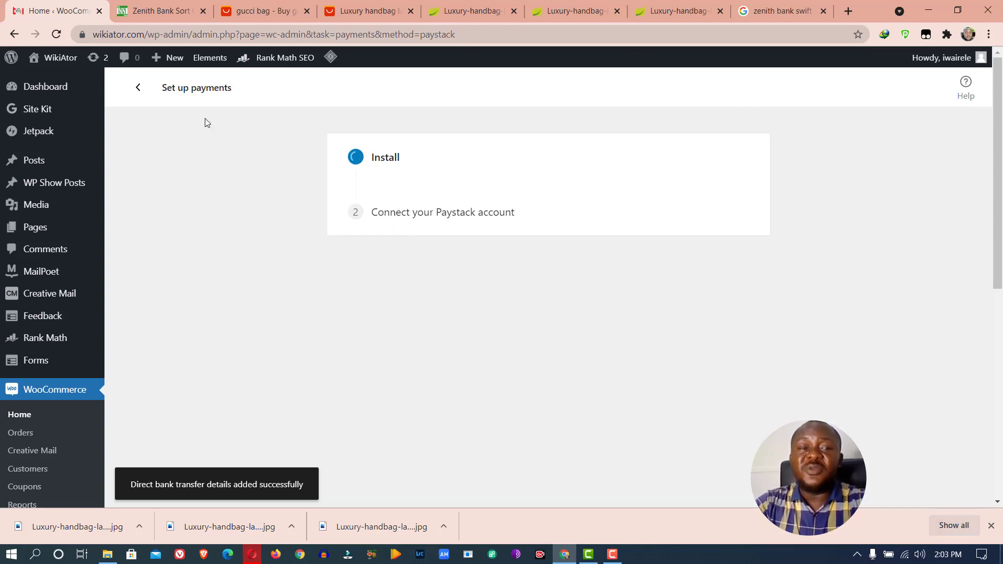
Look at the tax setup task, return to the checklist, then open the shipping setup task
left_click(141, 88)
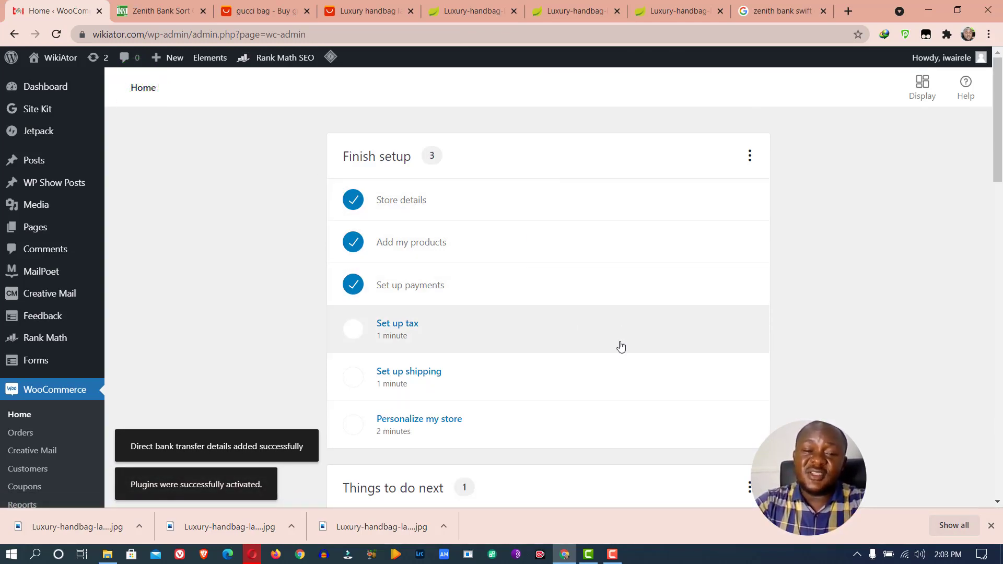
left_click_drag(996, 157, 996, 199)
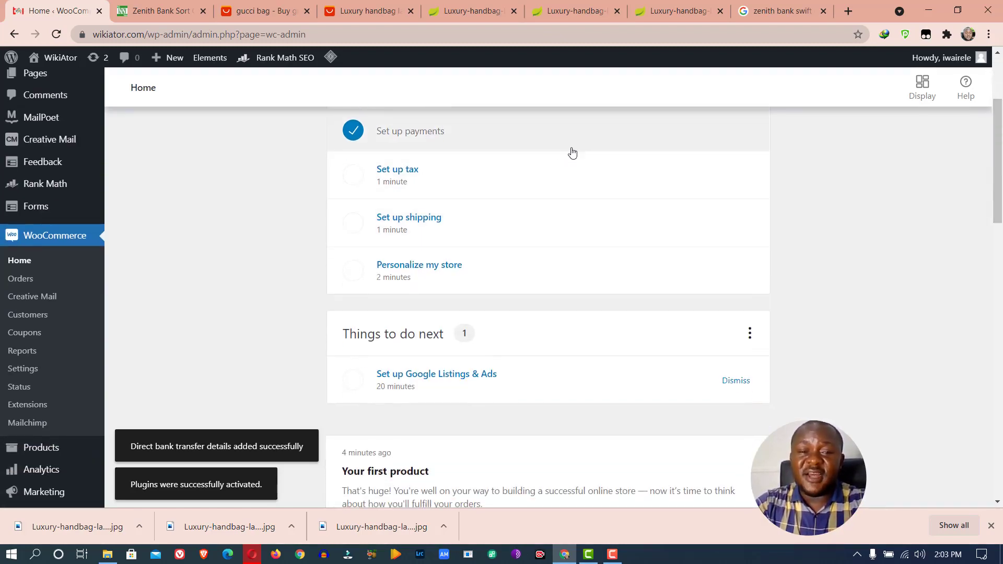
left_click(444, 176)
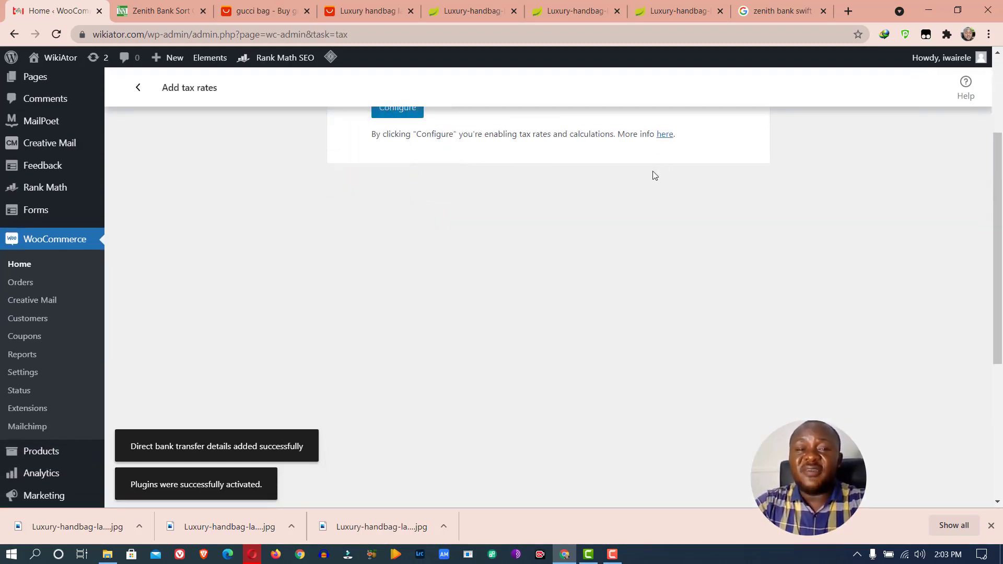
scroll(652, 176, "up", 3)
left_click(138, 87)
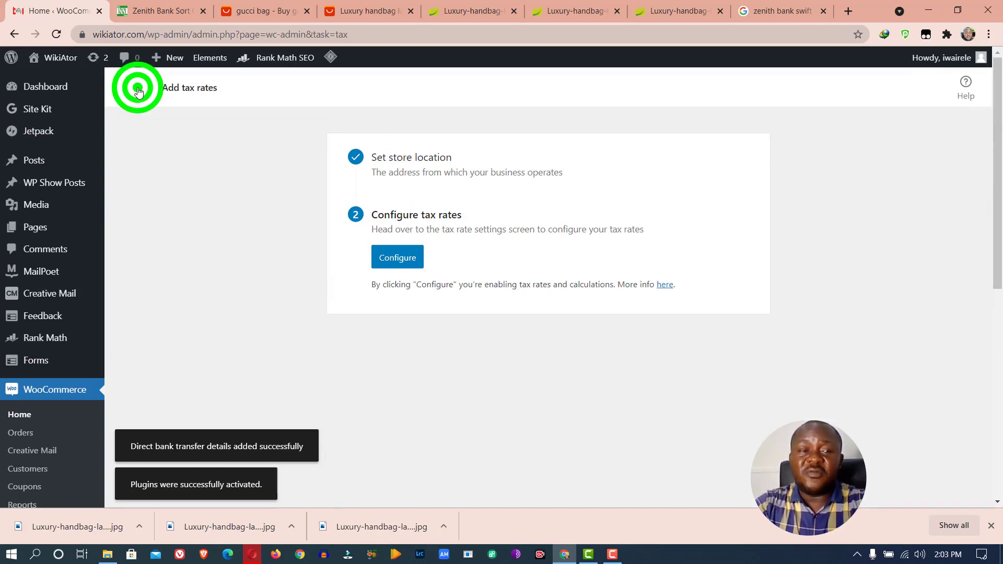
scroll(424, 158, "down", 5)
scroll(424, 158, "up", 5)
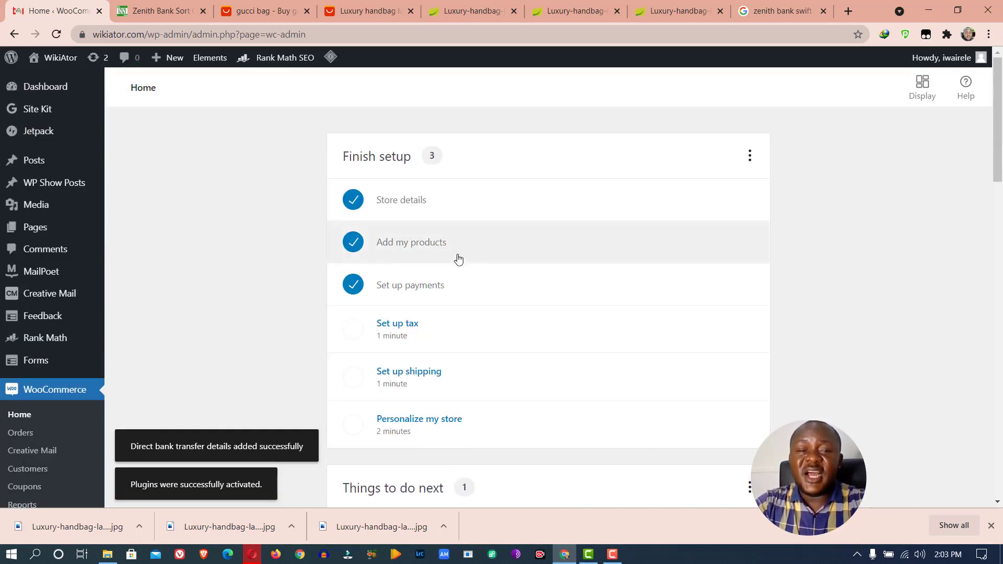
left_click(439, 375)
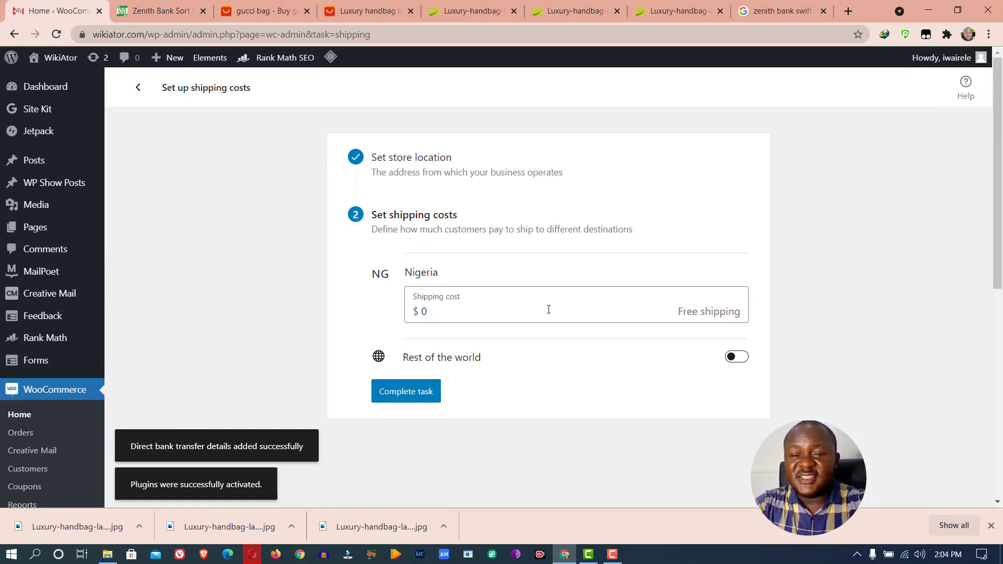
Start the Personalize my store task, then switch to the live wikiator.com tab
left_click(143, 90)
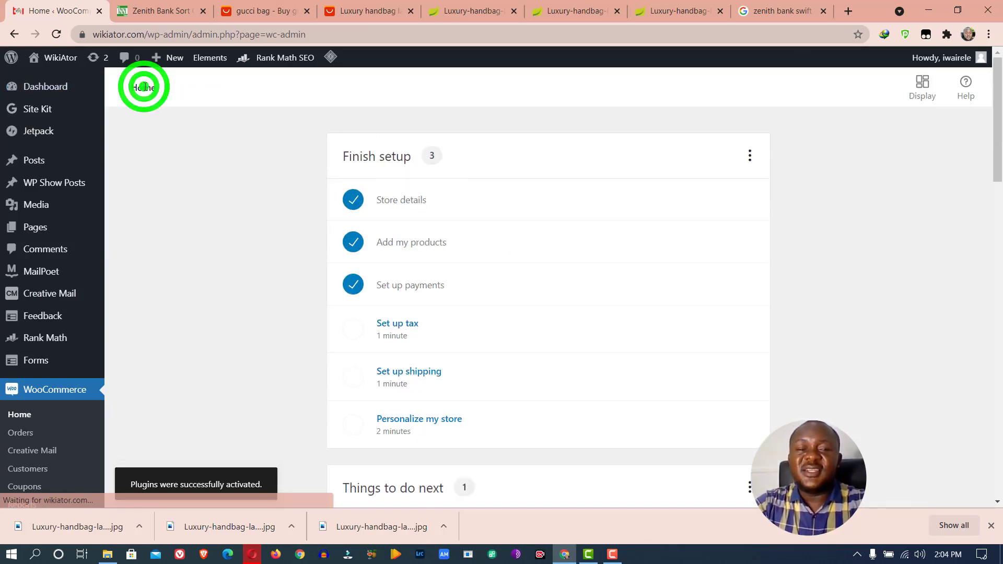
left_click(452, 421)
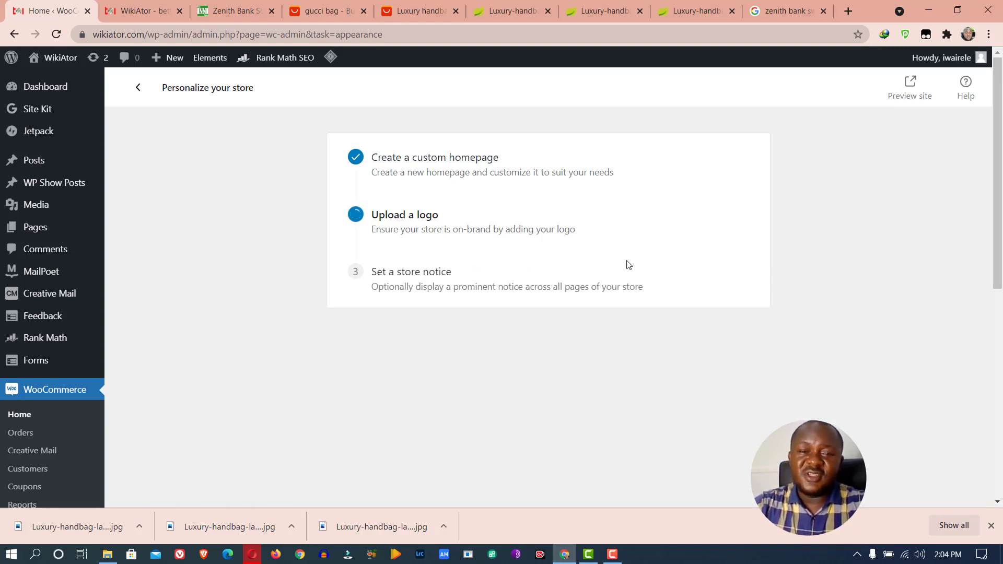
left_click(129, 7)
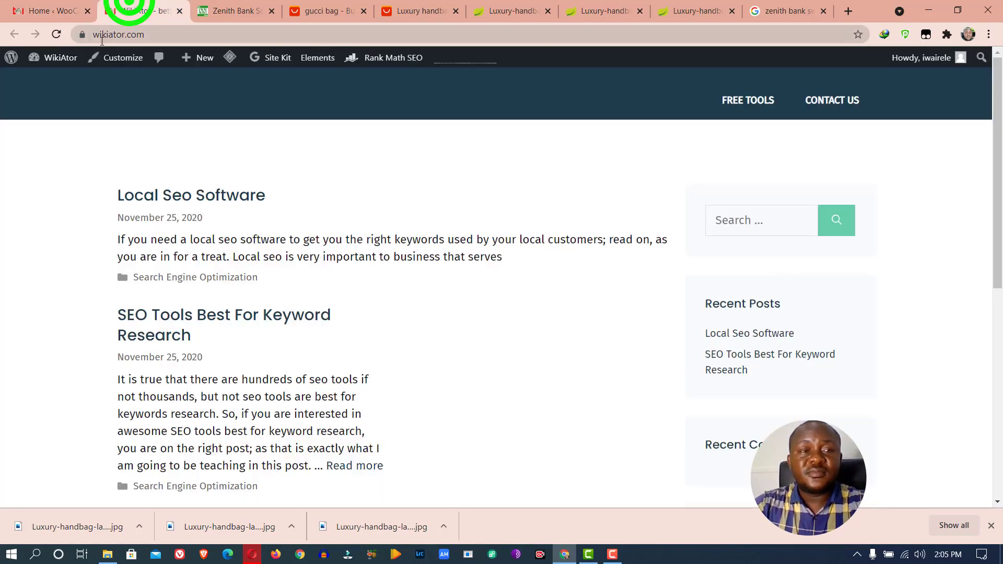
Reload the live site to check the Welcome to the store homepage and Gucci Bag product
left_click(59, 38)
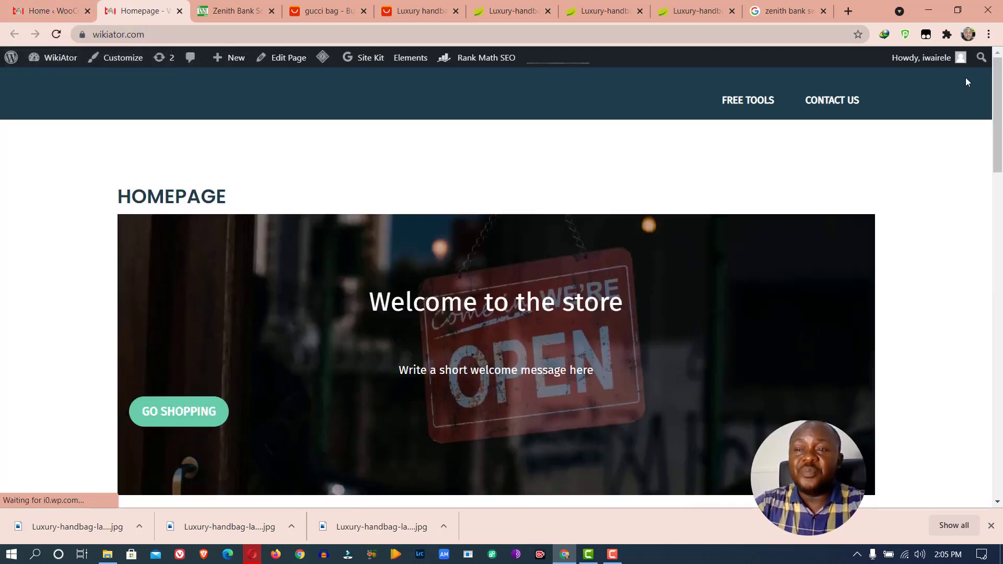
mouse_move(997, 83)
left_mouse_down()
mouse_move(995, 232)
mouse_move(995, 83)
left_mouse_up()
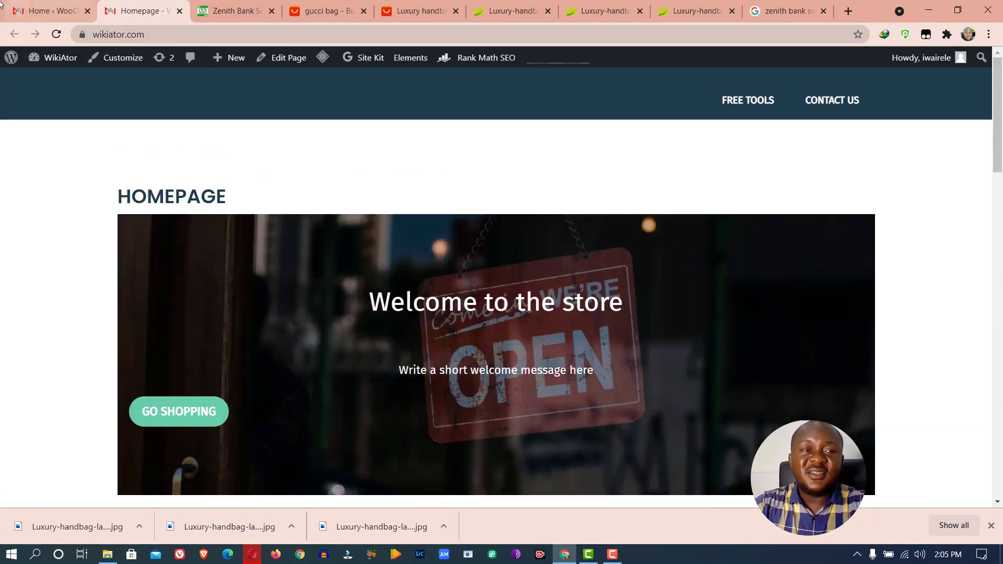
left_click(52, 10)
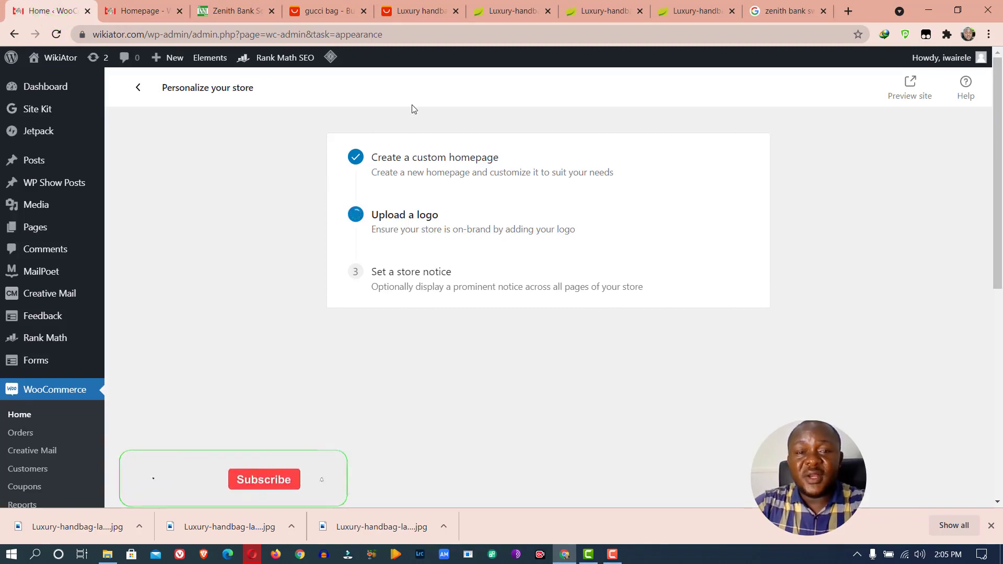
left_click(138, 11)
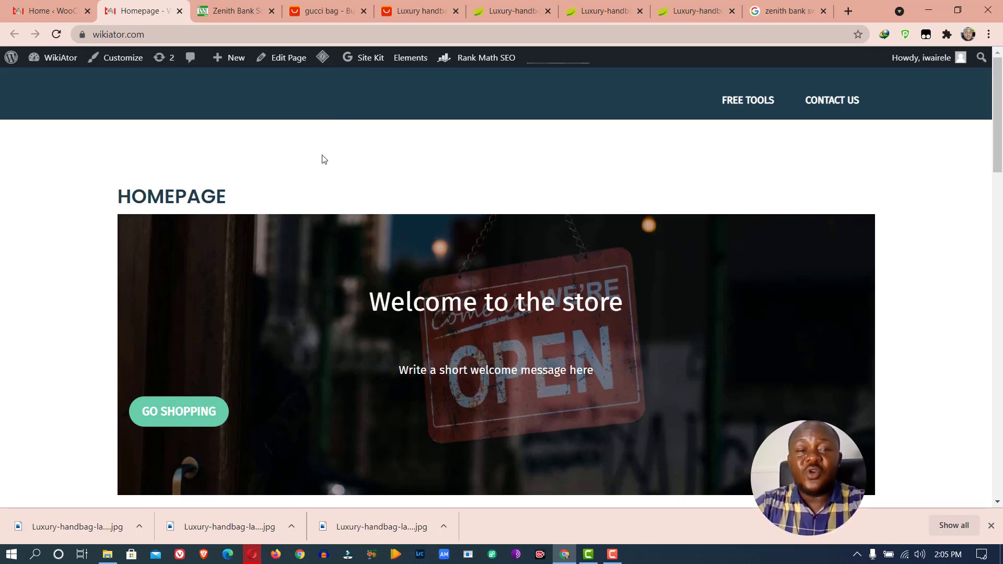
scroll(322, 159, "down", 6)
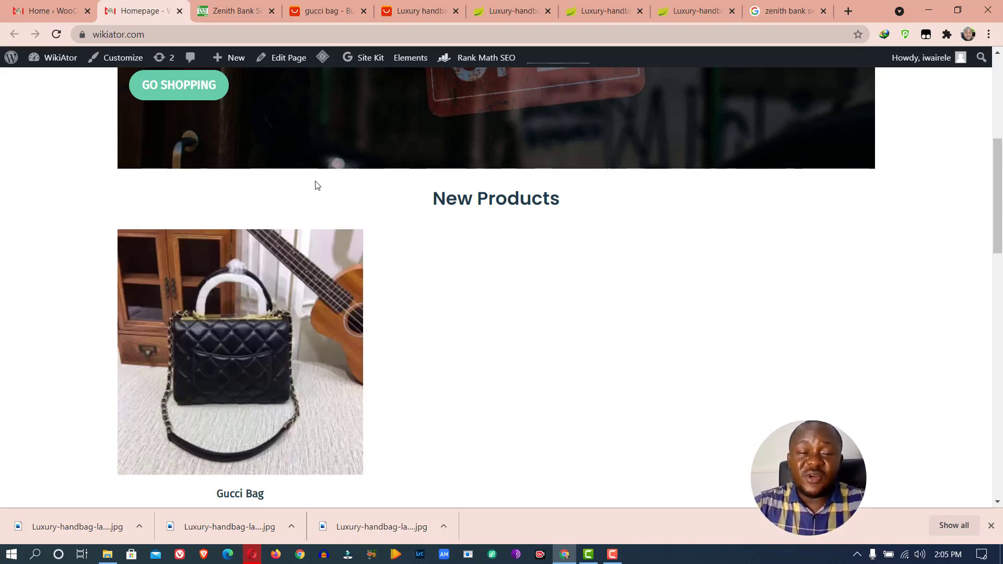
left_click(50, 11)
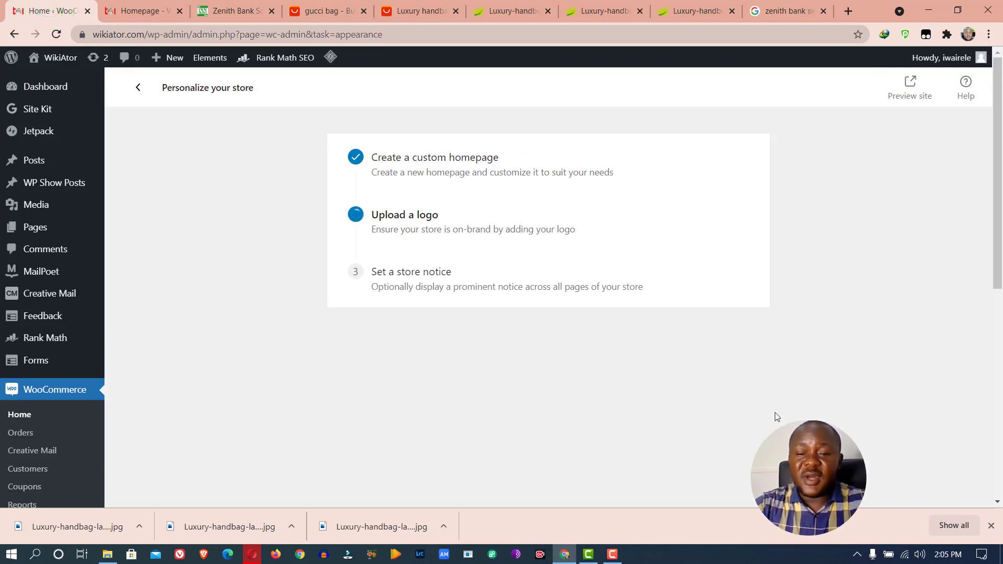
Dismiss the downloads bar, reload, skip sample products, and create the custom store homepage
left_click(991, 526)
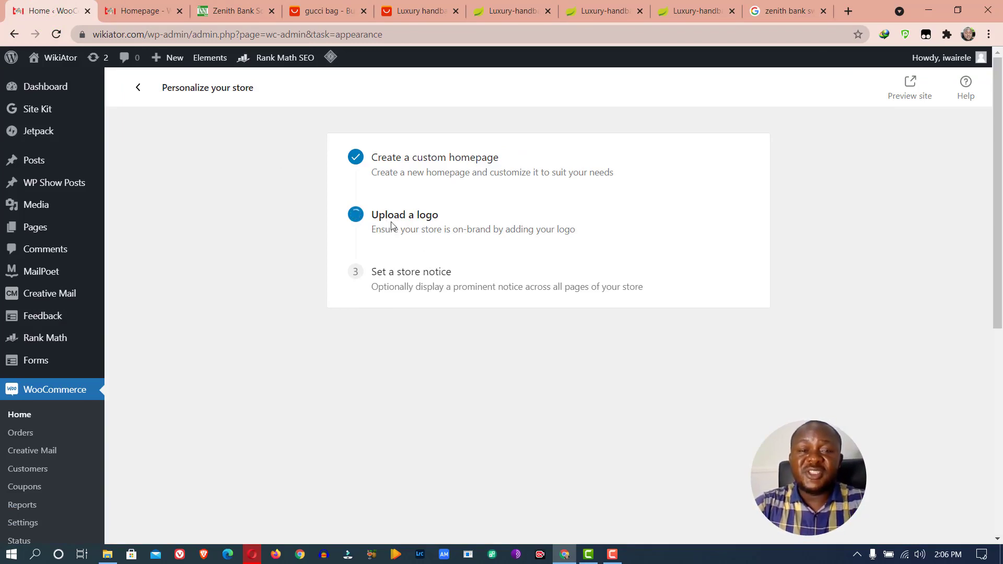
left_click(55, 35)
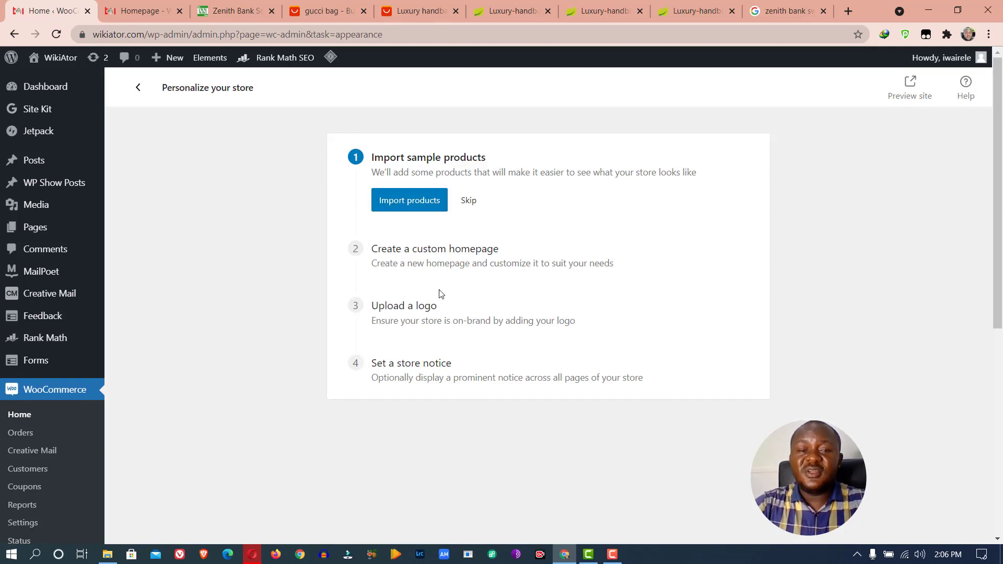
left_click(465, 200)
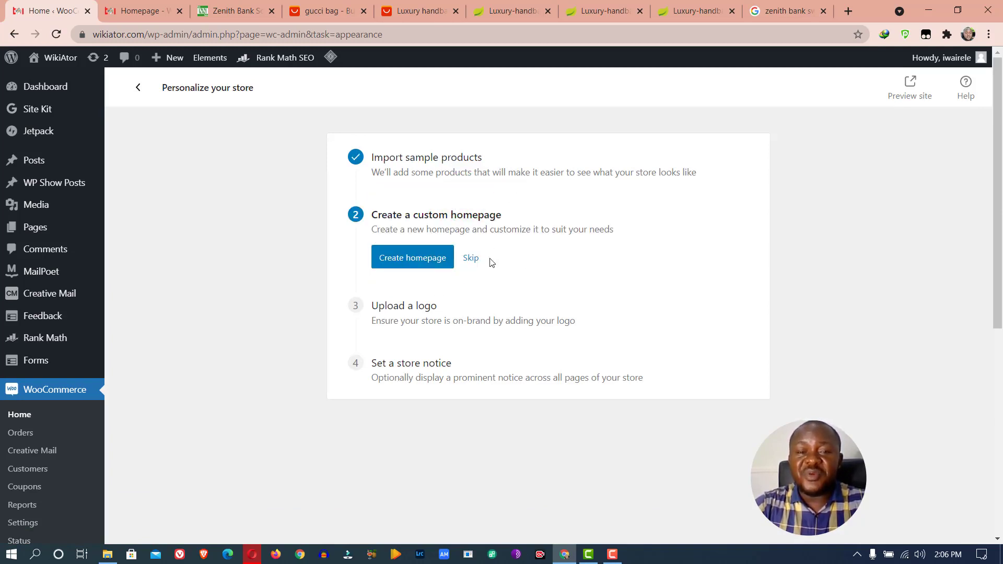
left_click(414, 263)
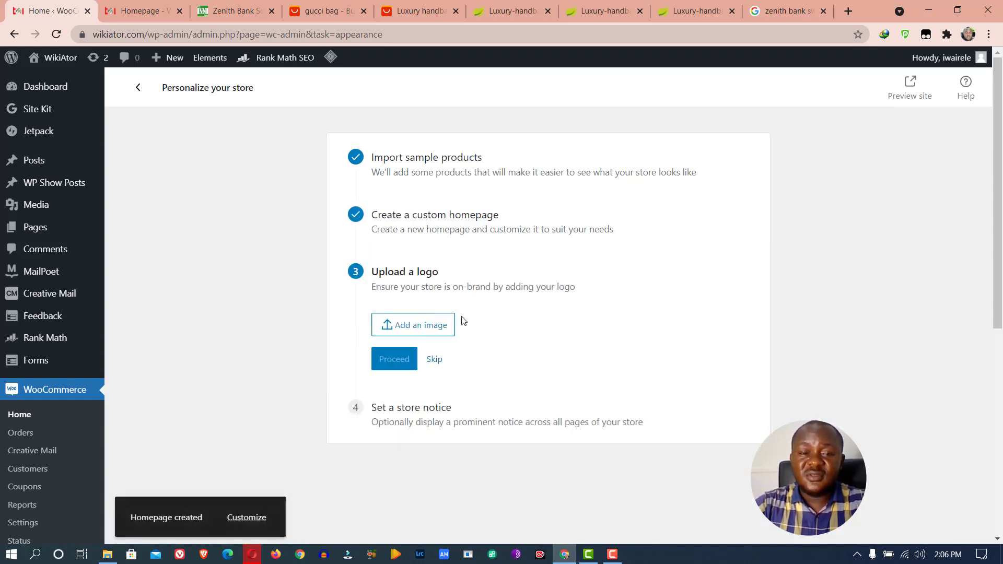
Set the store logo to the red-triangle image from the Media Library and proceed
left_click(415, 331)
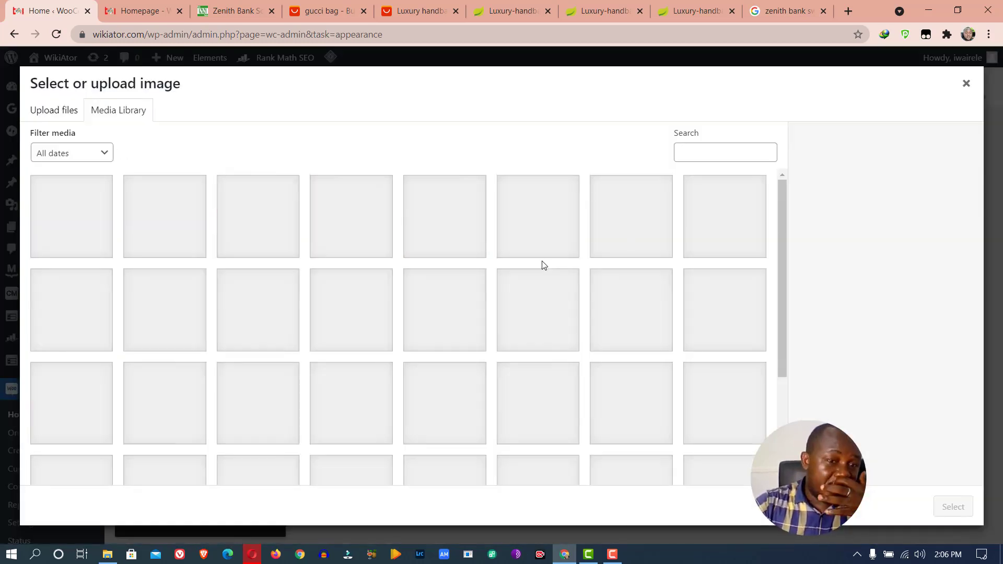
left_click(606, 235)
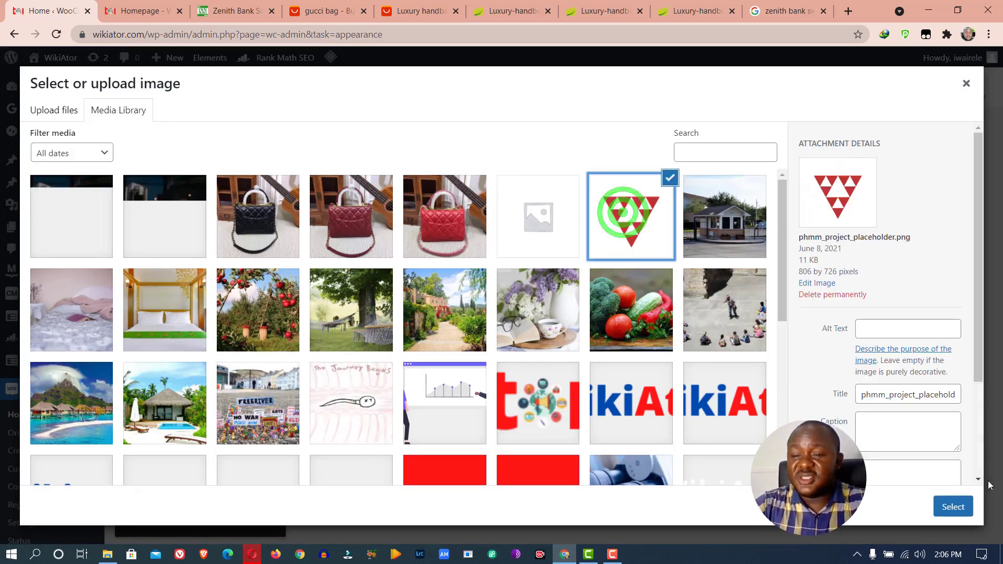
left_click(953, 504)
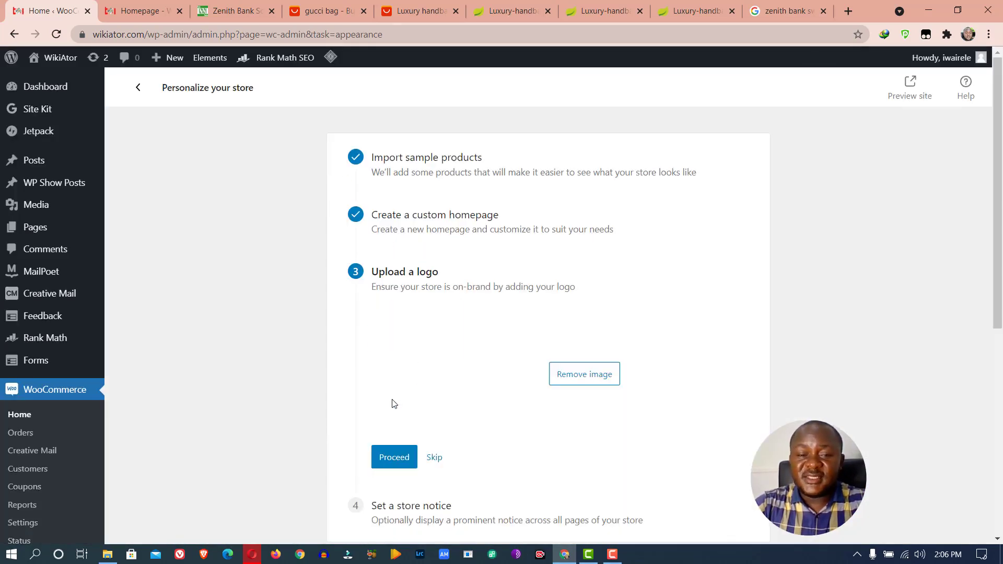
scroll(413, 235, "down", 5)
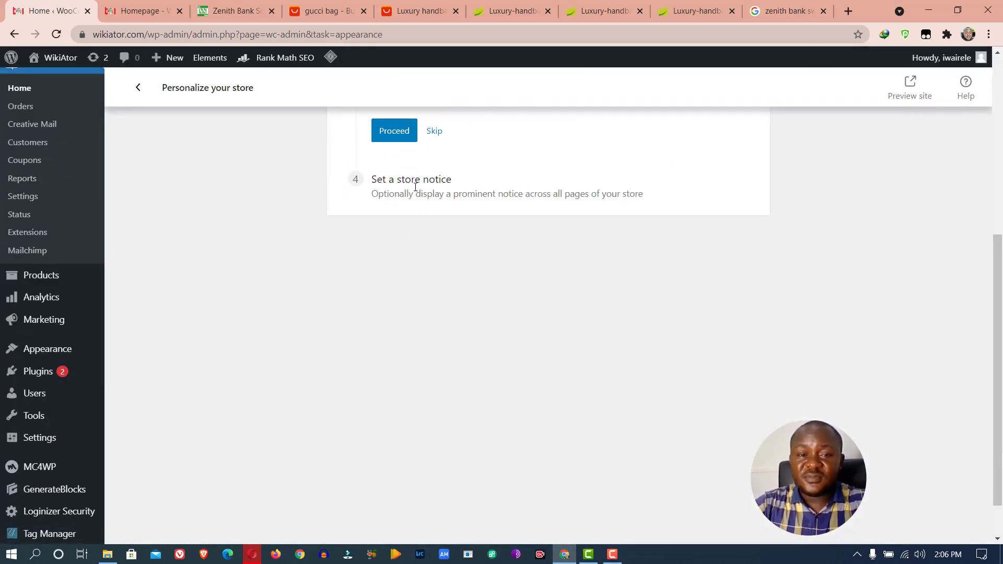
scroll(441, 324, "up", 5)
scroll(355, 240, "down", 5)
left_click(384, 125)
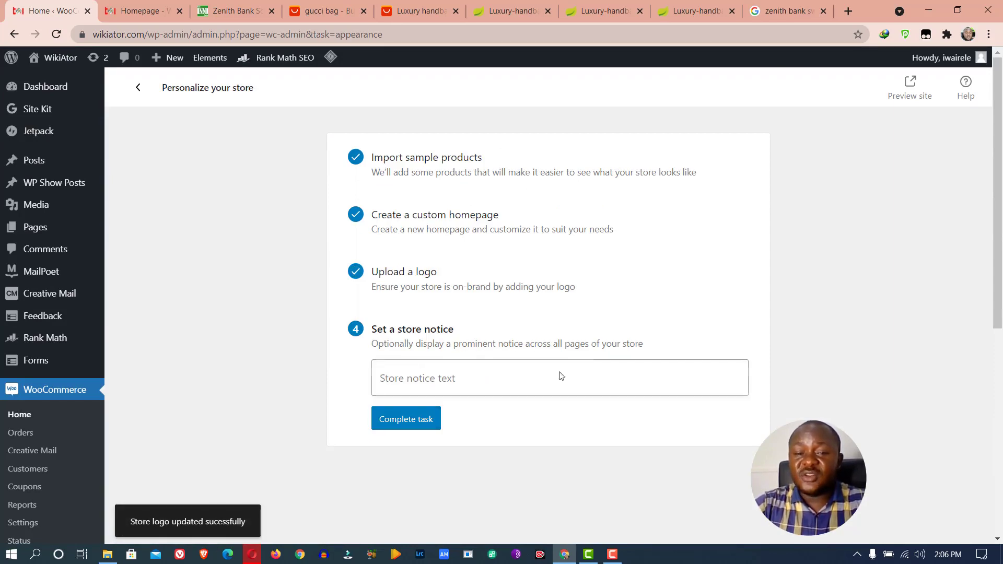
Enter the store notice '50% promo if you buy before July 2021' and complete the task
left_click(522, 378)
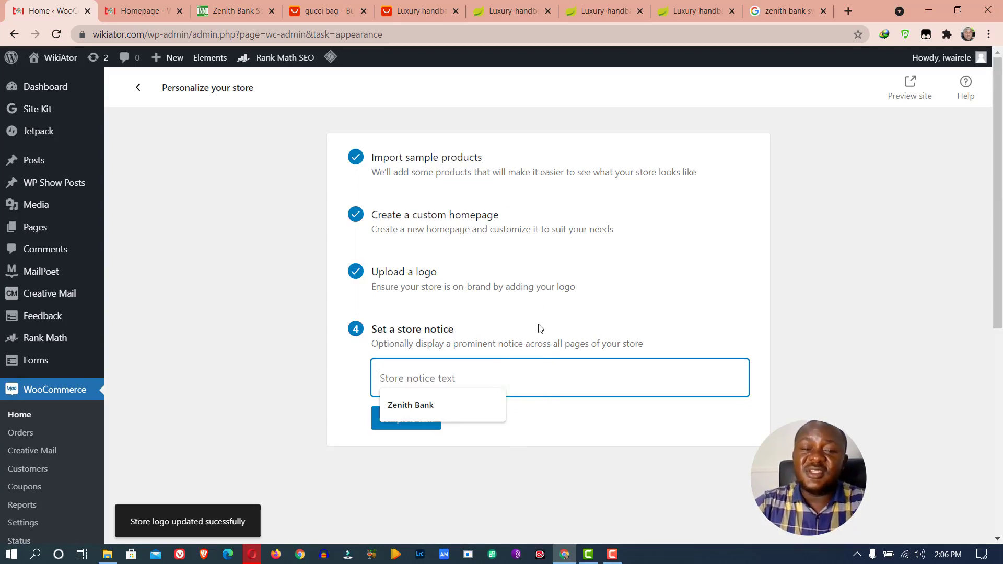
left_click(550, 380)
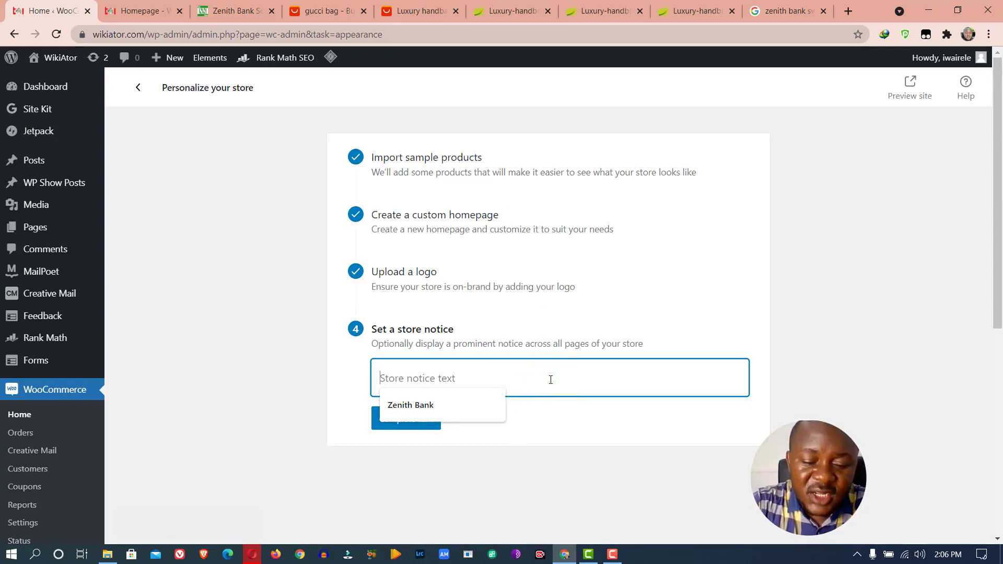
type("50%")
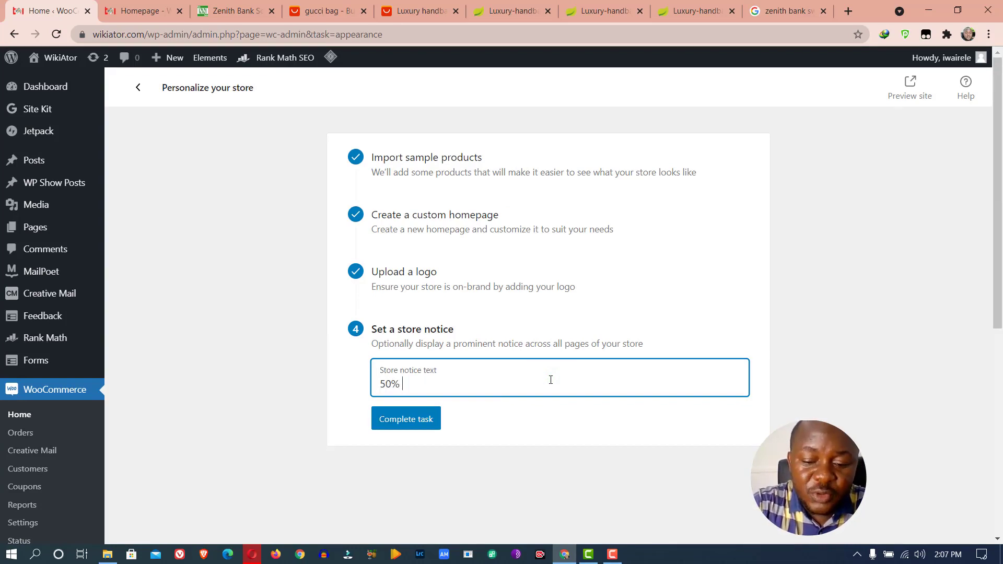
type(" promo")
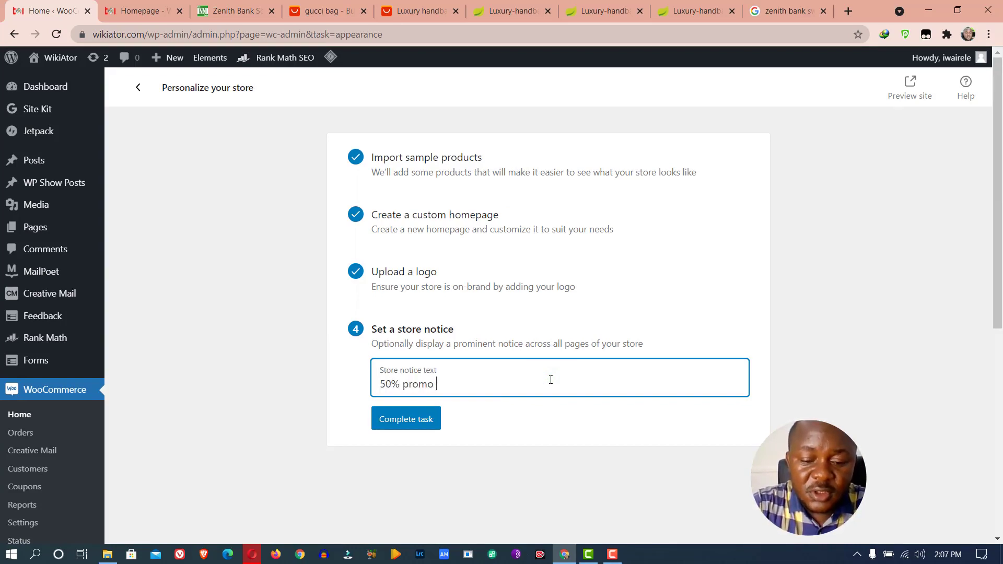
type(" if you buy ")
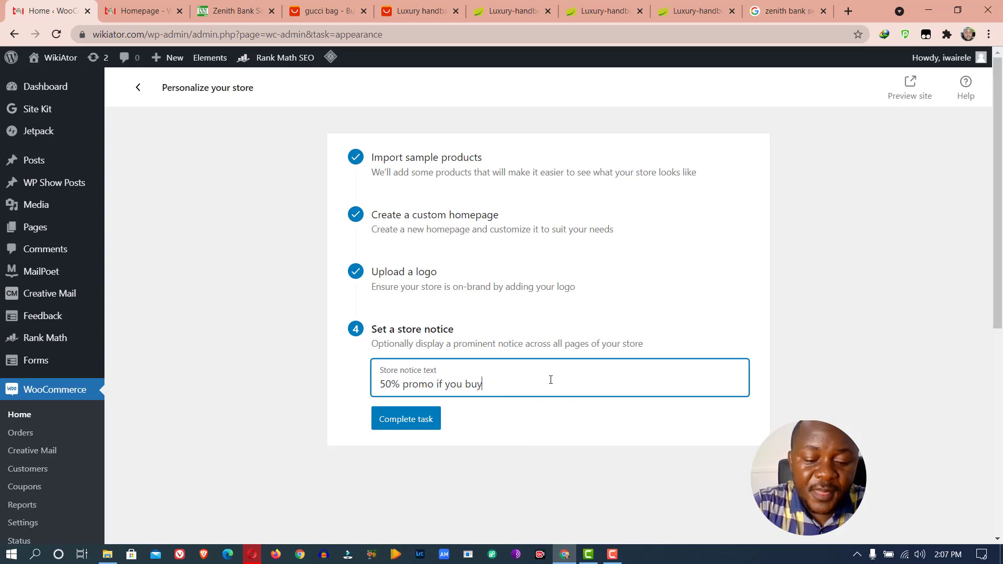
type("before July")
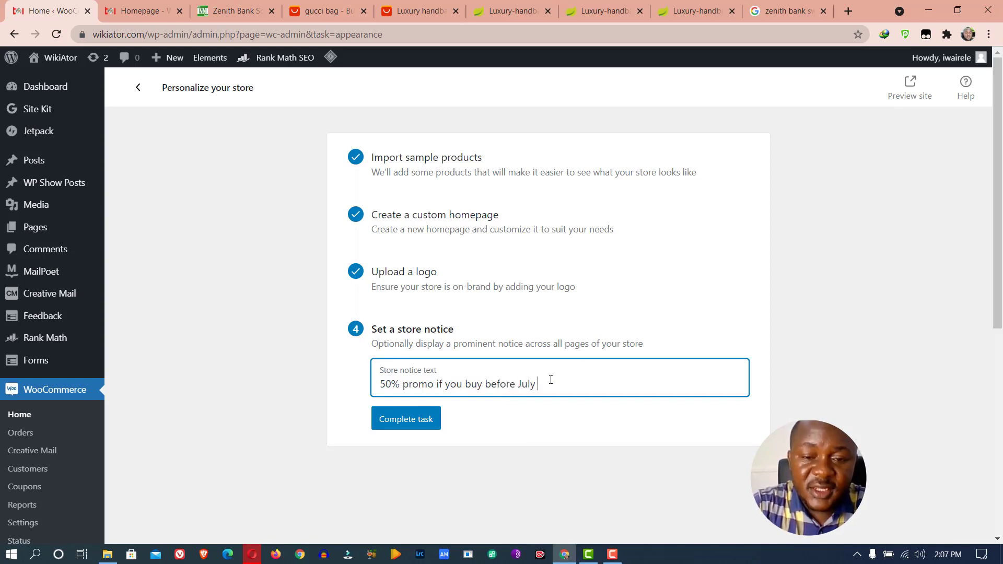
type(" 2021")
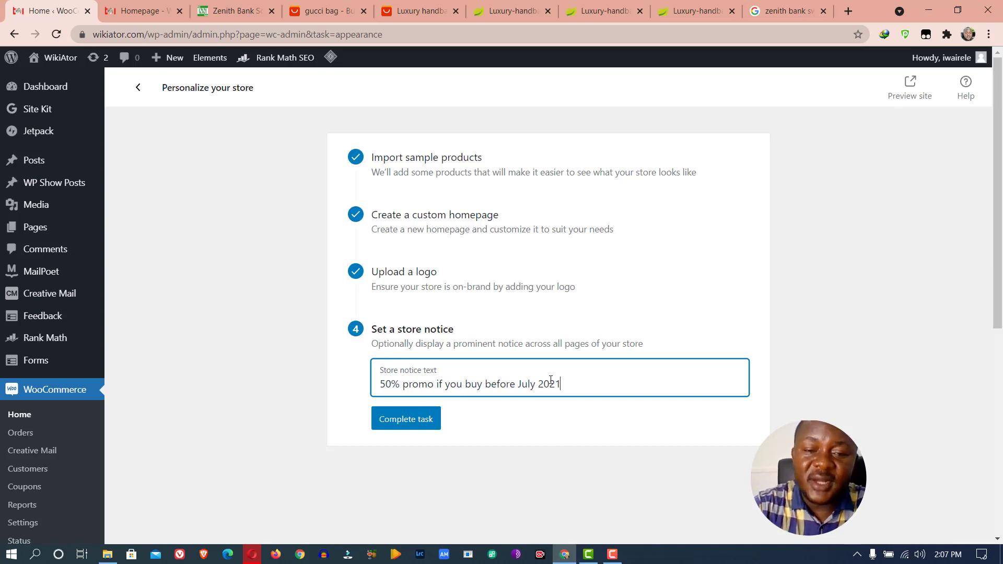
left_click(411, 422)
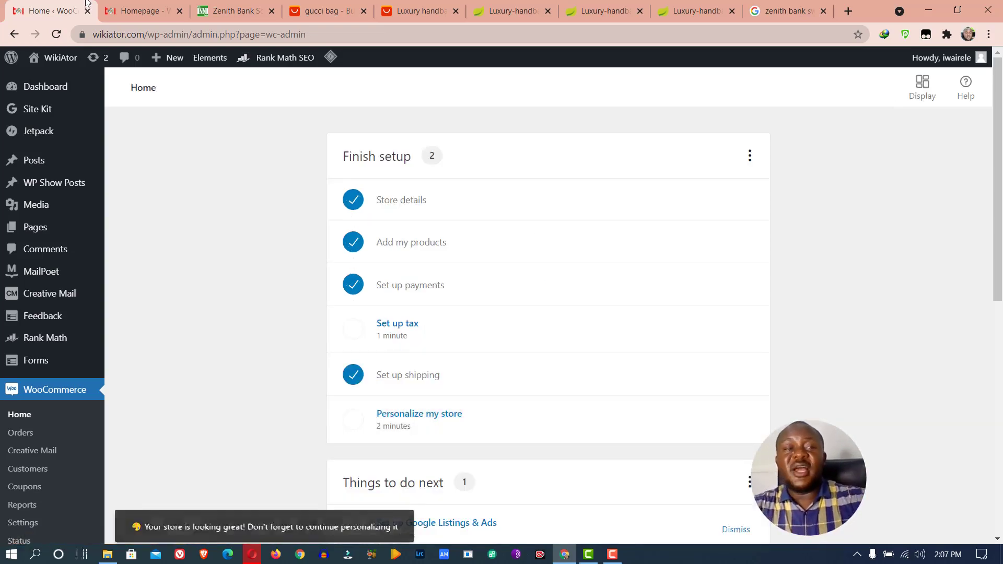
Reload the live homepage to see the 50% promo banner, then scroll WooCommerce Home's checklist
left_click(130, 5)
left_click(56, 34)
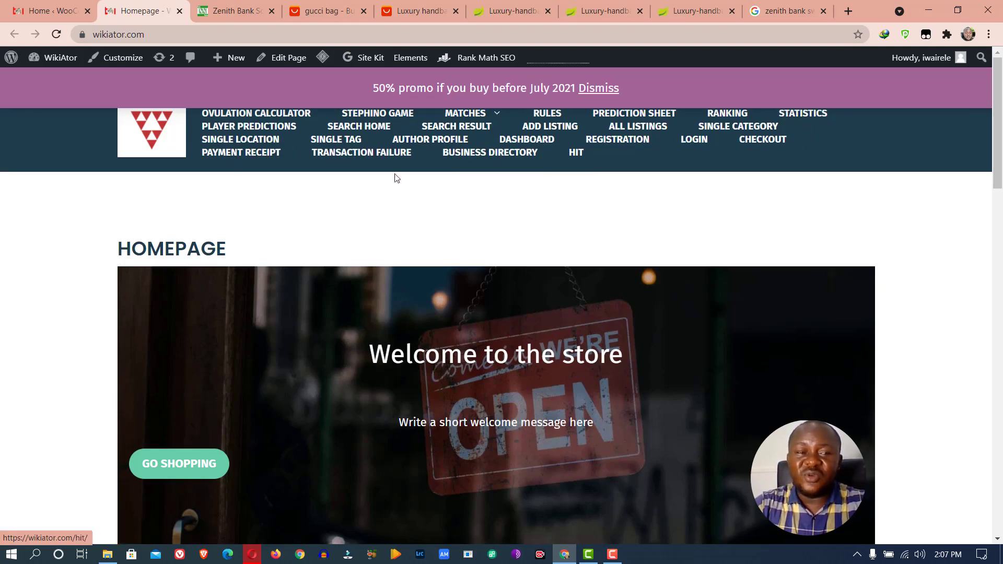
left_click(58, 15)
scroll(470, 397, "down", 3)
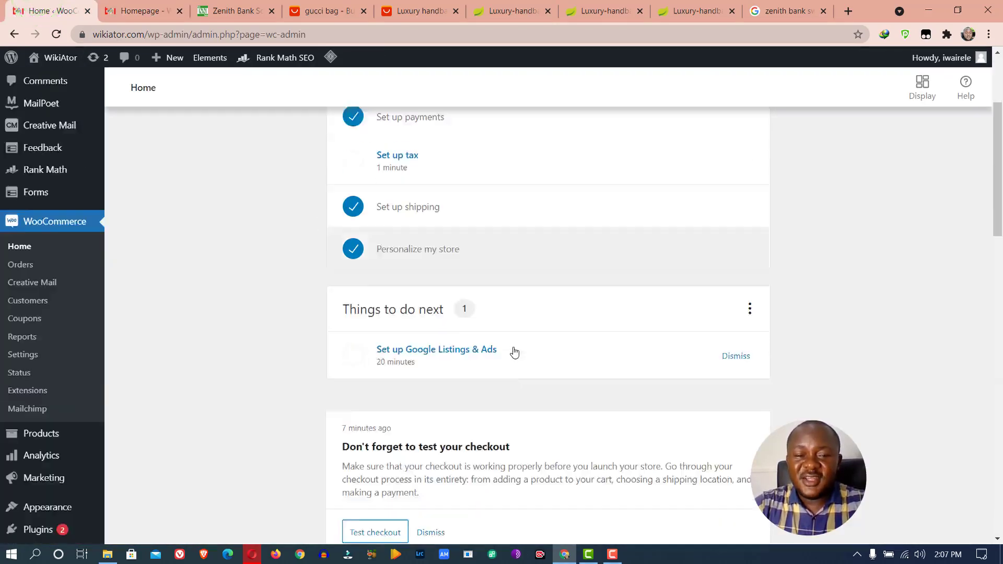
scroll(514, 351, "down", 3)
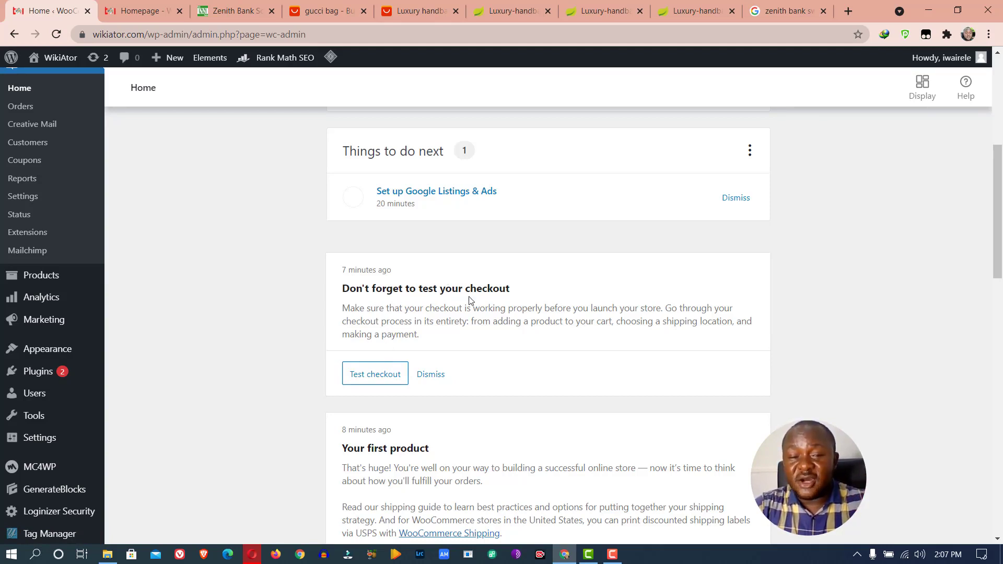
Open the test checkout shop in a new tab and add the Gucci Bag to the cart
right_click(382, 384)
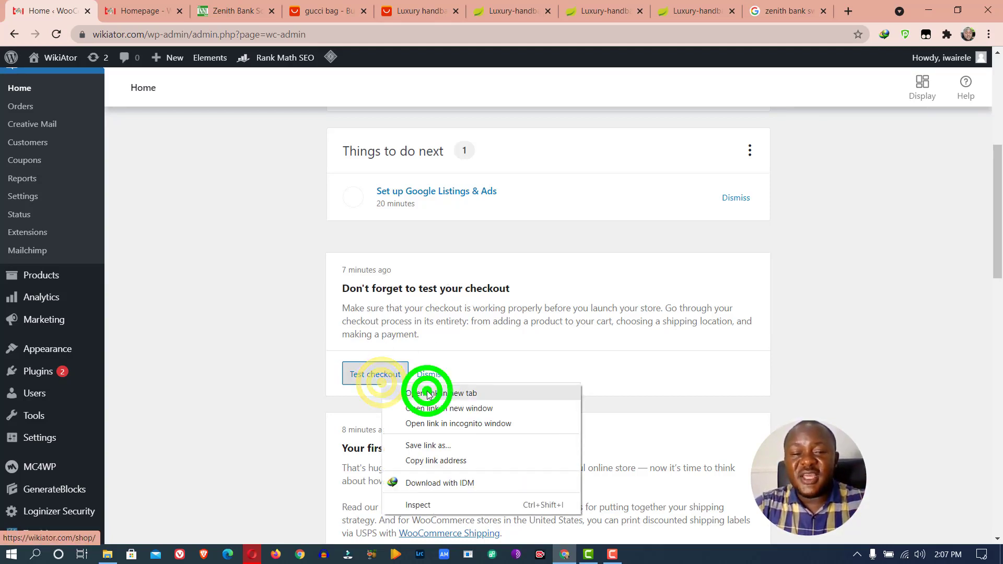
left_click(427, 393)
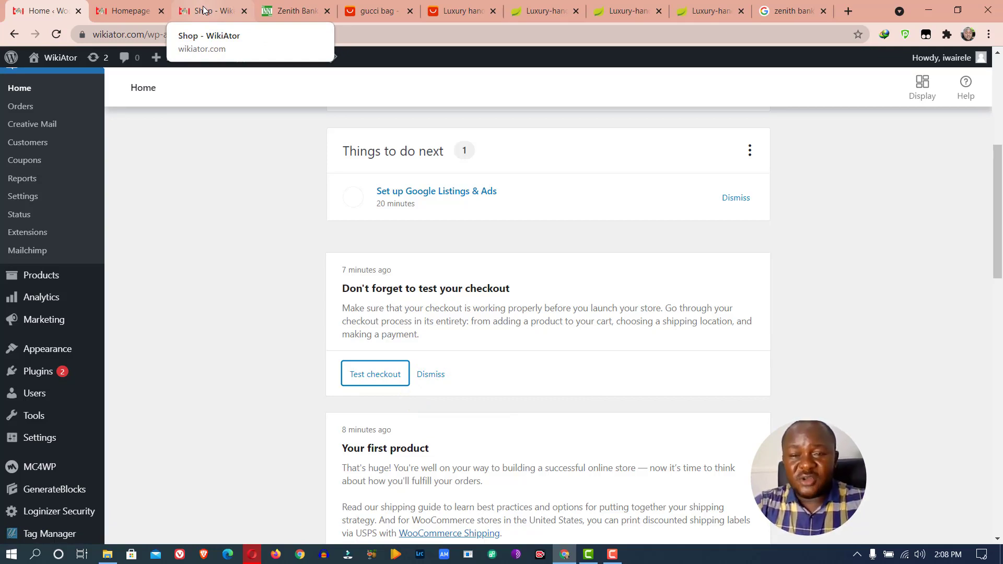
left_click(204, 10)
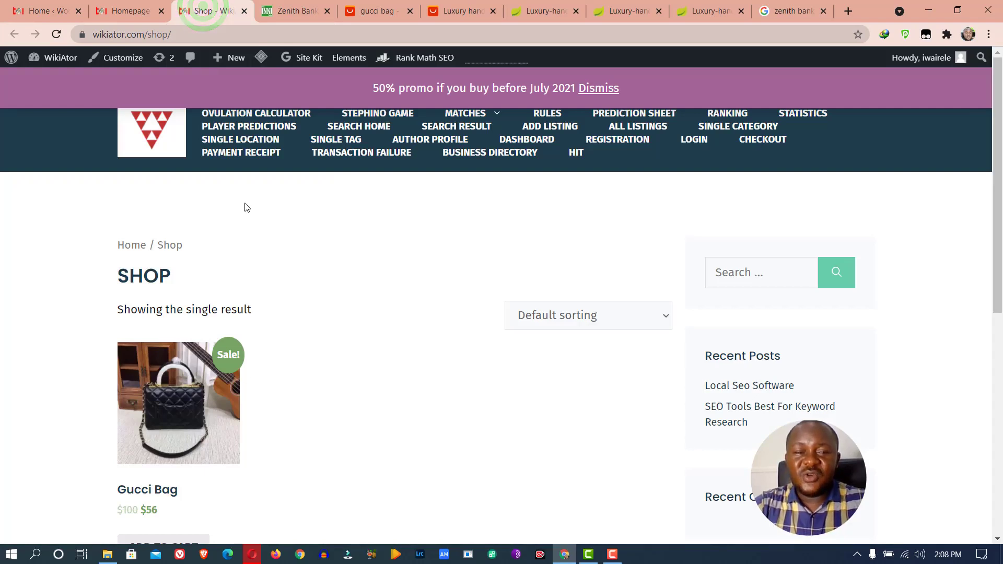
scroll(246, 203, "down", 5)
left_click(167, 221)
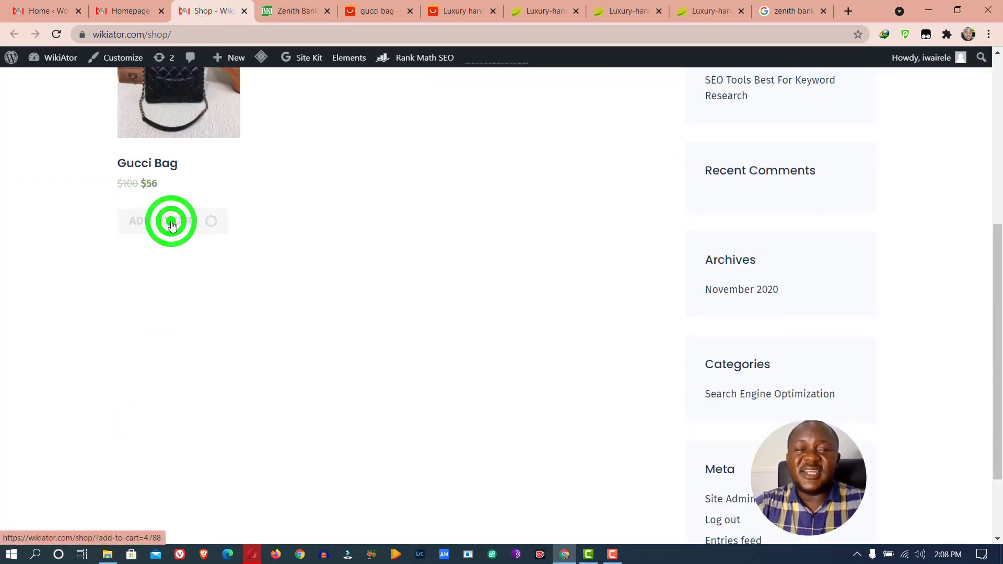
scroll(291, 204, "up", 6)
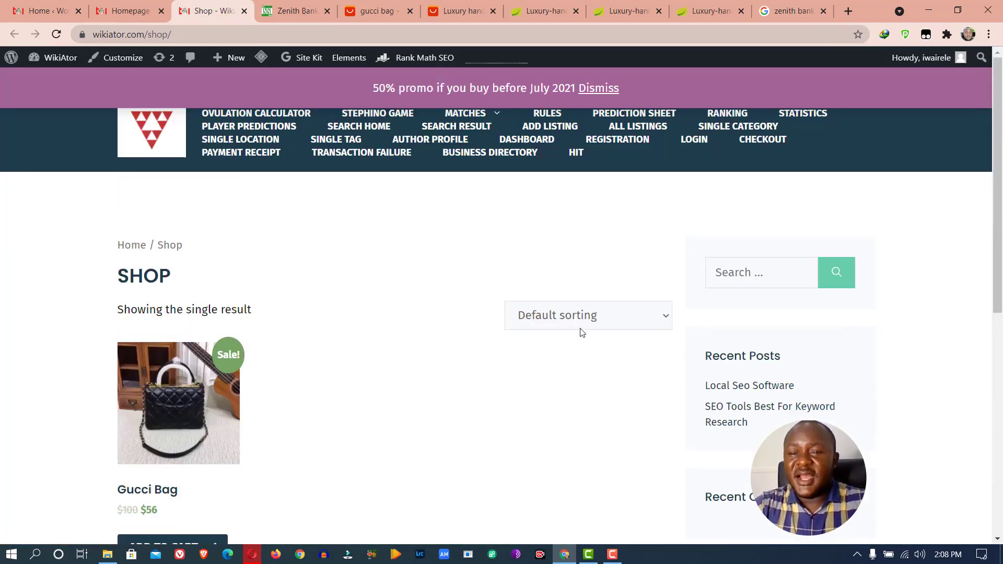
left_click(213, 408)
View the cart holding the $56 Gucci Bag and proceed to checkout
scroll(255, 340, "down", 6)
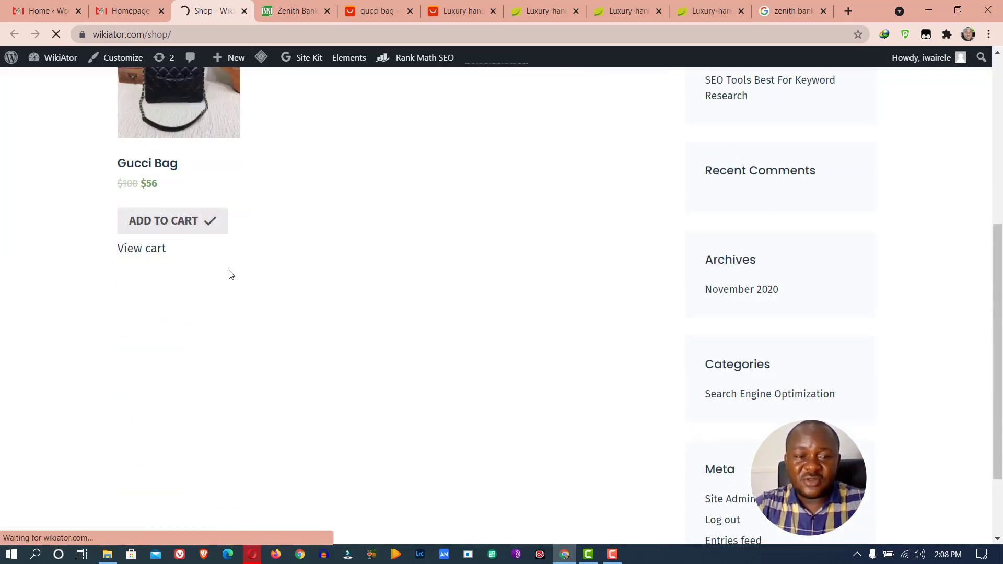
left_click(139, 250)
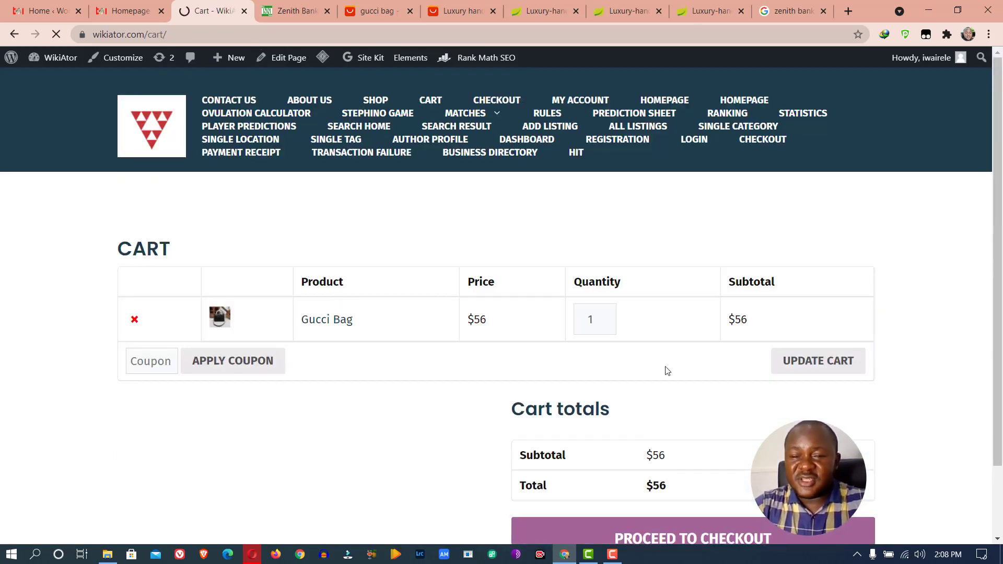
scroll(772, 371, "down", 2)
left_click(714, 456)
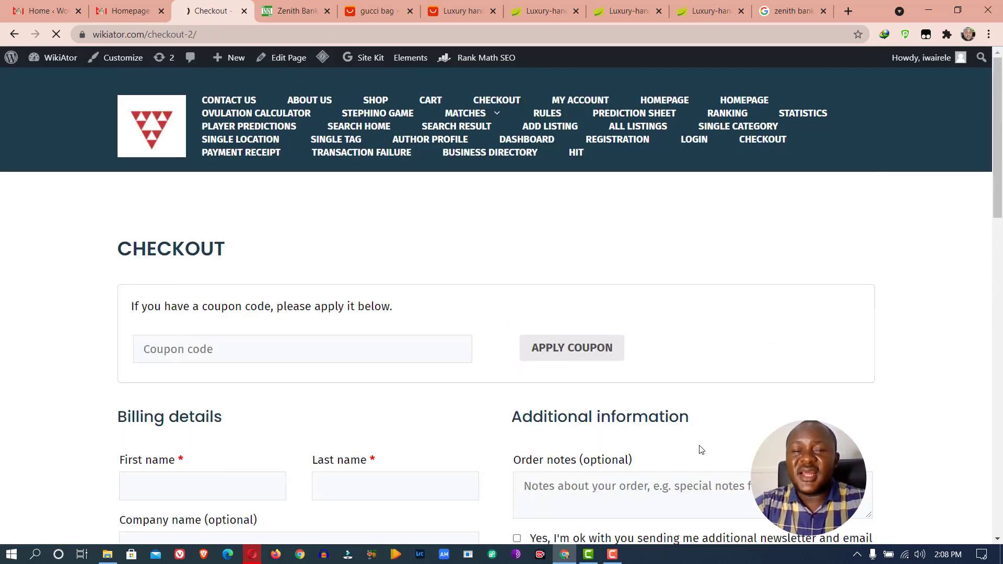
Select direct bank transfer as the payment method and tick the discount and product emails opt-in
scroll(340, 244, "down", 5)
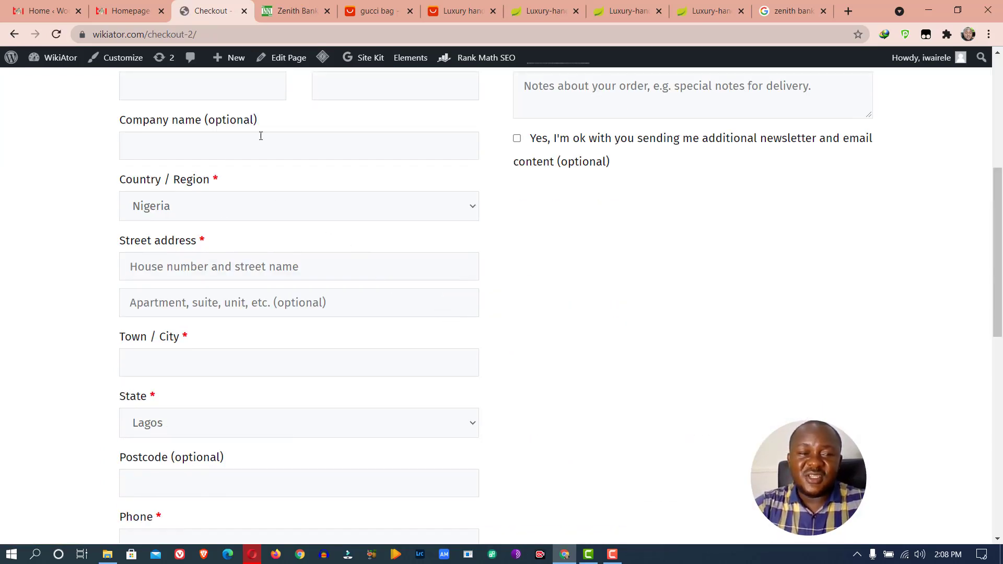
scroll(261, 138, "down", 5)
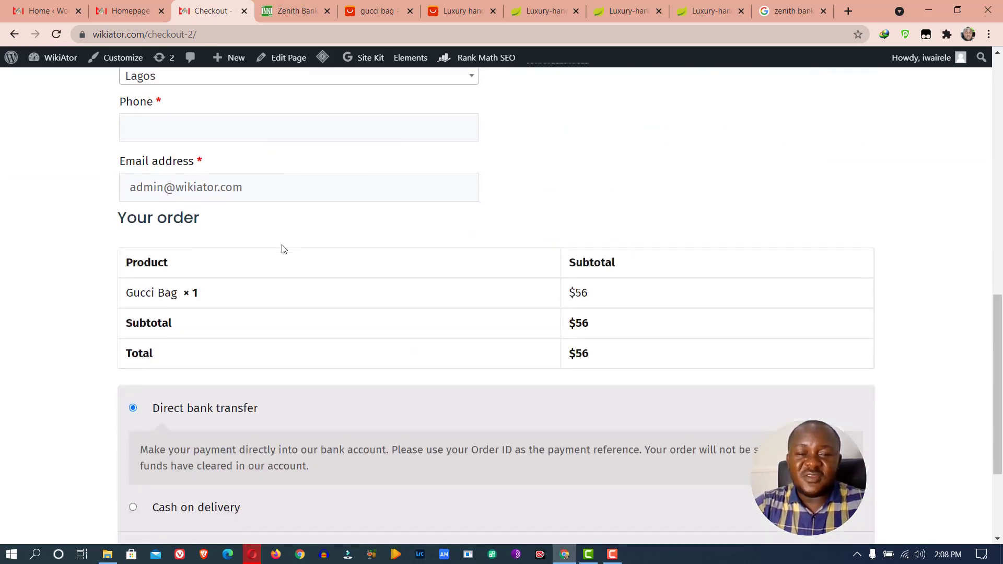
scroll(282, 248, "down", 3)
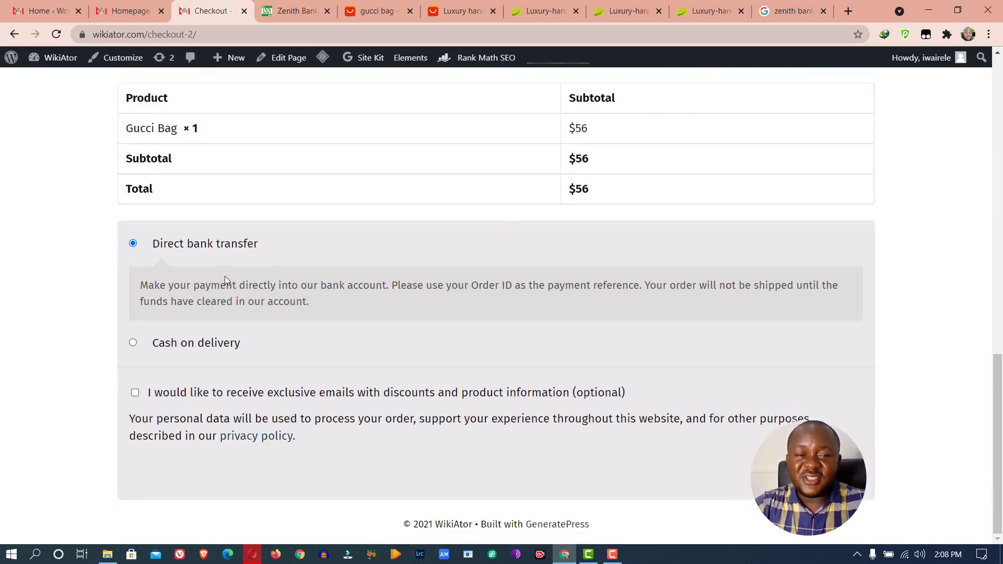
left_click(206, 343)
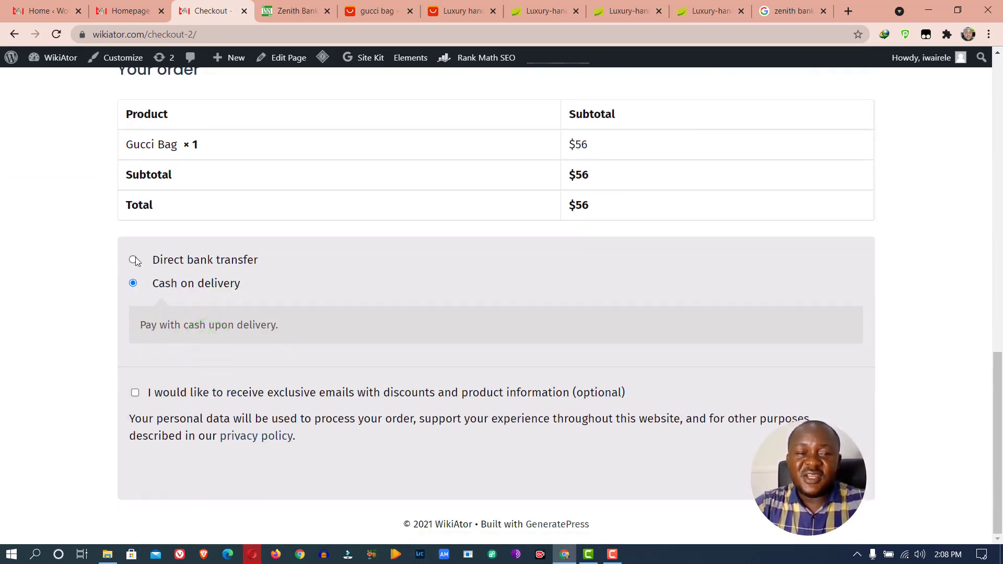
left_click(134, 256)
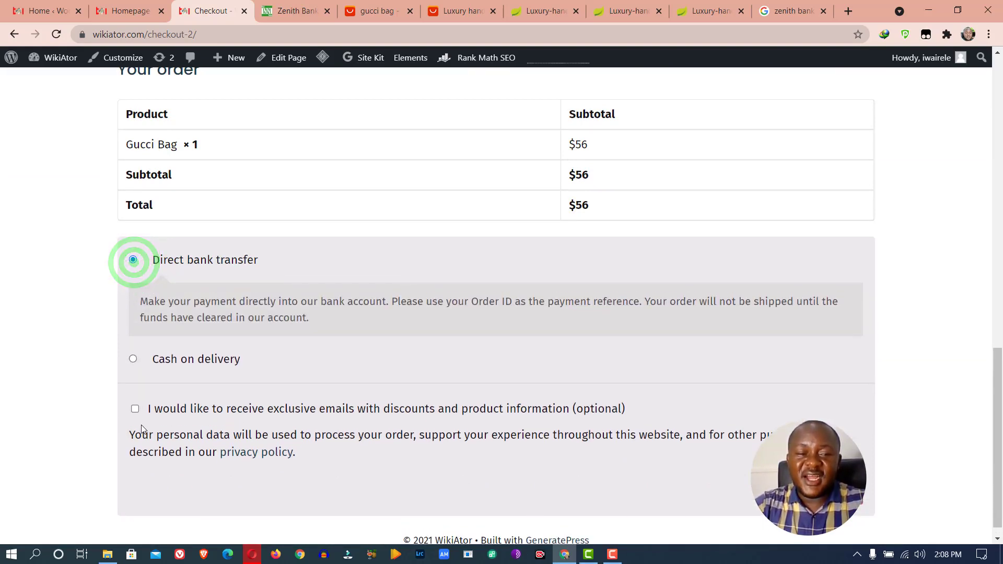
left_click(135, 408)
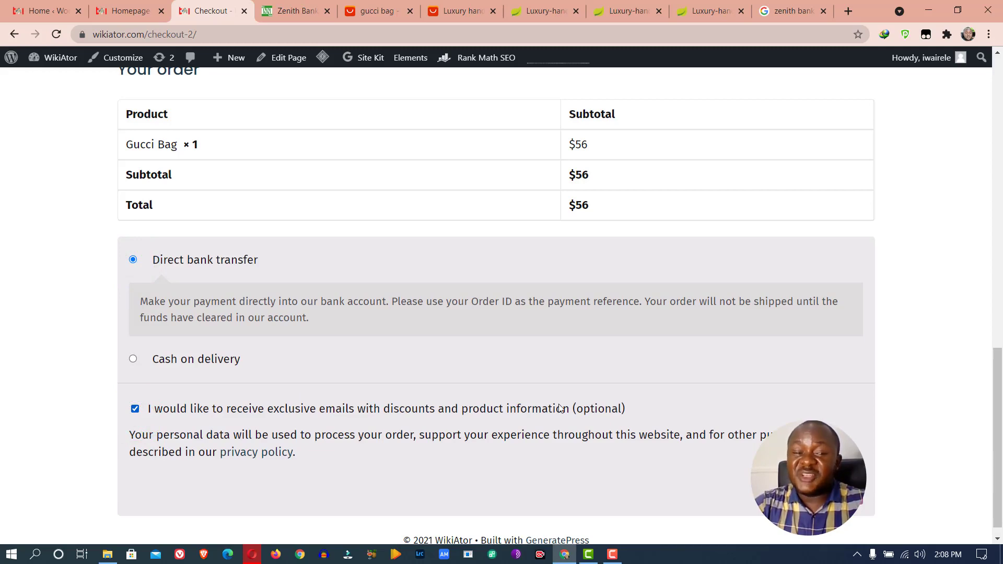
scroll(466, 333, "up", 15)
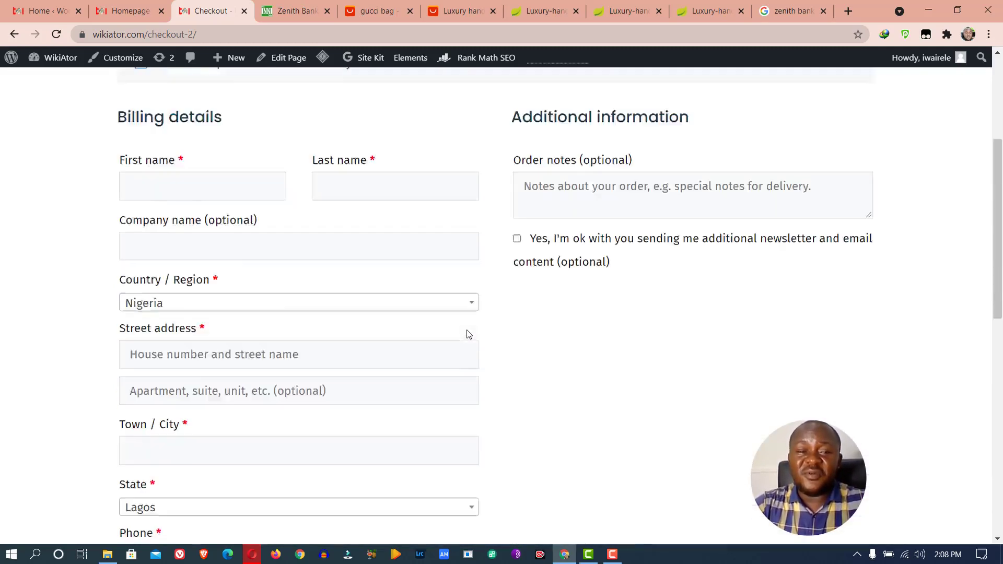
scroll(289, 313, "down", 15)
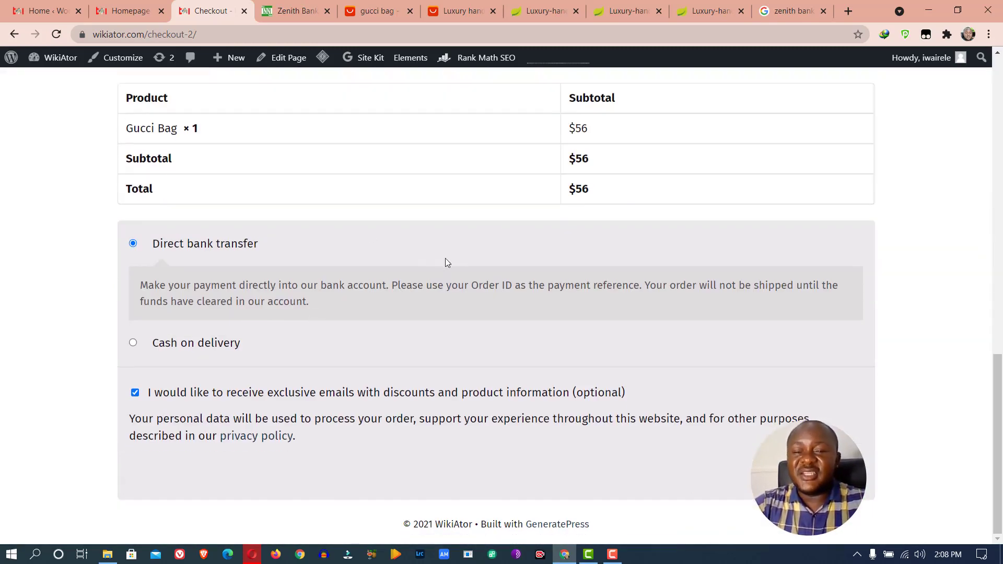
left_click(112, 6)
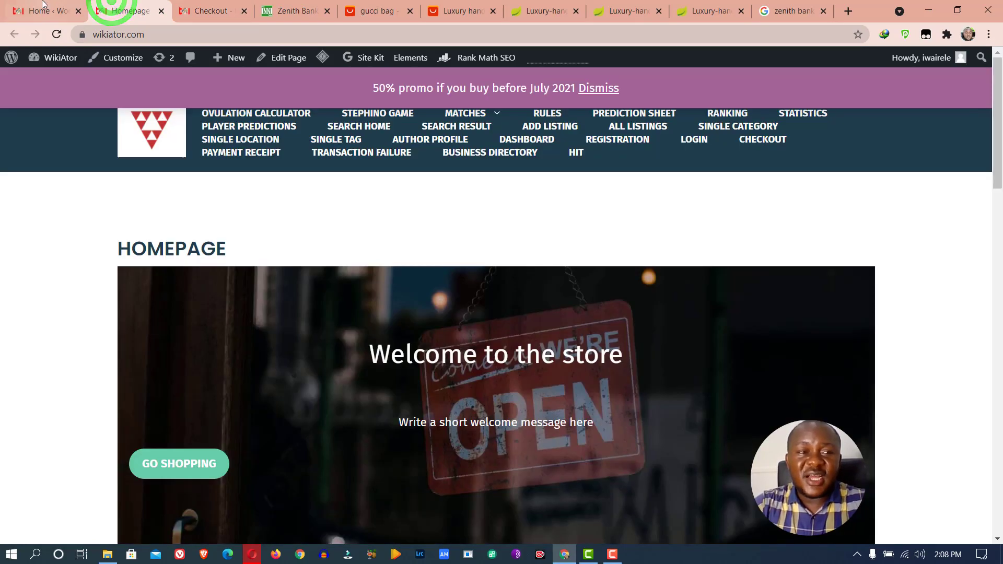
Dismiss every message in the WooCommerce Home inbox
left_click(41, 11)
scroll(364, 265, "down", 8)
scroll(364, 265, "down", 7)
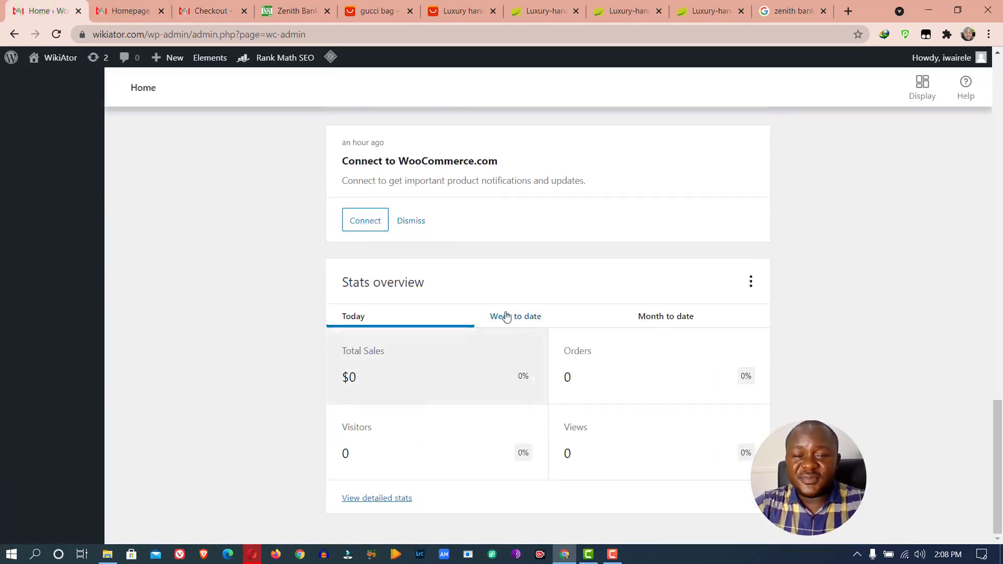
scroll(433, 245, "up", 15)
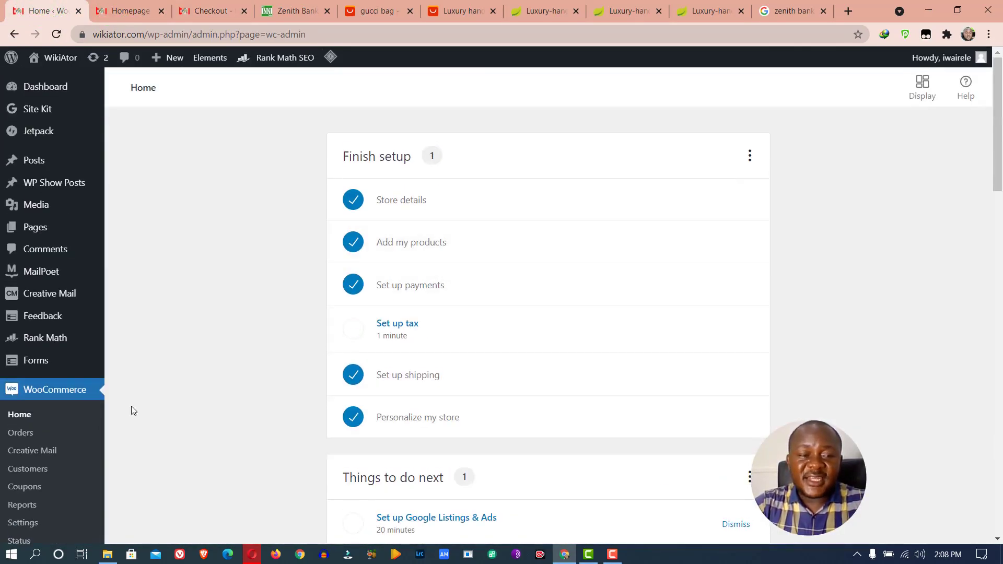
scroll(381, 184, "down", 10)
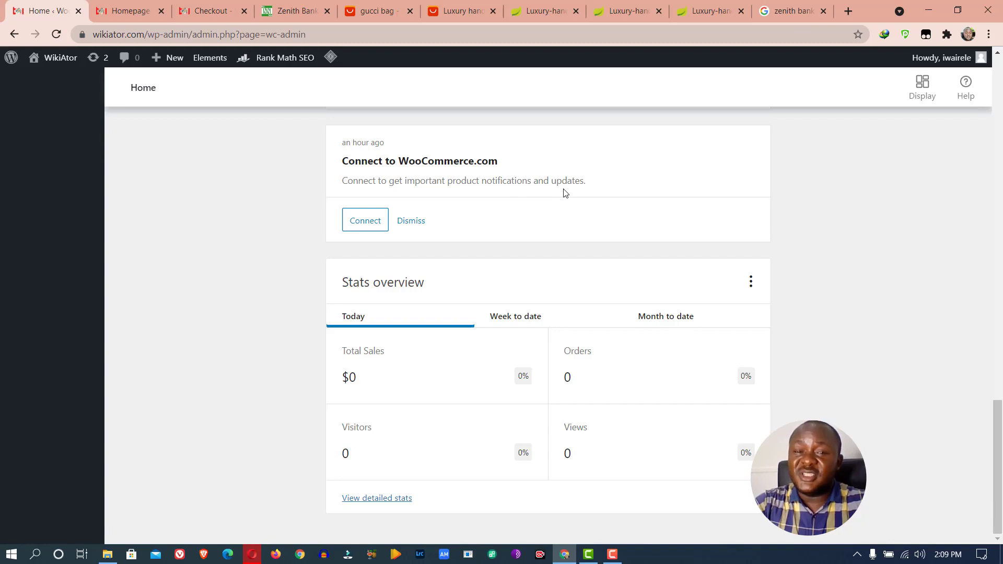
left_click(419, 222)
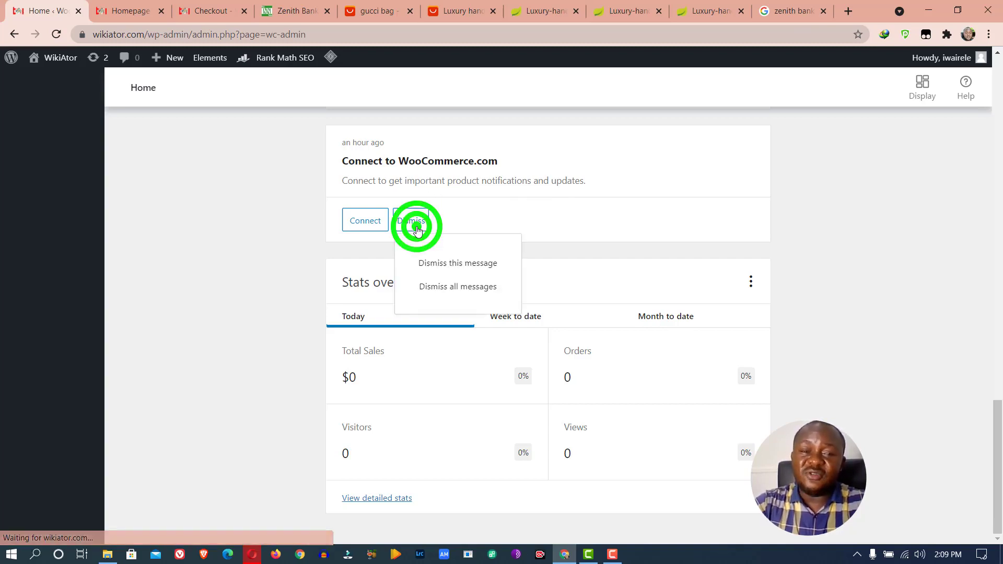
left_click(467, 289)
left_click(573, 332)
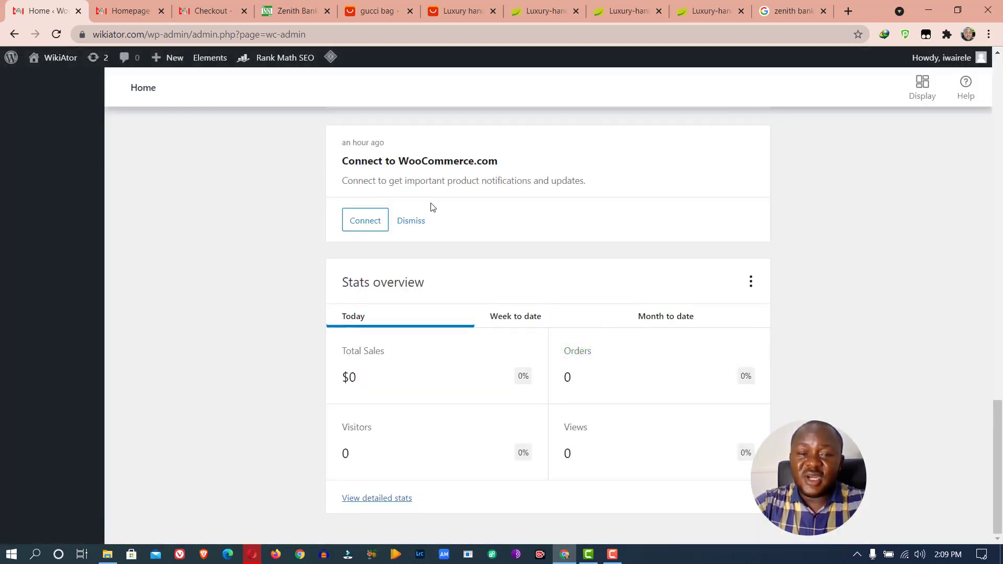
Go to the WooCommerce Settings page
scroll(440, 225, "up", 8)
scroll(462, 253, "down", 6)
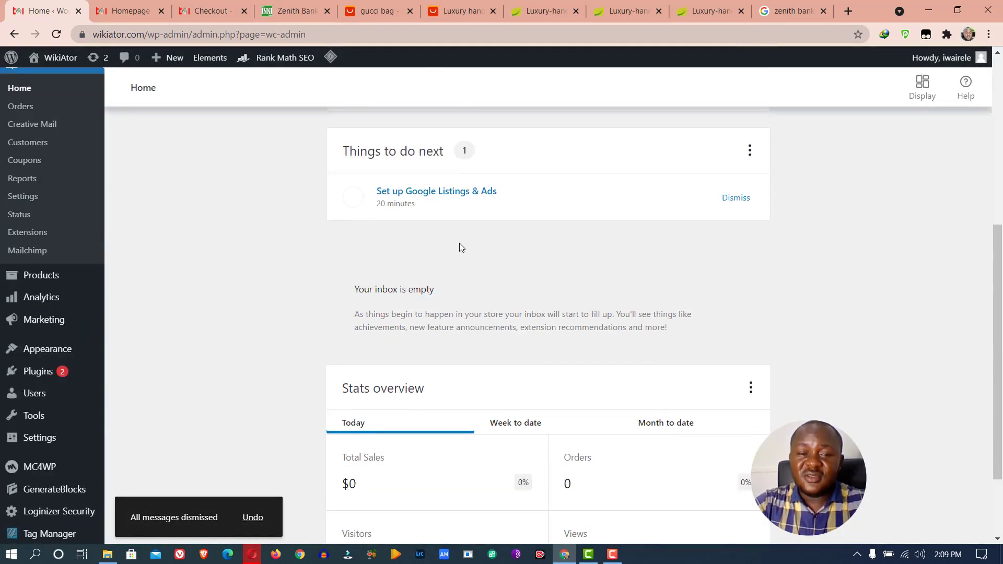
scroll(461, 248, "down", 2)
scroll(461, 250, "up", 8)
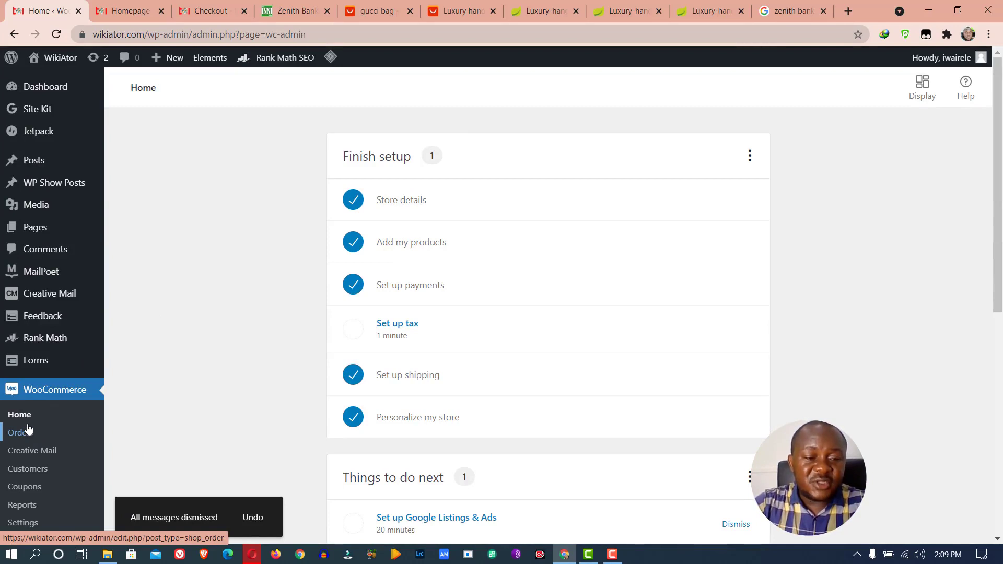
scroll(29, 429, "down", 5)
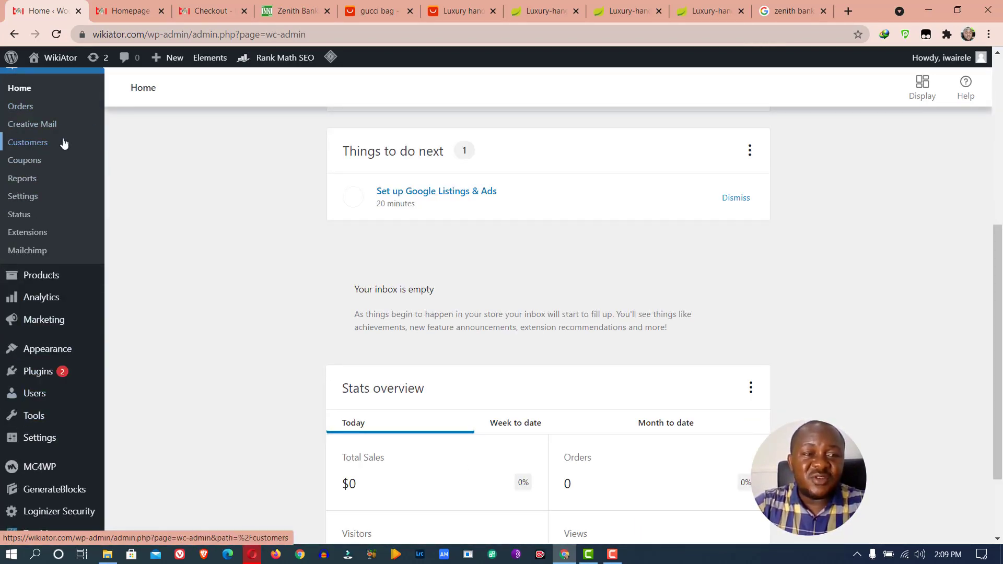
left_click(30, 204)
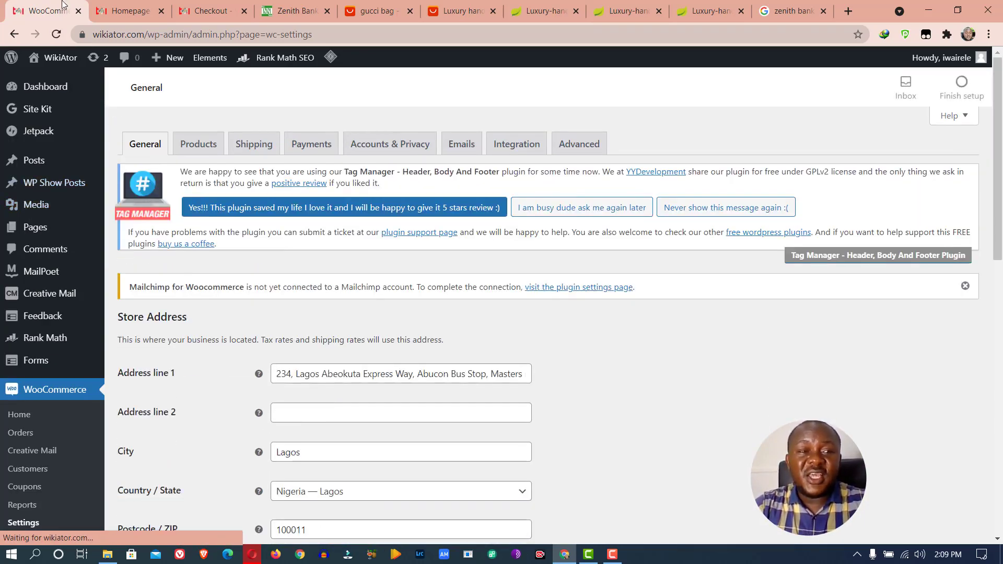
Check the store homepage, then return to the General settings currency options
left_click(130, 6)
scroll(322, 365, "down", 10)
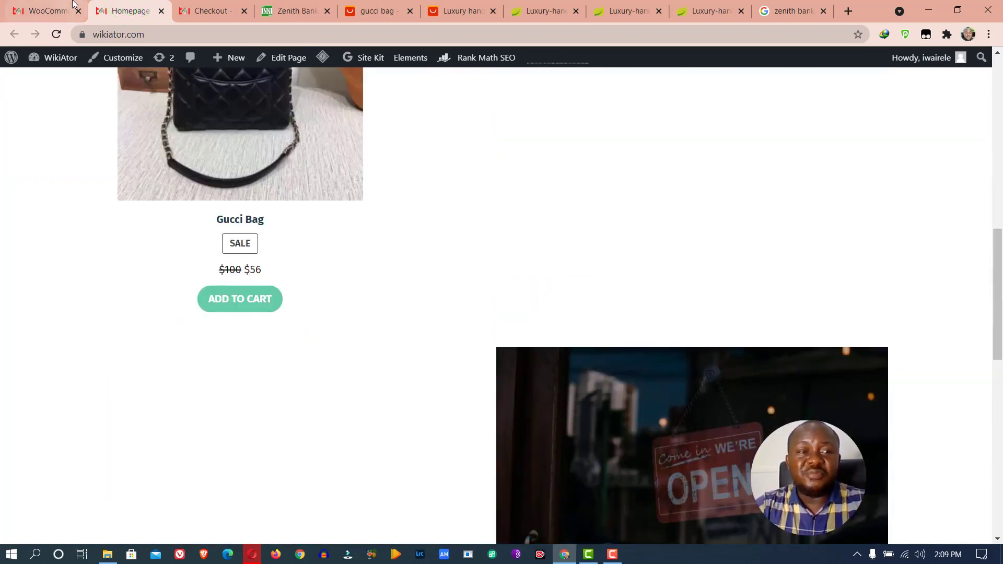
left_click(46, 10)
scroll(298, 331, "down", 1)
scroll(282, 314, "down", 5)
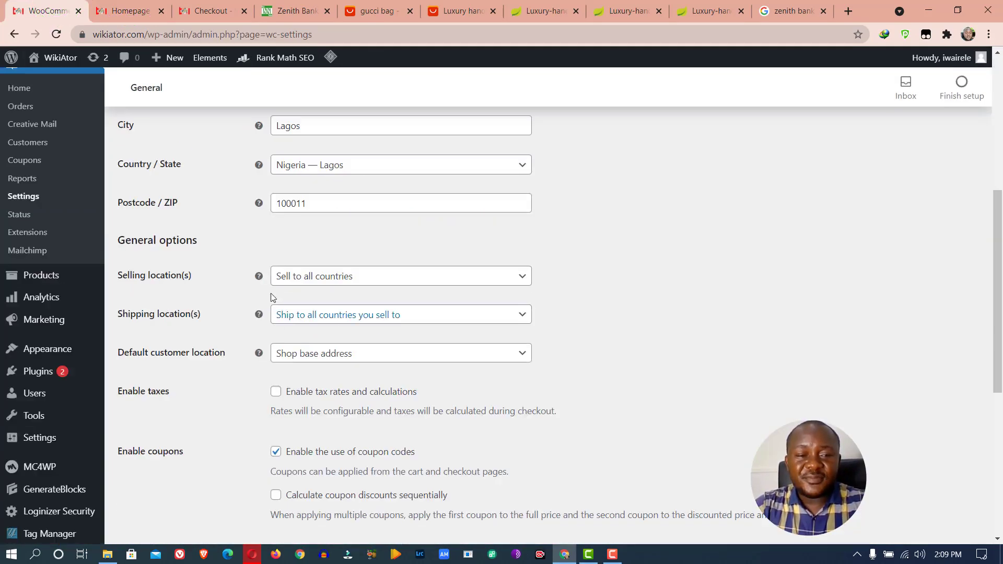
scroll(250, 261, "up", 6)
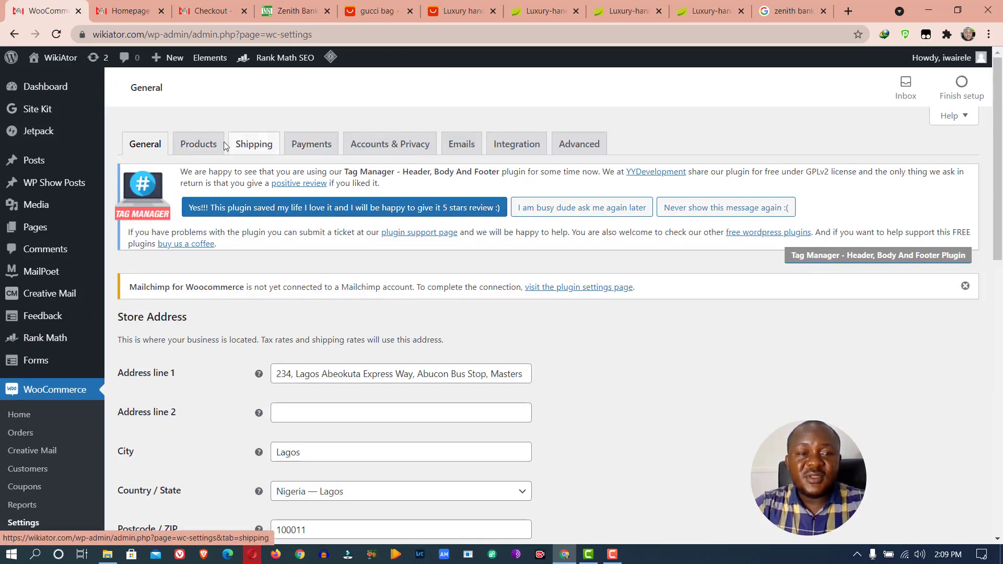
scroll(329, 254, "down", 10)
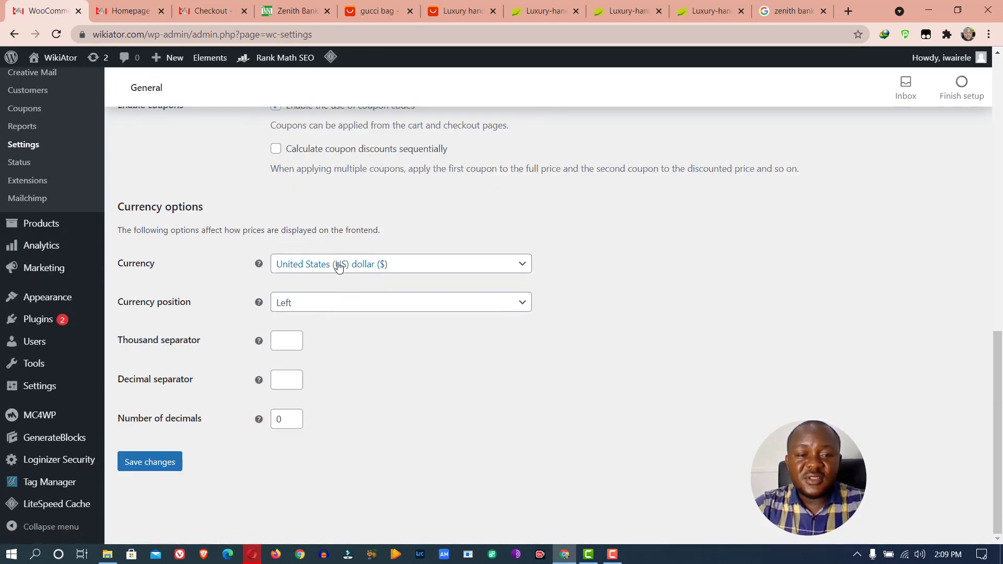
Search 'nai' and set the store currency to Nigerian naira (₦)
left_click(339, 266)
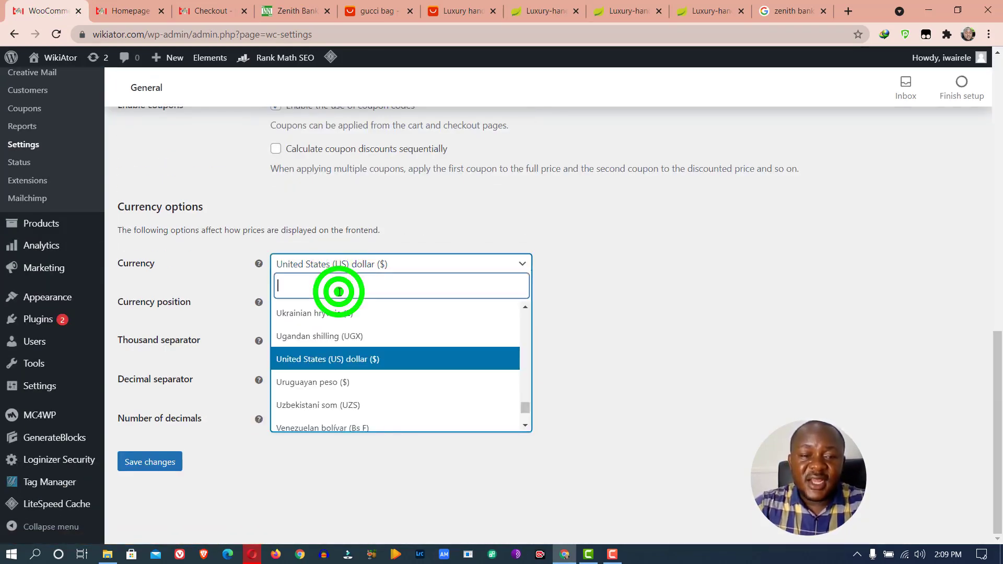
type("nai")
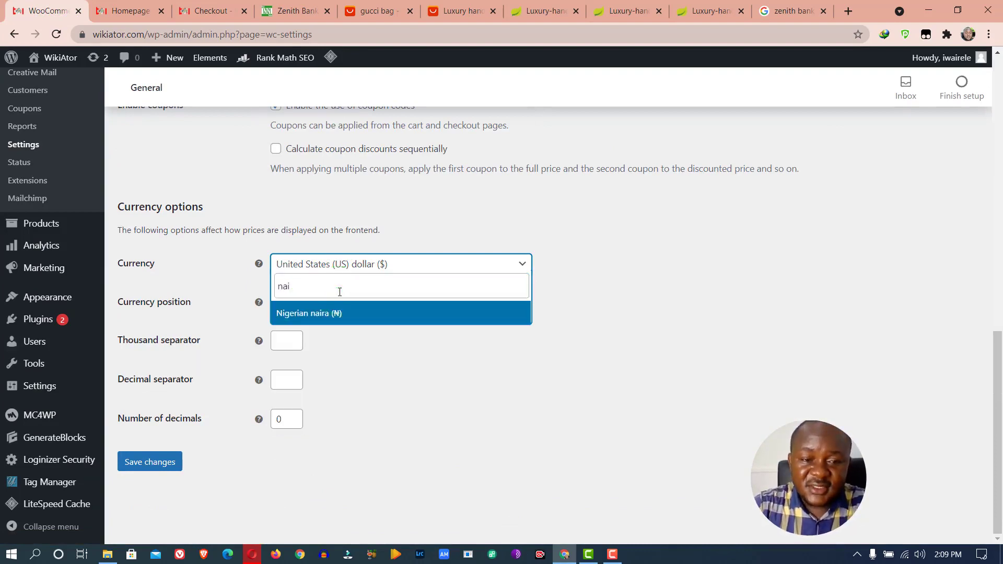
left_click(340, 313)
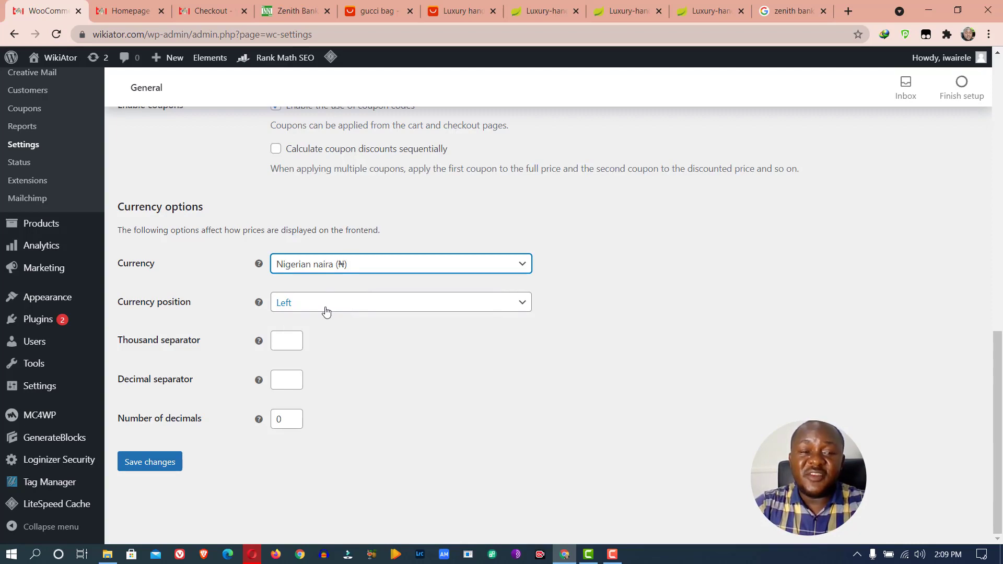
left_click(128, 11)
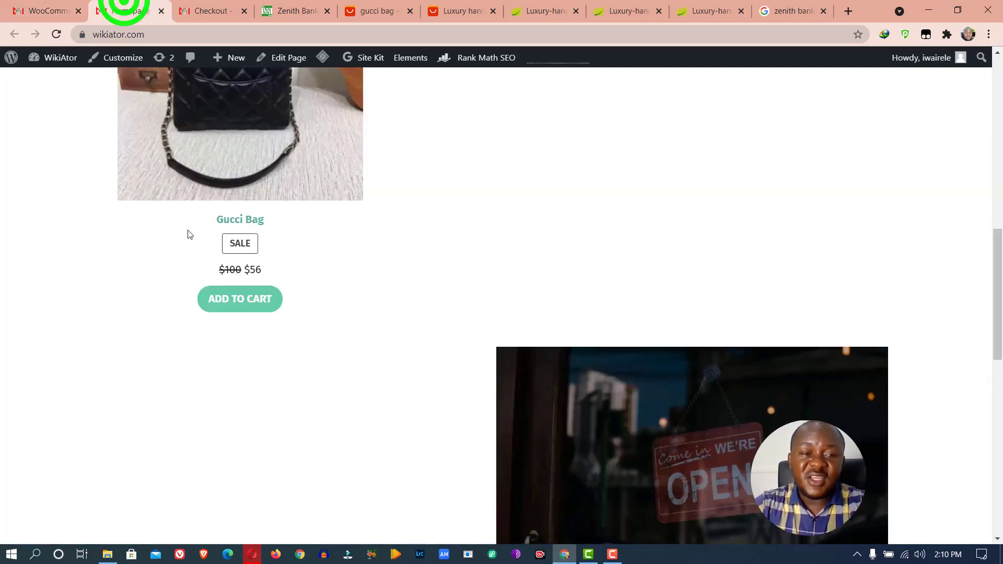
double_click(248, 271)
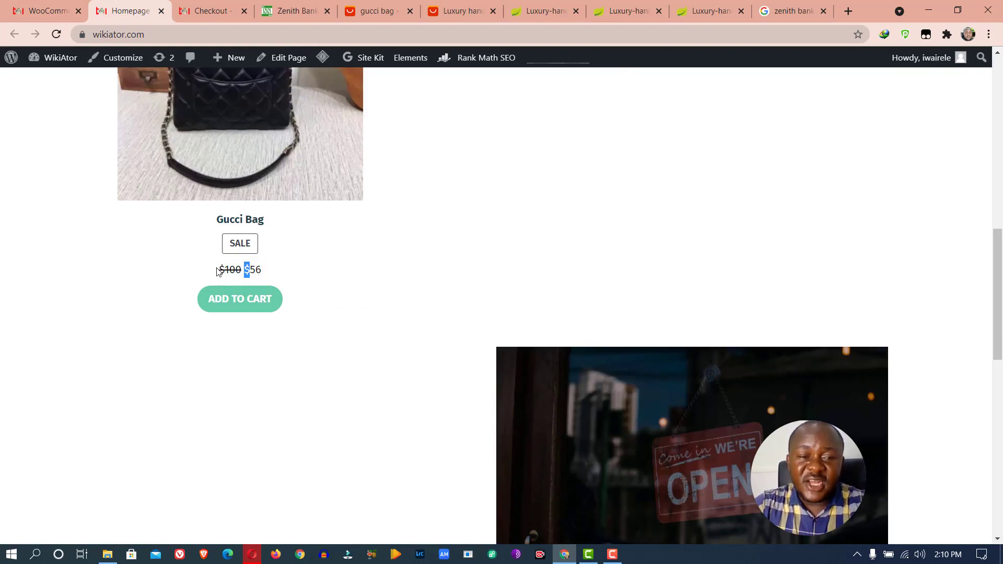
left_click_drag(222, 268, 242, 267)
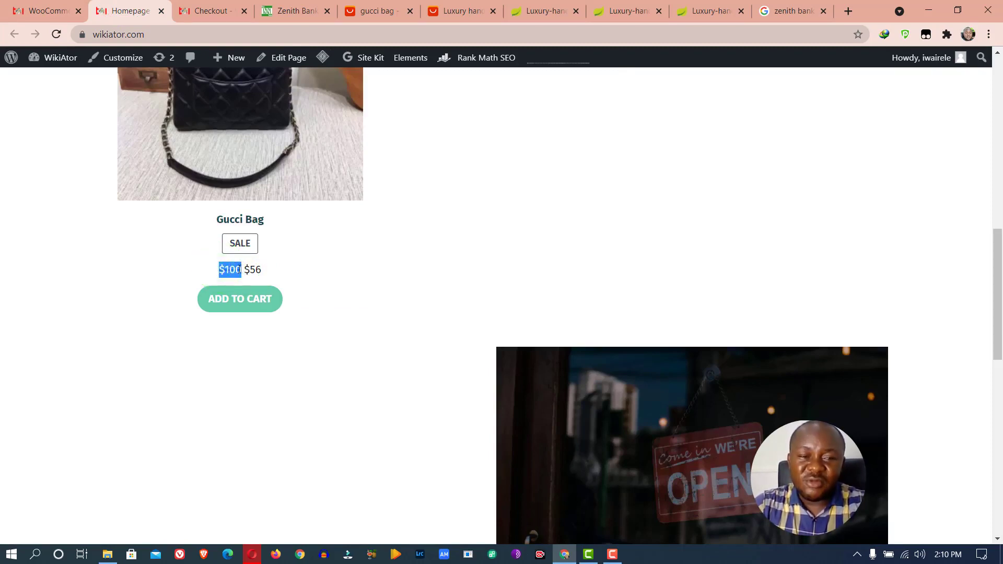
left_click(239, 269)
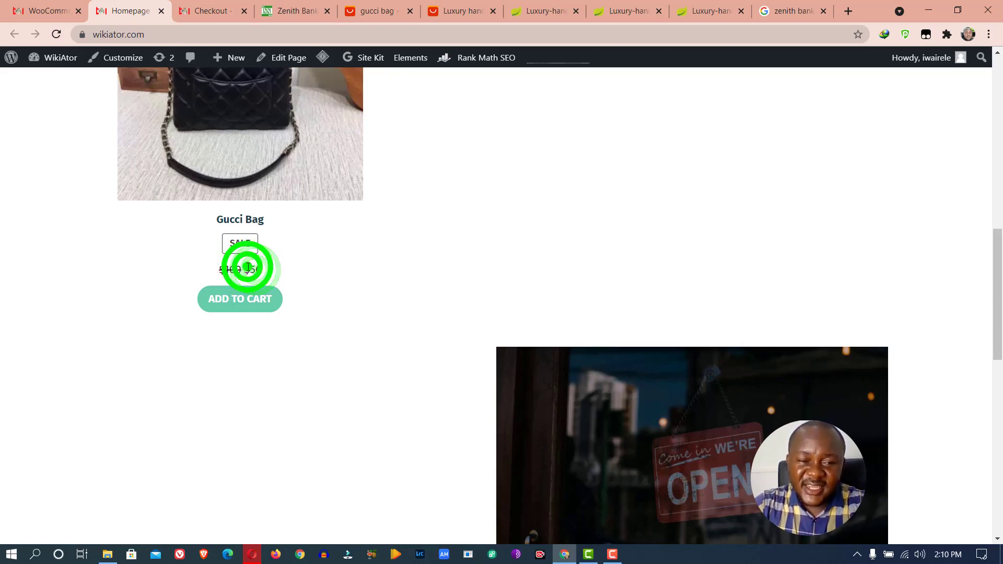
left_click_drag(248, 268, 203, 276)
left_click(242, 272)
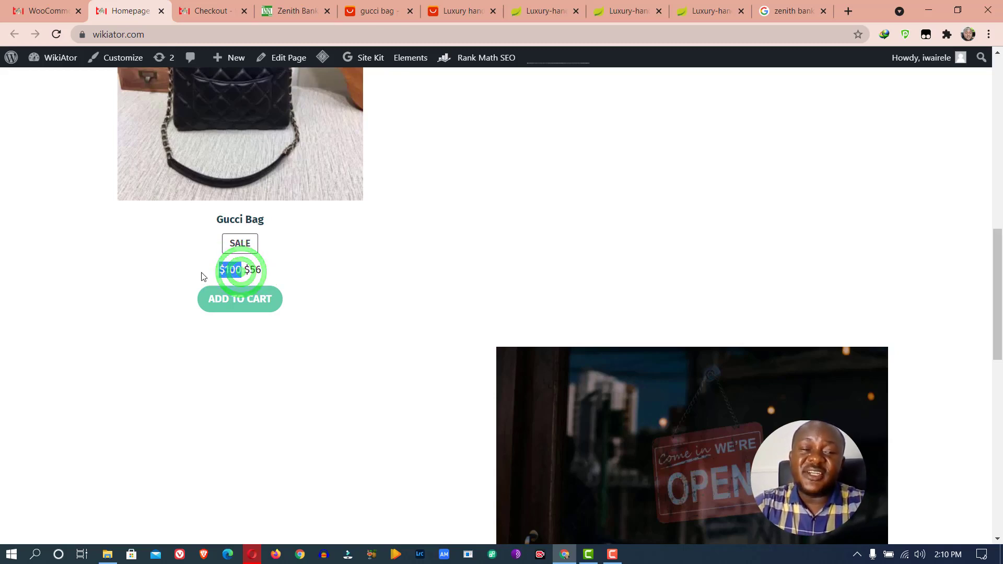
left_click(219, 271)
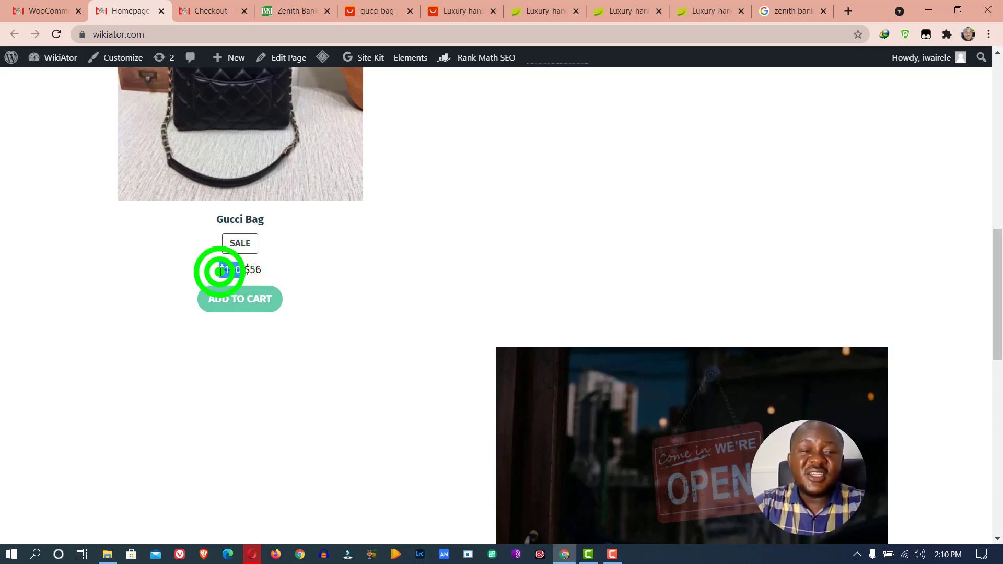
left_click(243, 269)
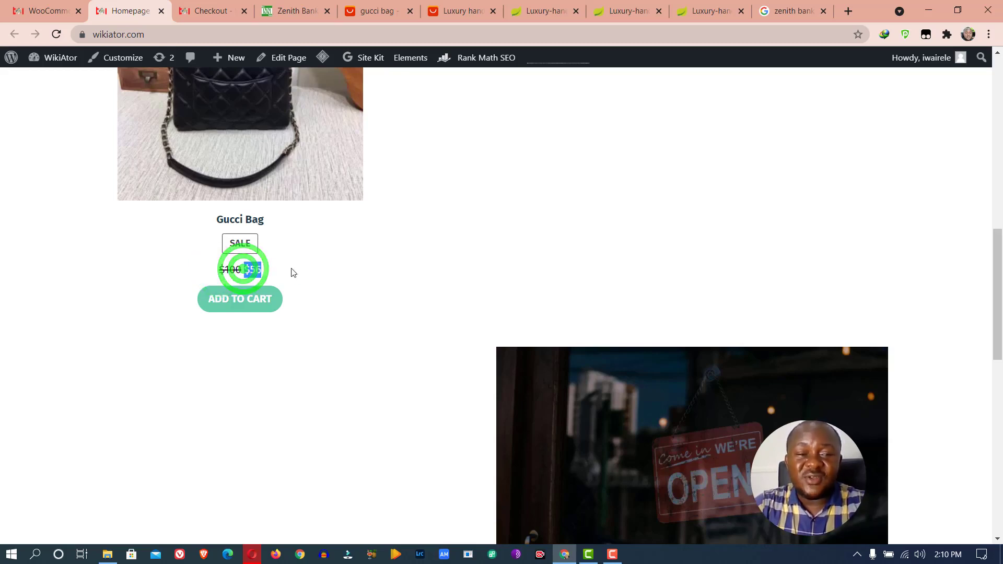
left_click_drag(243, 269, 188, 255)
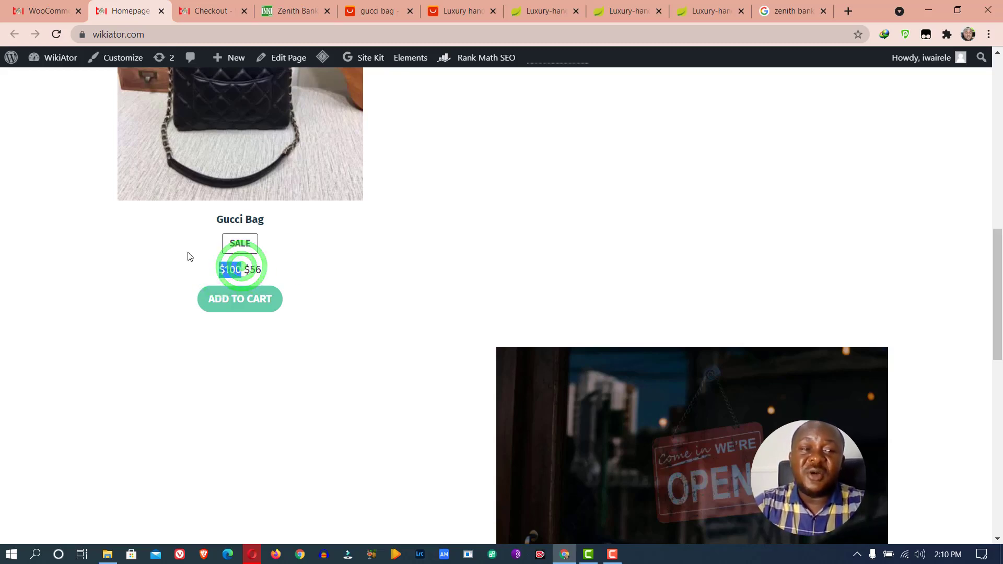
left_click(65, 10)
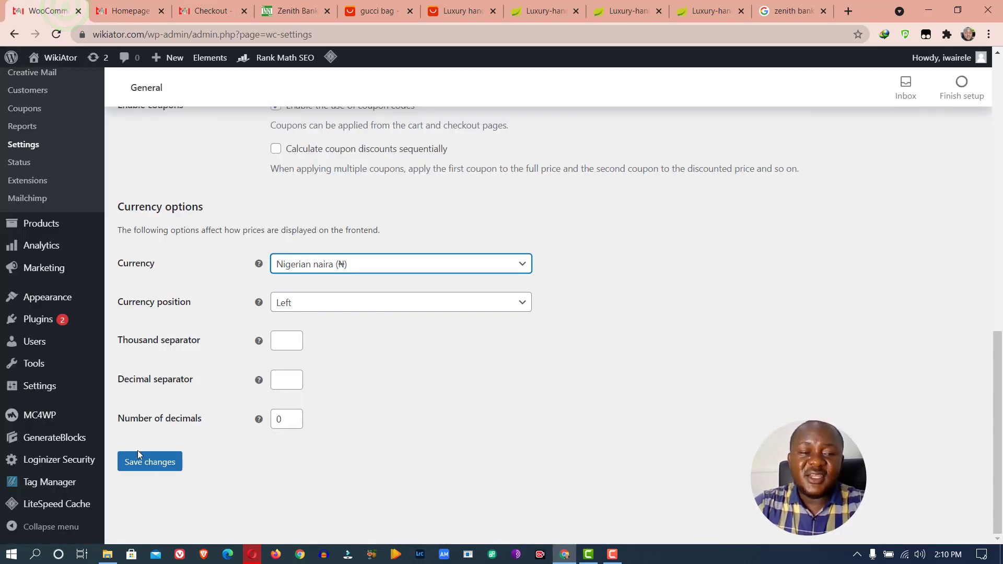
Save the naira currency setting and move to the Products settings tab
left_click(161, 463)
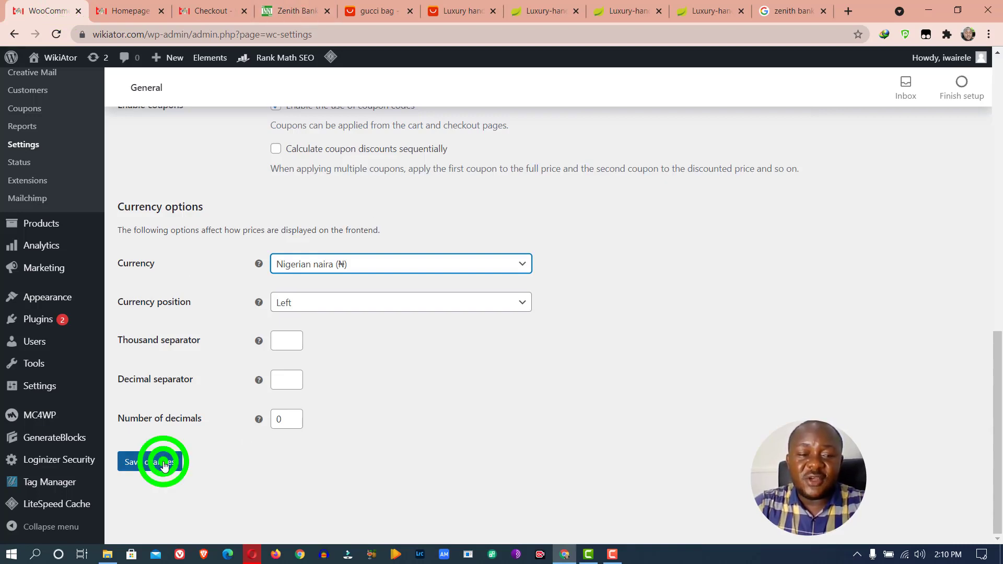
scroll(442, 218, "up", 6)
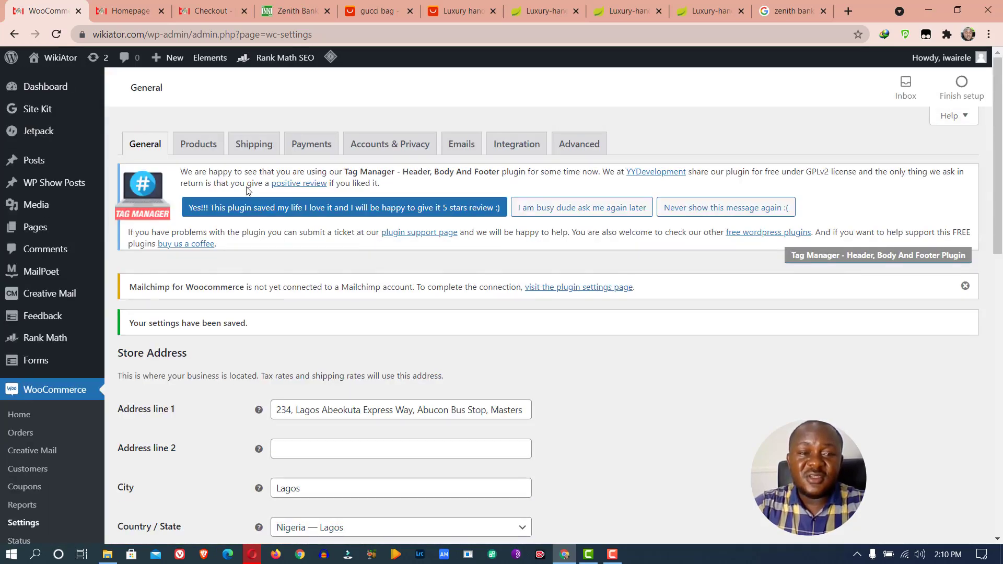
left_click(205, 144)
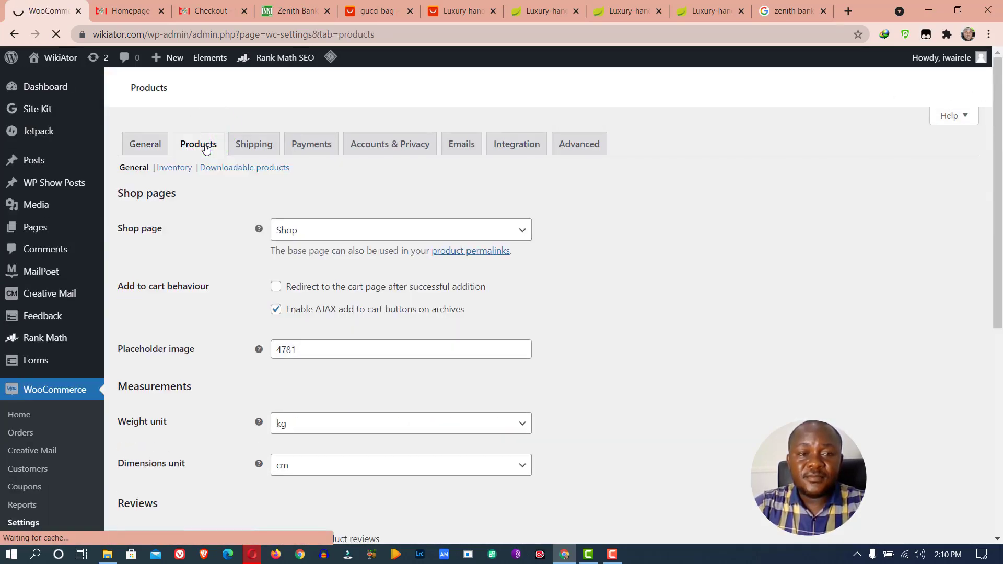
Look through the Shipping, Payments and Accounts & Privacy settings, leaving data retention periods blank
scroll(334, 321, "down", 5)
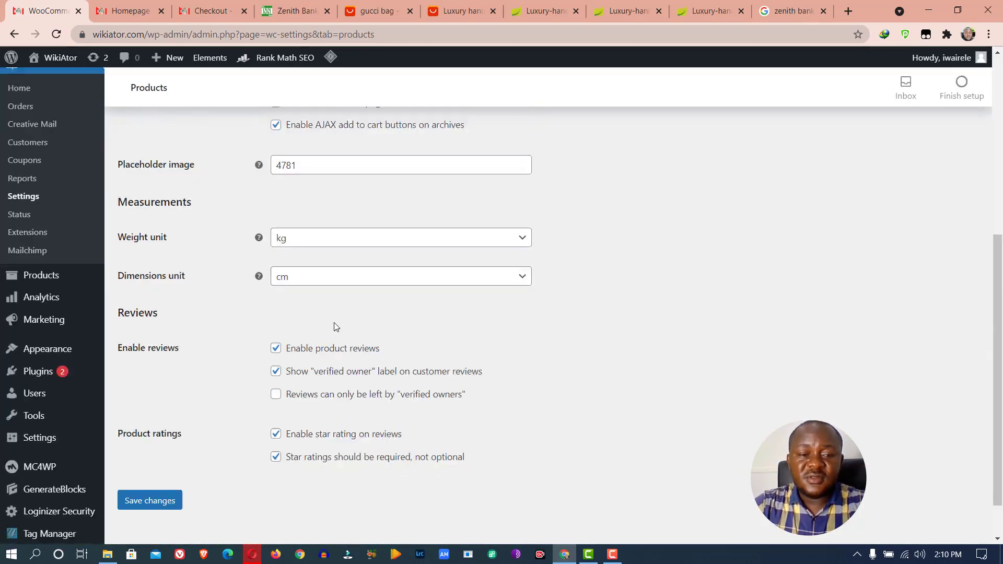
scroll(356, 247, "up", 5)
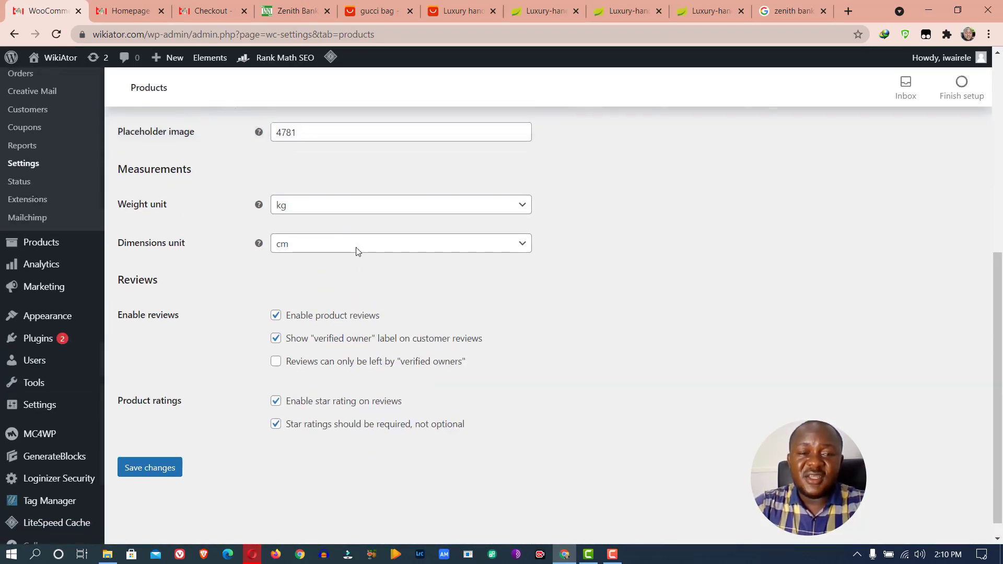
left_click(254, 145)
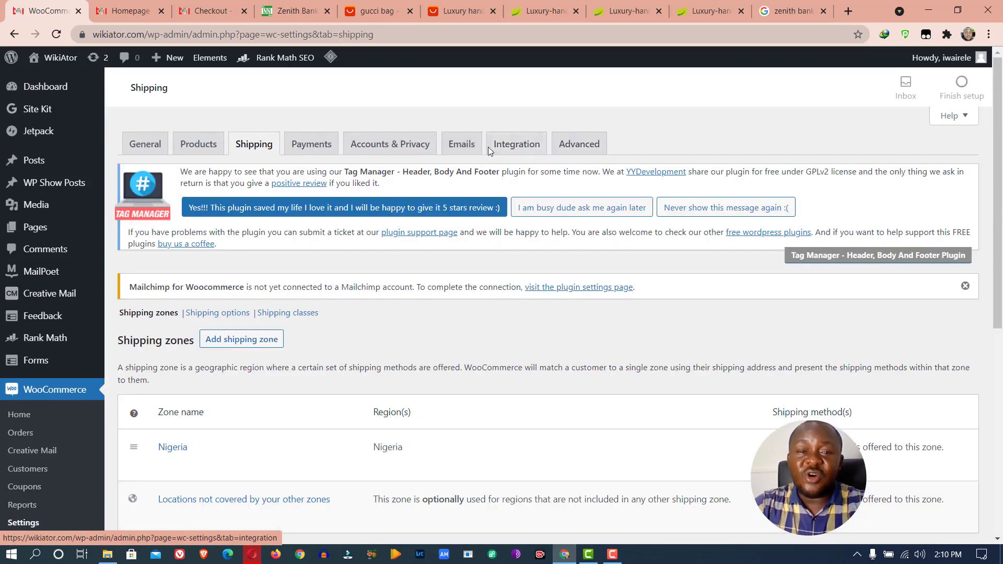
left_click(314, 145)
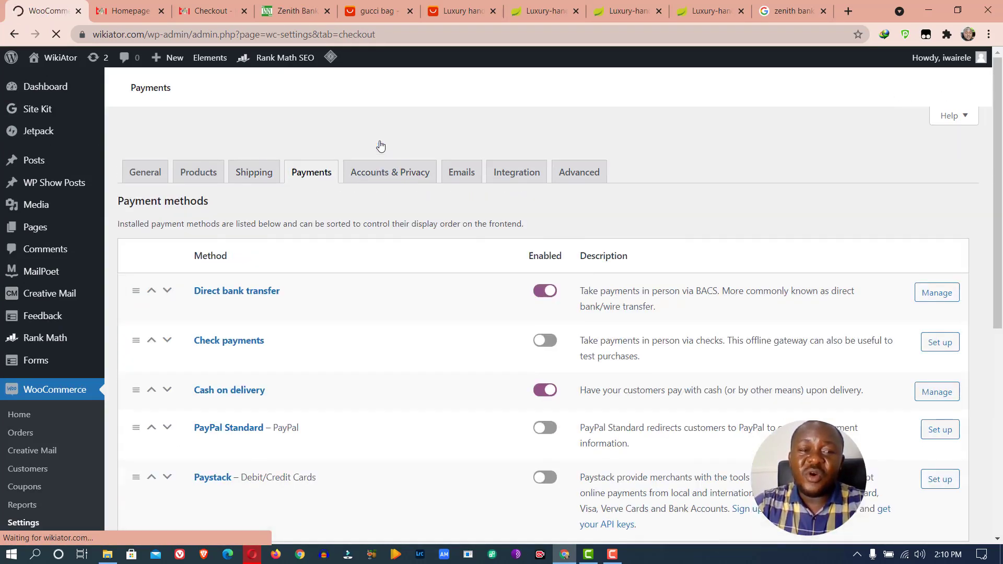
left_click(394, 146)
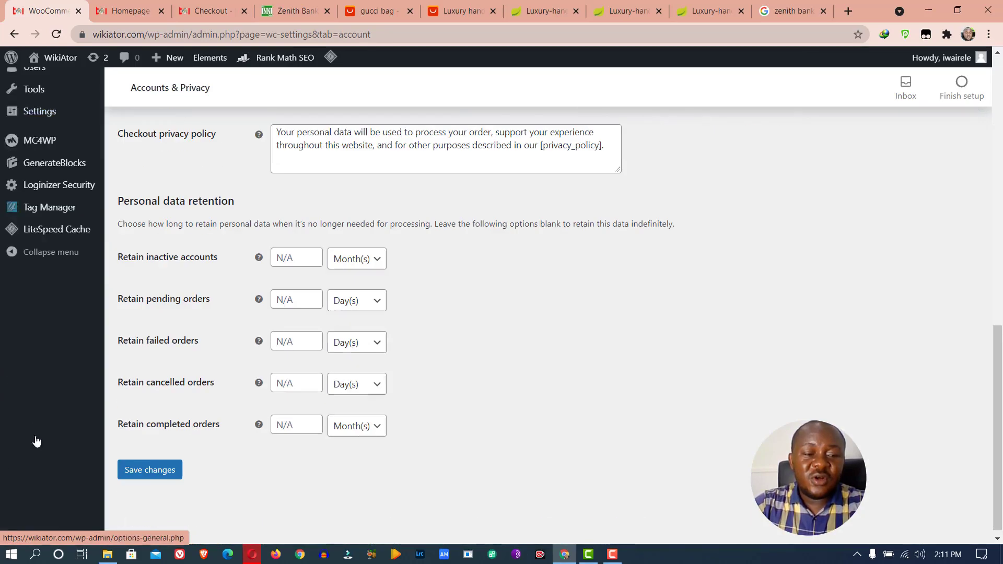
scroll(34, 441, "down", 10)
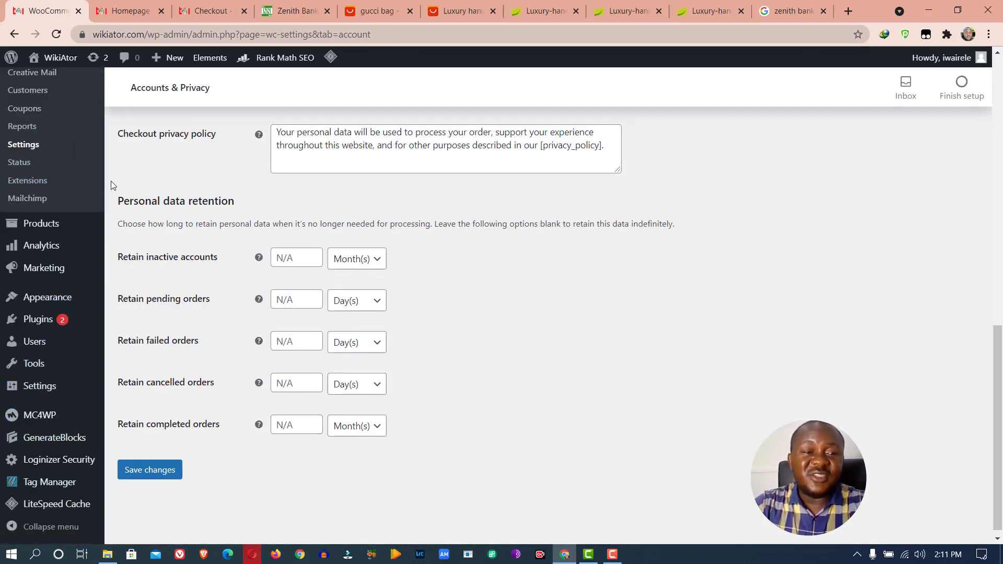
scroll(56, 186, "up", 6)
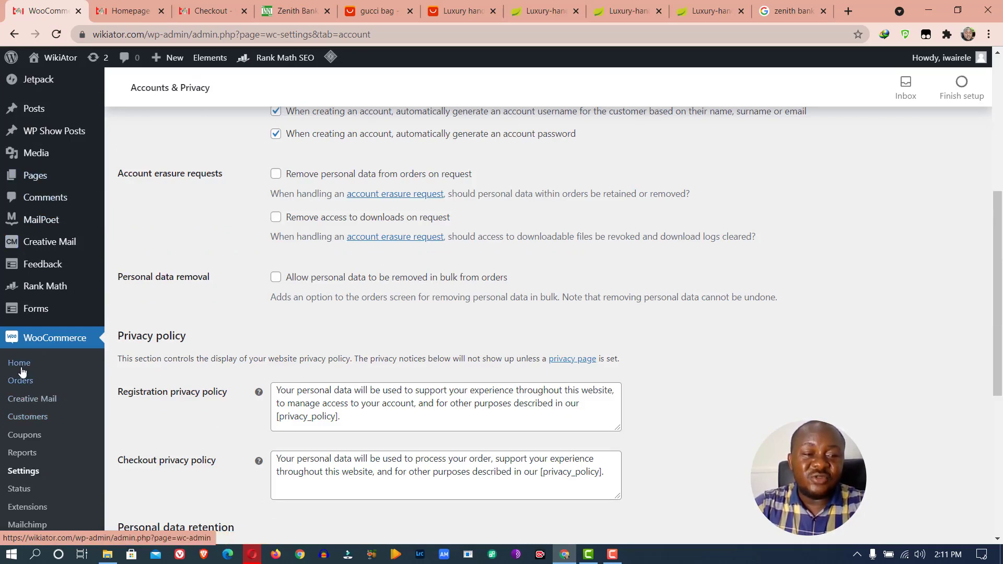
scroll(23, 369, "down", 5)
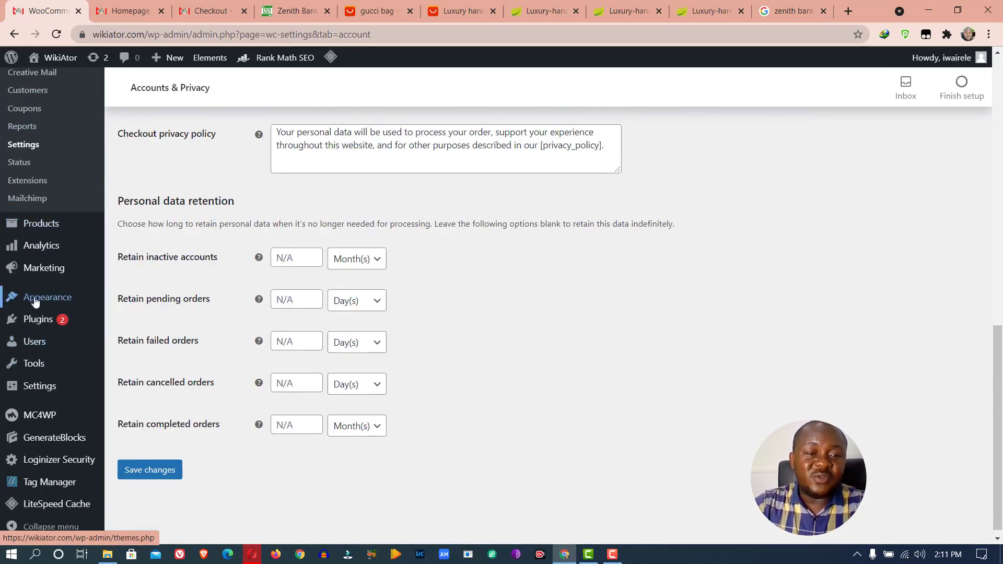
Start a new product named Gucci Shoe
mouse_move(40, 321)
mouse_move(46, 301)
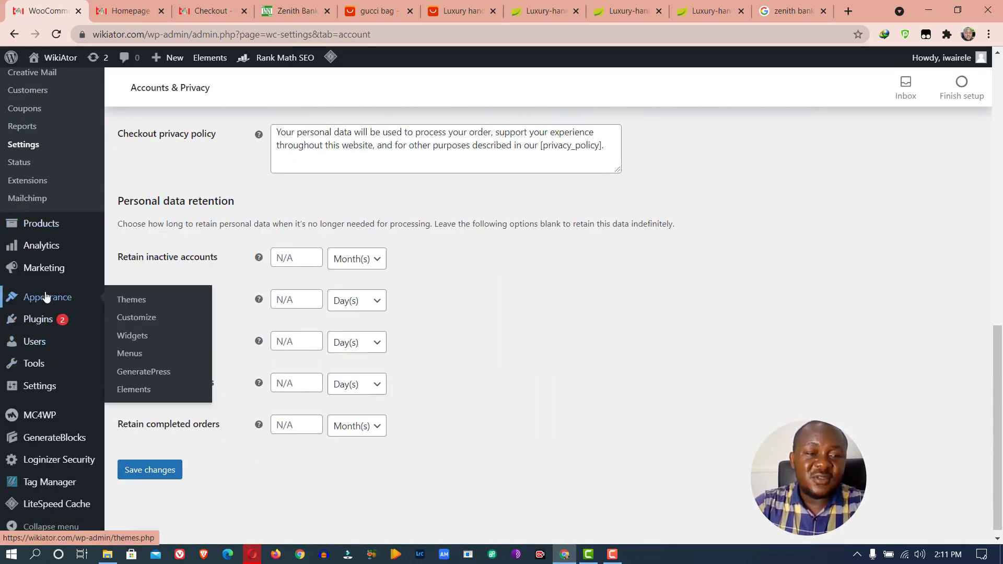
mouse_move(40, 236)
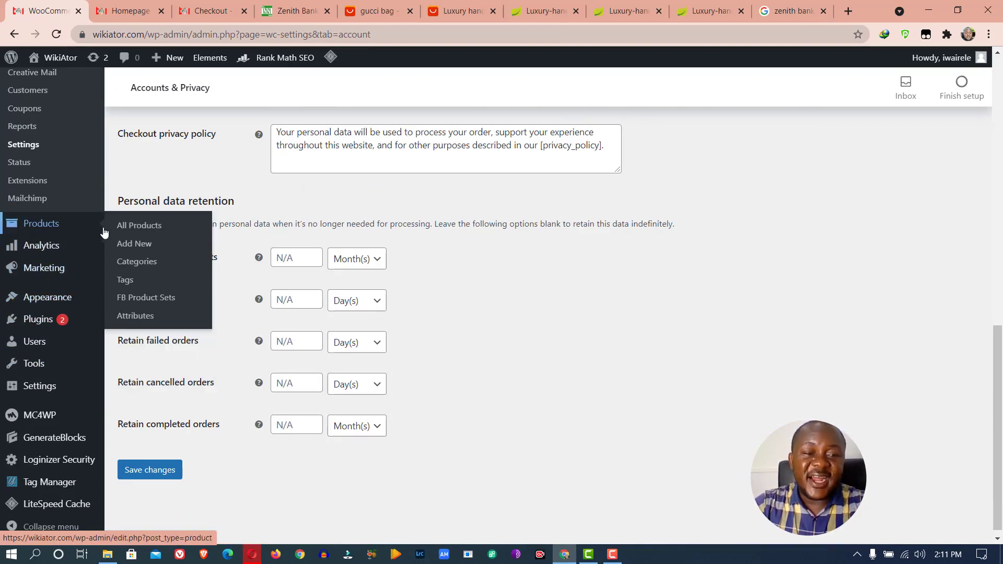
left_click(135, 246)
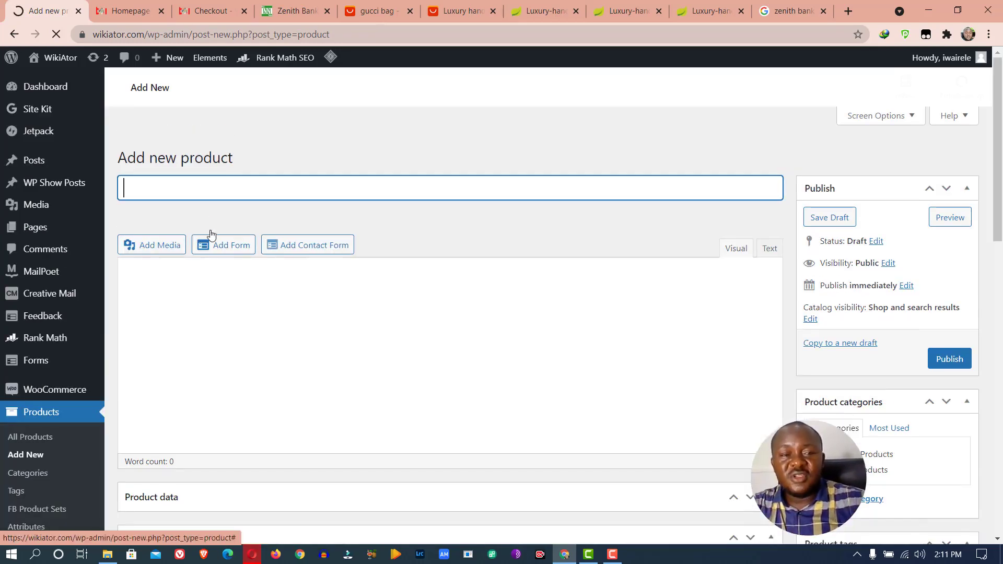
left_click(191, 312)
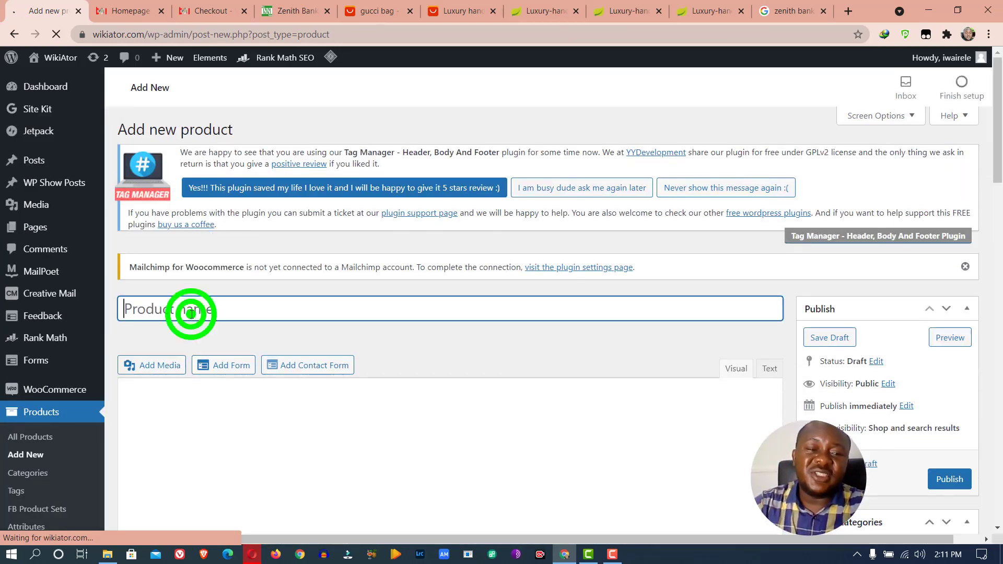
type("Gucci Shoe")
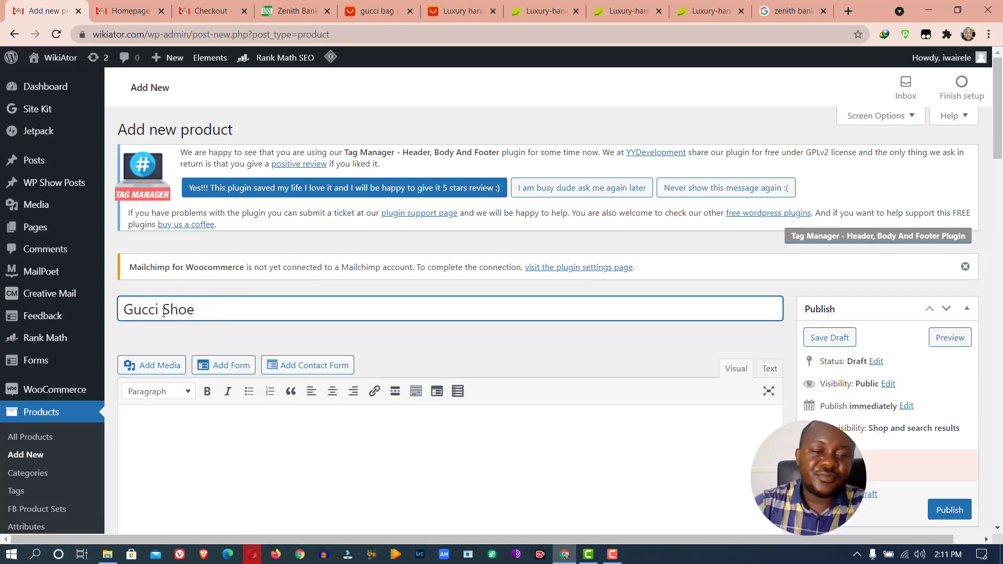
Write the description 'A beautiful lady's shoe for all occasions', correcting 'beautiul' and 'occassion'
left_click(218, 419)
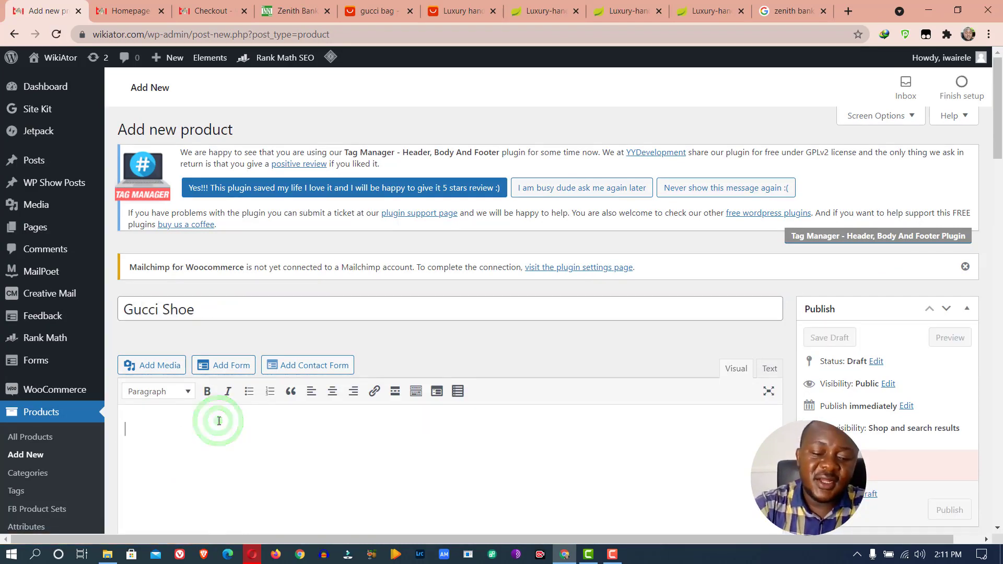
type("A")
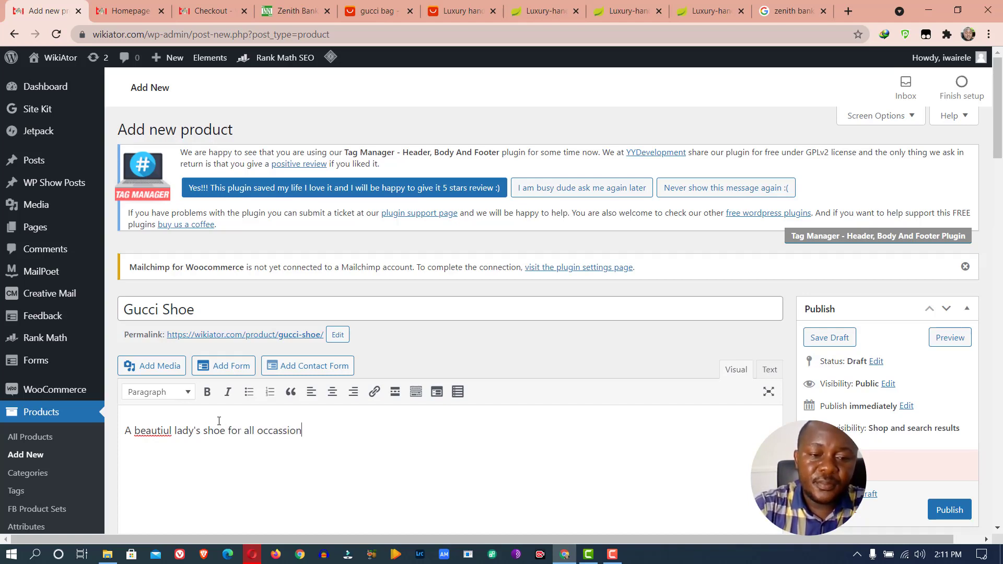
right_click(293, 432)
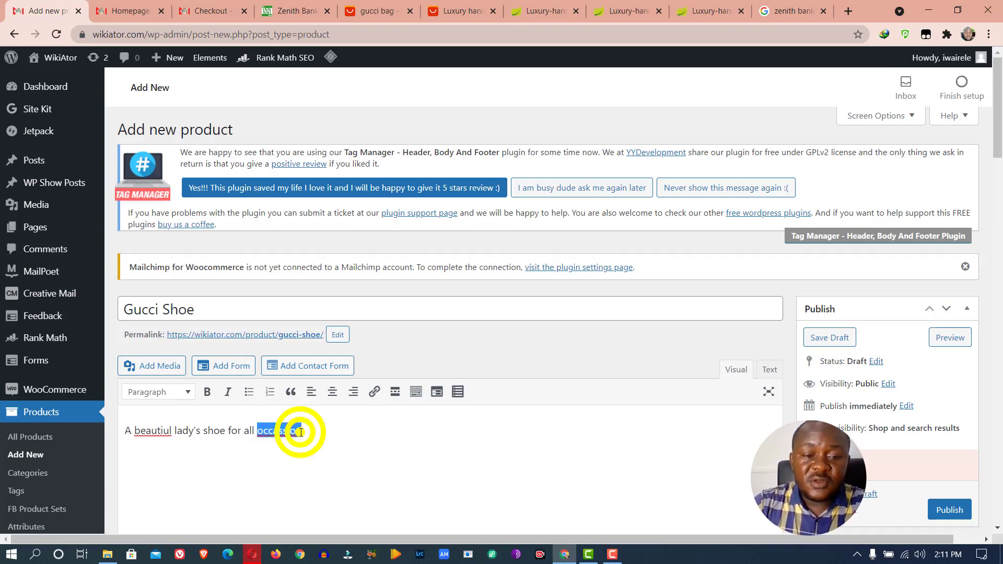
left_click(349, 274)
right_click(162, 432)
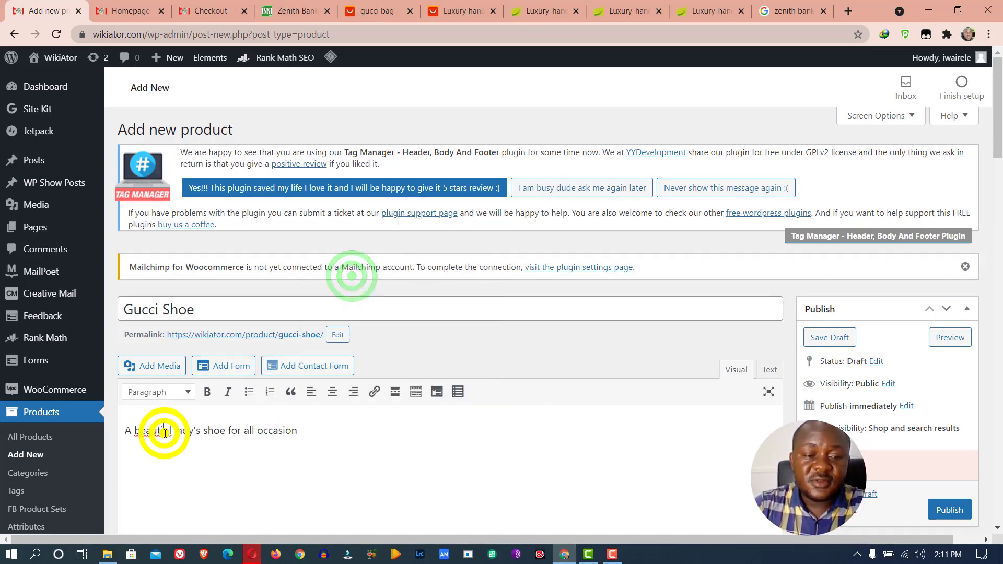
left_click(215, 271)
left_click(326, 431)
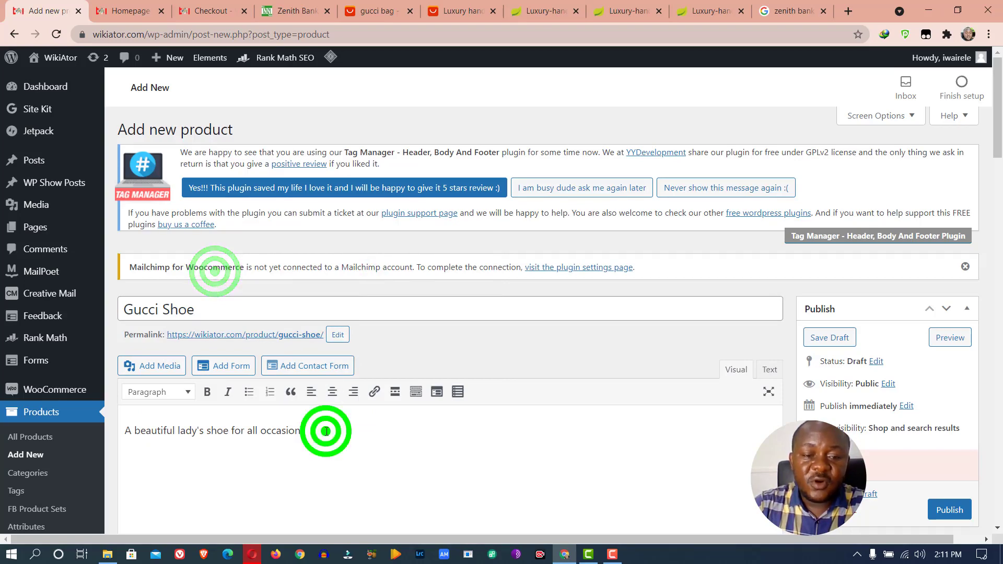
type("s.")
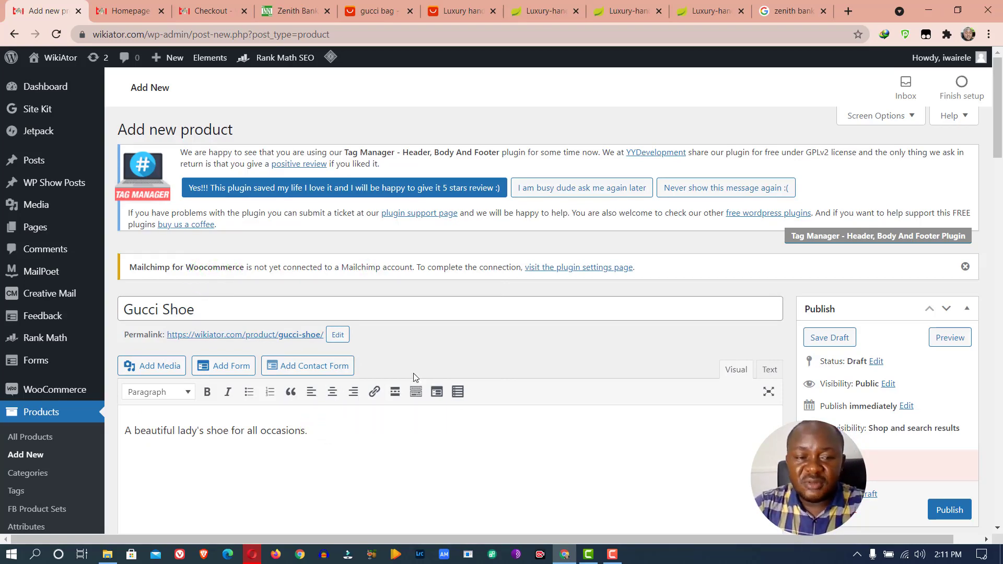
Expand the Product data panel to reveal the empty regular and sale price fields in naira
scroll(412, 373, "down", 5)
scroll(409, 344, "down", 6)
scroll(401, 344, "up", 6)
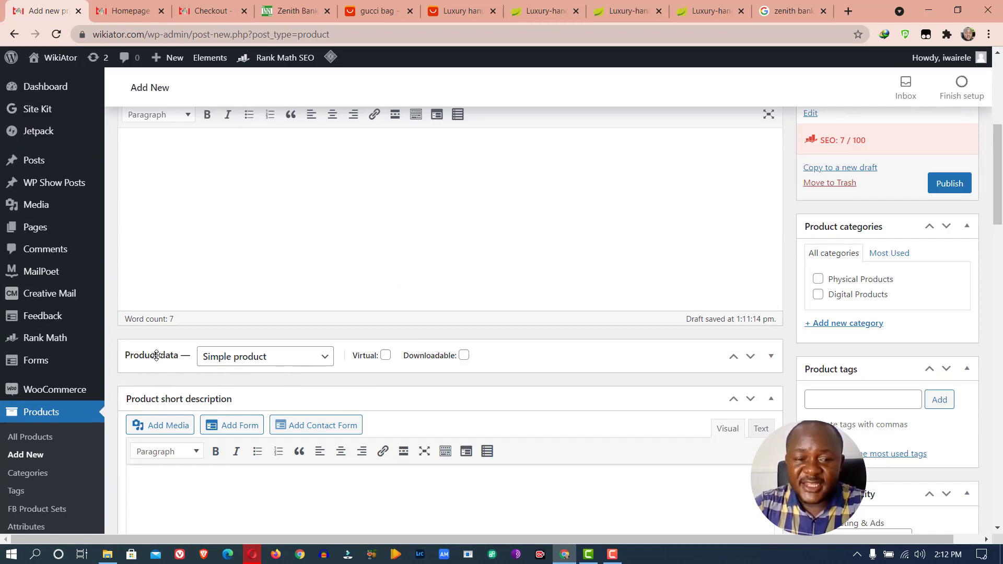
left_click(771, 357)
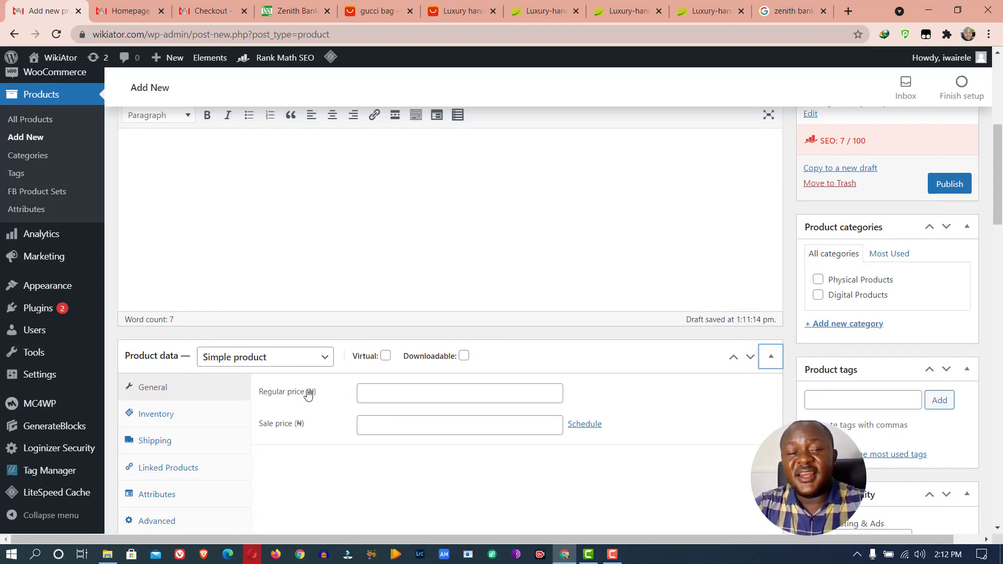
Review the product categories, product image and gallery boxes on the Gucci Shoe draft
scroll(163, 242, "up", 6)
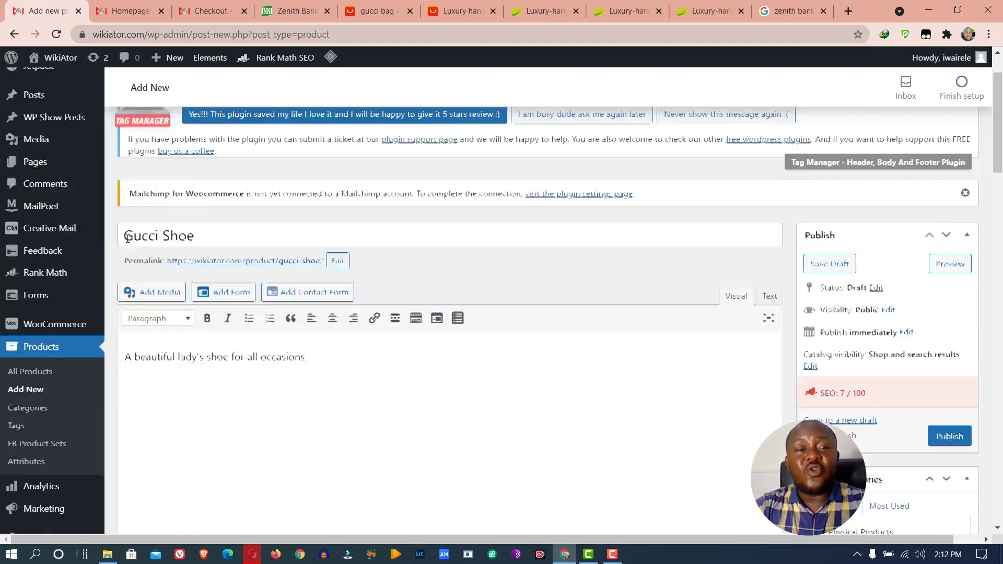
mouse_move(45, 393)
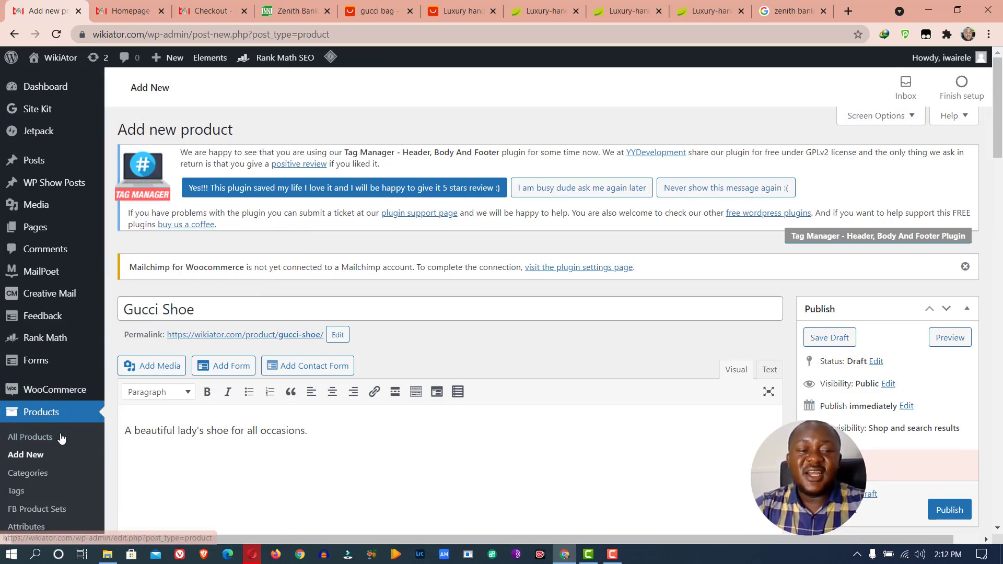
scroll(240, 402, "down", 6)
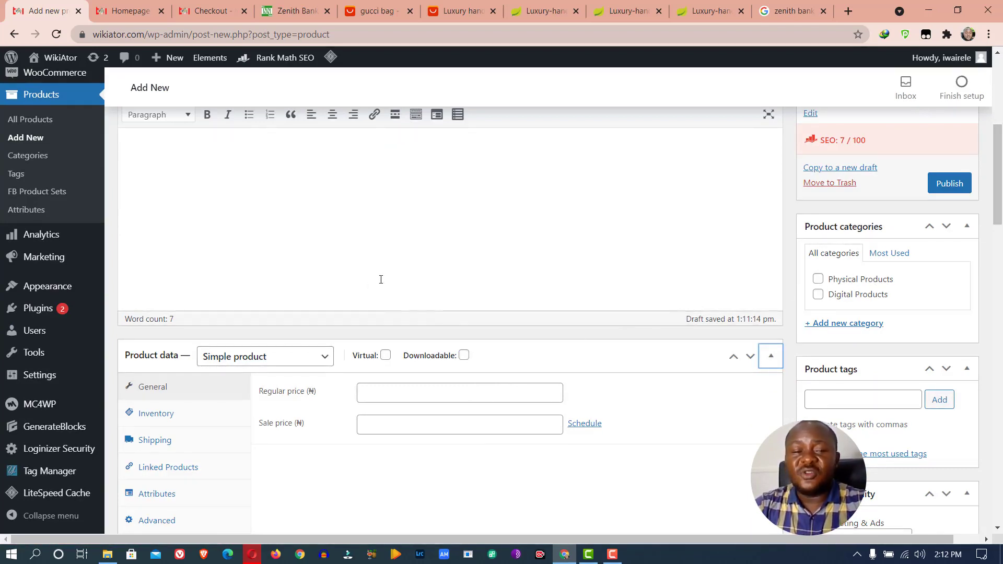
scroll(278, 428, "down", 6)
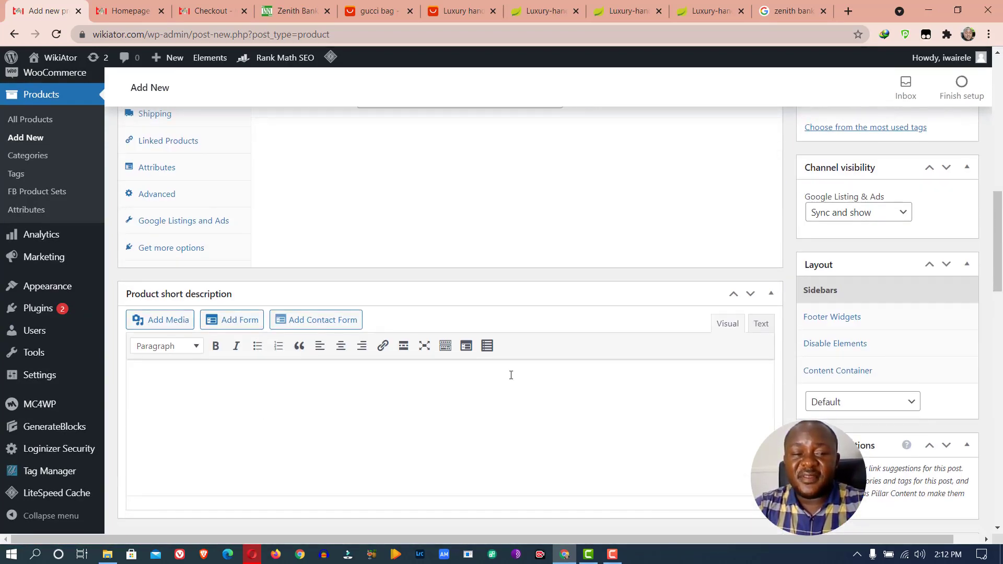
scroll(861, 331, "down", 12)
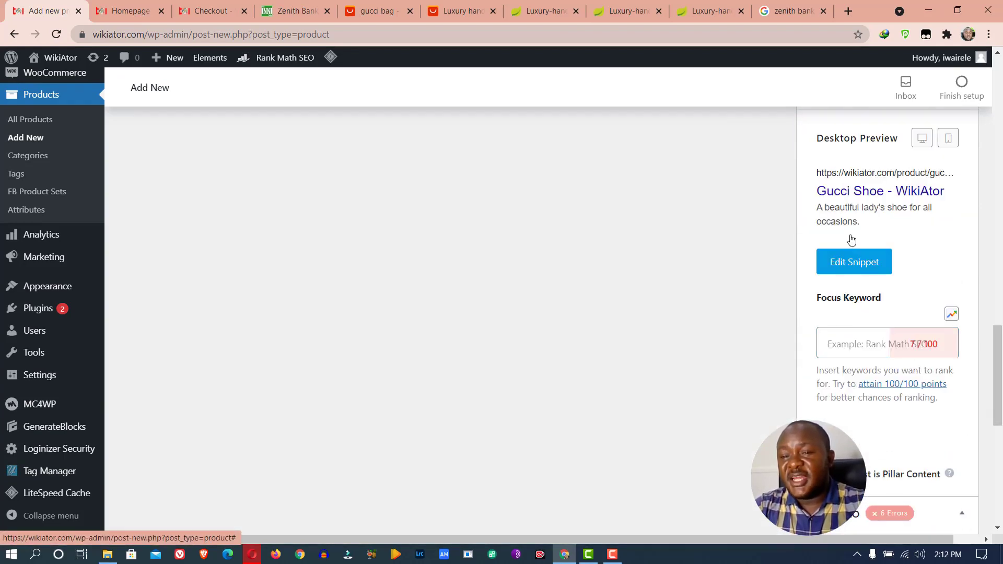
scroll(882, 345, "up", 6)
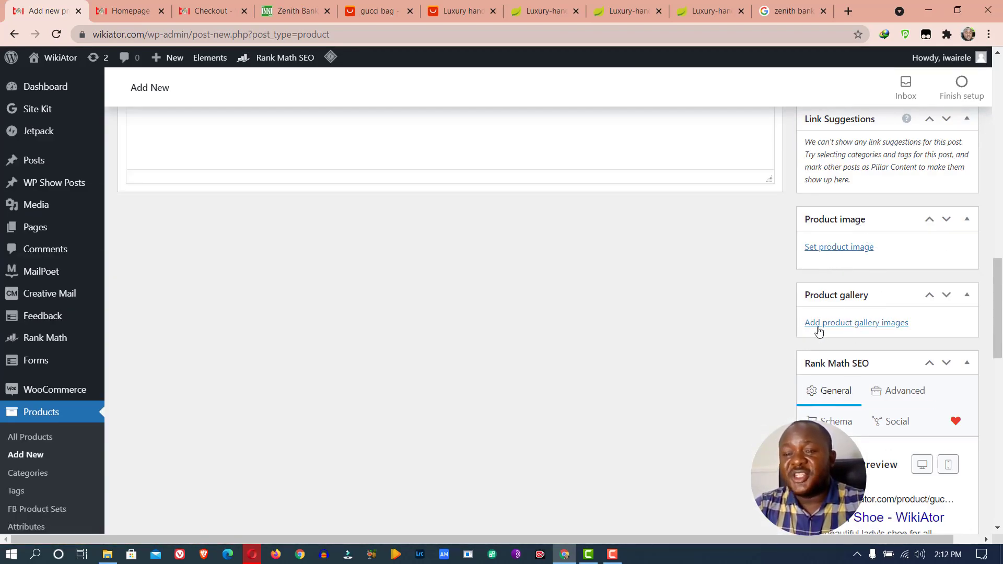
scroll(861, 279, "up", 1)
scroll(860, 279, "up", 10)
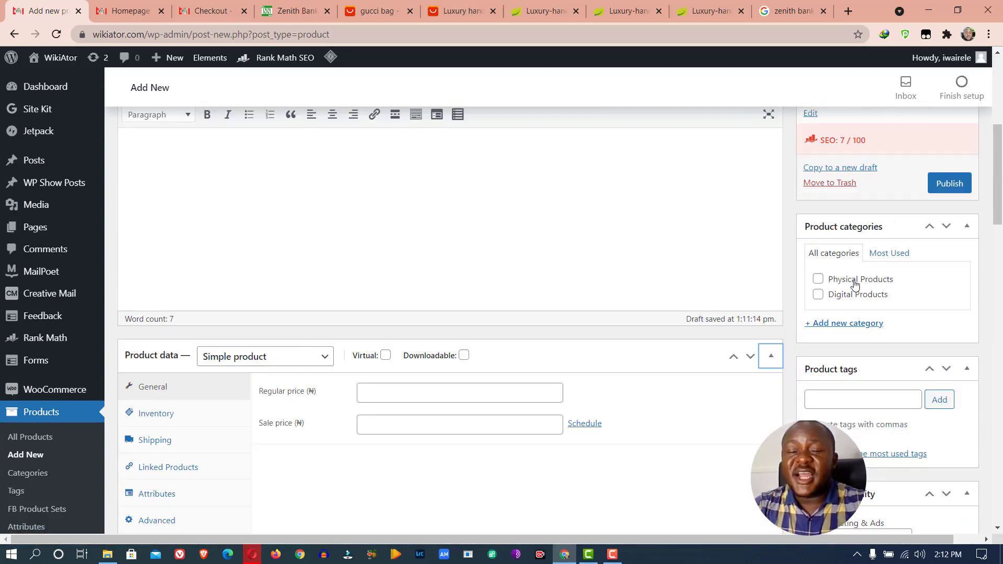
left_click(859, 280)
scroll(508, 208, "up", 5)
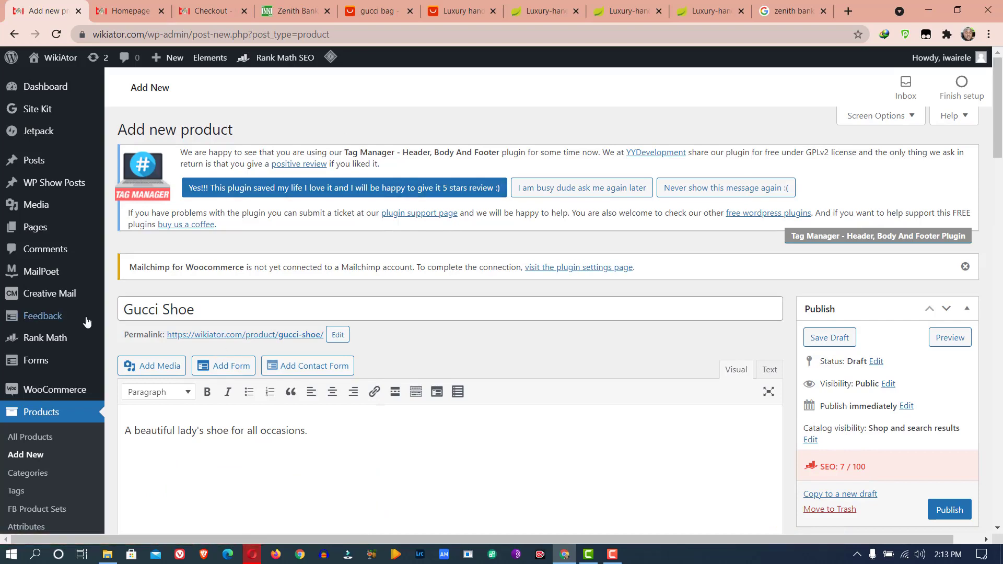
scroll(60, 232, "down", 6)
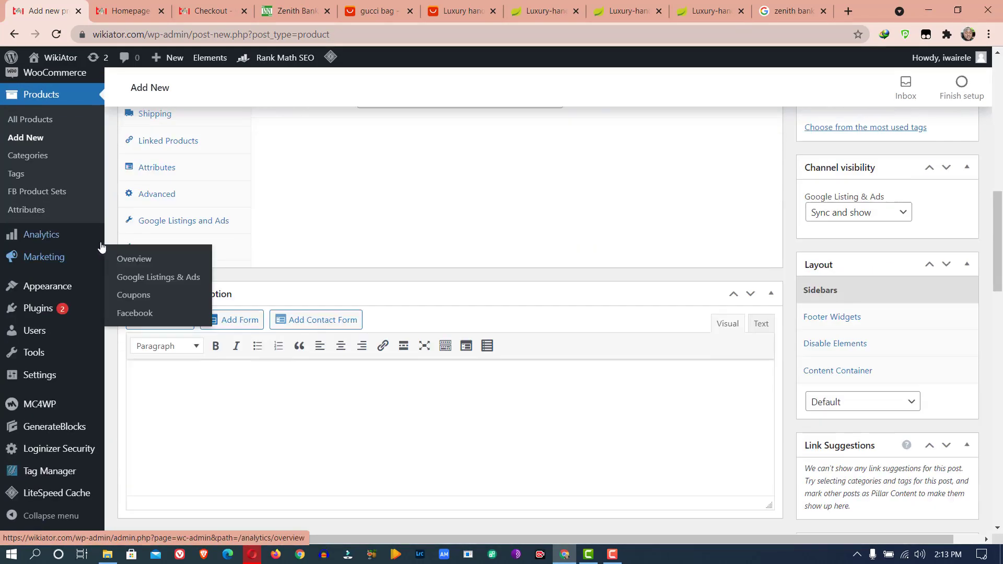
mouse_move(91, 230)
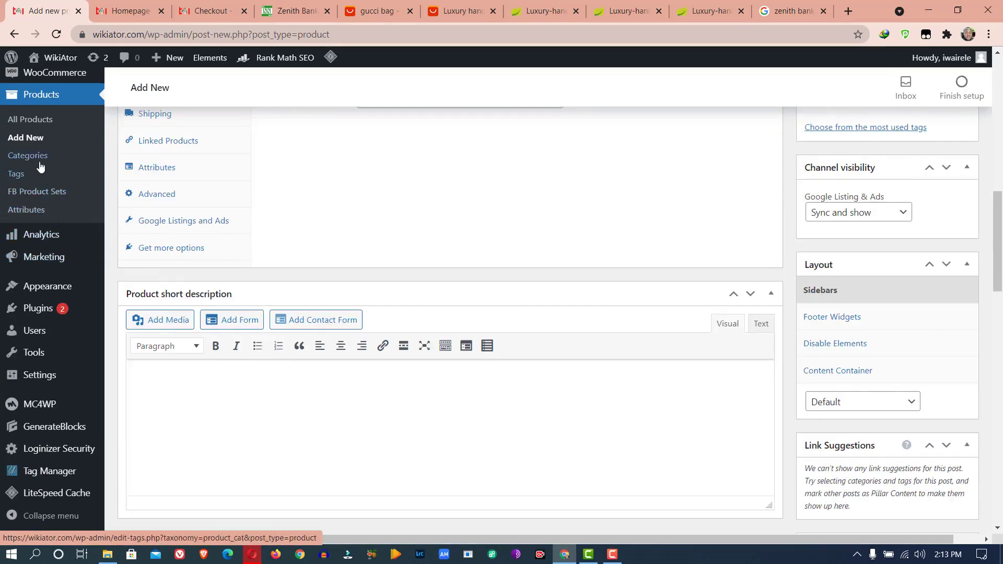
scroll(38, 163, "up", 10)
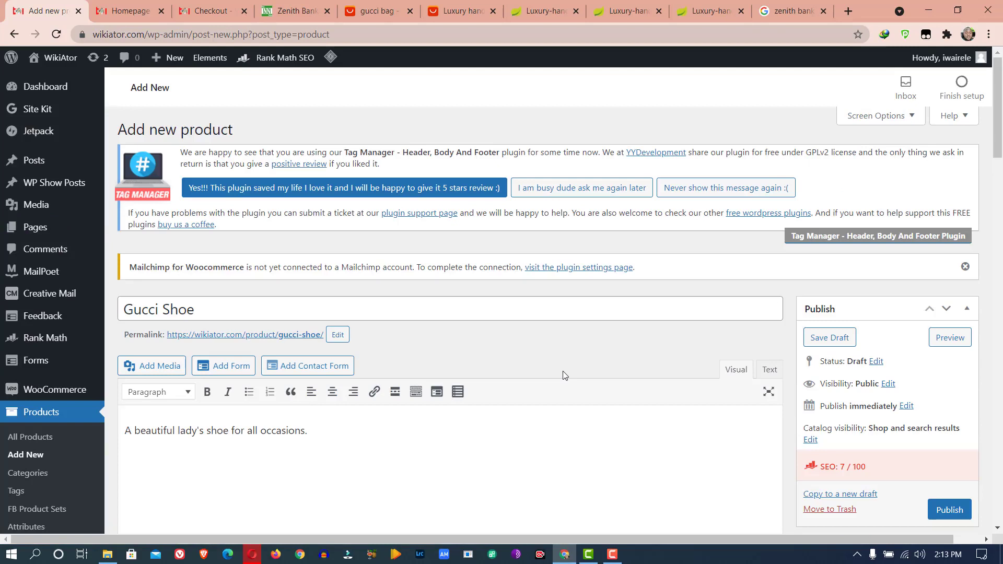